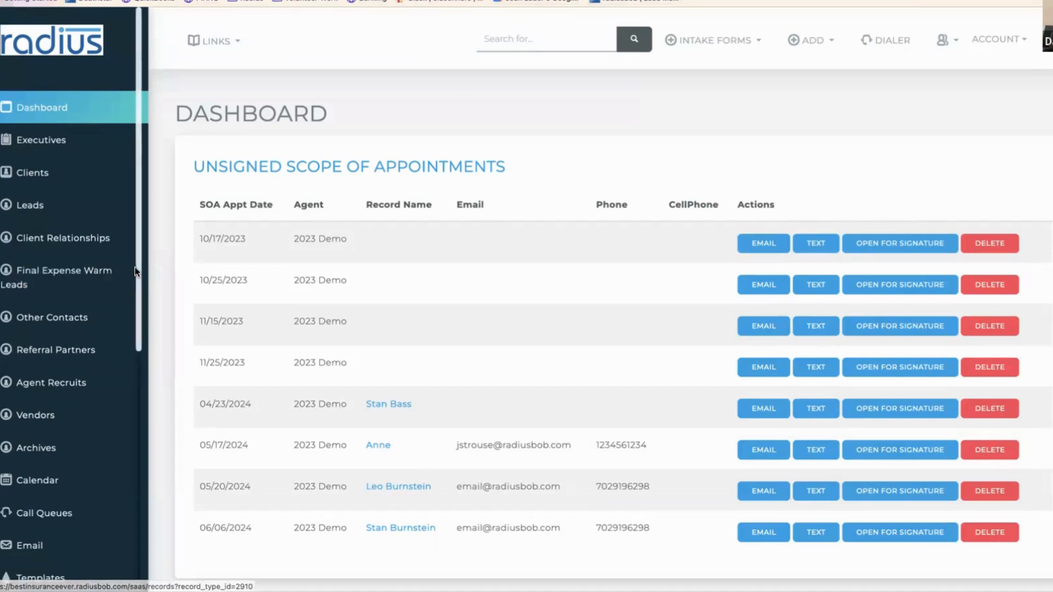
# - Filter the email templates by 'welcom' and open Welcome What's Next - UHC IFP 2024 for editing
pyautogui.moveTo(136, 269); pyautogui.dragTo(149, 412)
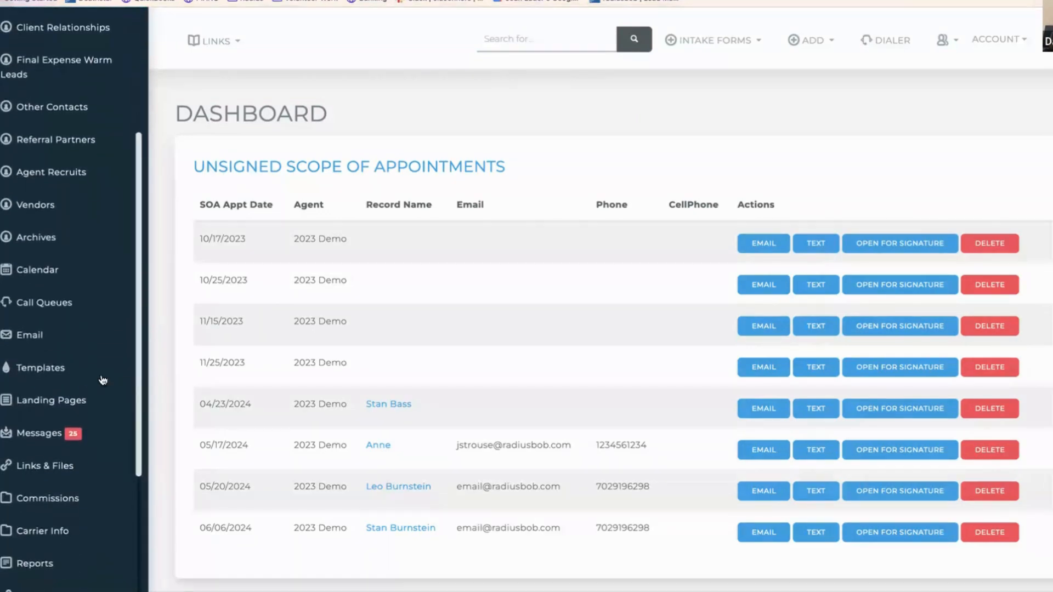
pyautogui.click(71, 370)
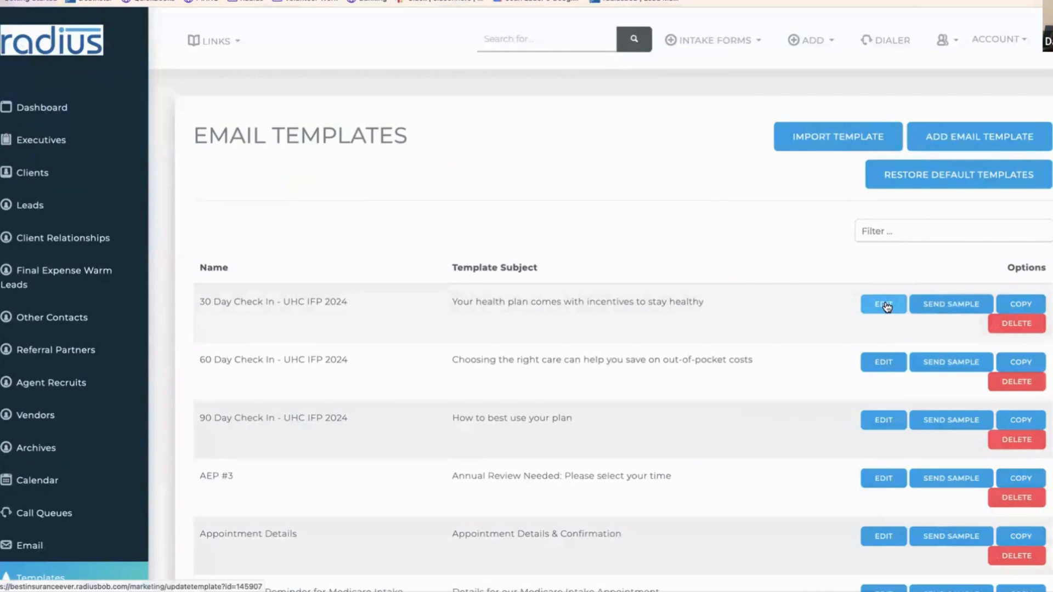
pyautogui.click(947, 230)
pyautogui.write('welcom')
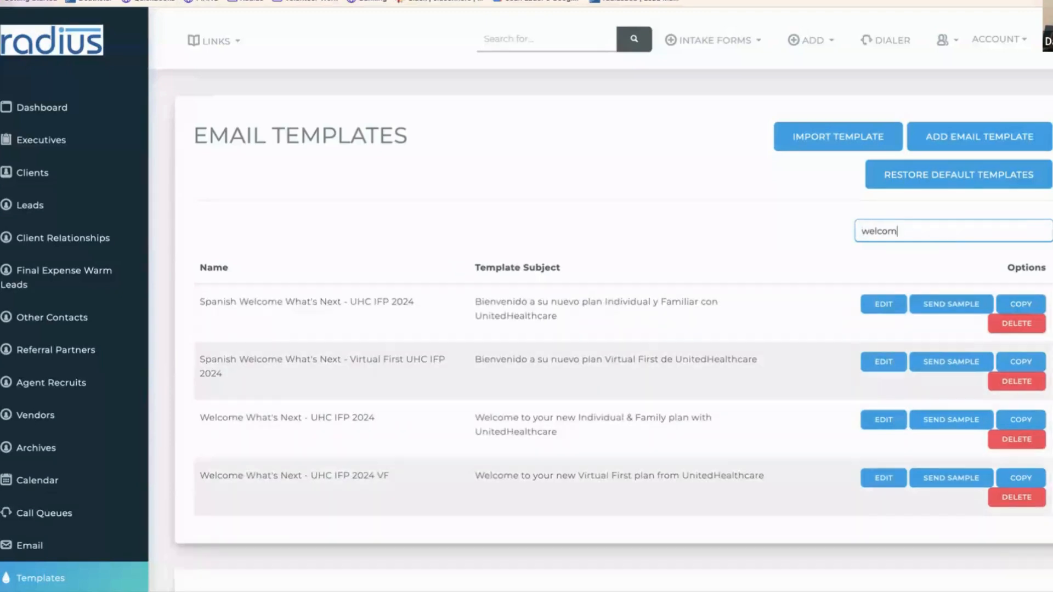
pyautogui.click(884, 418)
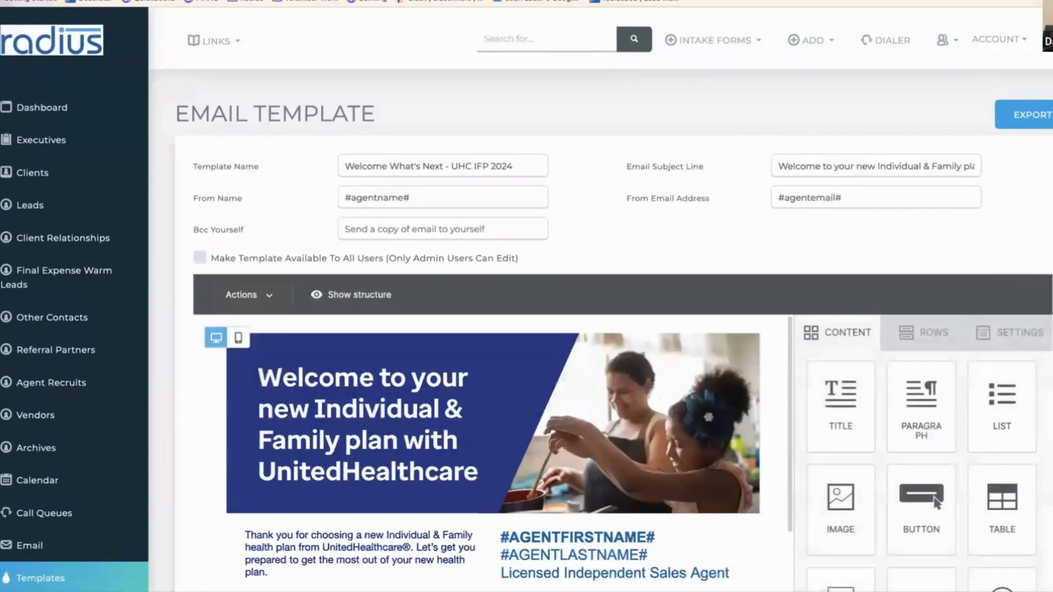
pyautogui.scroll(-3, 600, 301)
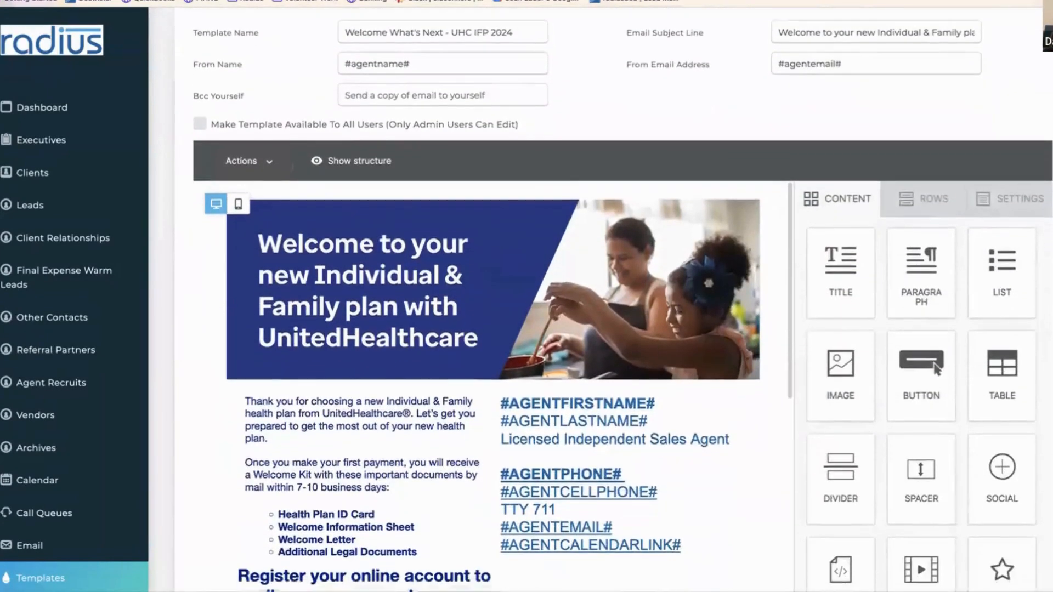
pyautogui.scroll(-1, 494, 307)
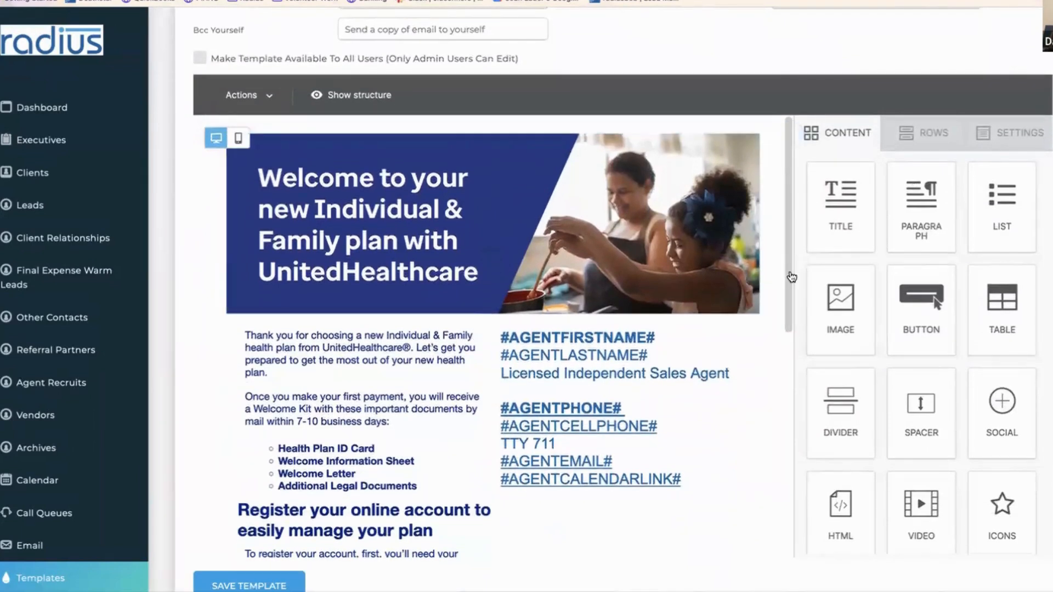
pyautogui.moveTo(791, 282); pyautogui.dragTo(783, 340)
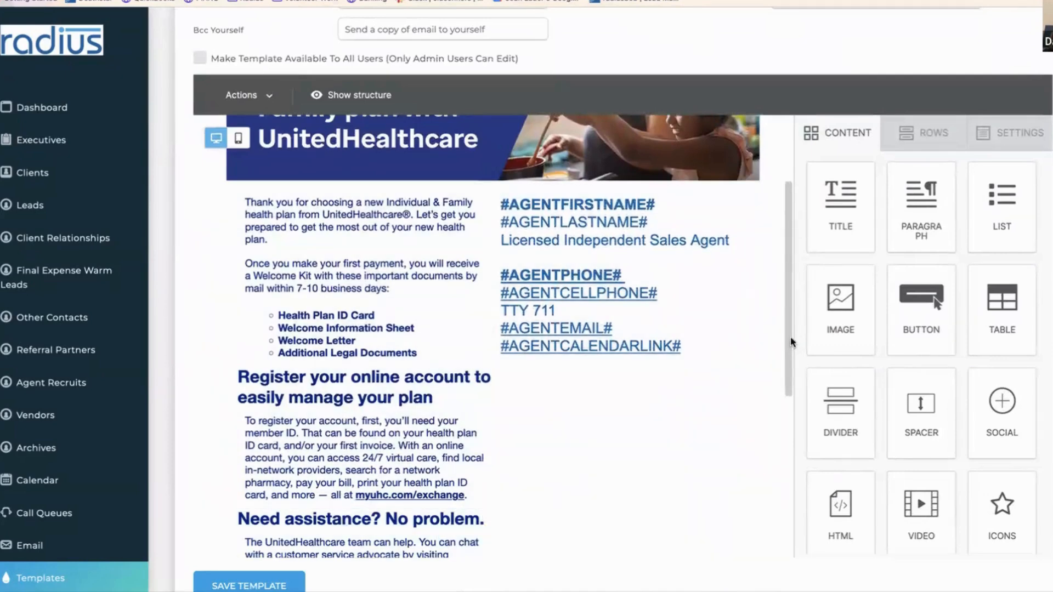
pyautogui.moveTo(786, 336); pyautogui.dragTo(765, 494)
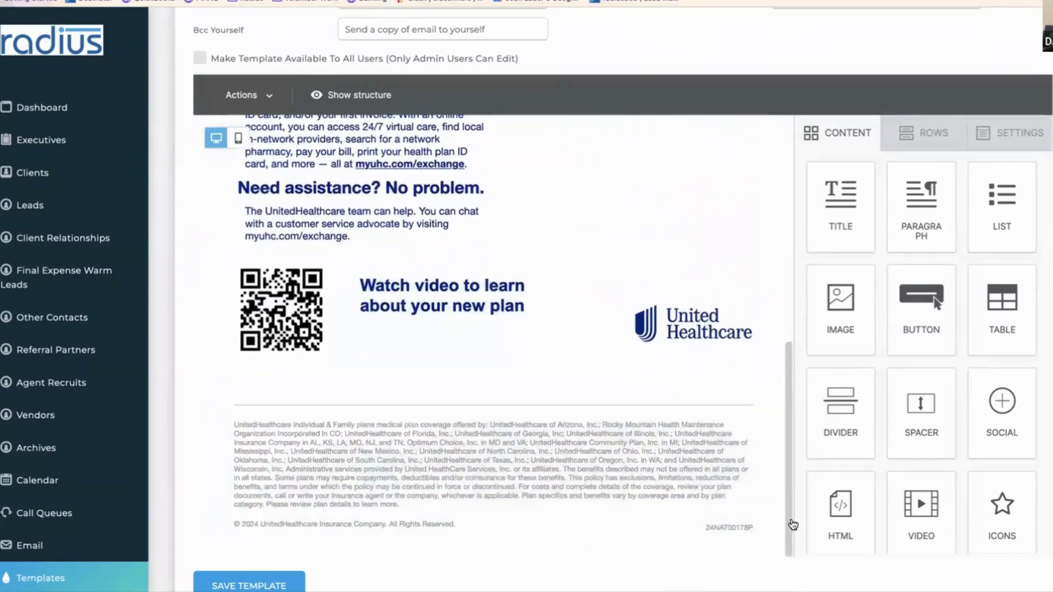
pyautogui.moveTo(791, 458); pyautogui.dragTo(784, 289)
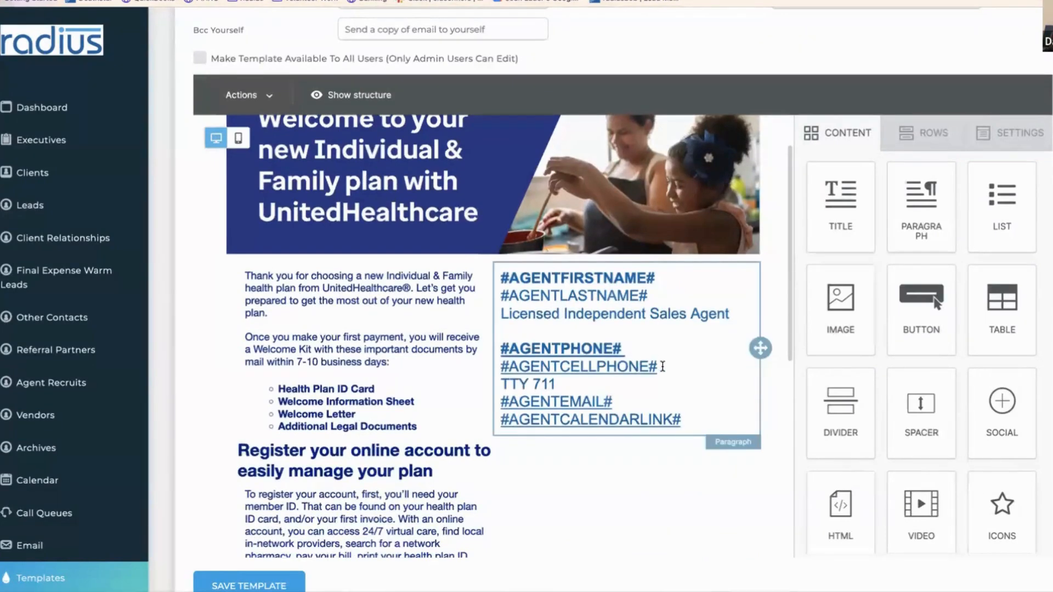
# - Delete the #AGENTCELLPHONE# and #AGENTCALENDARLINK# lines, keeping name, title, phone, TTY 711 and email
pyautogui.click(660, 371)
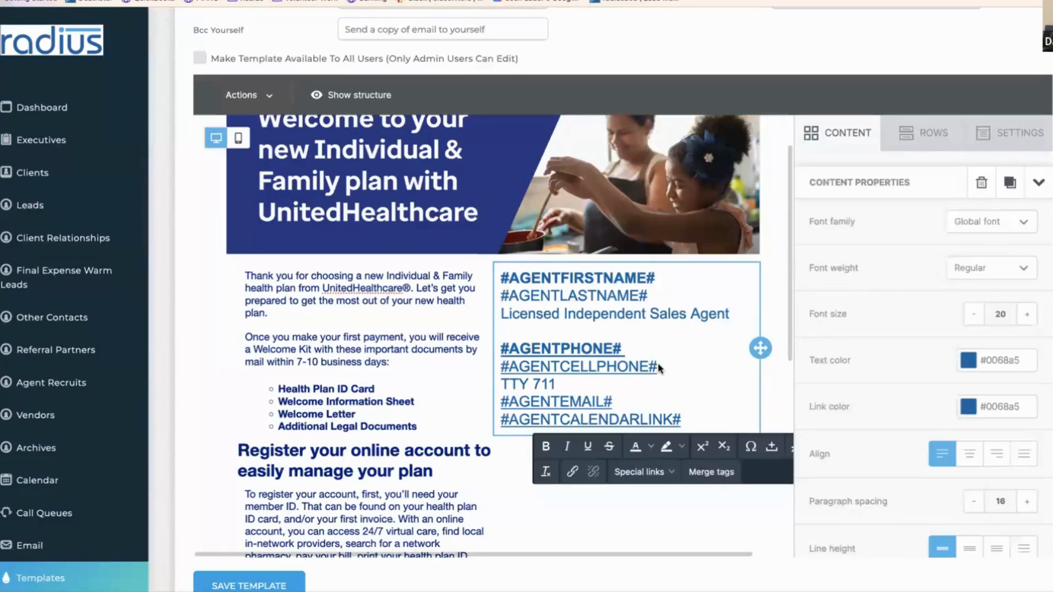
pyautogui.moveTo(658, 367); pyautogui.dragTo(500, 369)
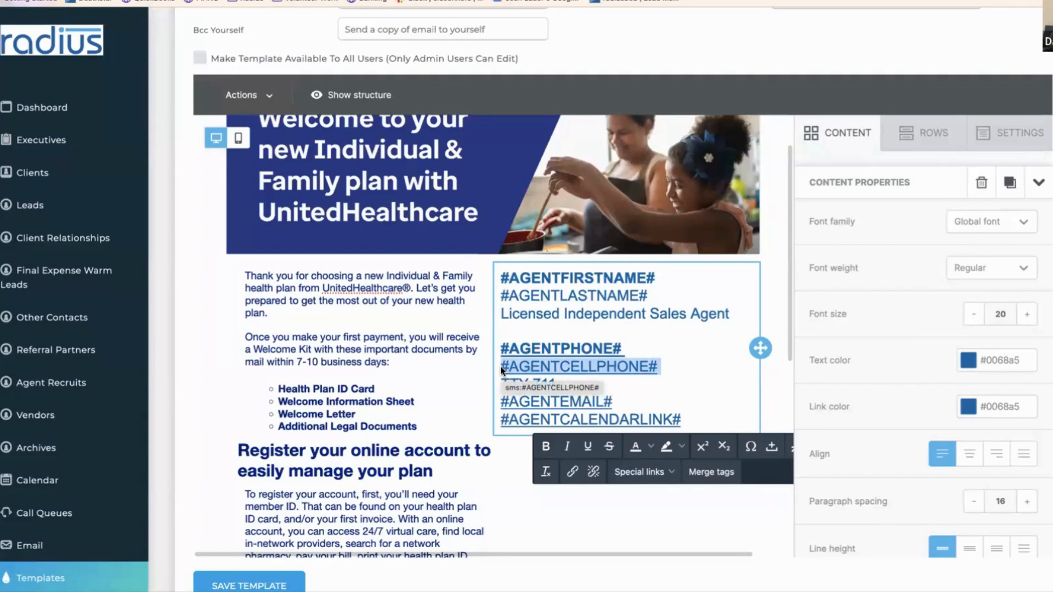
pyautogui.press('BackSpace')
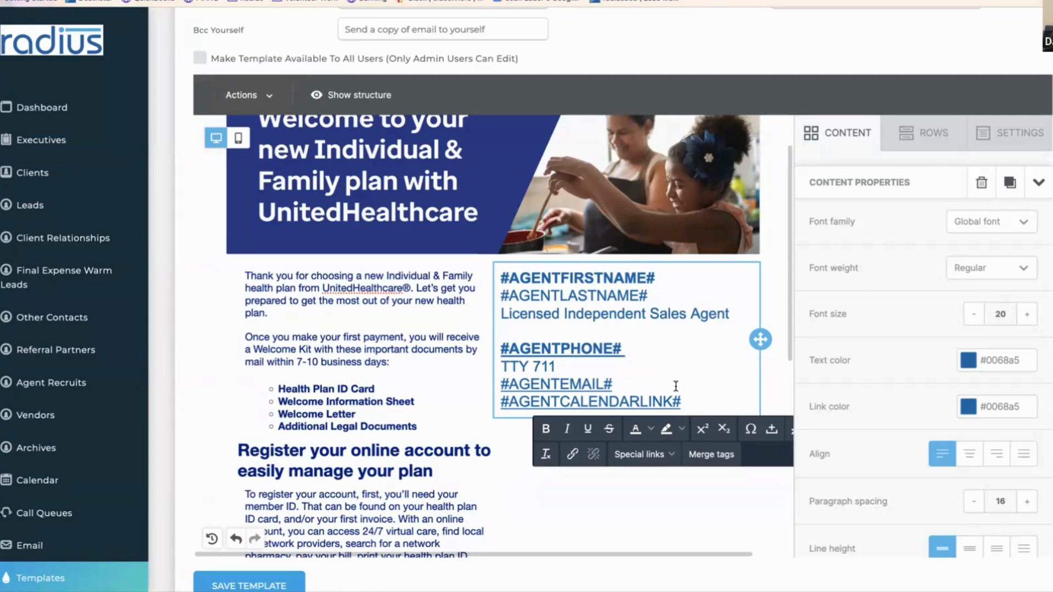
pyautogui.moveTo(687, 401); pyautogui.dragTo(498, 409)
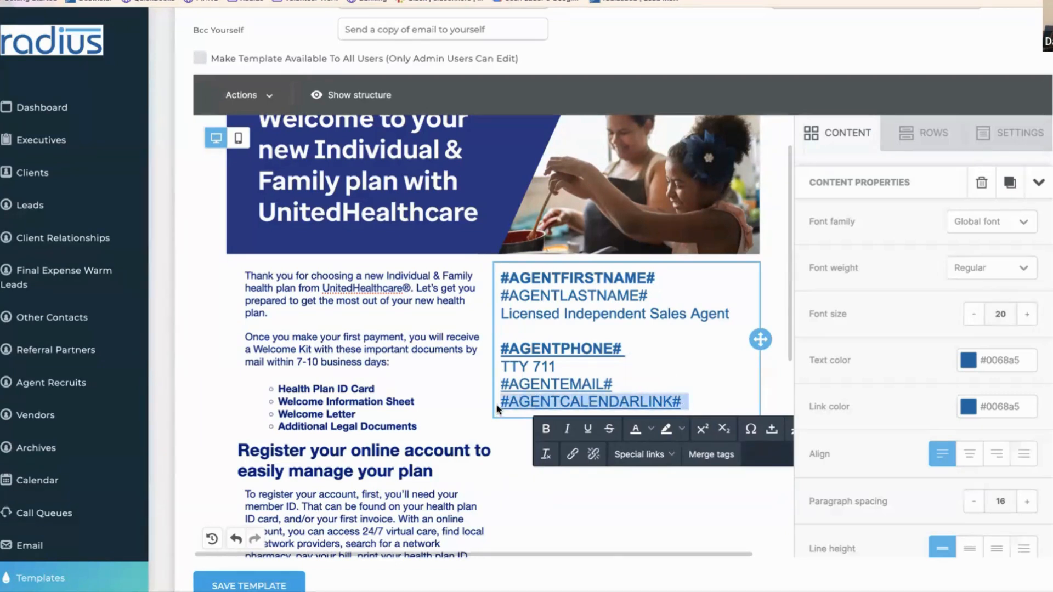
pyautogui.press('BackSpace')
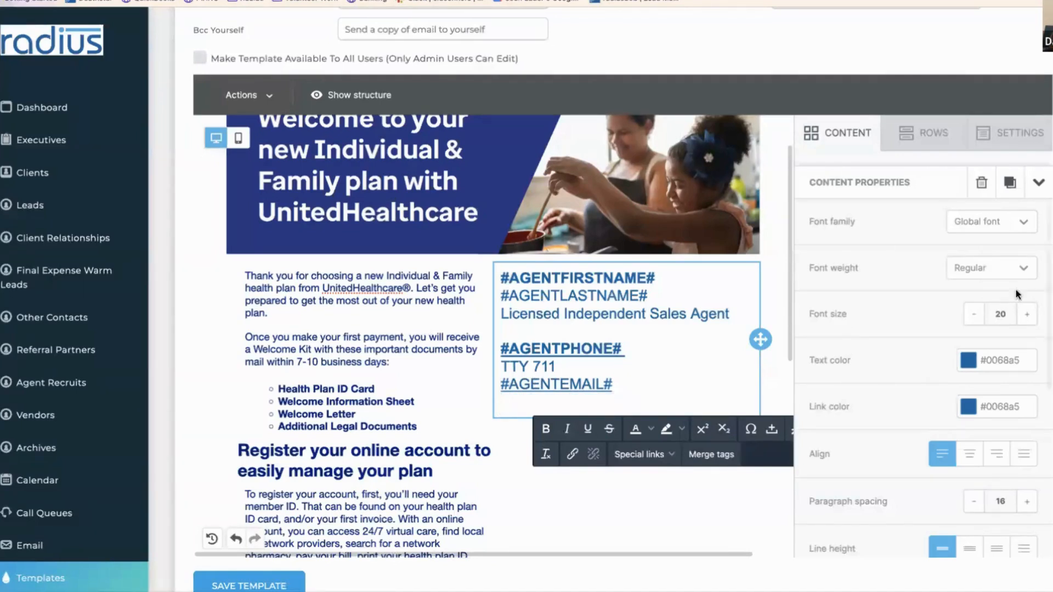
pyautogui.scroll(3, 623, 299)
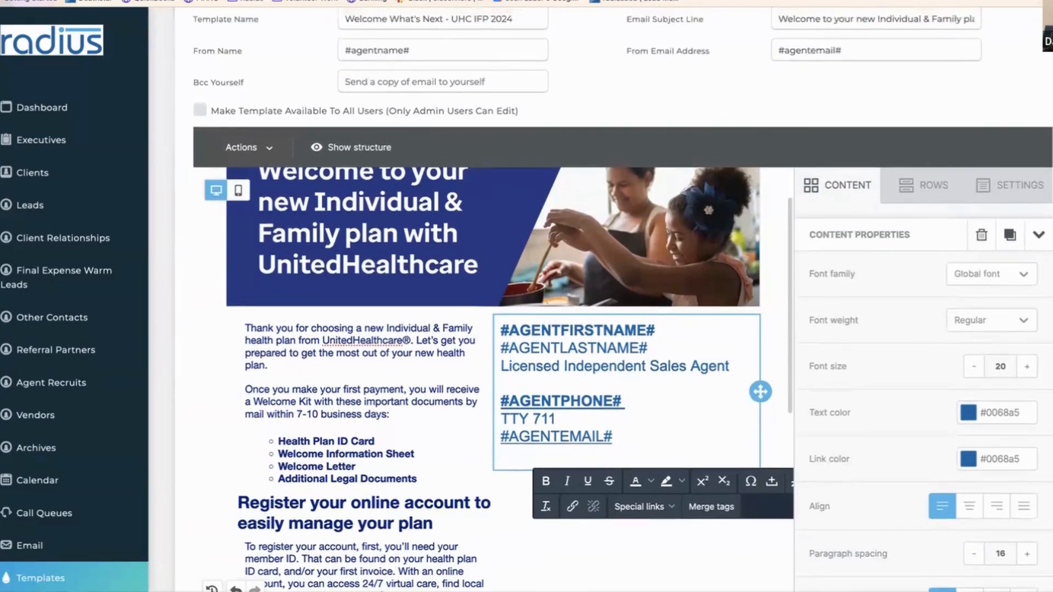
pyautogui.scroll(-3, 622, 299)
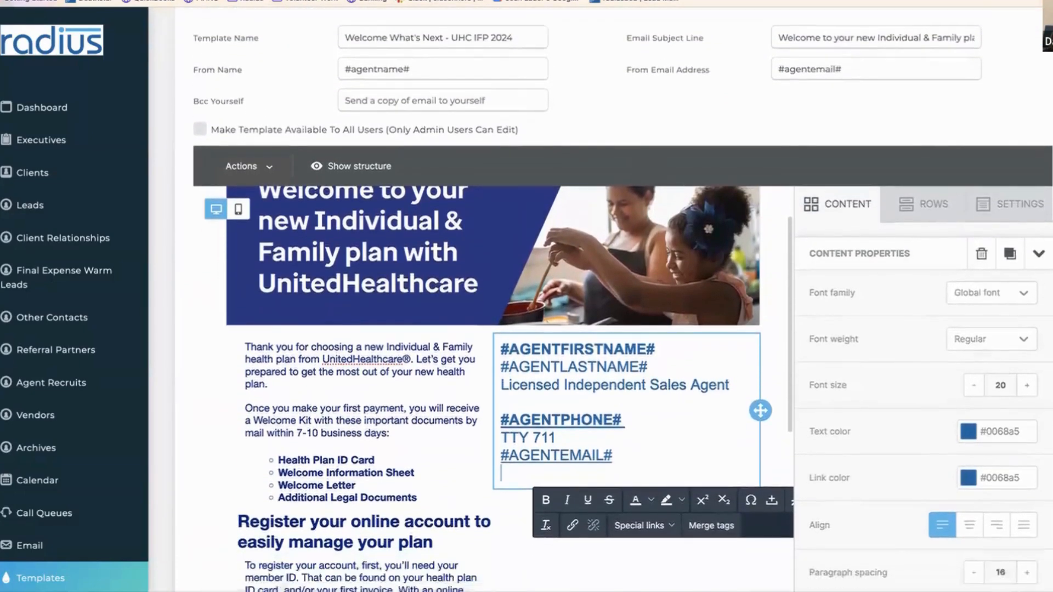
pyautogui.scroll(-2, 637, 323)
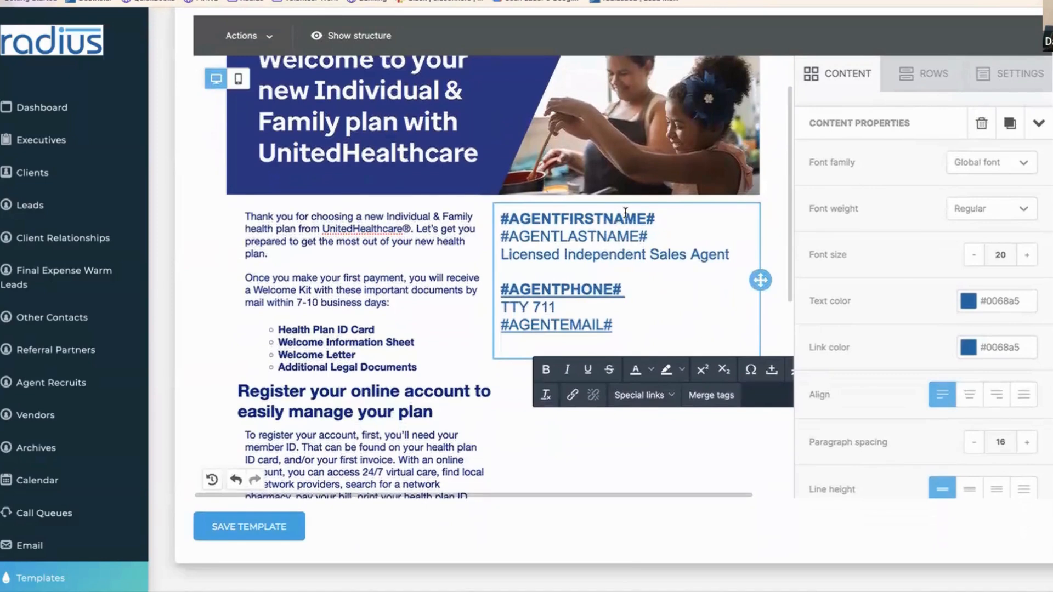
pyautogui.click(501, 219)
pyautogui.moveTo(501, 219); pyautogui.dragTo(657, 223)
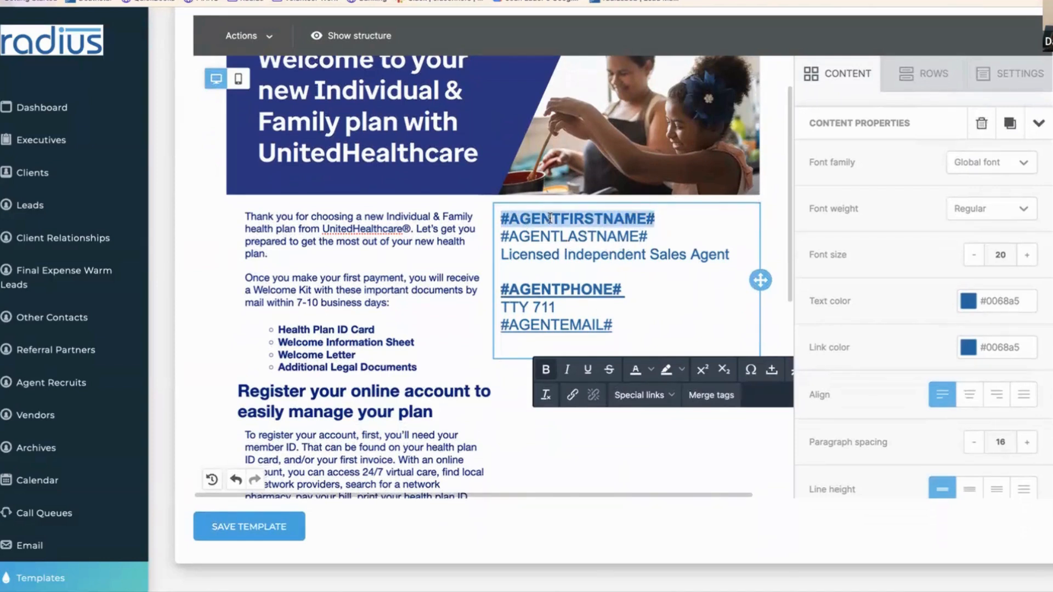
pyautogui.click(510, 219)
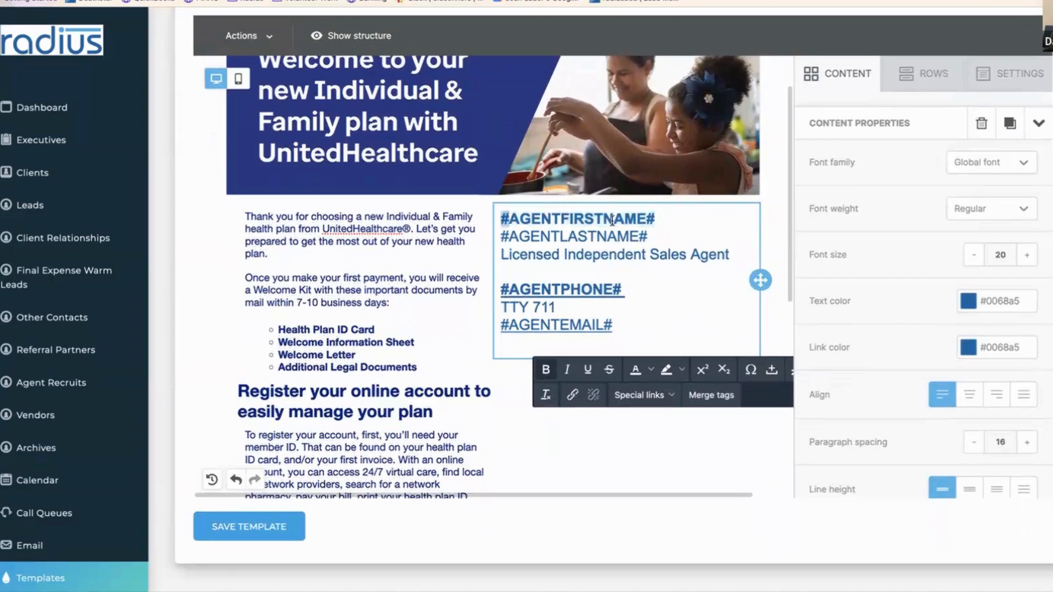
pyautogui.moveTo(646, 218); pyautogui.dragTo(656, 218)
pyautogui.moveTo(509, 221); pyautogui.dragTo(634, 217)
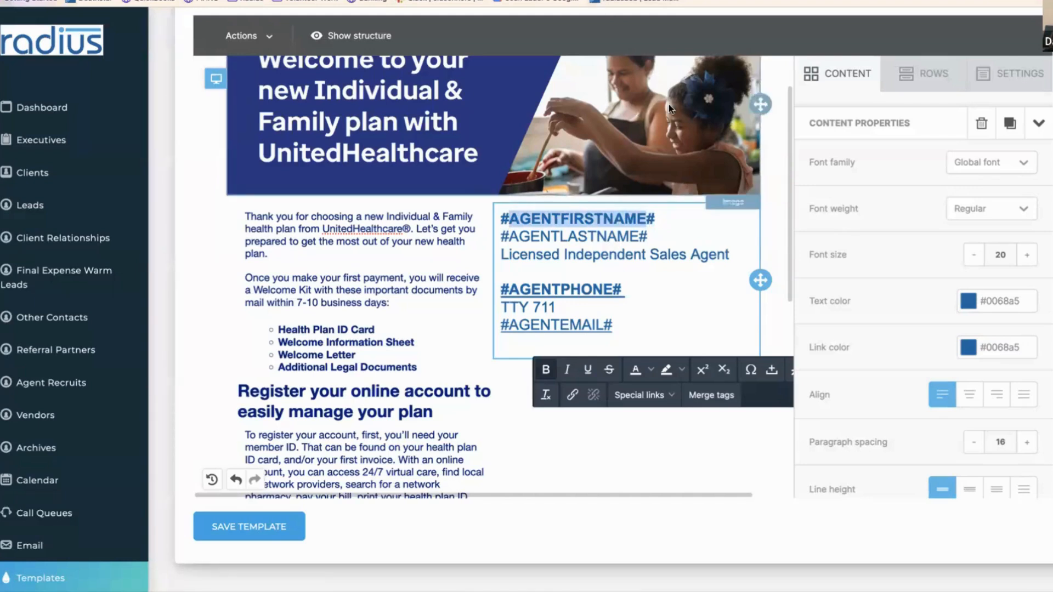
pyautogui.click(663, 218)
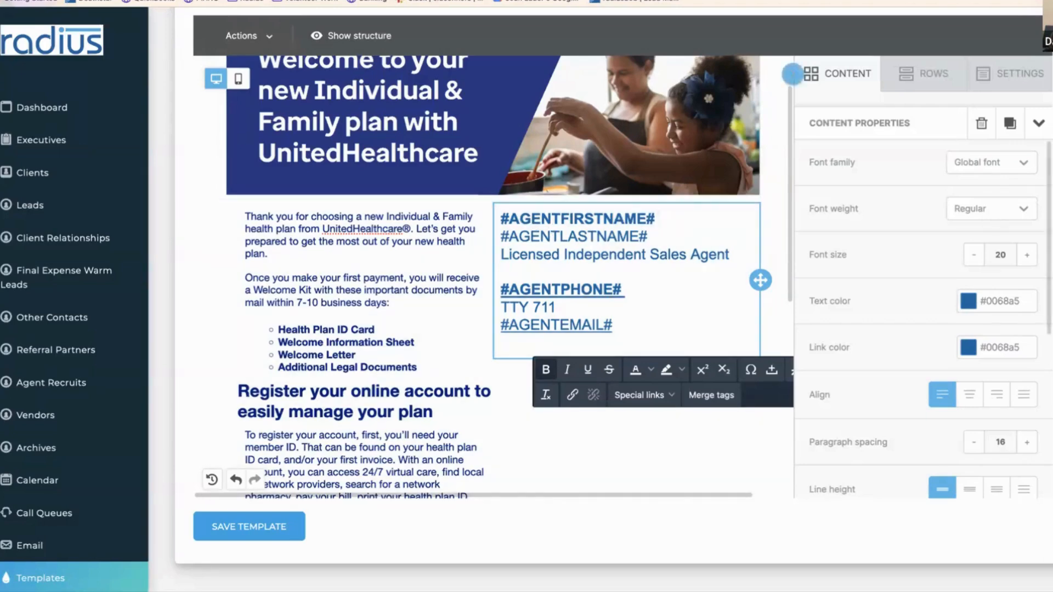
pyautogui.scroll(5, 981, 57)
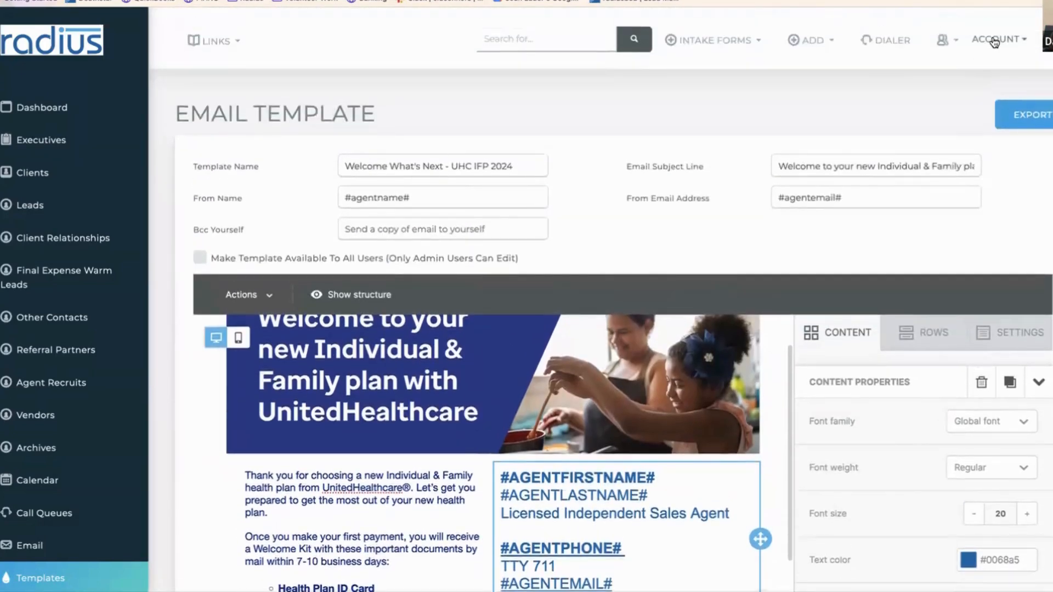
# - Review the First Name and Cell fields under My Information, then go back to Email Templates
pyautogui.click(994, 41)
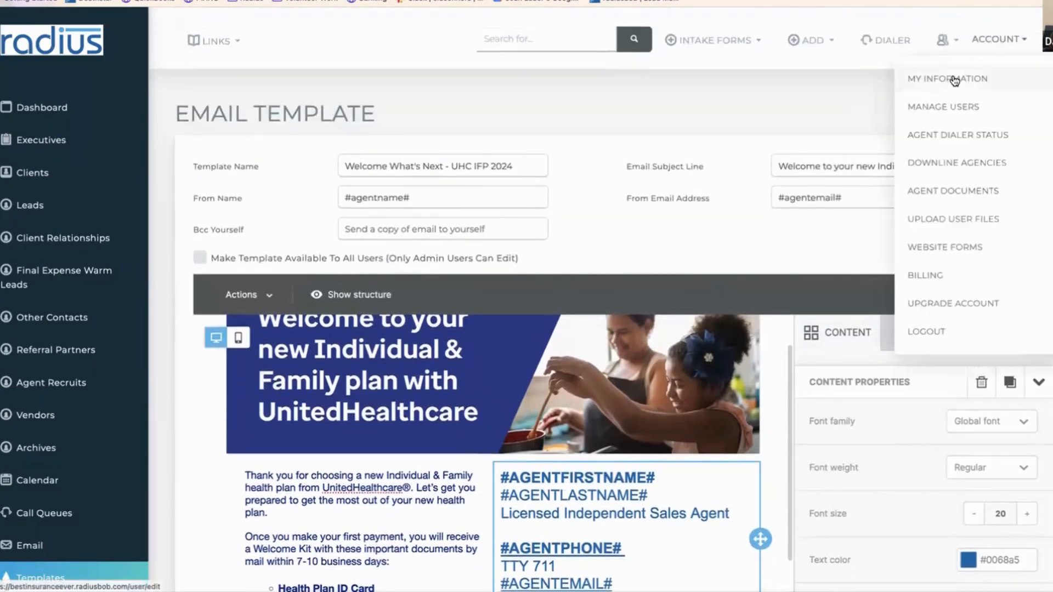
pyautogui.click(954, 81)
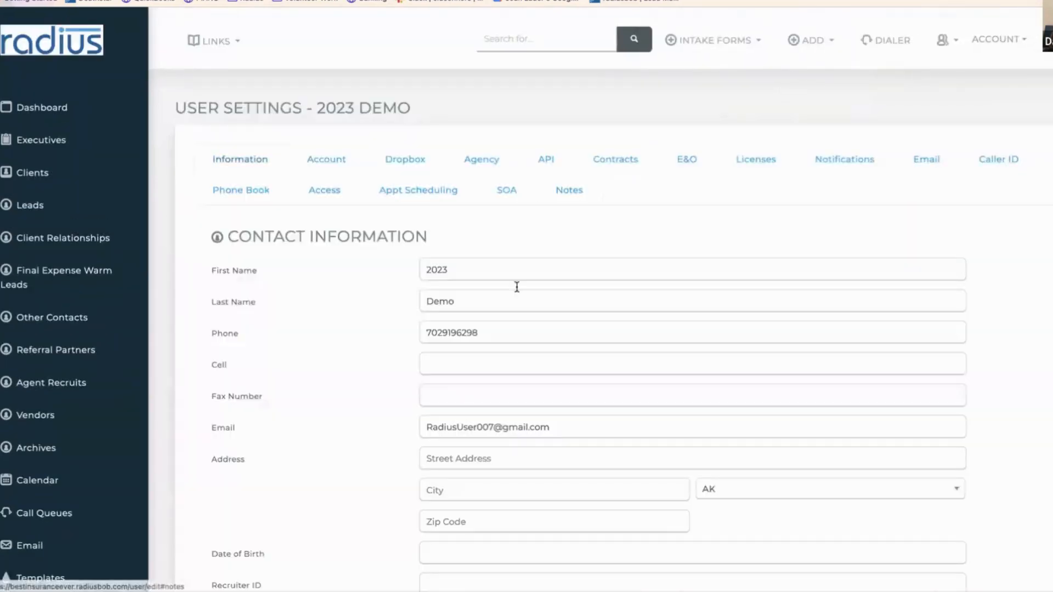
pyautogui.click(480, 268)
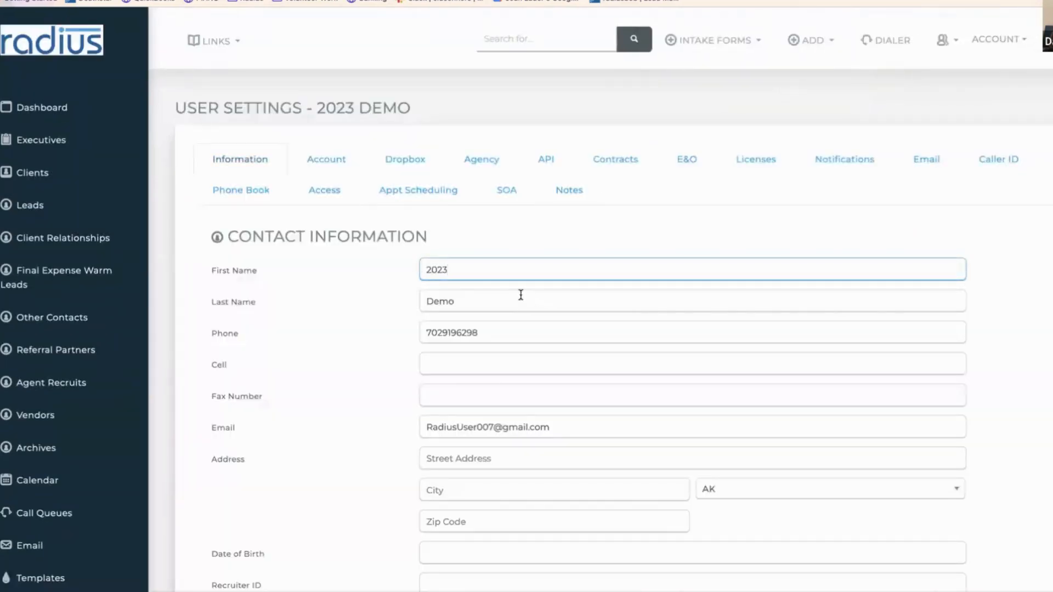
pyautogui.click(476, 359)
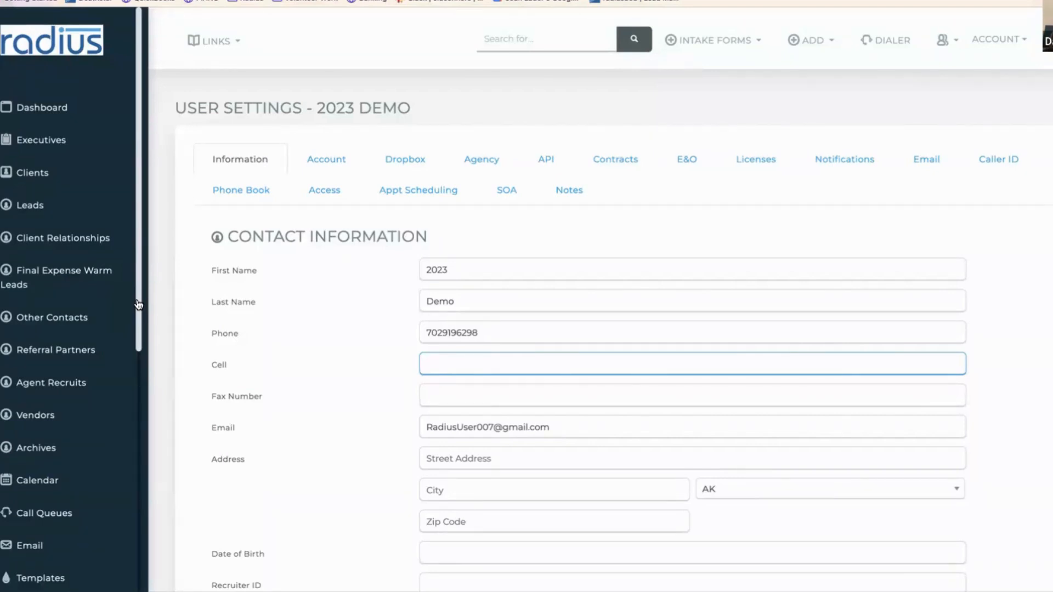
pyautogui.moveTo(139, 305); pyautogui.dragTo(145, 388)
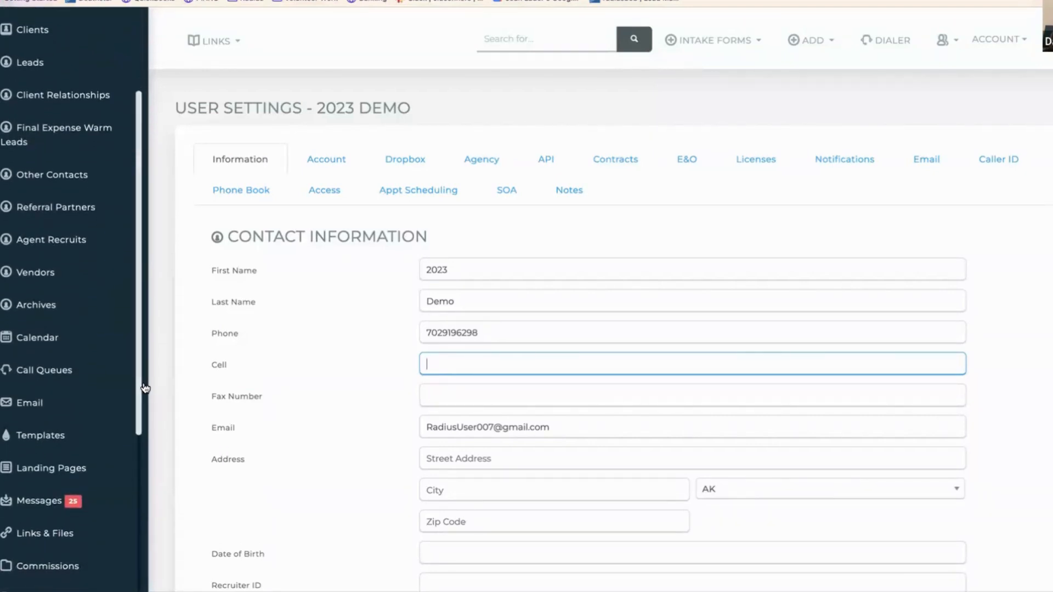
pyautogui.click(47, 434)
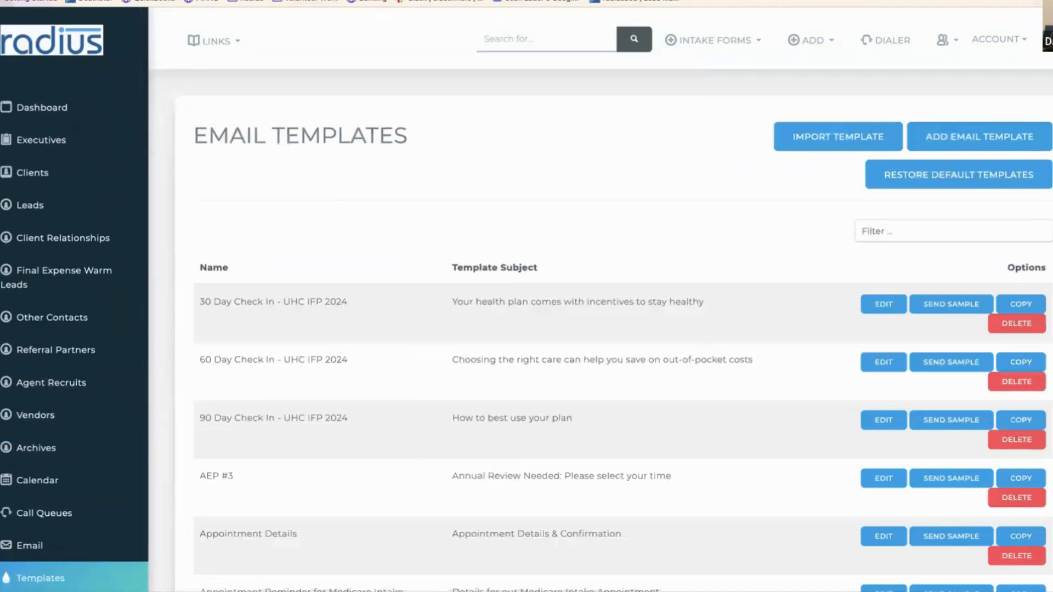
# - Scan the templates list, then filter it by 'welcom' to show the four Welcome What's Next templates
pyautogui.scroll(-1, 601, 299)
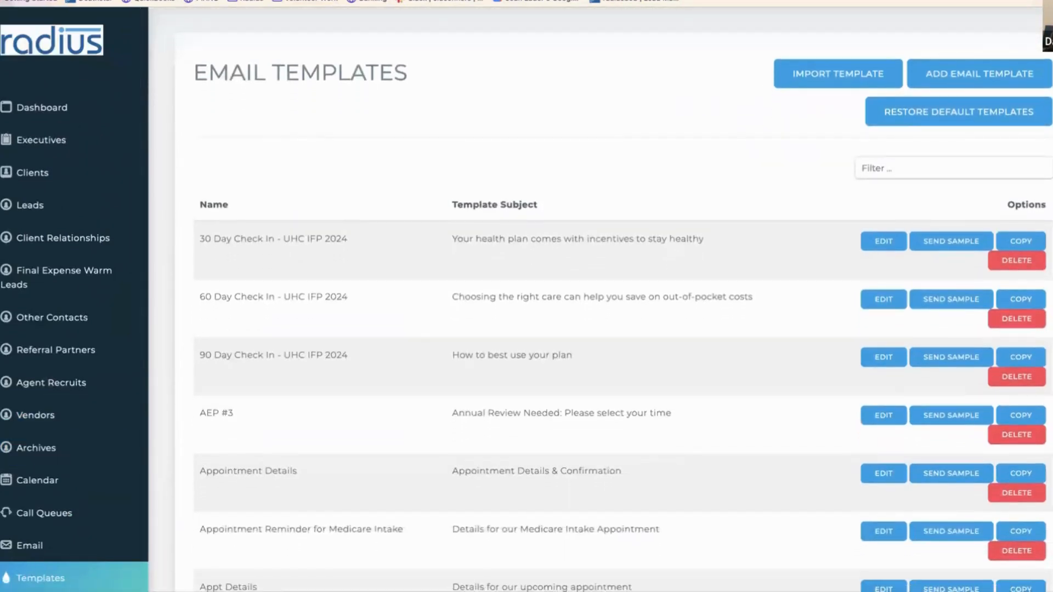
pyautogui.scroll(-1, 605, 299)
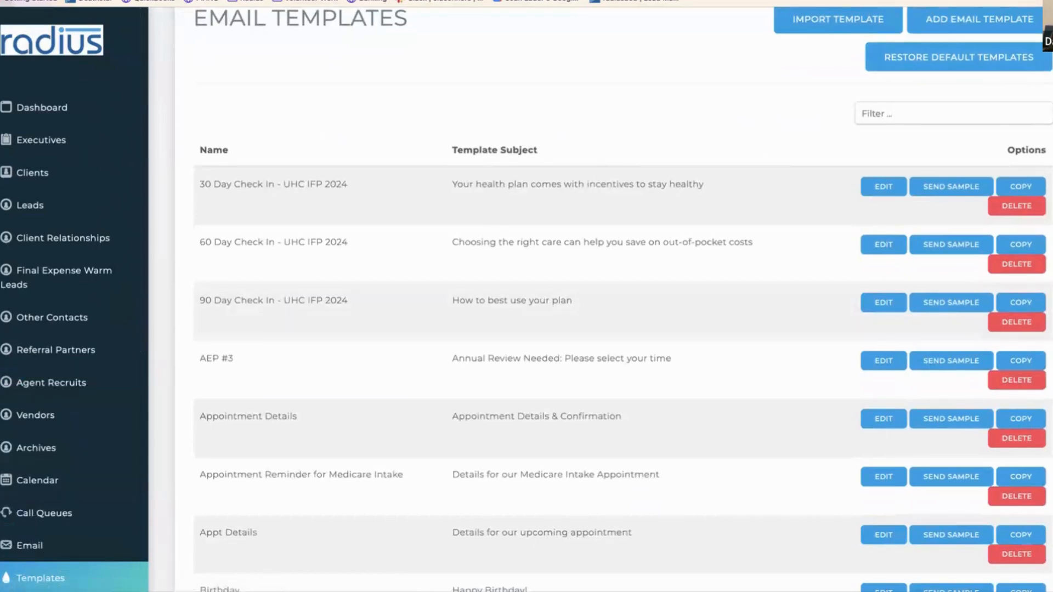
pyautogui.scroll(1, 623, 299)
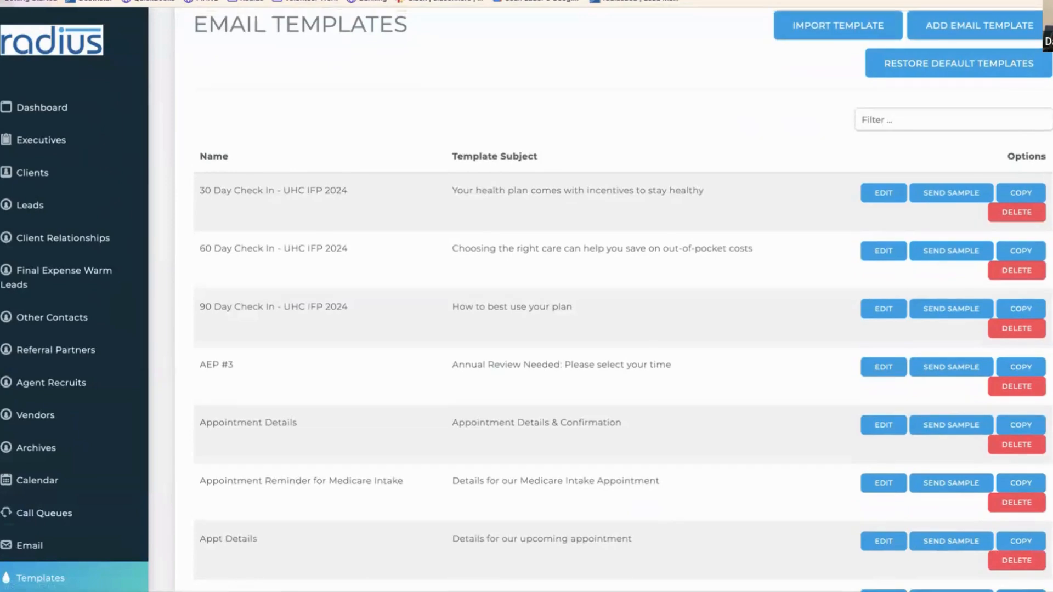
pyautogui.scroll(3, 611, 299)
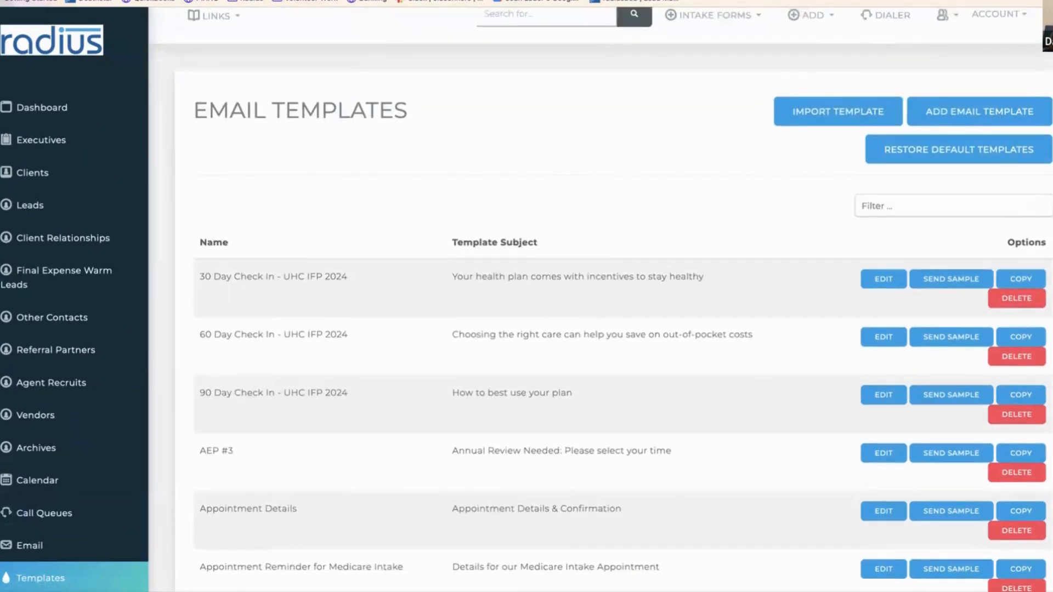
pyautogui.click(896, 210)
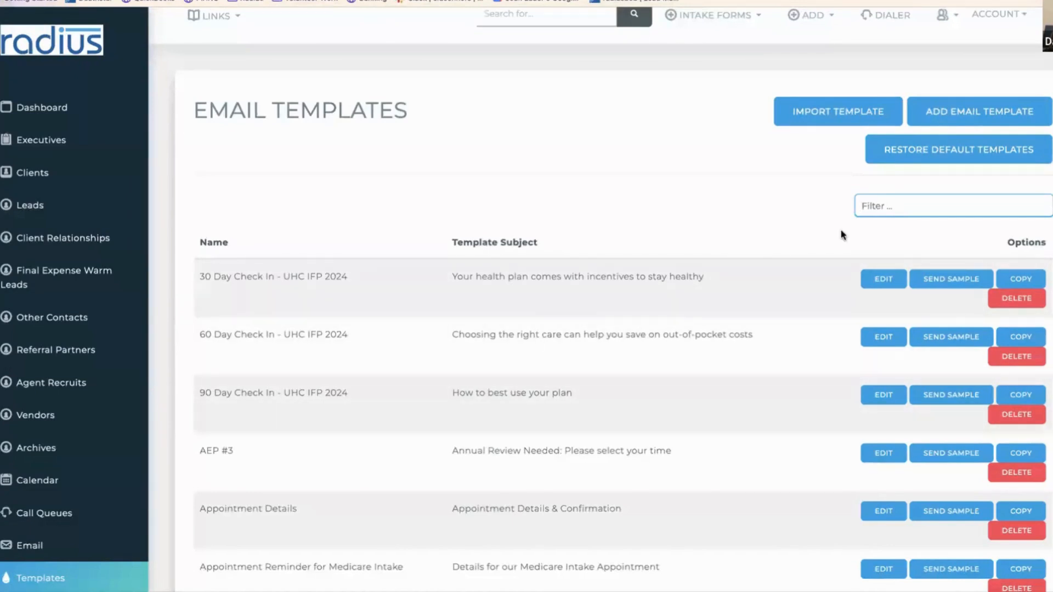
pyautogui.write('welcom')
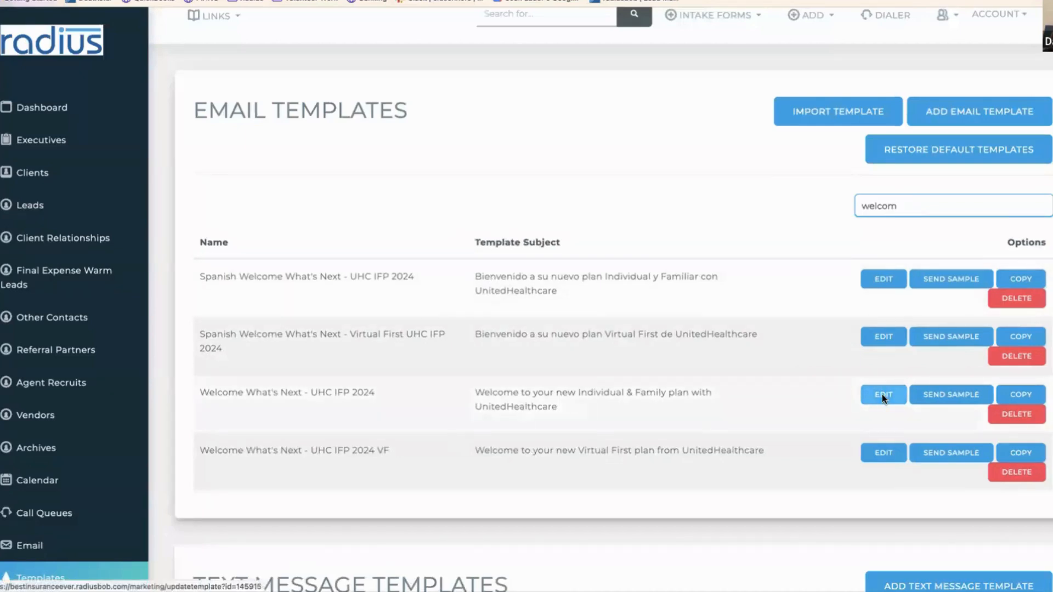
# - Read through the Welcome What's Next - UHC IFP 2024 VF email, then return to the templates list
pyautogui.click(882, 456)
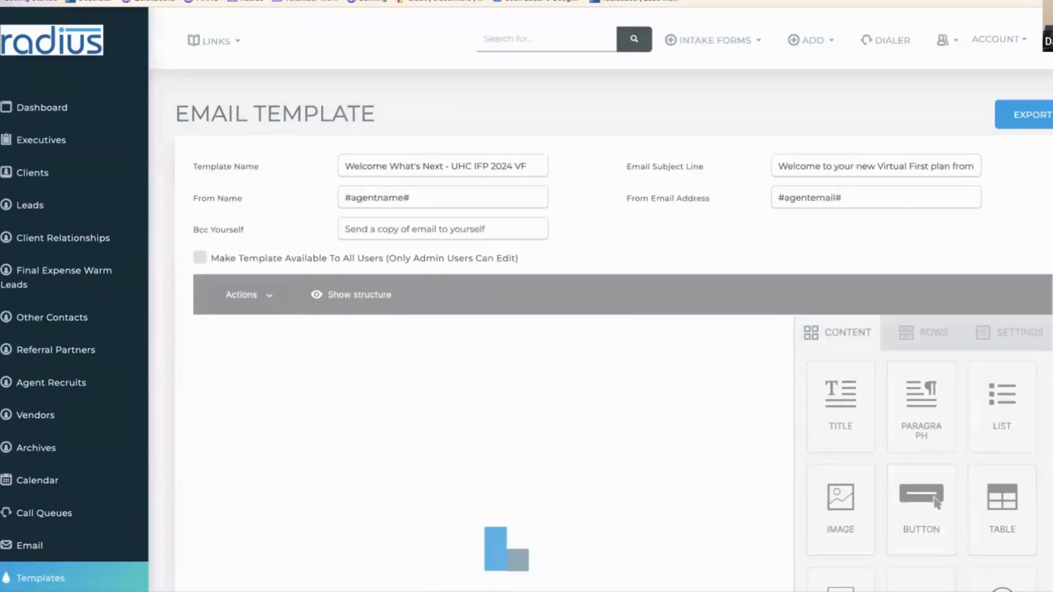
pyautogui.scroll(-1, 600, 329)
pyautogui.scroll(-5, 601, 329)
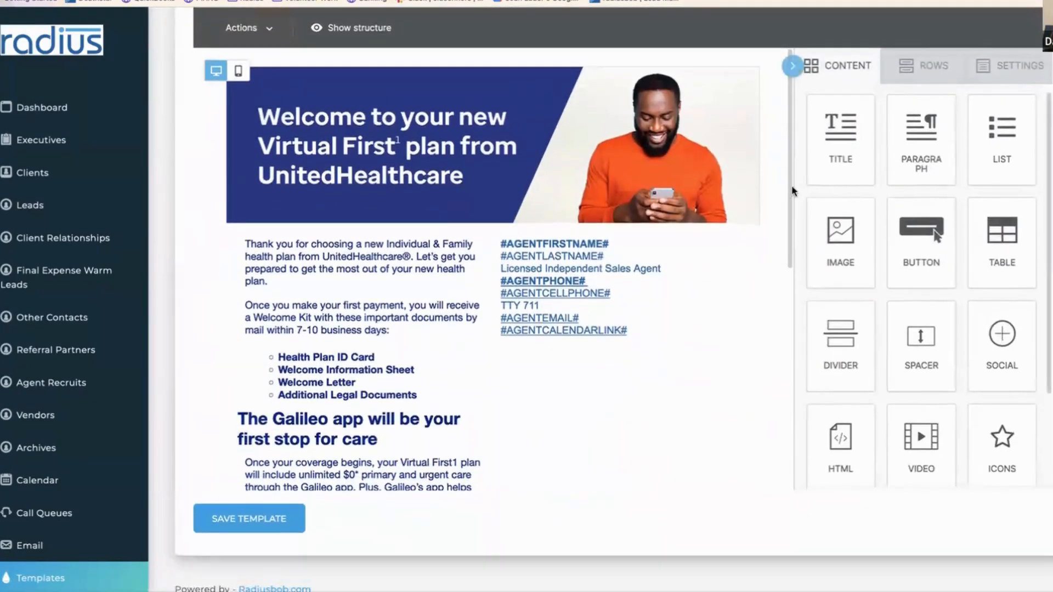
pyautogui.moveTo(789, 192); pyautogui.dragTo(785, 430)
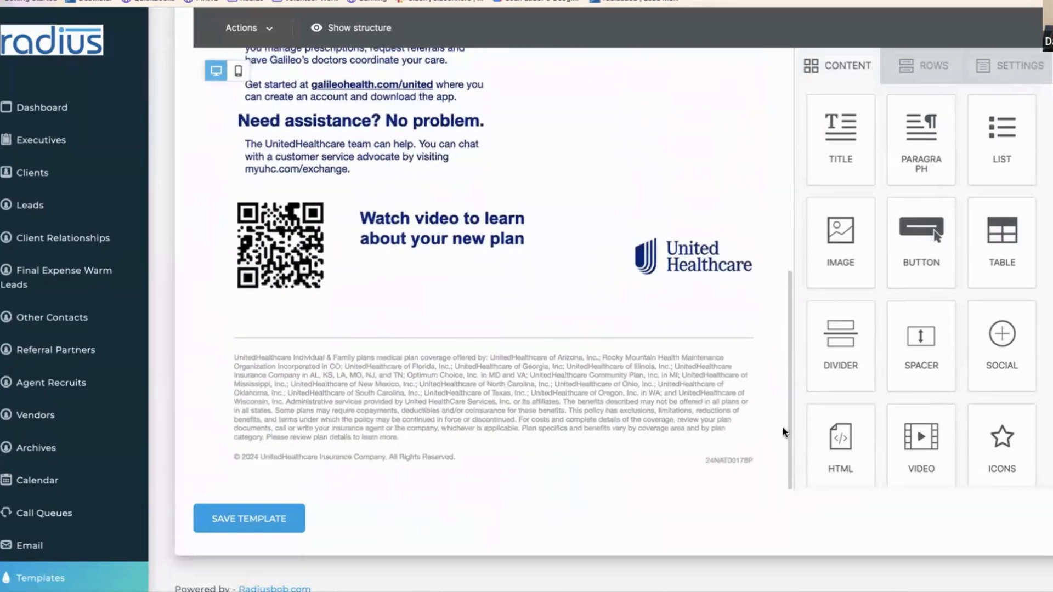
pyautogui.click(93, 578)
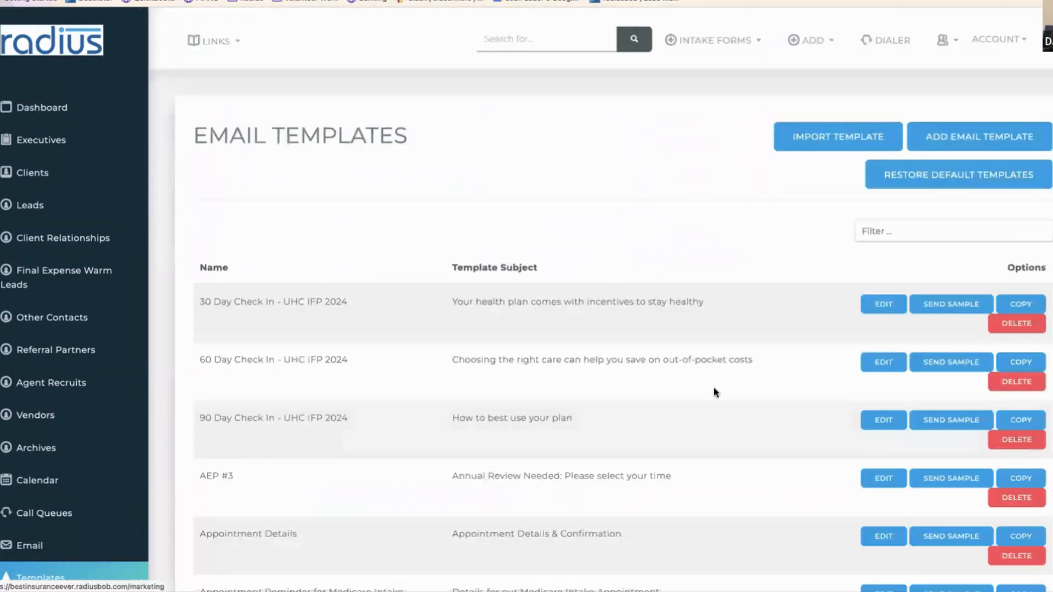
pyautogui.click(955, 226)
pyautogui.write('spanish')
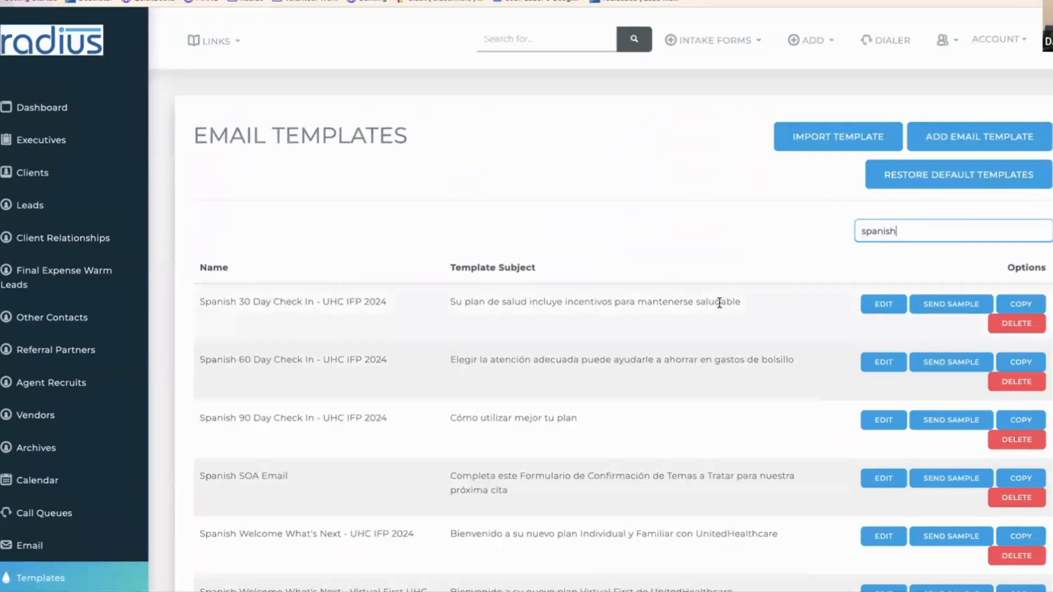
pyautogui.click(878, 307)
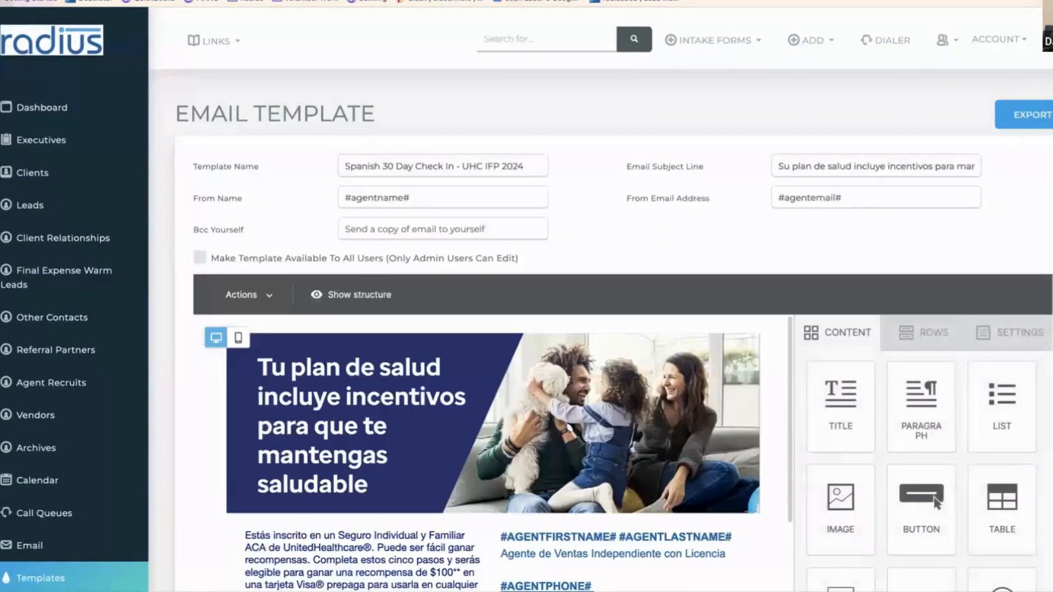
pyautogui.scroll(-1, 601, 307)
pyautogui.scroll(-5, 603, 329)
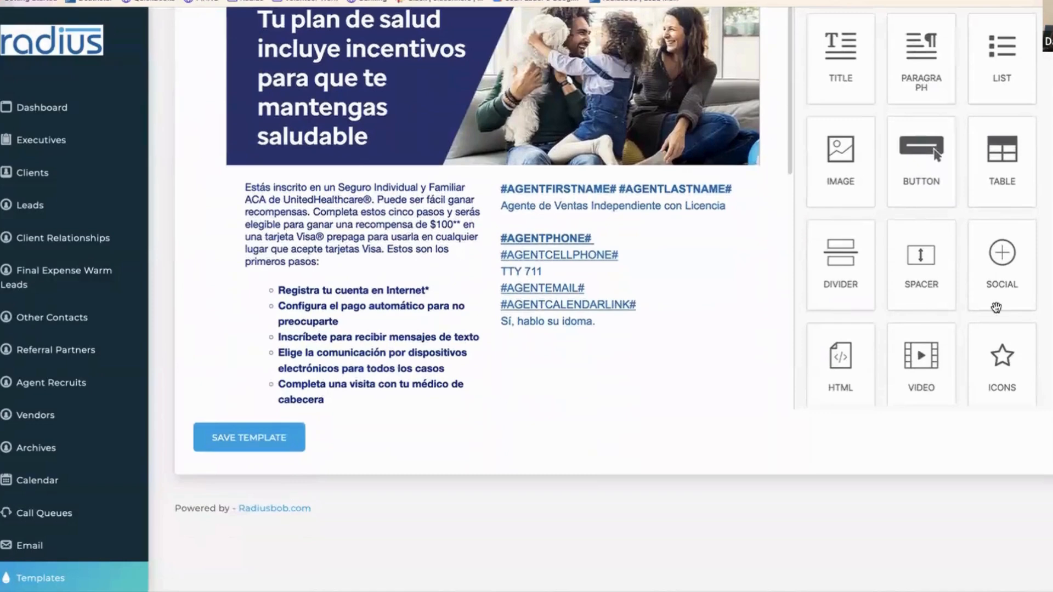
pyautogui.scroll(-5, 736, 292)
pyautogui.scroll(-4, 736, 292)
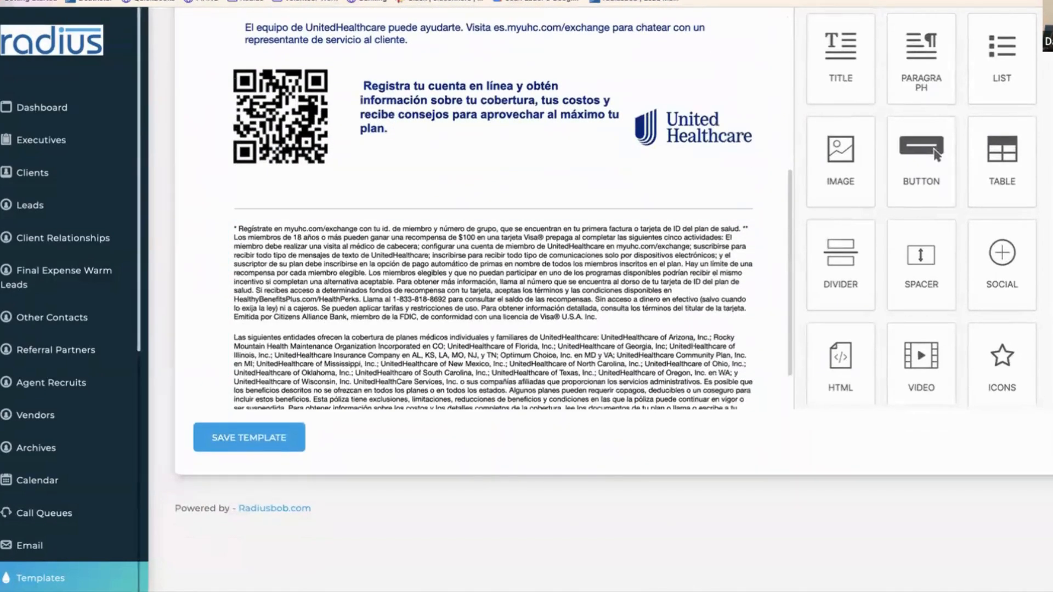
pyautogui.click(144, 573)
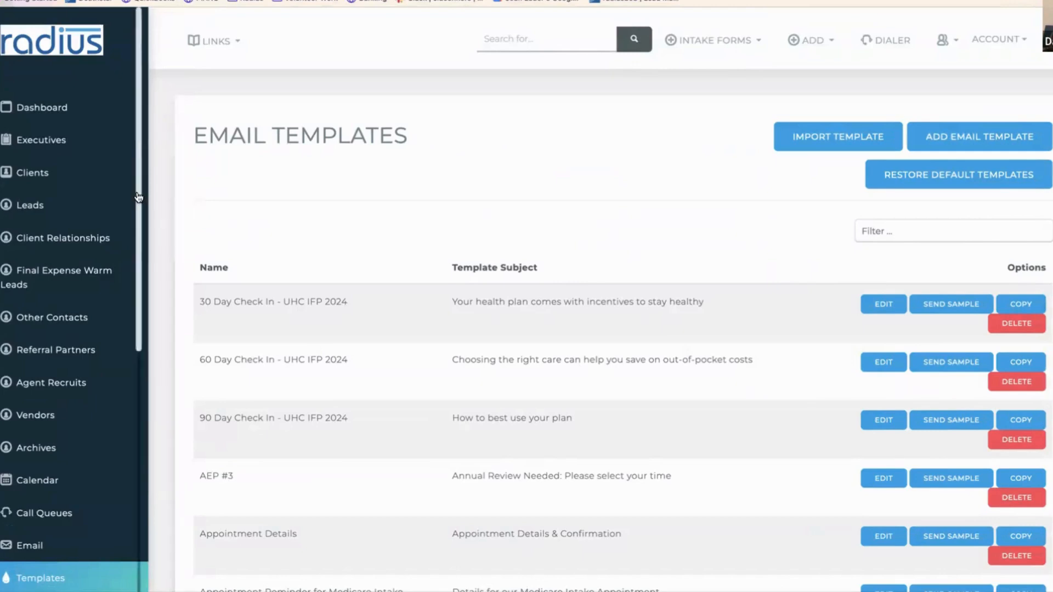
# - Go to Account Settings from the lower sidebar, ready to filter its sections
pyautogui.scroll(-1, 154, 307)
pyautogui.scroll(-10, 126, 442)
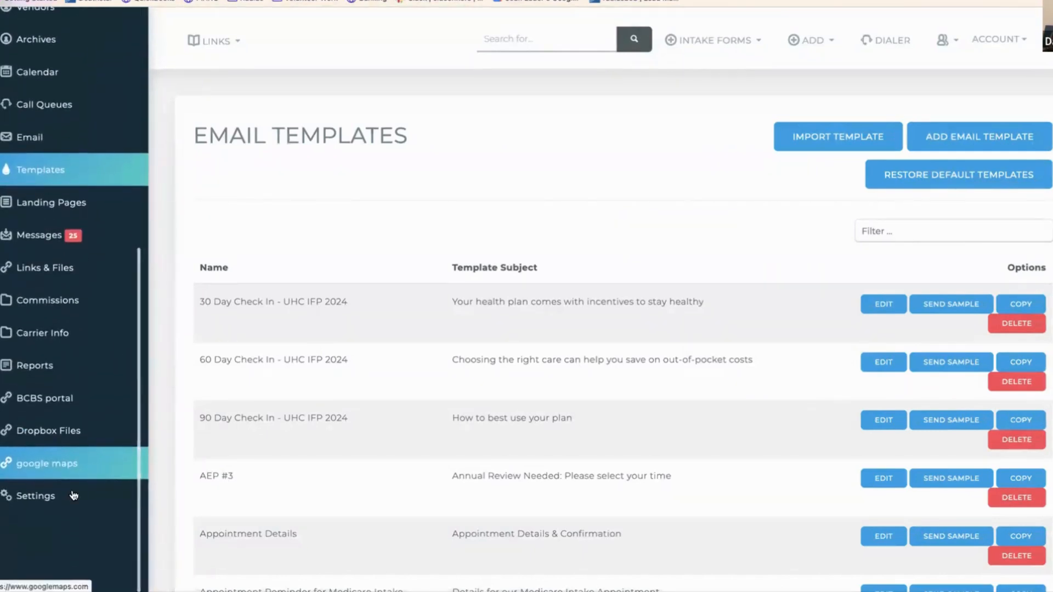
pyautogui.click(54, 498)
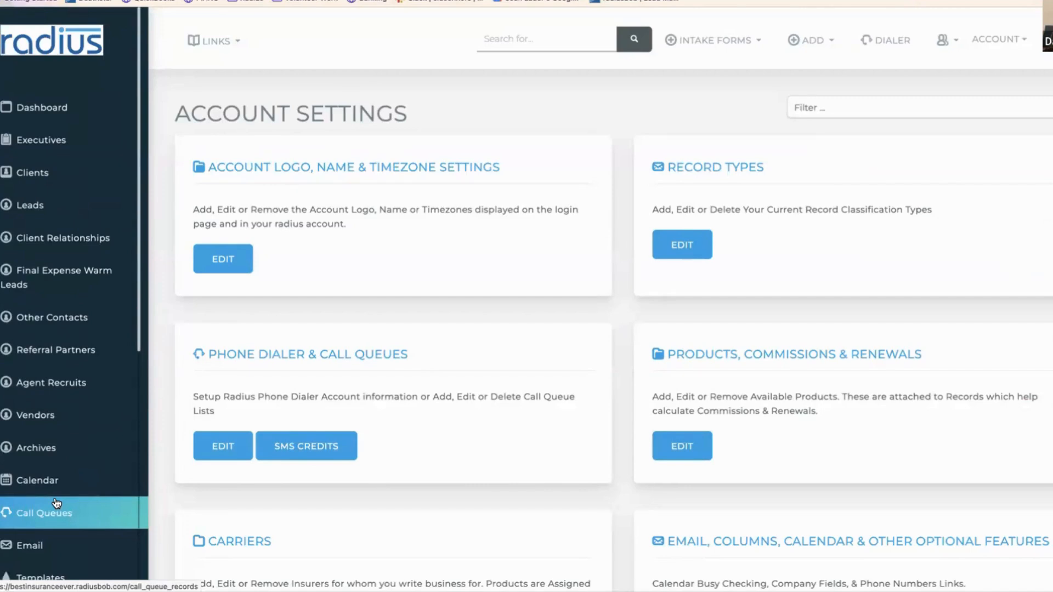
pyautogui.click(817, 108)
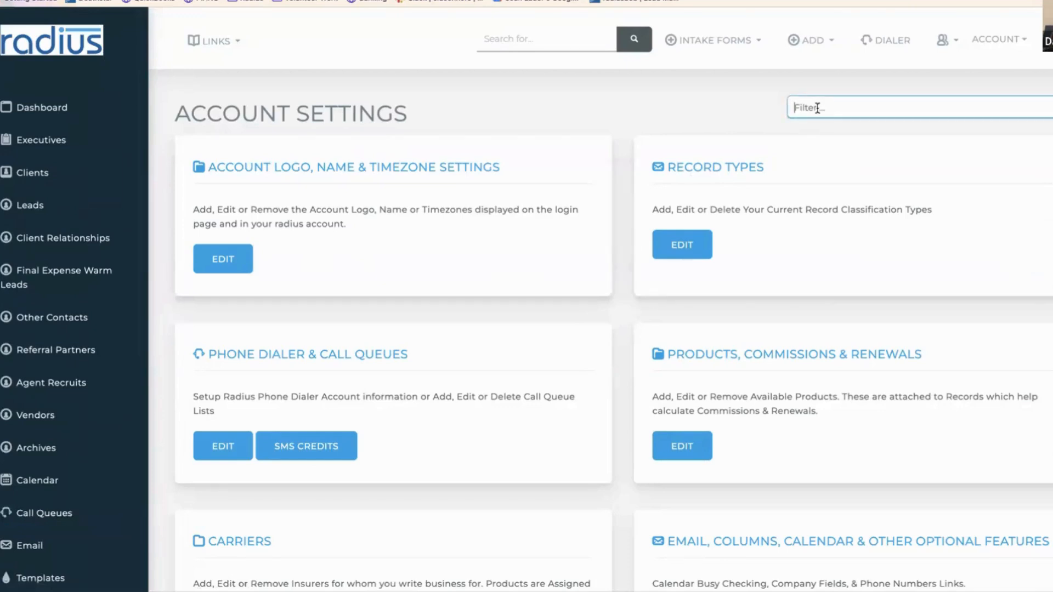
# - Filter settings by 'analy', open the Analytics tables, and highlight Lead Source and Marketing campaign
pyautogui.write('analy')
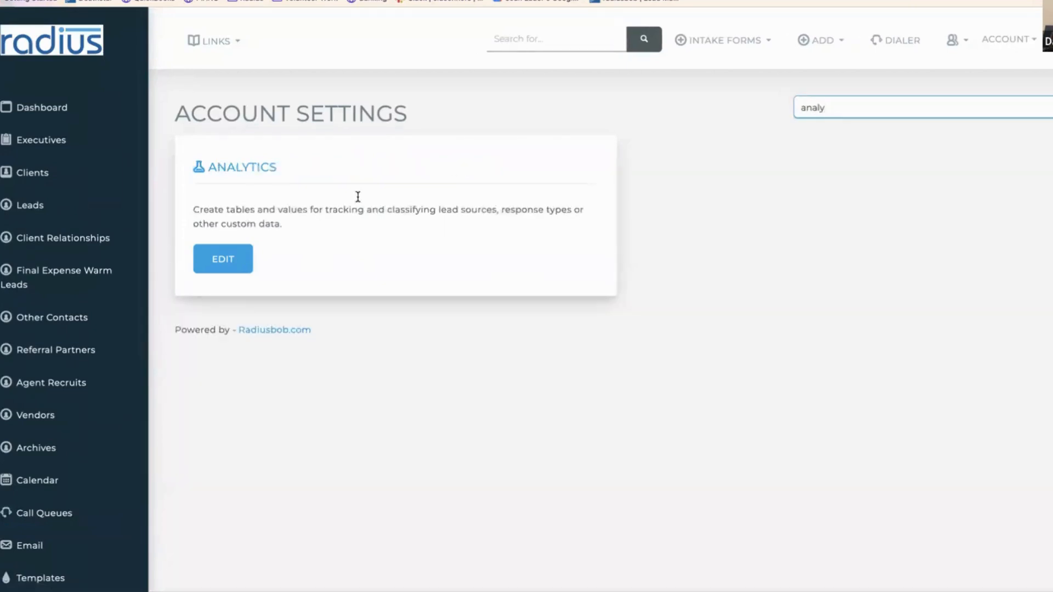
pyautogui.click(220, 264)
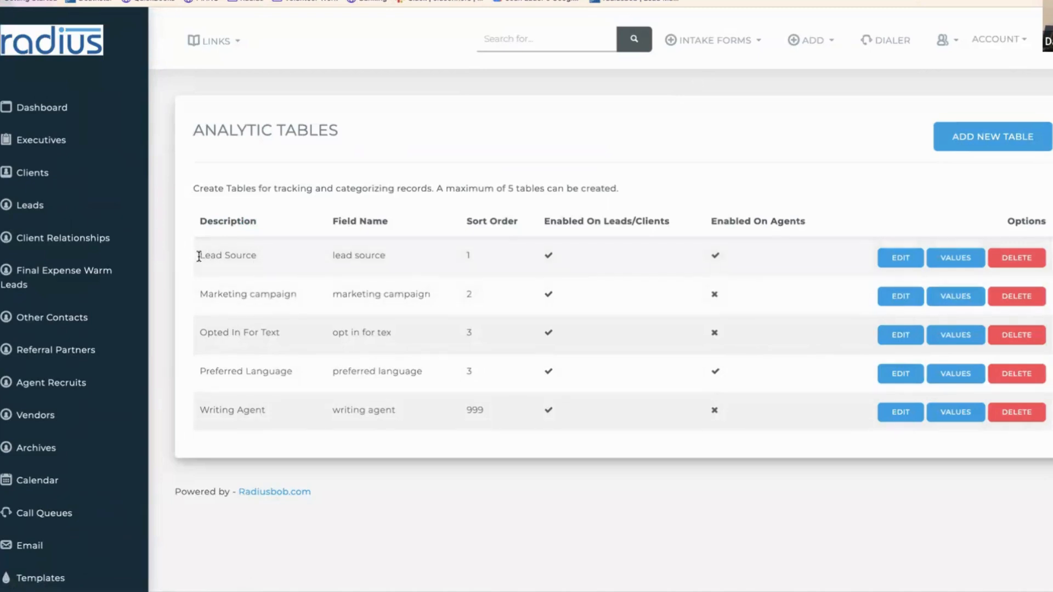
pyautogui.moveTo(198, 255); pyautogui.dragTo(405, 267)
pyautogui.moveTo(195, 297); pyautogui.dragTo(451, 301)
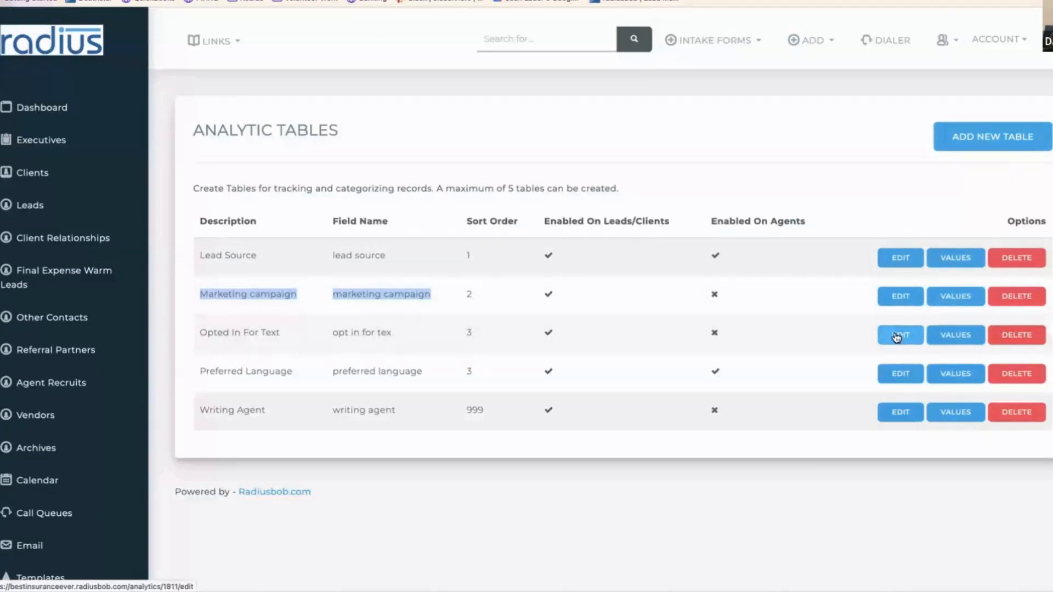
pyautogui.click(901, 299)
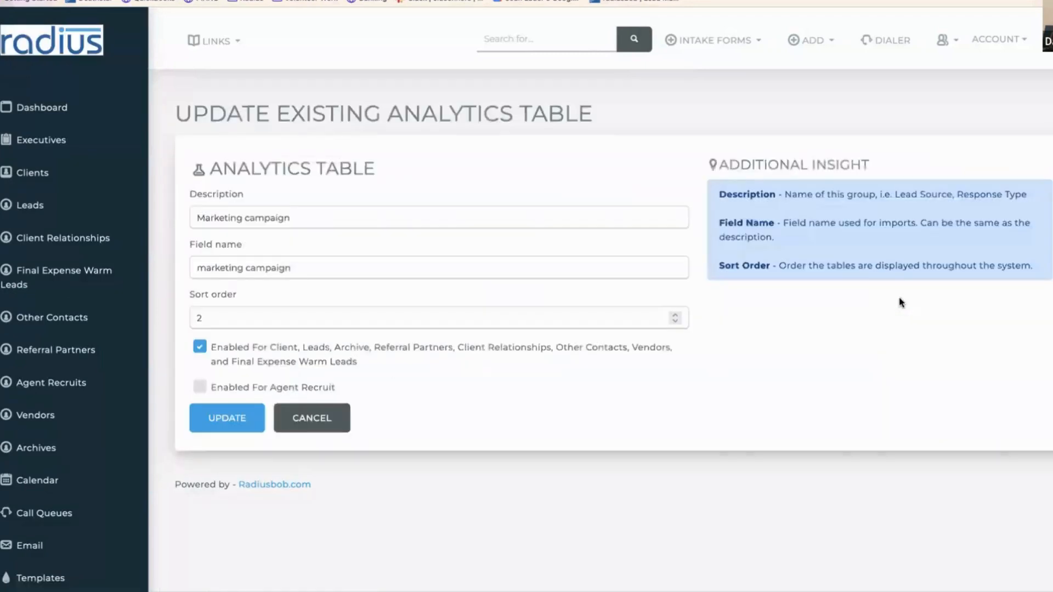
pyautogui.click(308, 217)
pyautogui.moveTo(308, 217); pyautogui.dragTo(214, 217)
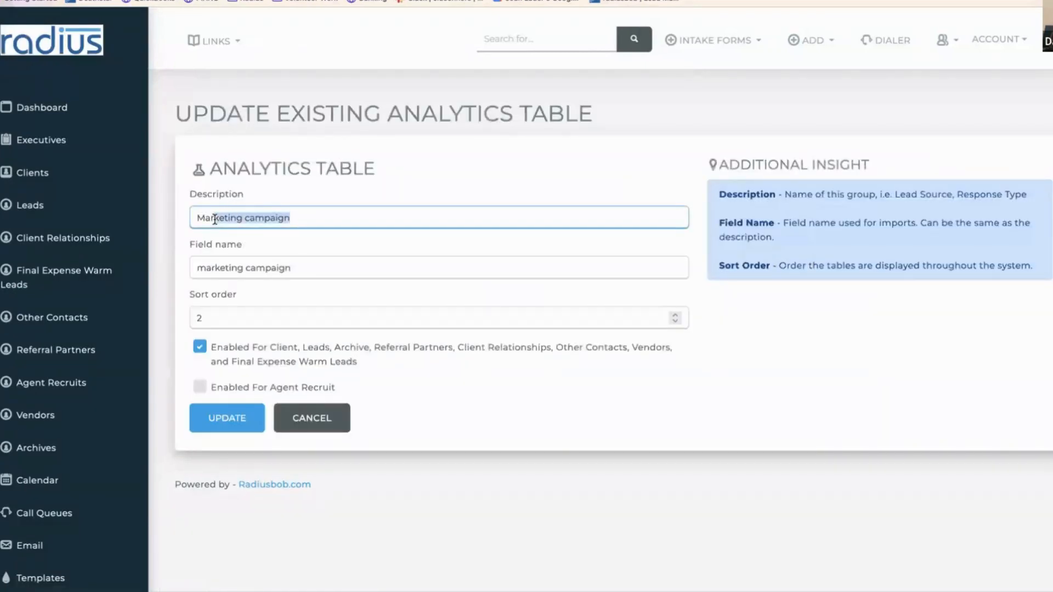
pyautogui.moveTo(325, 267); pyautogui.dragTo(192, 268)
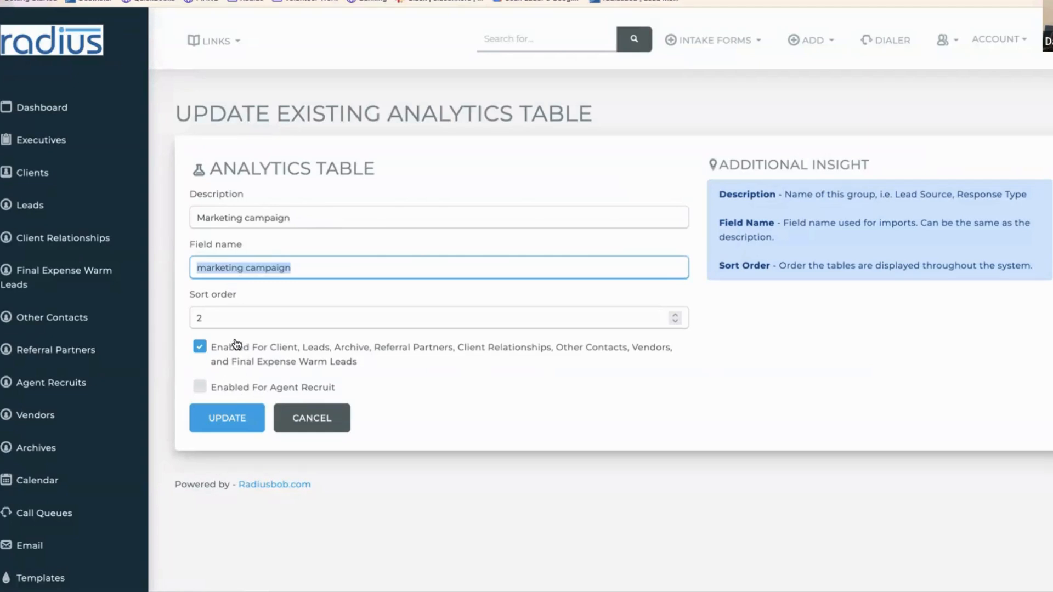
pyautogui.click(323, 417)
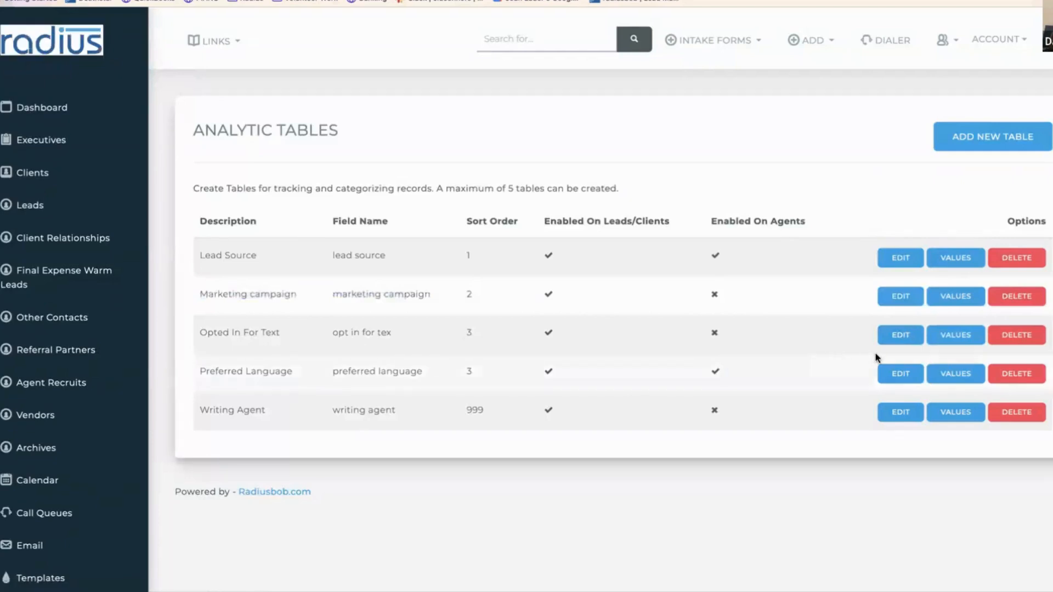
# - Add a Marketing campaign value 'Standard Plan', with 'Standard Plan' as its alternate description
pyautogui.click(966, 297)
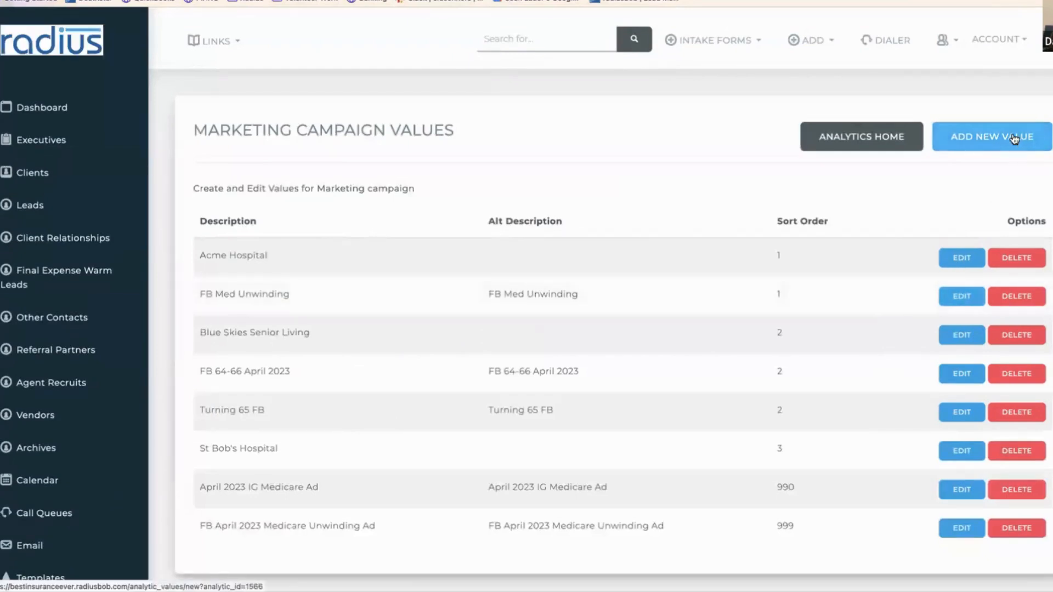
pyautogui.click(1005, 143)
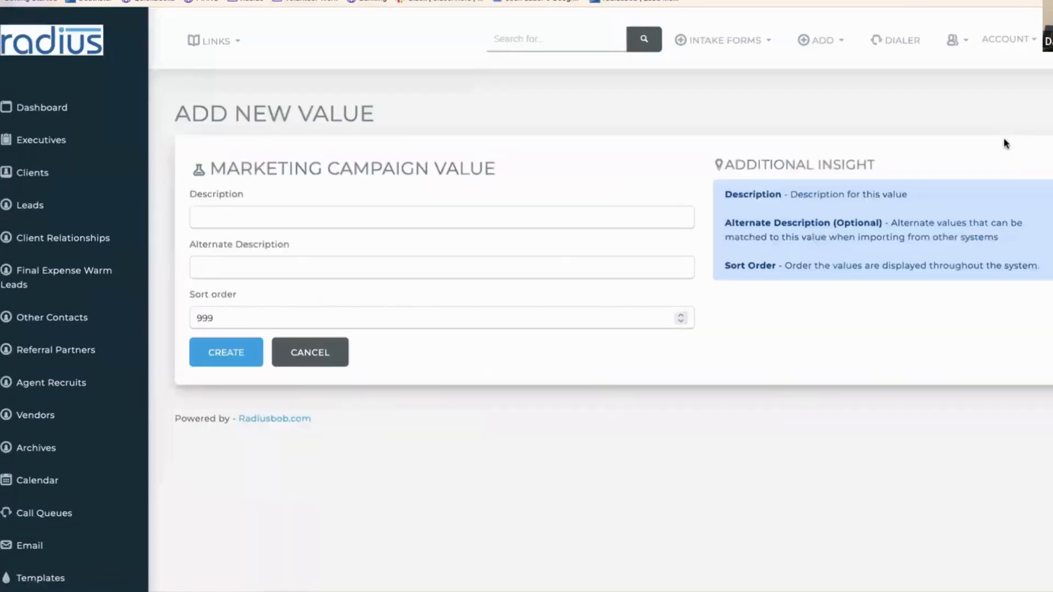
pyautogui.click(480, 208)
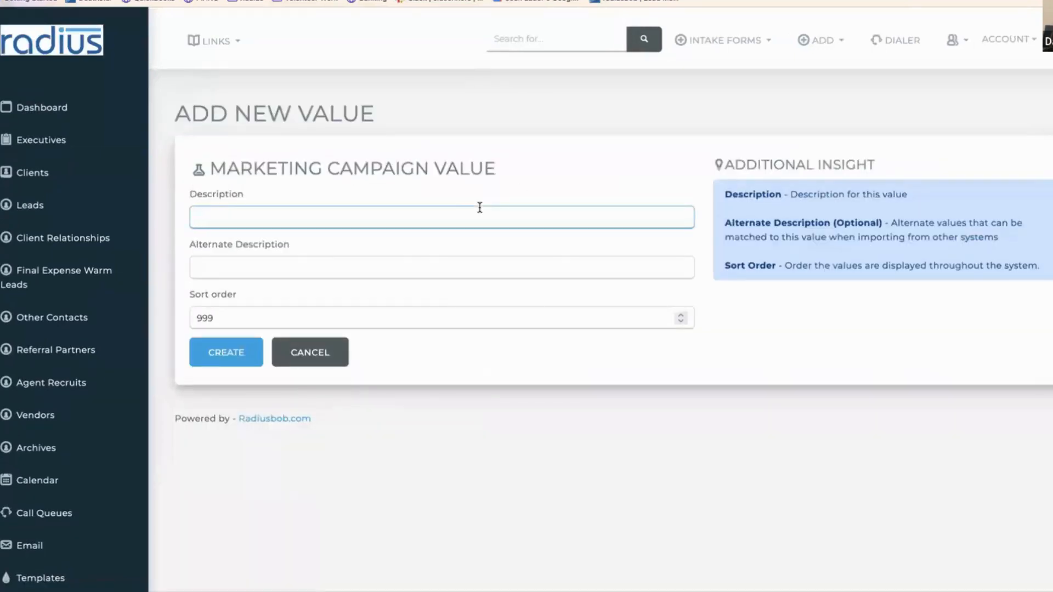
pyautogui.write('UHC Standard')
pyautogui.moveTo(222, 218); pyautogui.dragTo(183, 214)
pyautogui.press('BackSpace')
pyautogui.click(238, 217)
pyautogui.write('Plan')
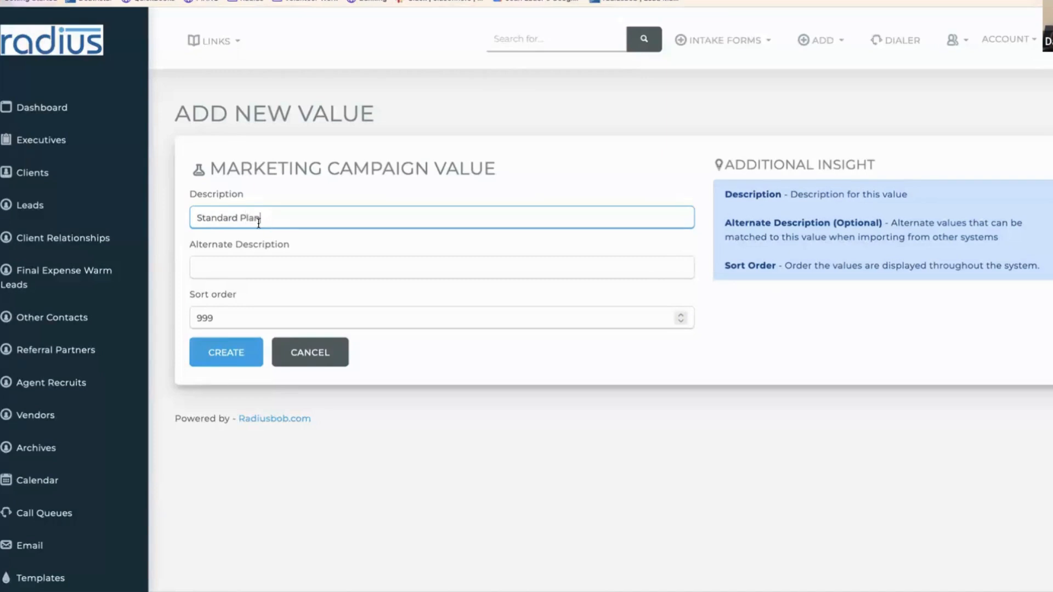
pyautogui.moveTo(259, 219); pyautogui.dragTo(187, 214)
pyautogui.hotkey('ctrl', 'c')
pyautogui.click(212, 258)
pyautogui.hotkey('ctrl', 'v')
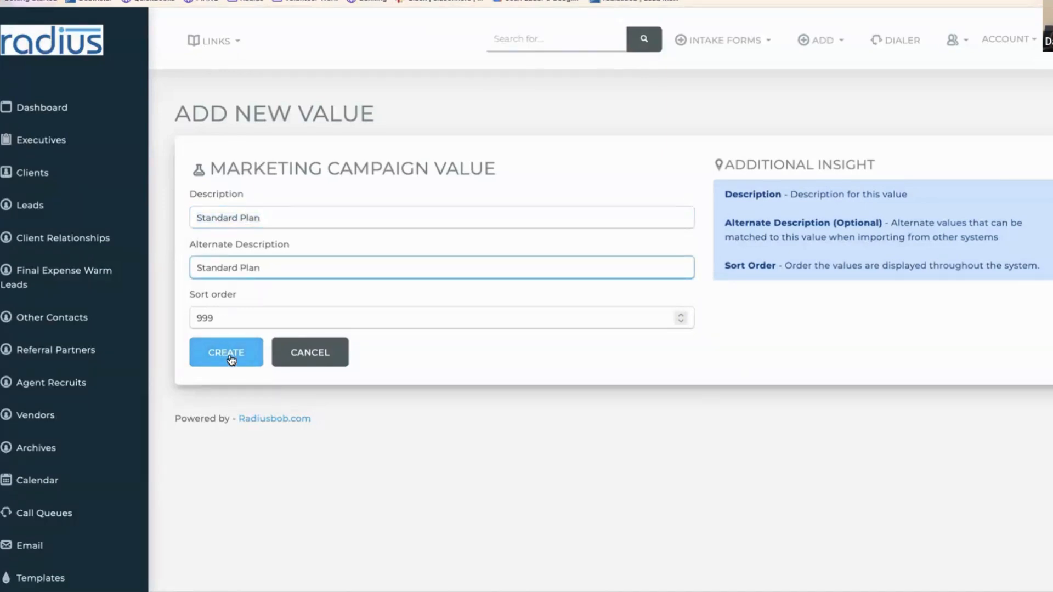
pyautogui.click(231, 355)
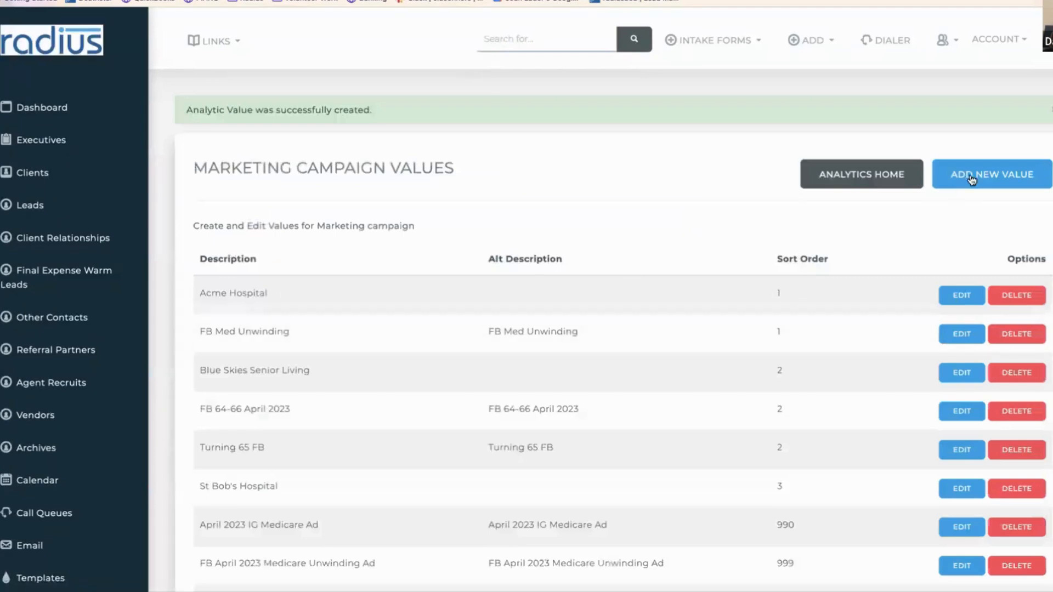
# - Add a 'Virtual First' campaign value with matching alternate description and review the list
pyautogui.click(972, 174)
pyautogui.click(531, 213)
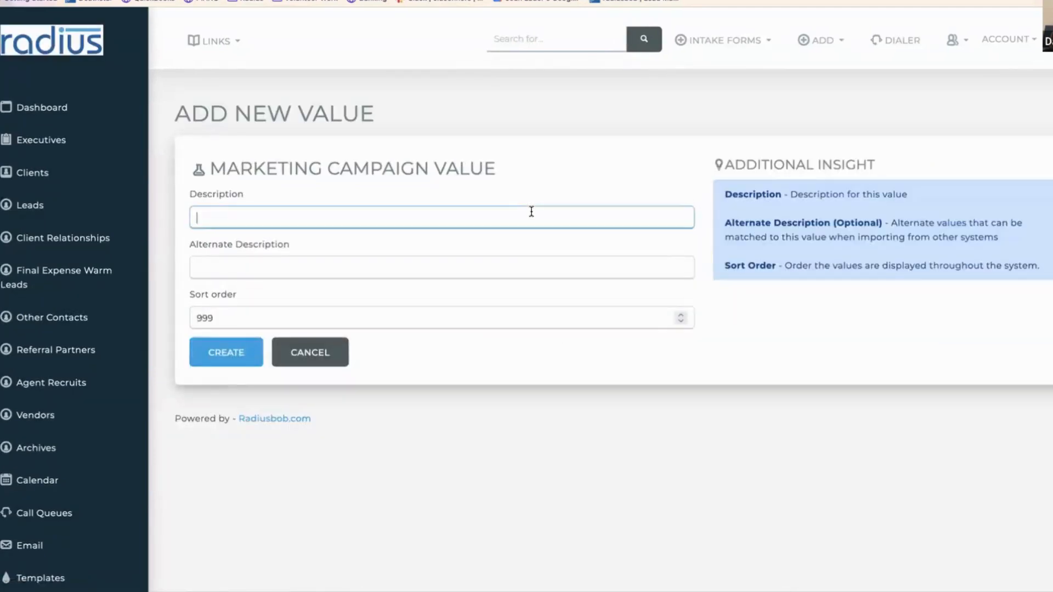
pyautogui.write('Virtual First')
pyautogui.click(476, 262)
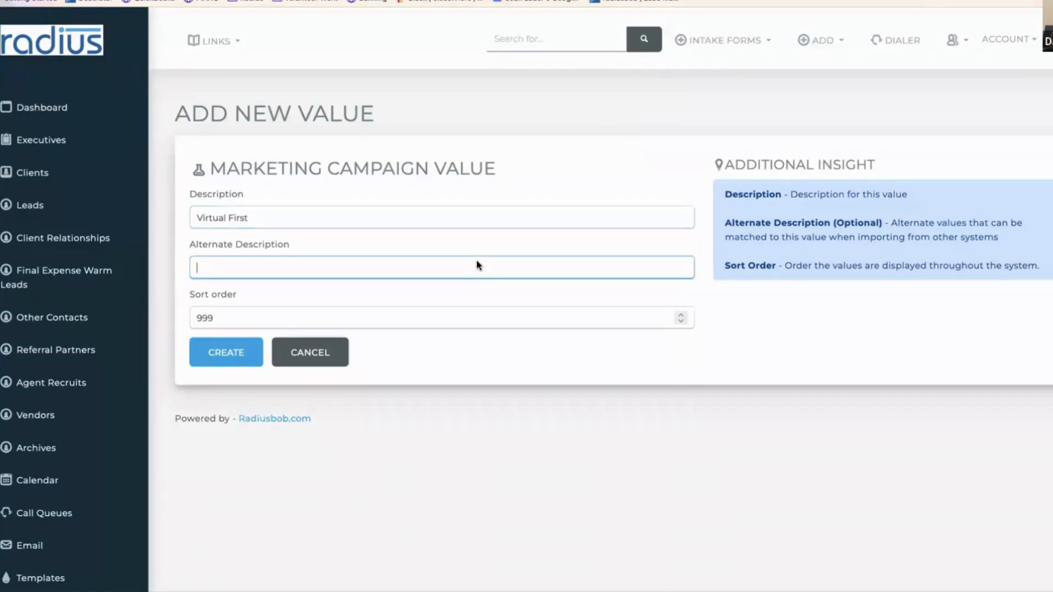
pyautogui.write('Virtual First')
pyautogui.click(226, 356)
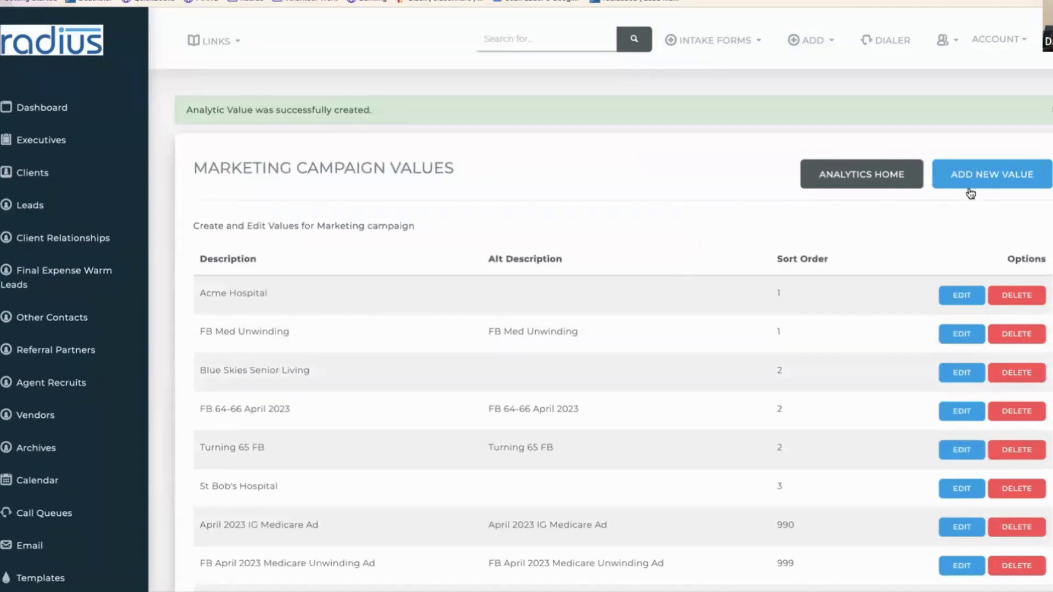
pyautogui.scroll(-3, 601, 300)
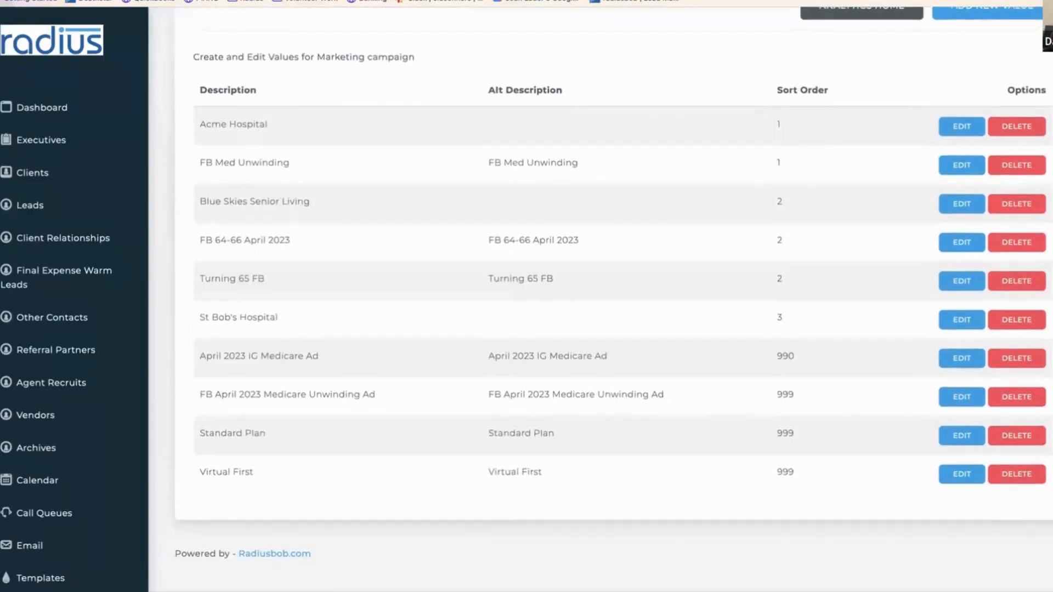
pyautogui.scroll(1, 600, 300)
pyautogui.scroll(1, 613, 300)
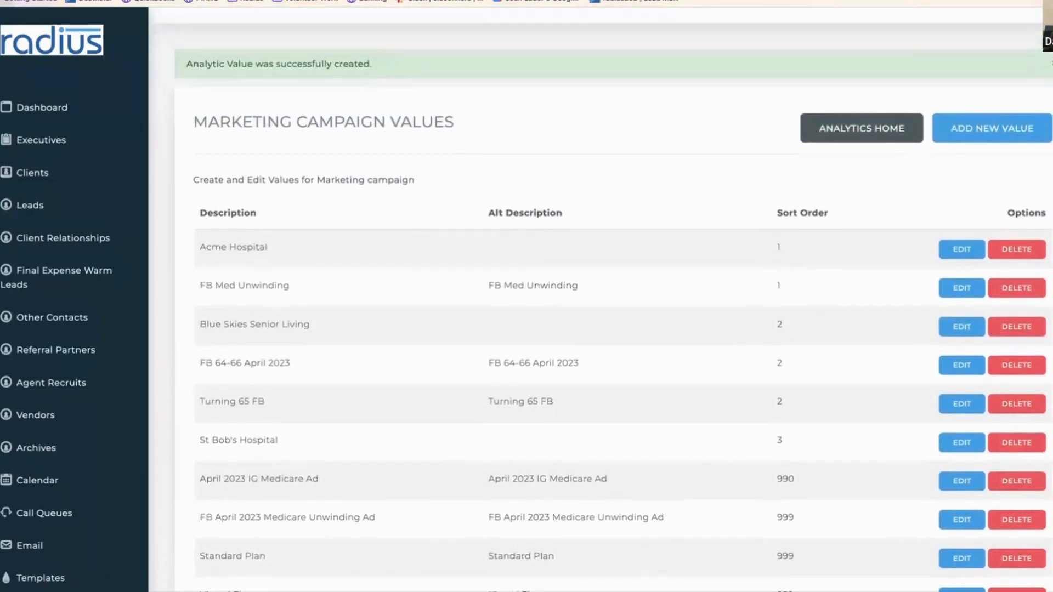
pyautogui.click(859, 145)
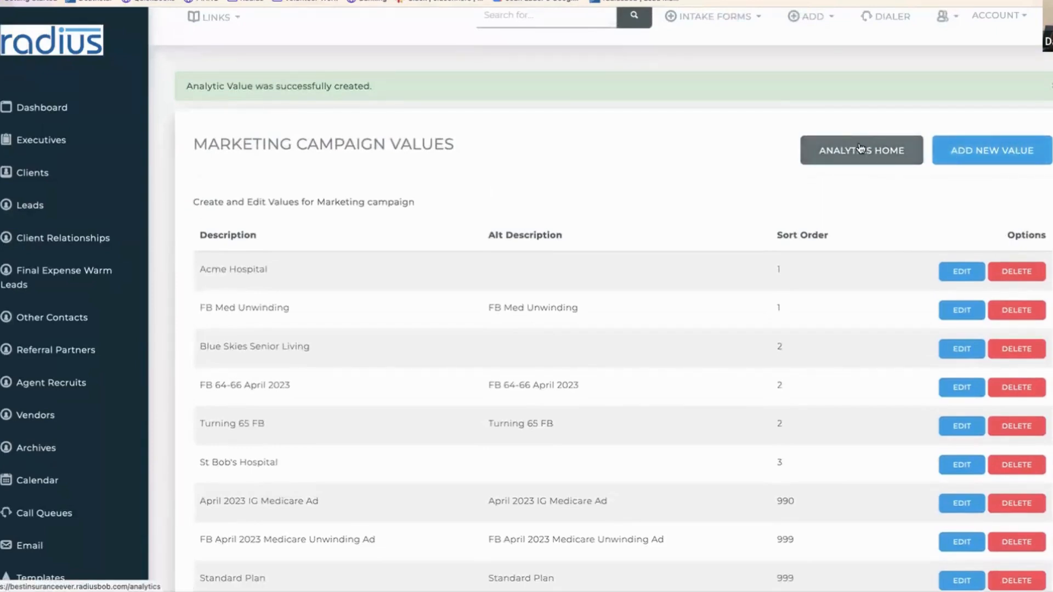
# - From Analytic Tables, open the Preferred Language values: English, Spanish, Portugese and others
pyautogui.click(860, 149)
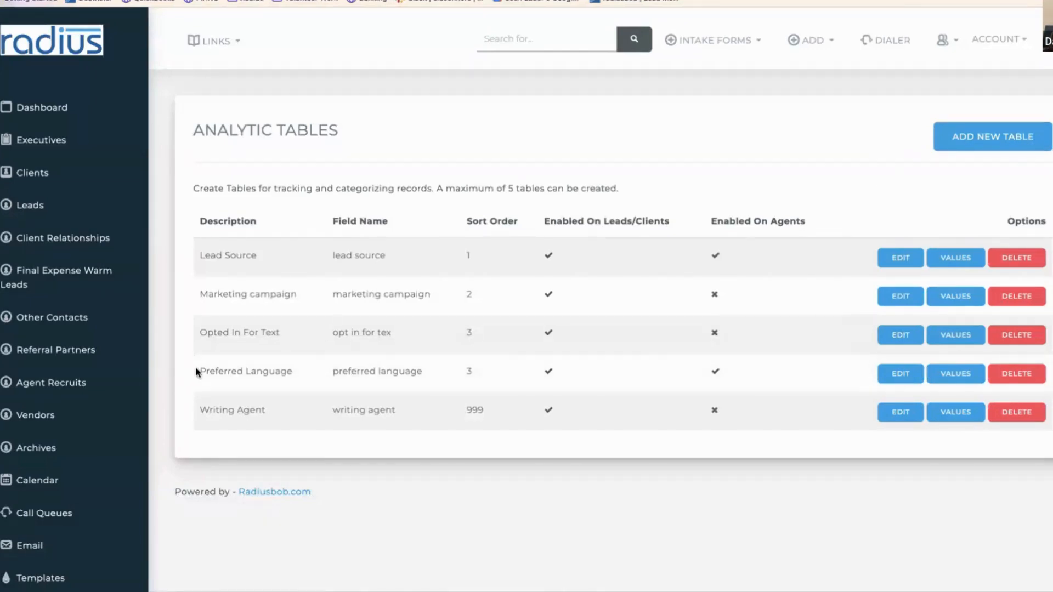
pyautogui.moveTo(199, 372); pyautogui.dragTo(452, 374)
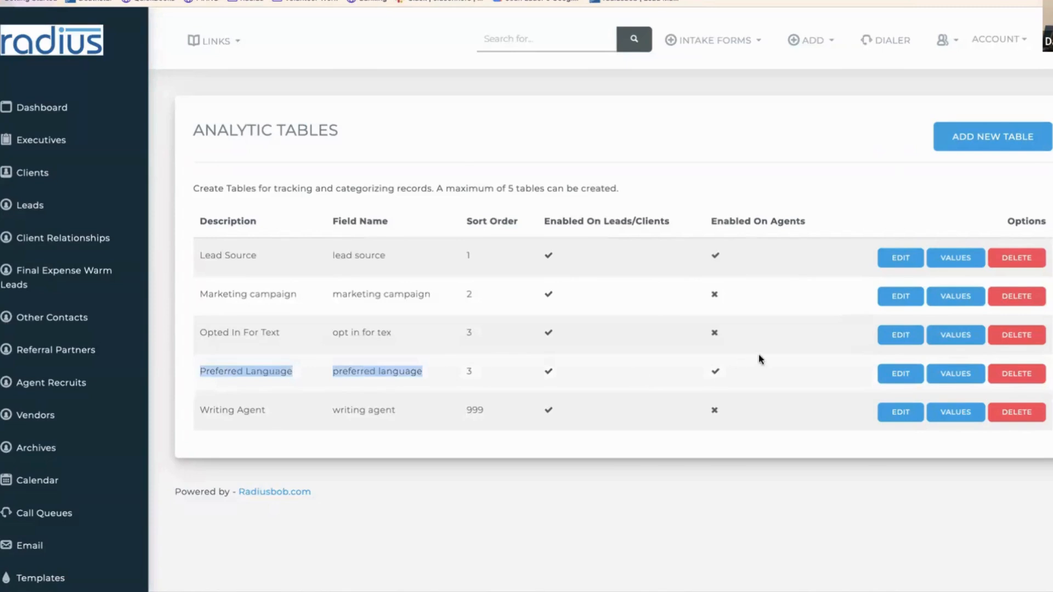
pyautogui.click(947, 378)
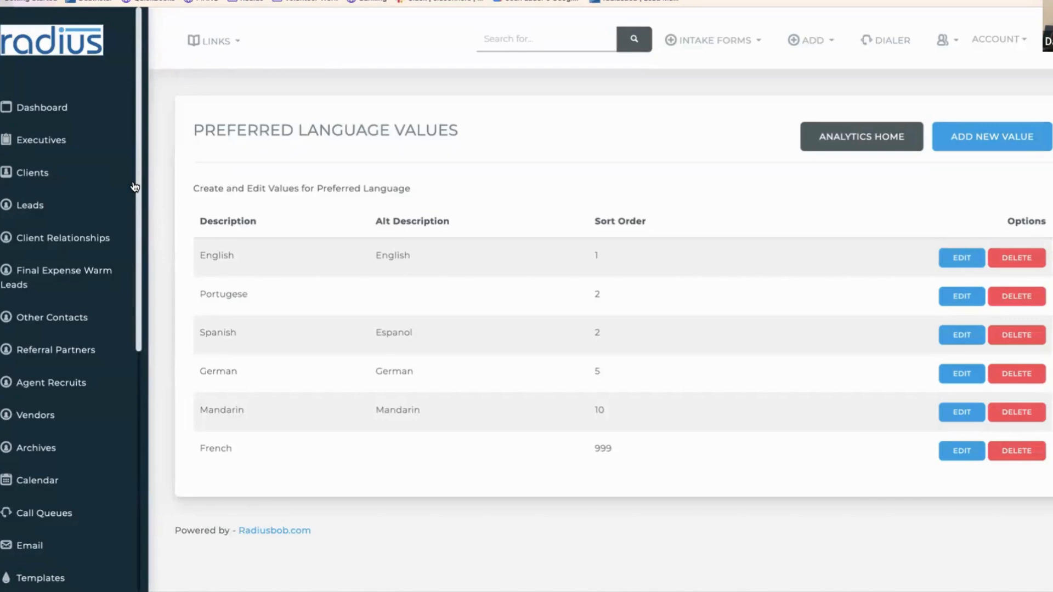
pyautogui.scroll(-5, 137, 220)
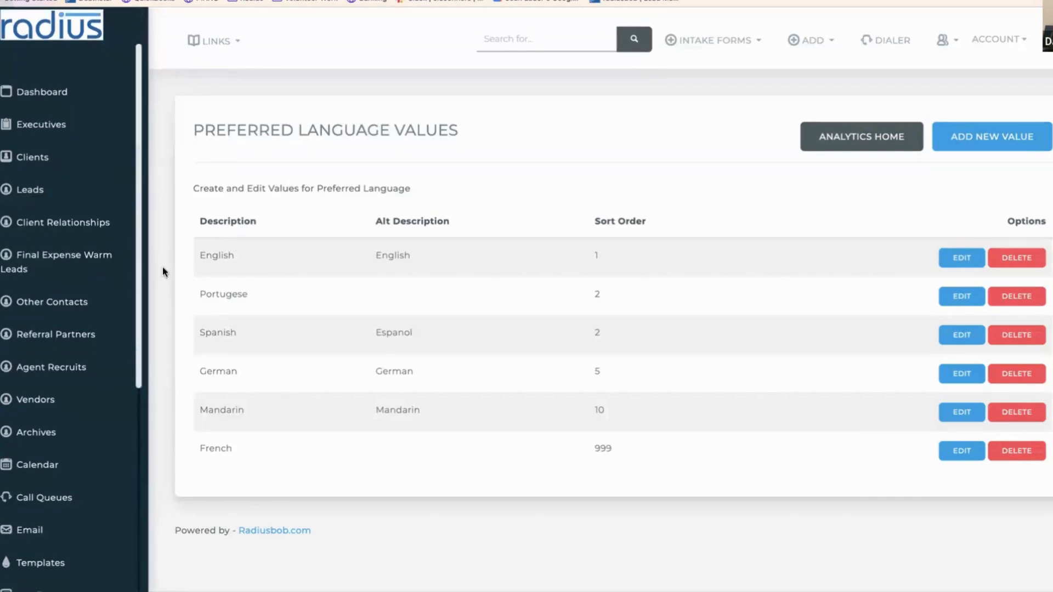
pyautogui.scroll(-3, 162, 414)
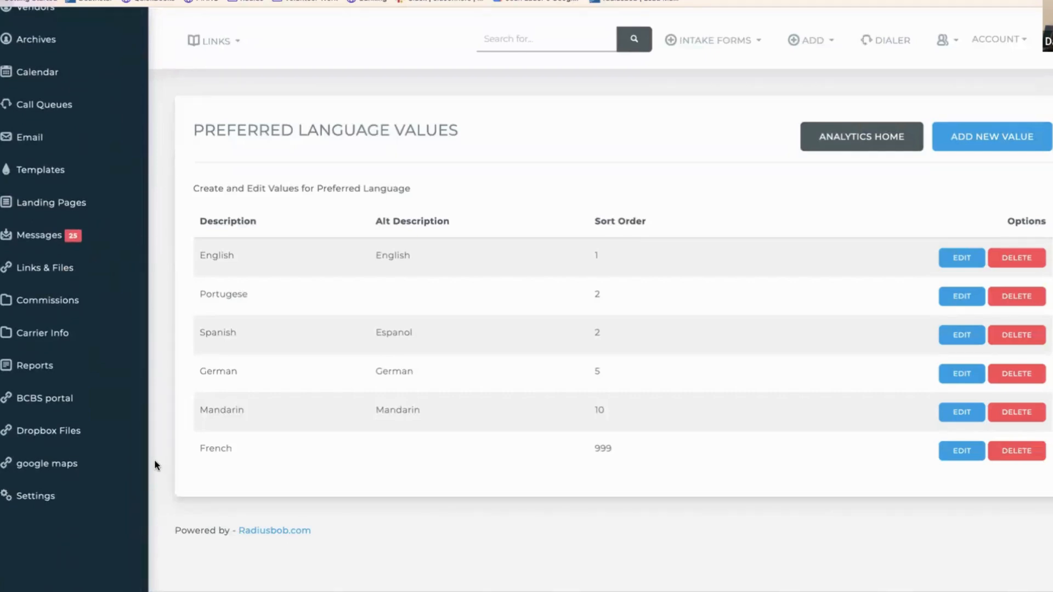
# - Filter Account Settings by 'auto' and open Automated Workflows
pyautogui.click(57, 500)
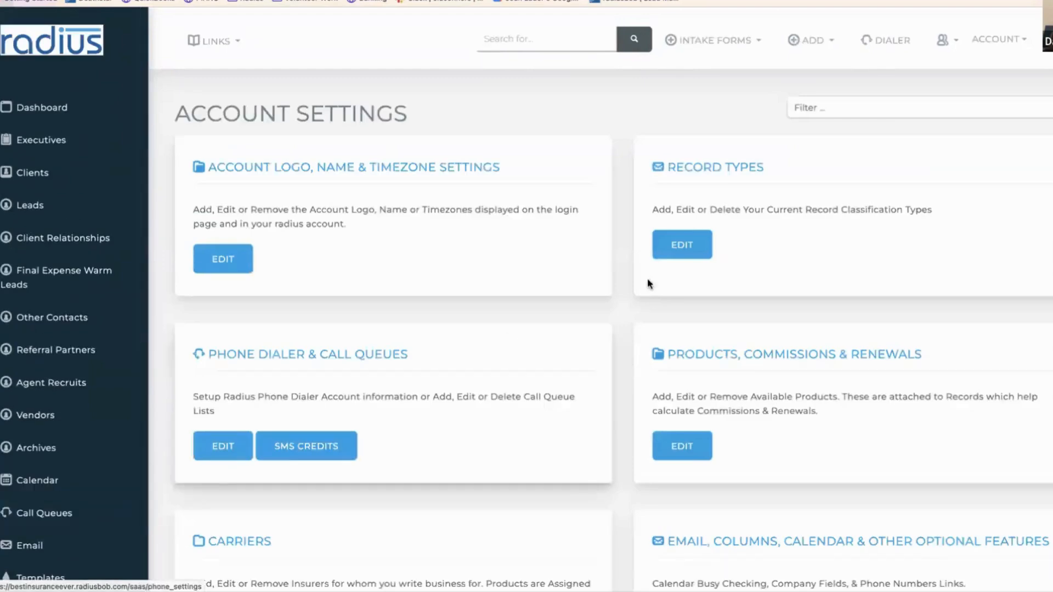
pyautogui.click(844, 108)
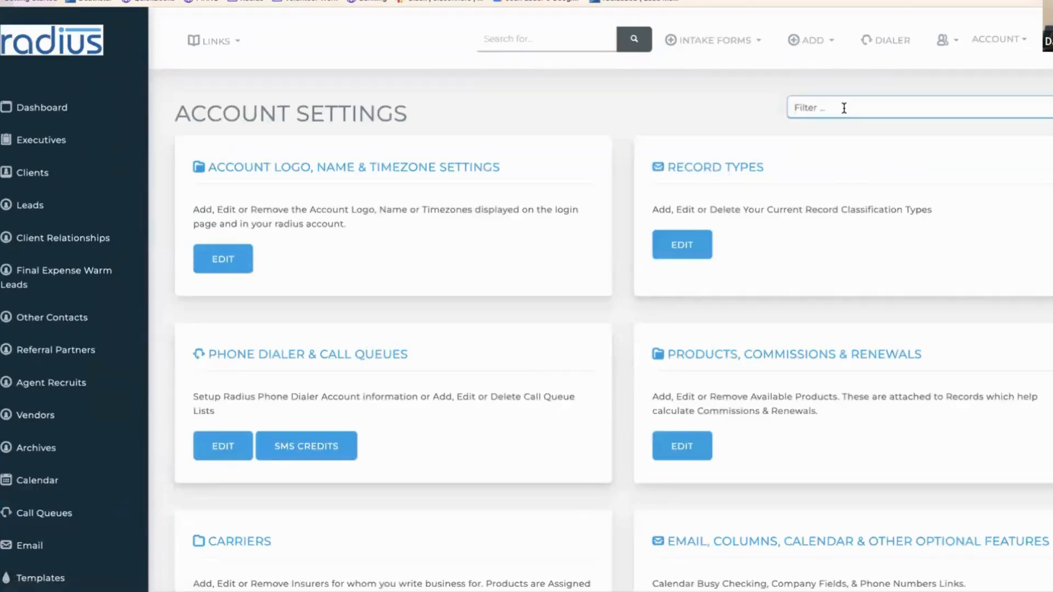
pyautogui.write('auto')
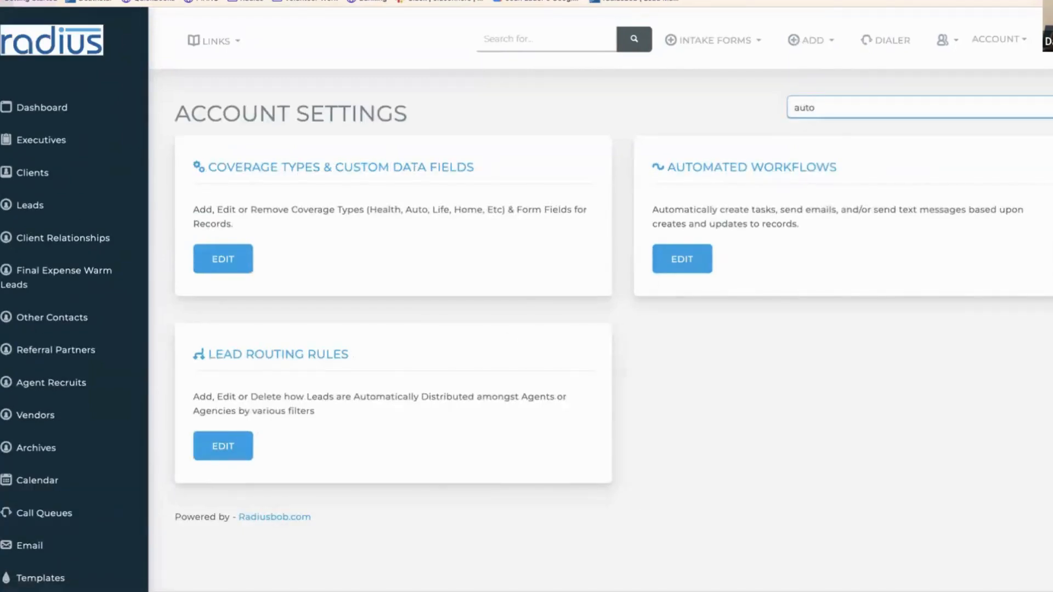
pyautogui.click(688, 263)
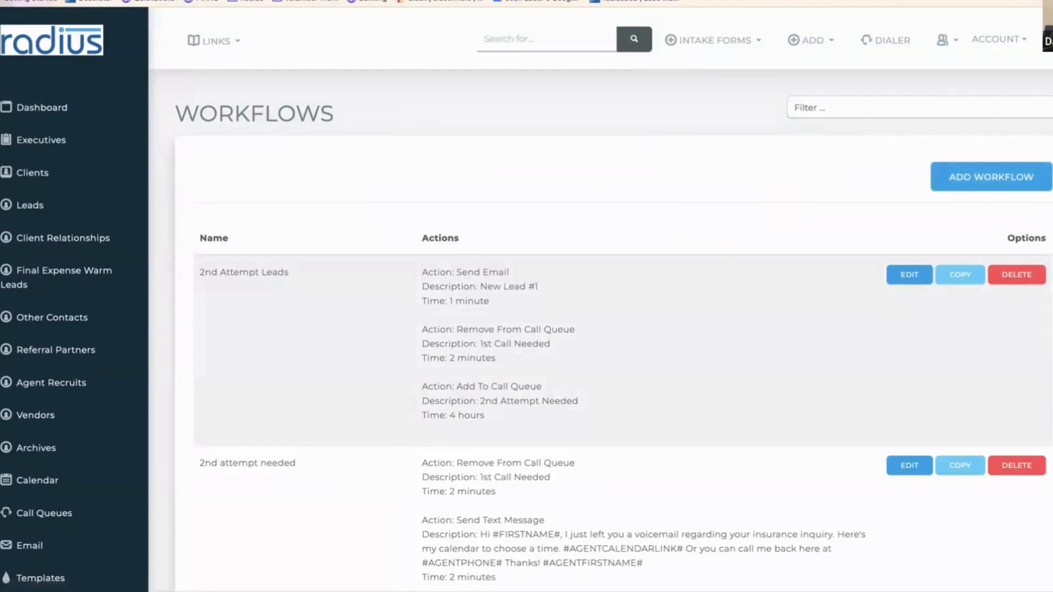
# - Add a new workflow named 'UHC Standard Plans English' and begin choosing its record types
pyautogui.click(962, 176)
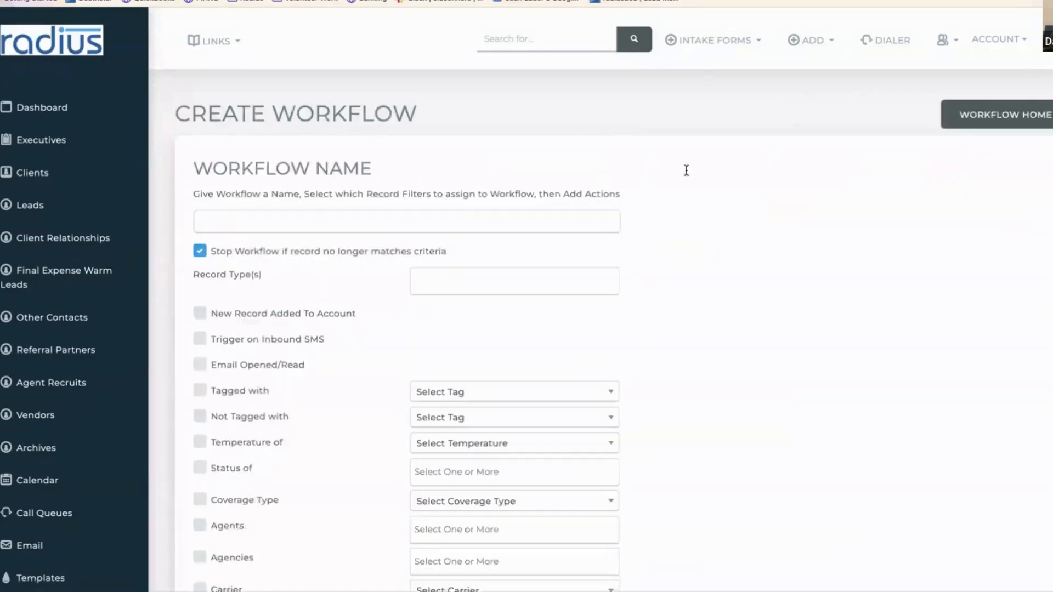
pyautogui.click(459, 221)
pyautogui.write('UHC St')
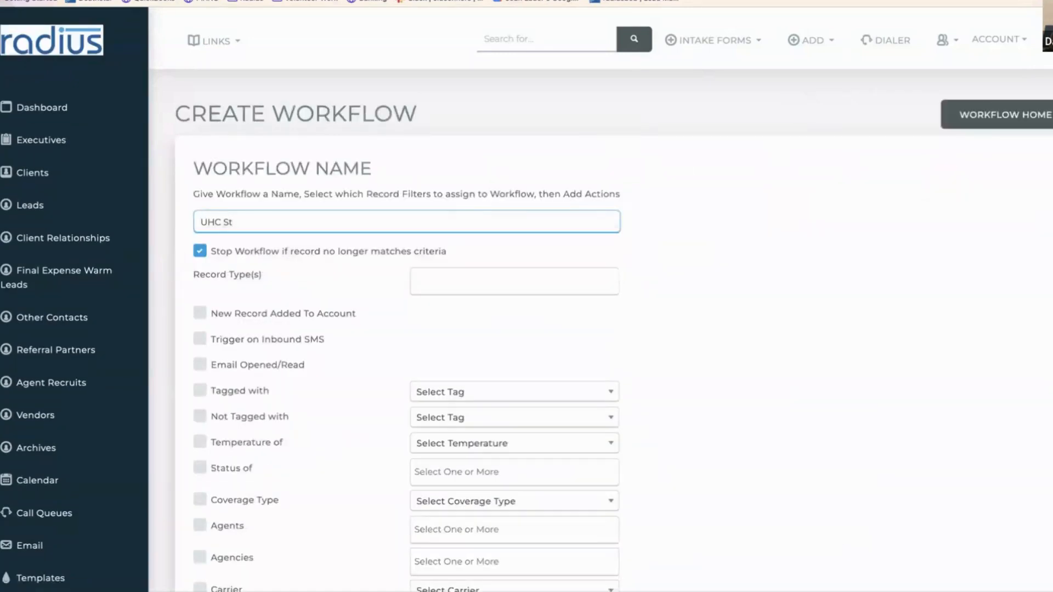
pyautogui.write('andard Plans English')
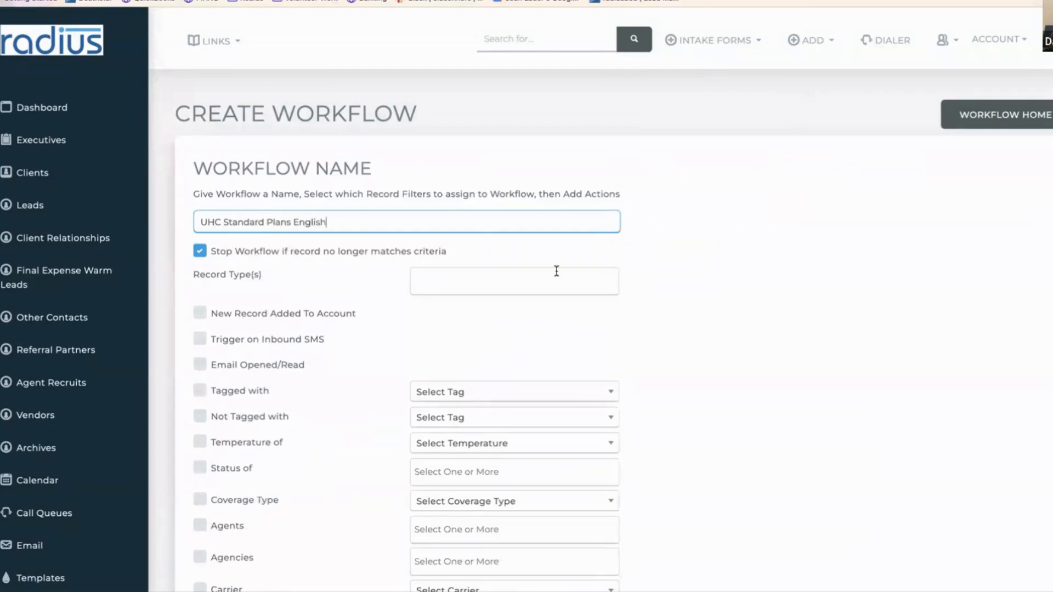
pyautogui.moveTo(419, 220); pyautogui.dragTo(199, 222)
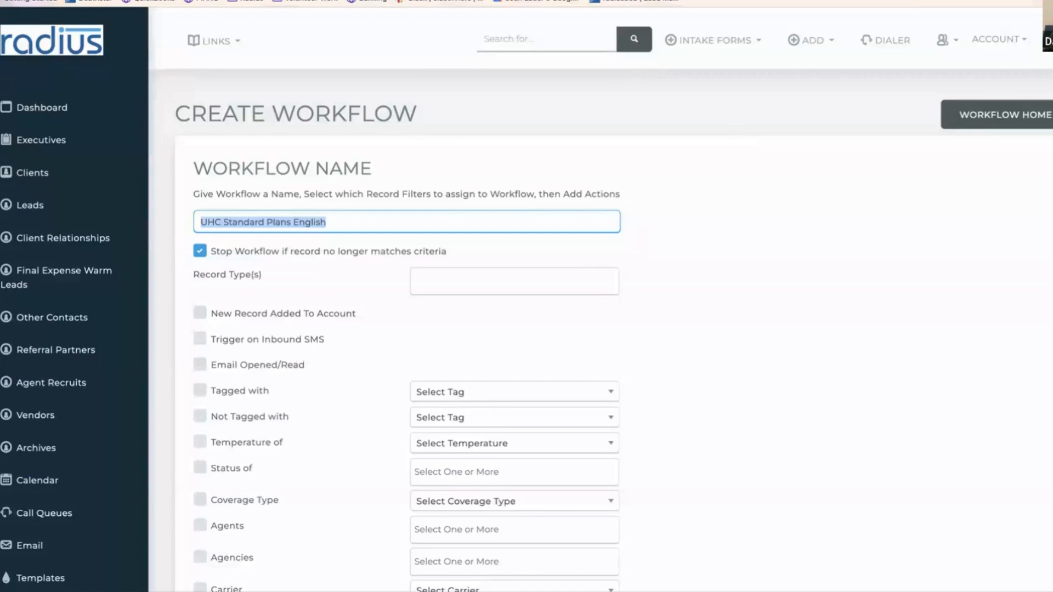
pyautogui.scroll(-3, 225, 132)
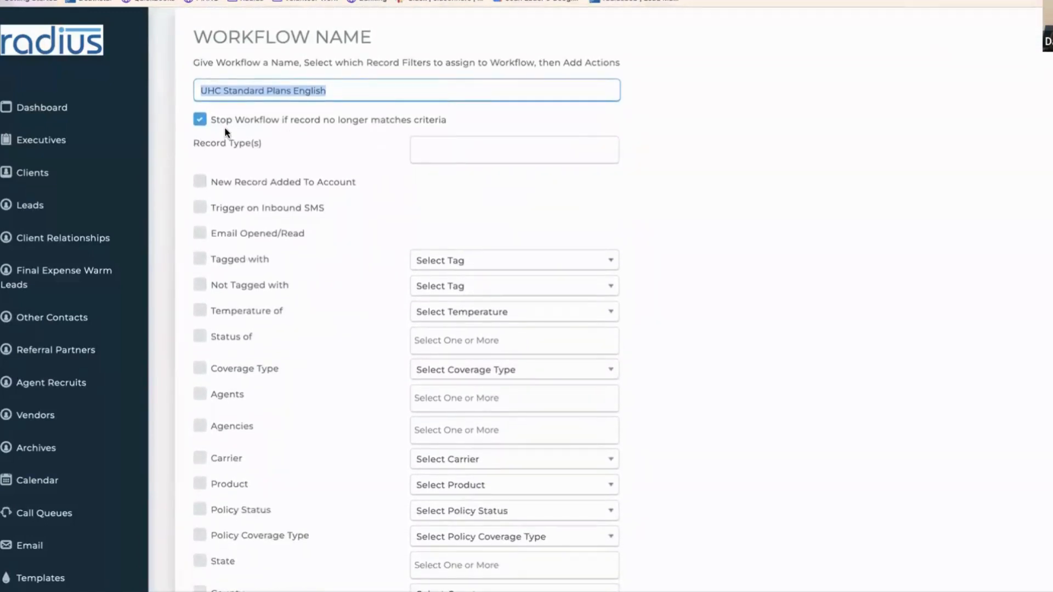
pyautogui.click(446, 149)
# - Apply the workflow to Client records and filter on Active policy status
pyautogui.write('cli')
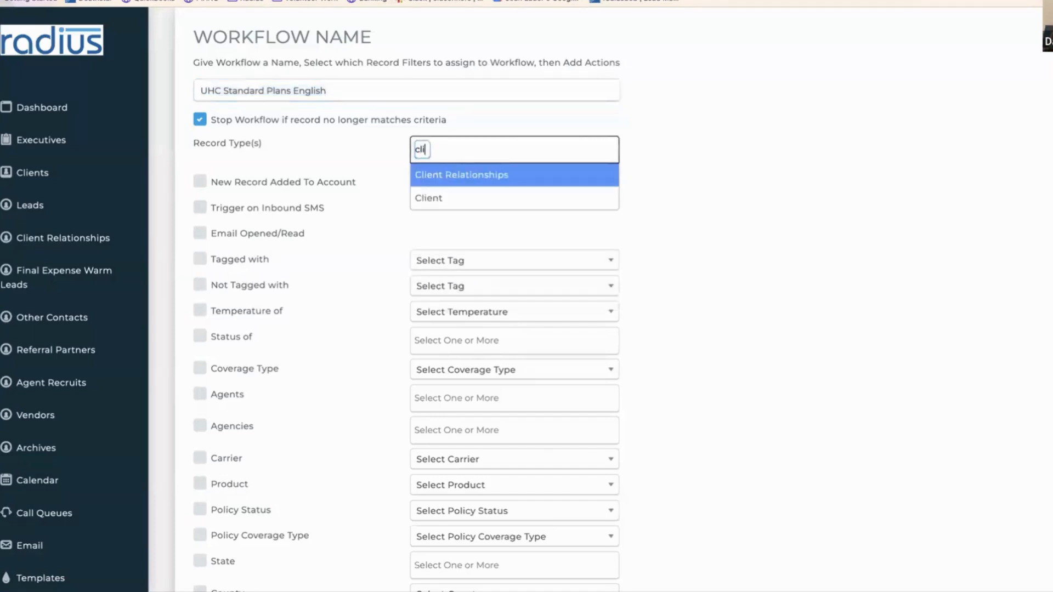
pyautogui.click(430, 198)
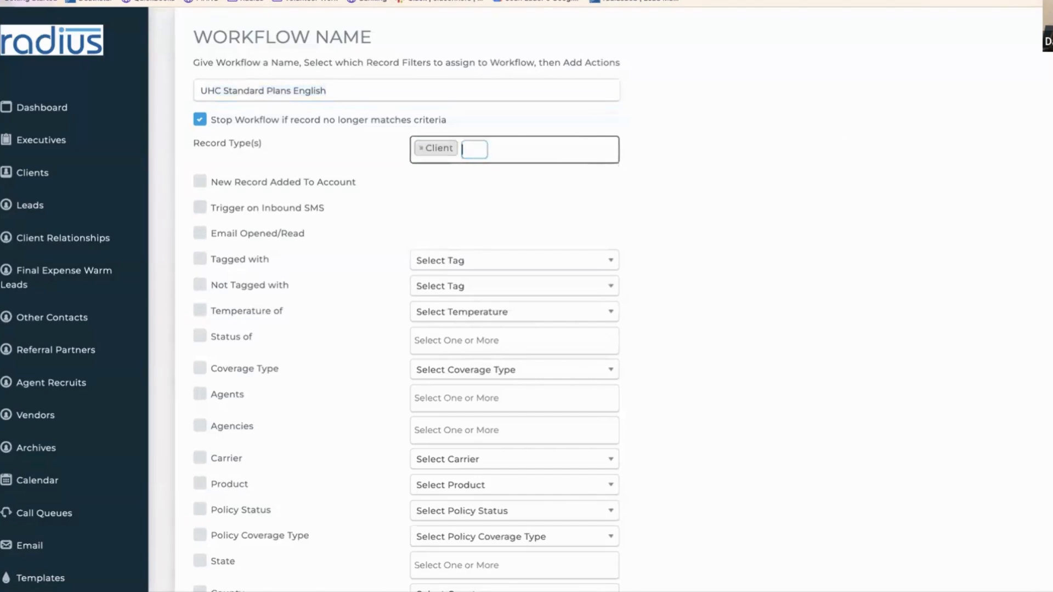
pyautogui.scroll(-4, 260, 217)
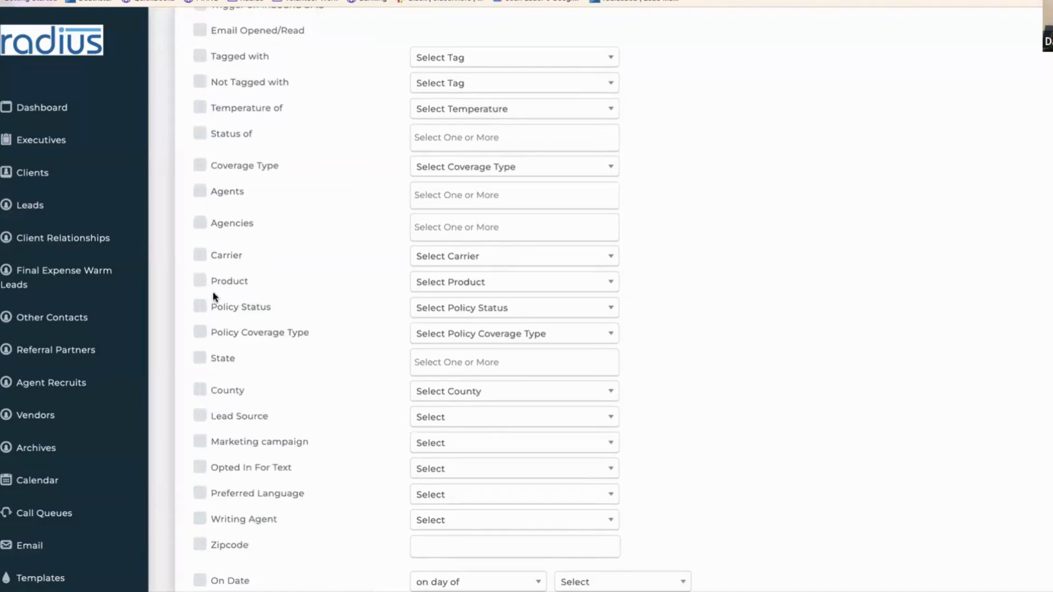
pyautogui.click(200, 306)
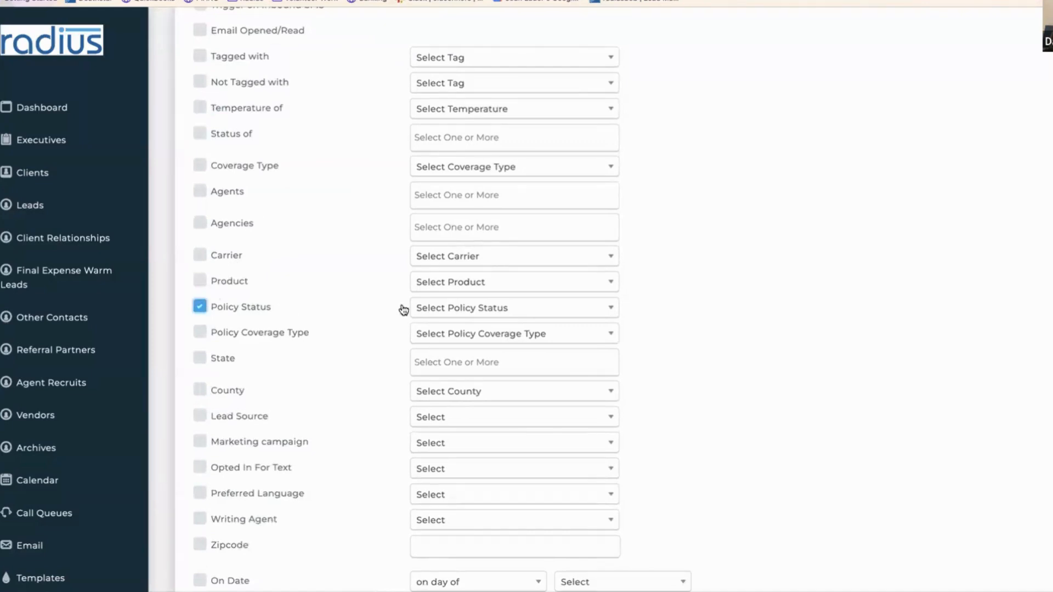
pyautogui.click(433, 308)
pyautogui.click(442, 370)
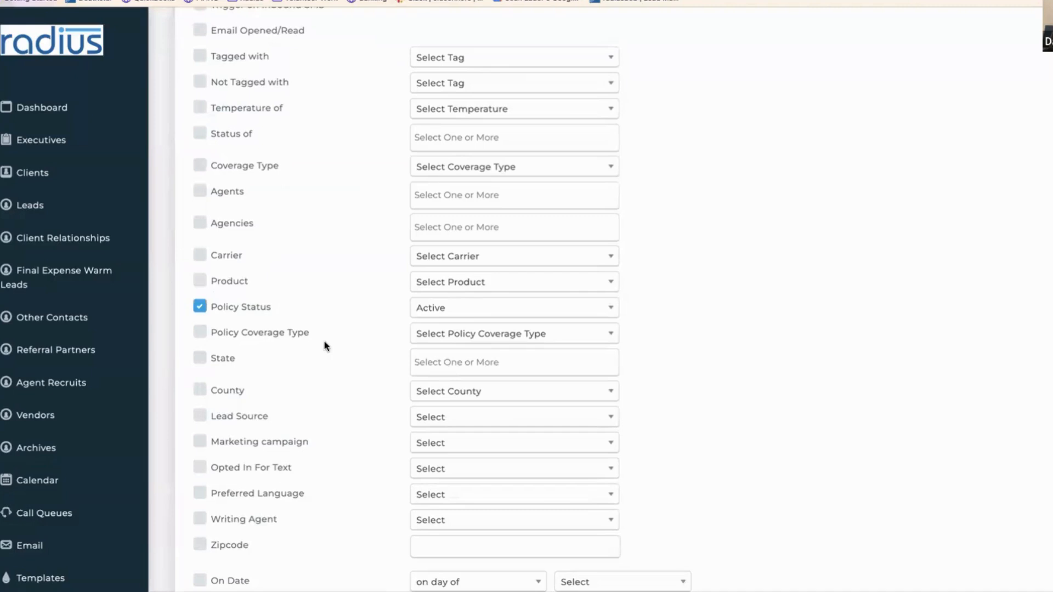
# - Add a Policy Coverage Type filter for Health coverage
pyautogui.click(200, 332)
pyautogui.click(438, 336)
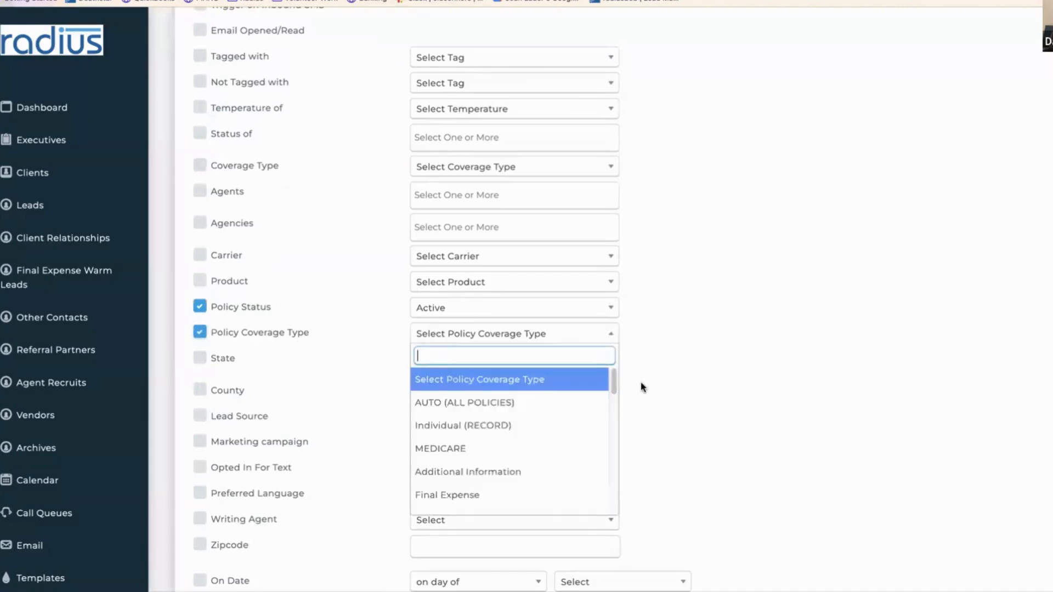
pyautogui.press('Down')
pyautogui.press('Down')
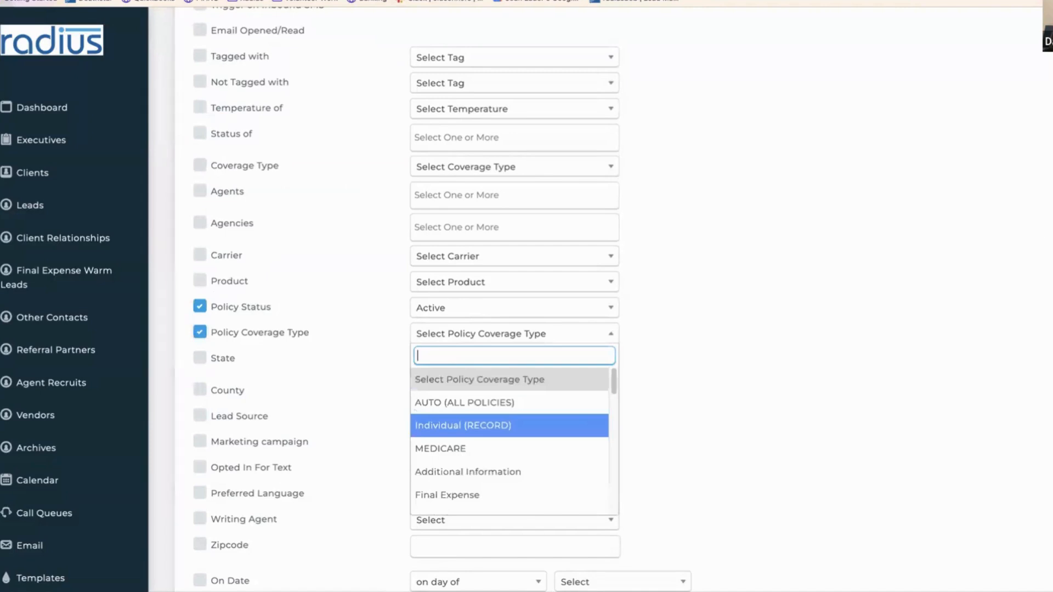
pyautogui.scroll(-2, 615, 289)
pyautogui.moveTo(614, 291); pyautogui.dragTo(614, 332)
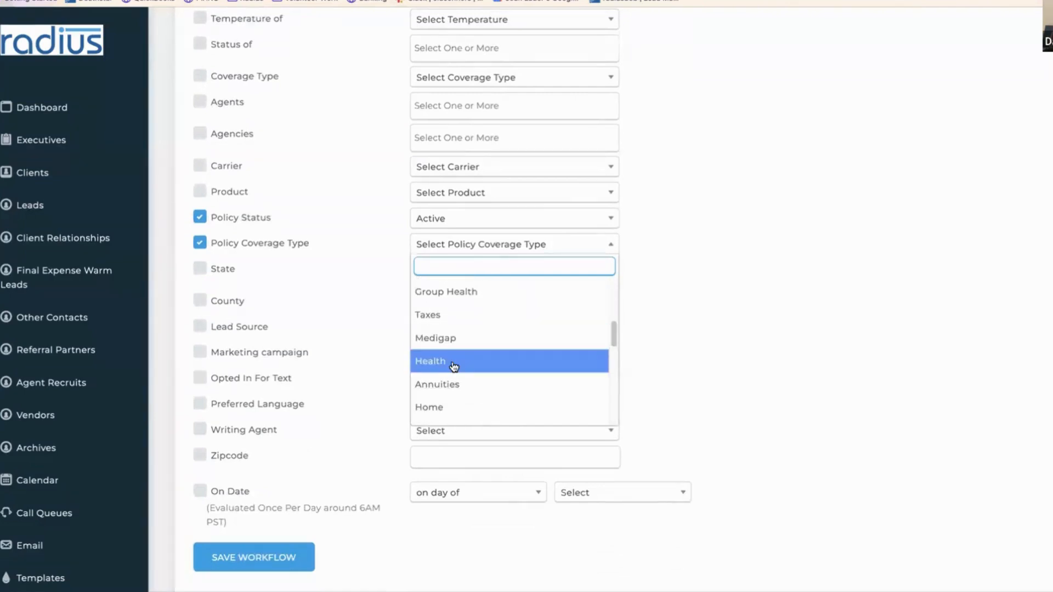
pyautogui.click(455, 363)
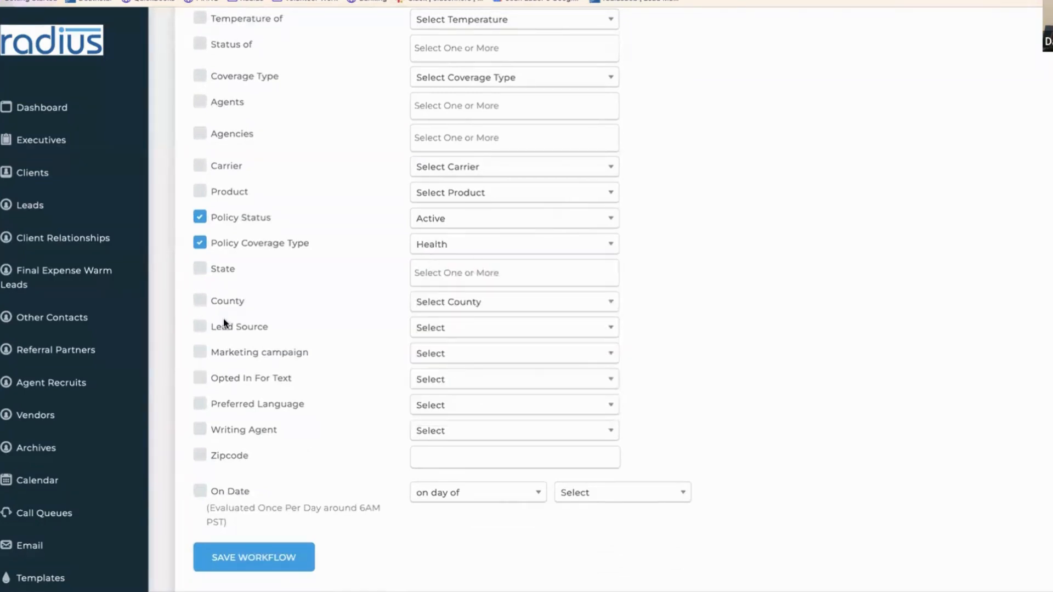
# - Filter on English preferred language and the Standard Plan marketing campaign
pyautogui.click(200, 405)
pyautogui.click(423, 406)
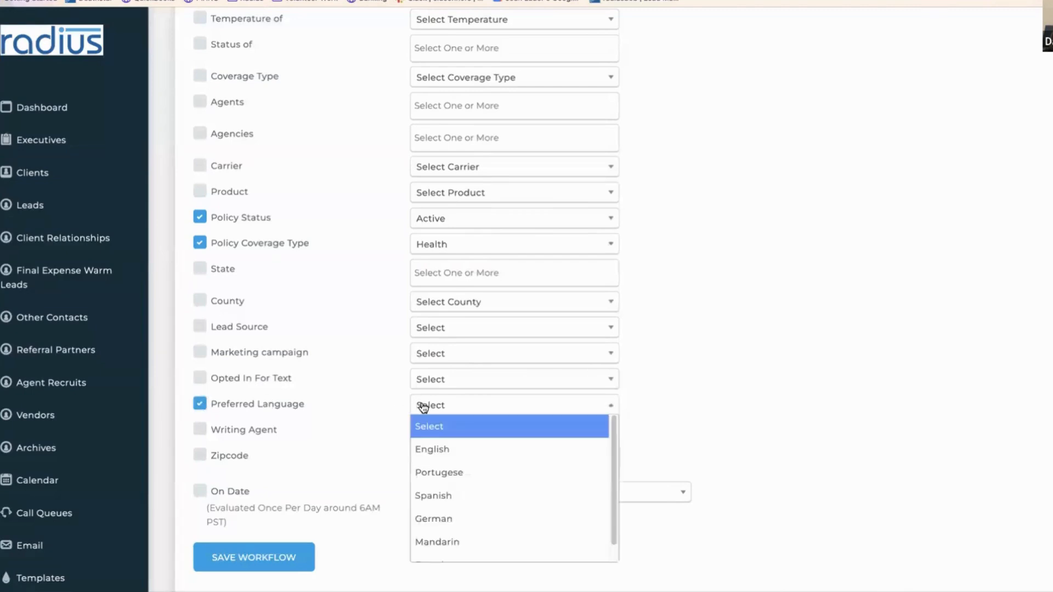
pyautogui.click(436, 446)
pyautogui.click(200, 352)
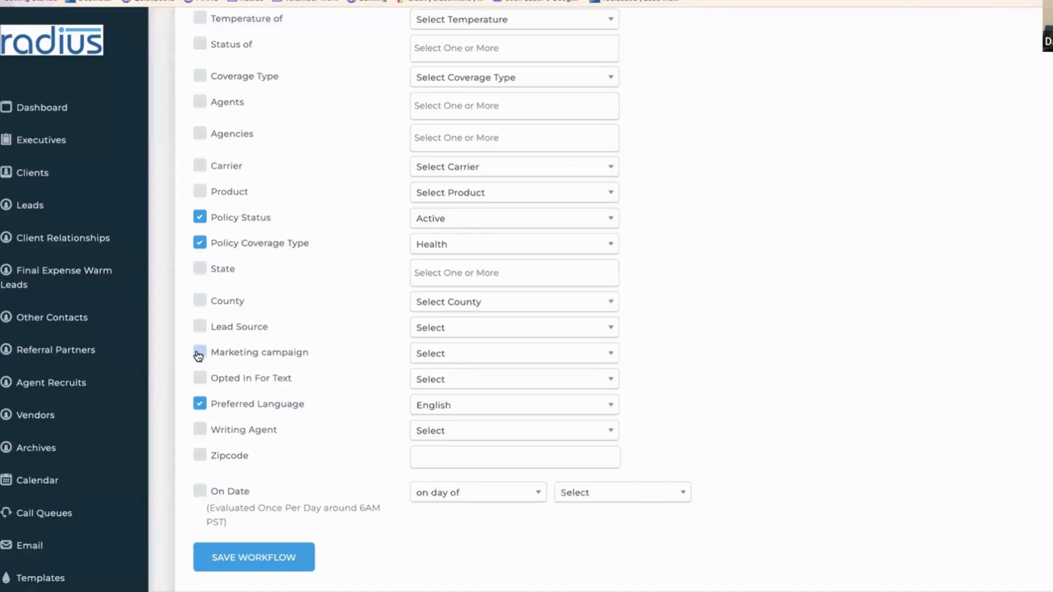
pyautogui.click(427, 354)
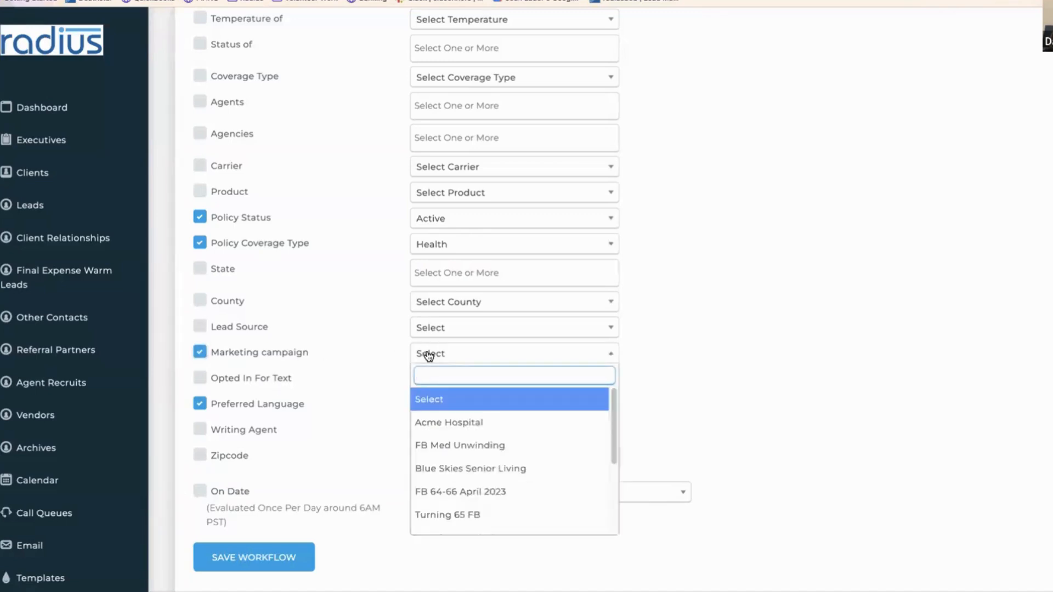
pyautogui.write('st')
pyautogui.click(452, 422)
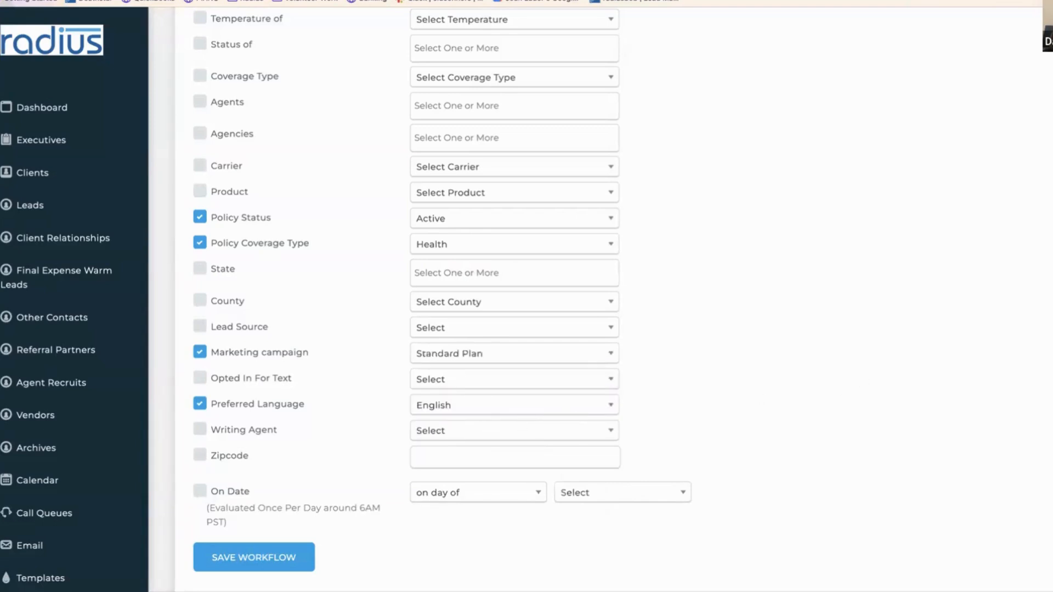
# - Limit the workflow to the UnitedHealthcare carrier
pyautogui.scroll(-1, 603, 307)
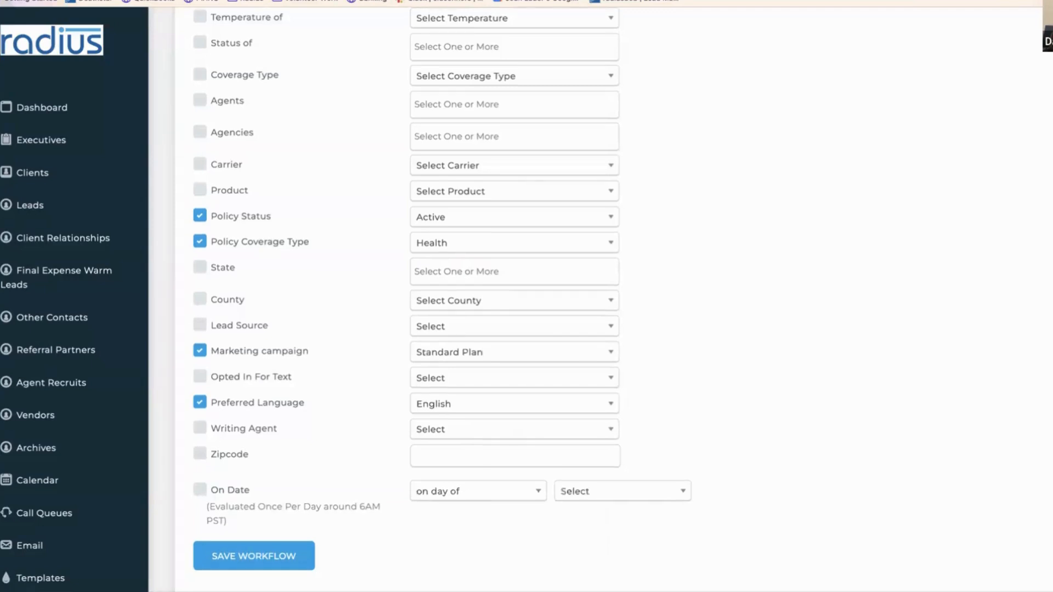
pyautogui.click(235, 164)
pyautogui.click(459, 168)
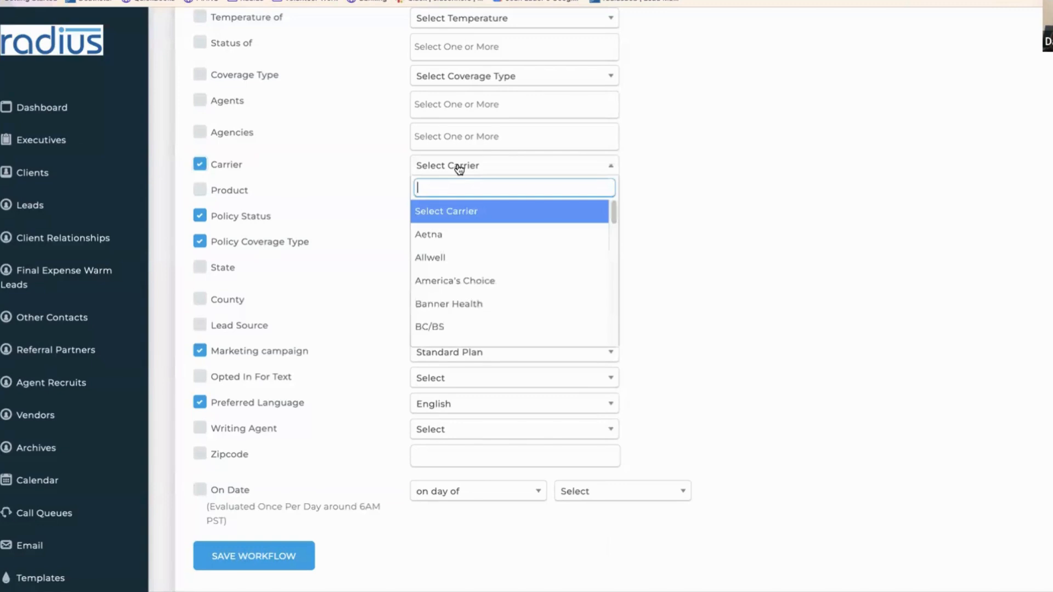
pyautogui.write('uni')
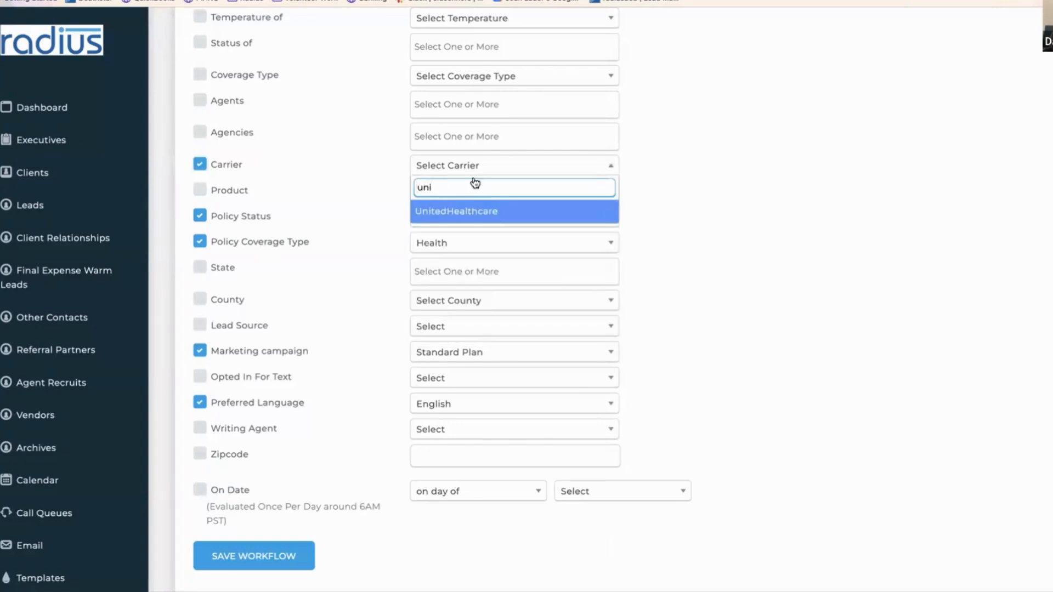
pyautogui.click(497, 212)
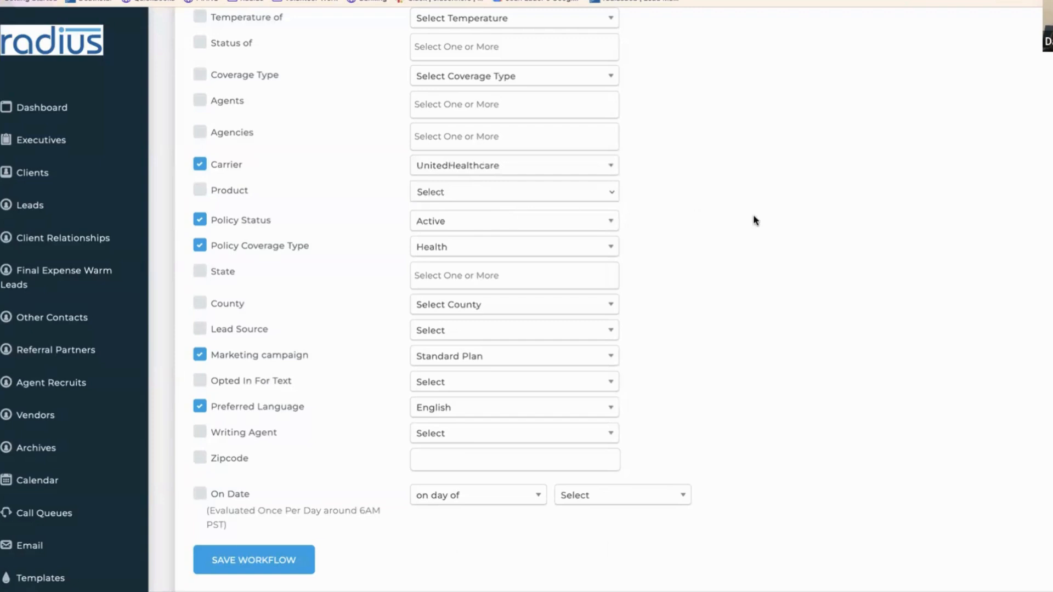
# - Trigger the workflow on each policy's Effective Date
pyautogui.scroll(6, 873, 93)
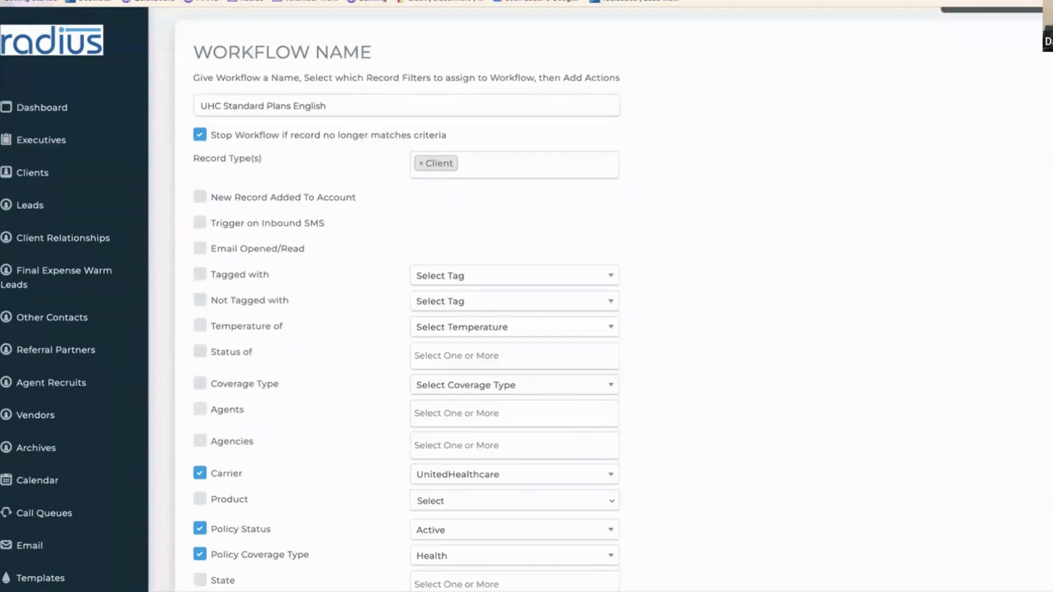
pyautogui.scroll(-6, 1024, 353)
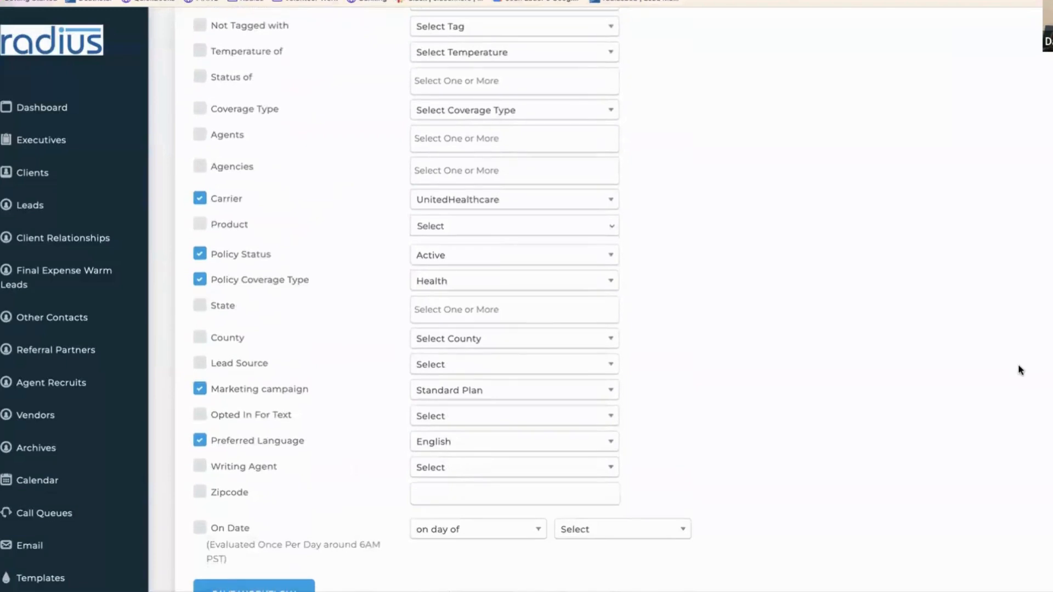
pyautogui.scroll(-1, 1008, 409)
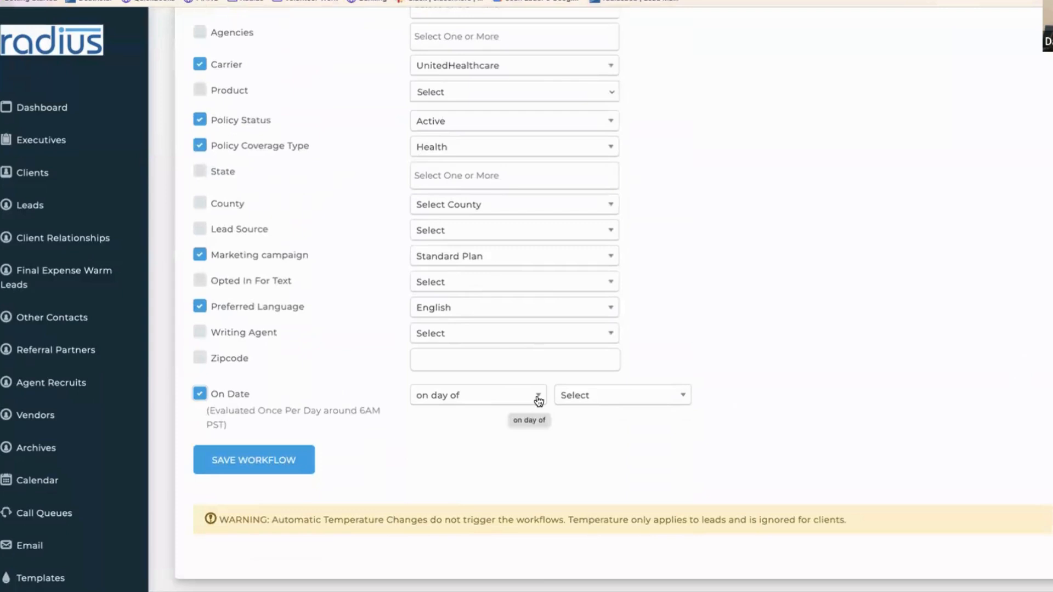
pyautogui.click(586, 400)
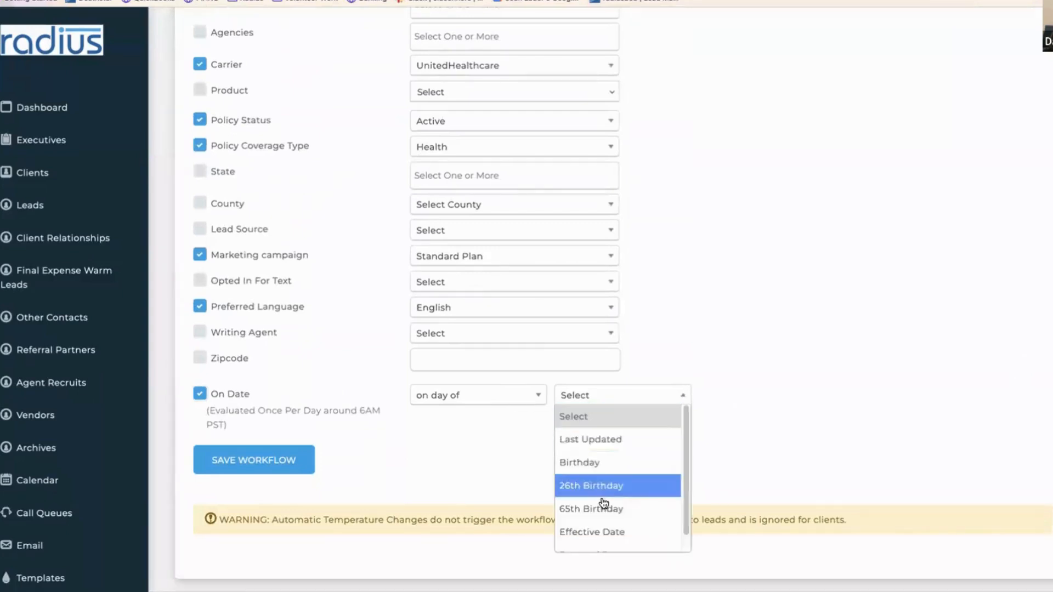
pyautogui.click(605, 530)
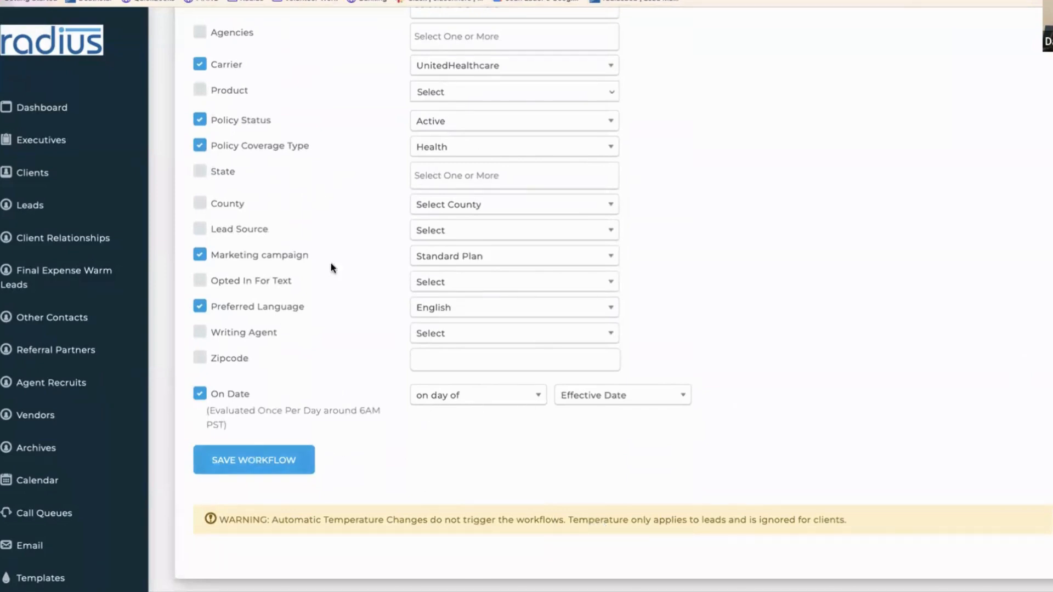
# - Save the workflow and add a Send Email action to the record after 1 minute
pyautogui.click(263, 460)
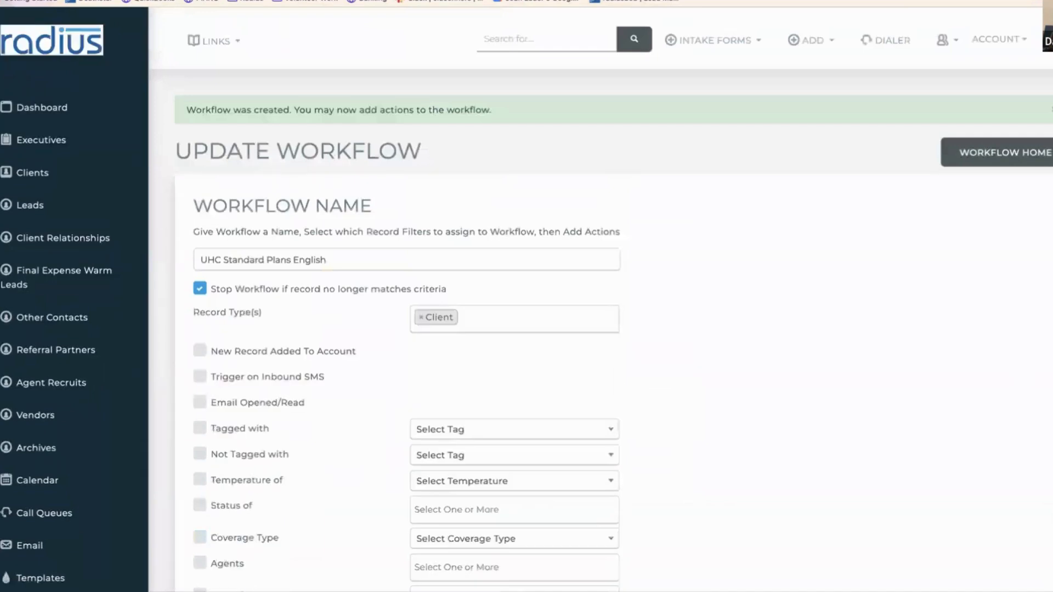
pyautogui.scroll(-13, 1028, 370)
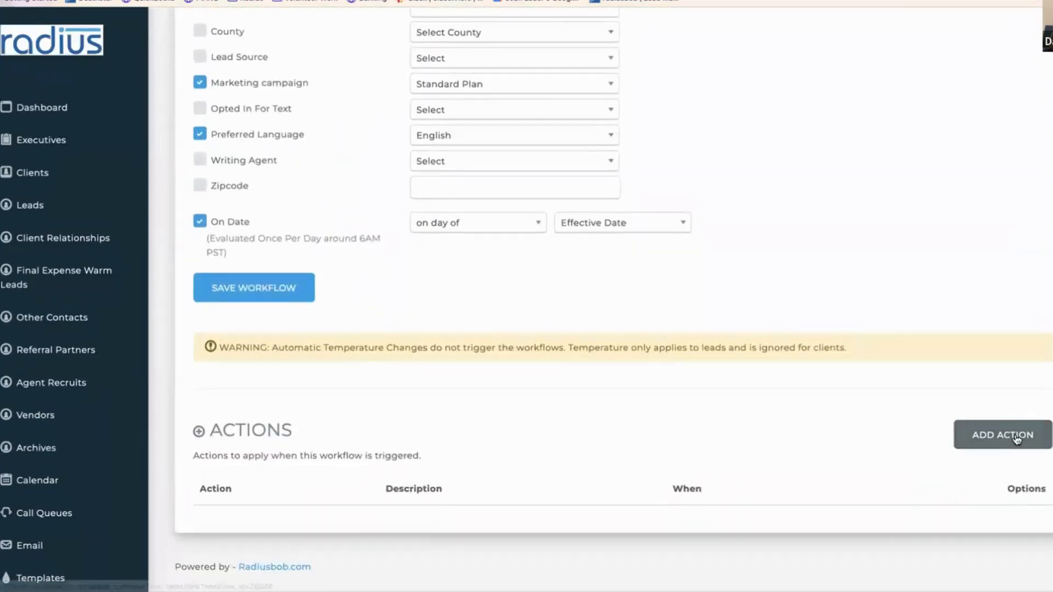
pyautogui.click(1016, 439)
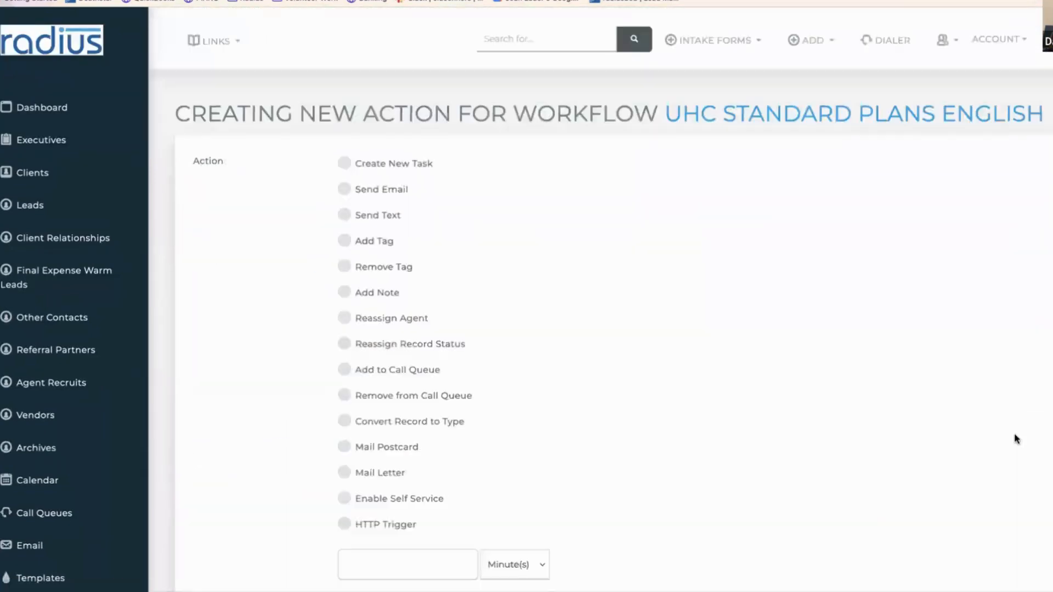
pyautogui.click(344, 189)
pyautogui.scroll(-6, 395, 236)
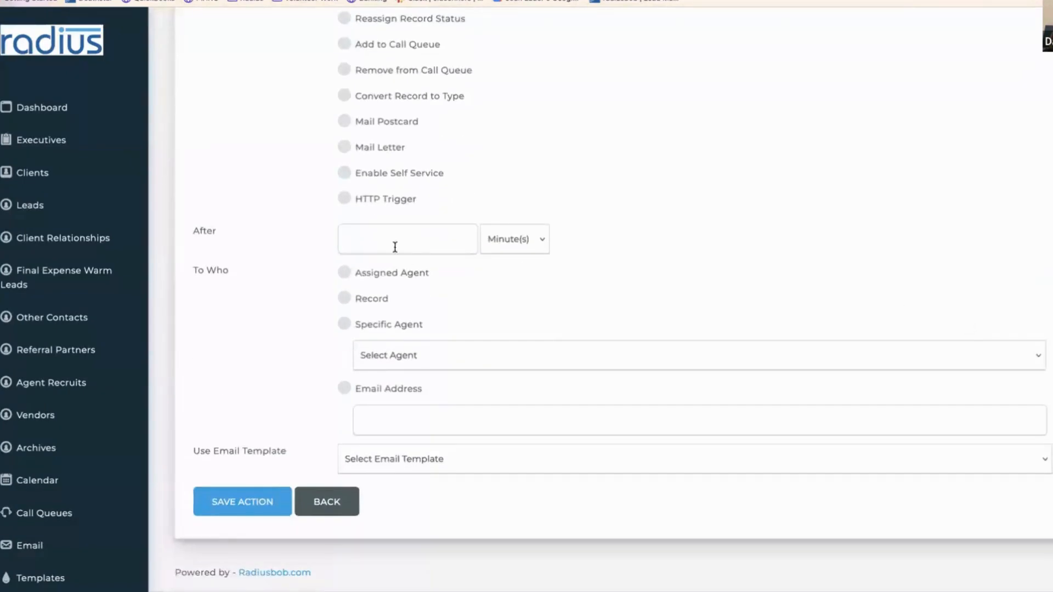
pyautogui.click(396, 237)
pyautogui.write('1')
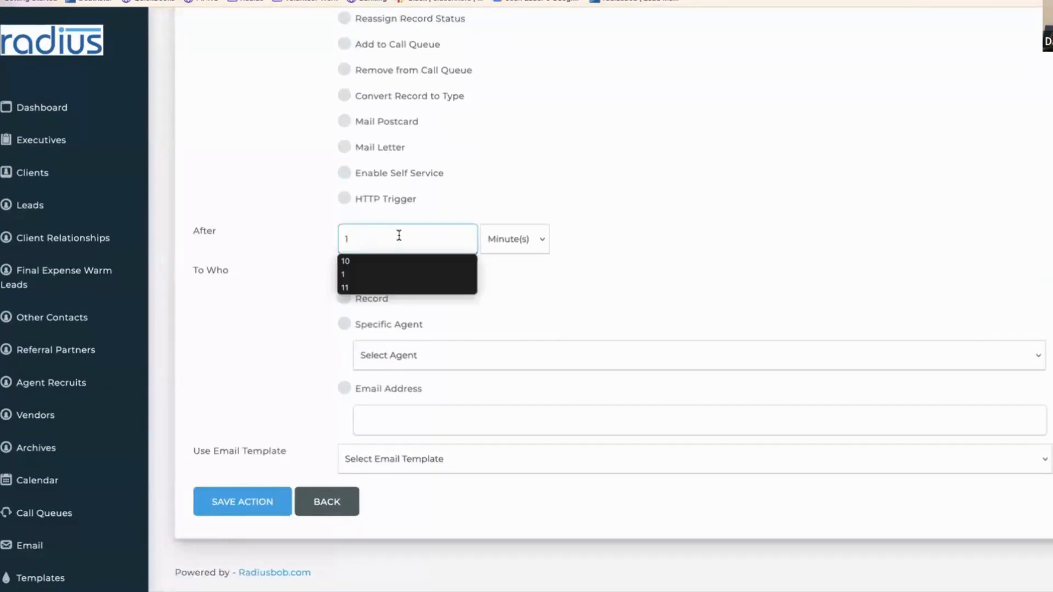
pyautogui.click(345, 299)
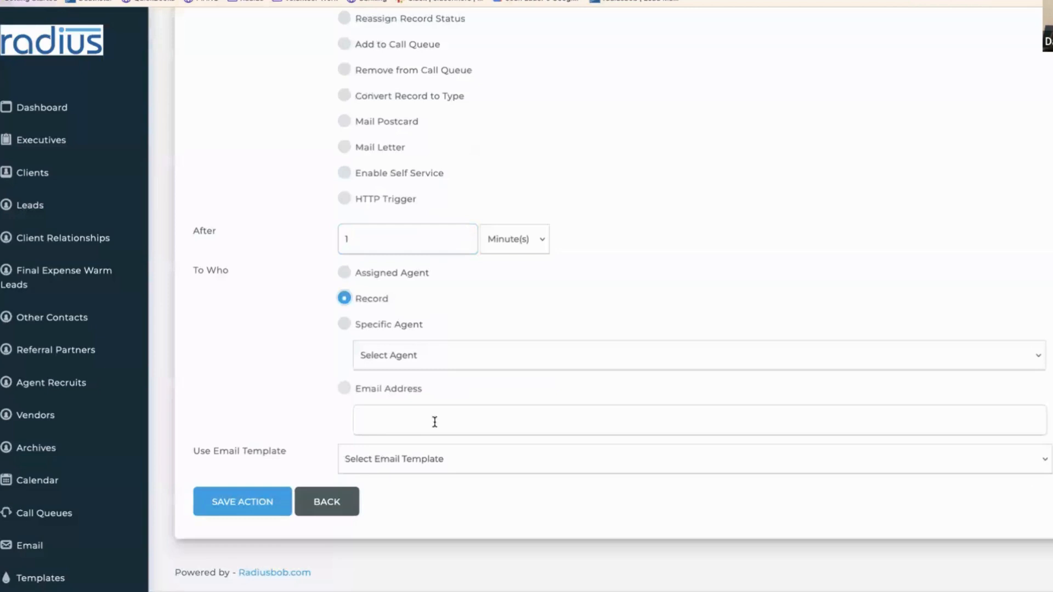
# - Choose the Welcome What's Next - UHC IFP 2024 template and save the action
pyautogui.click(425, 457)
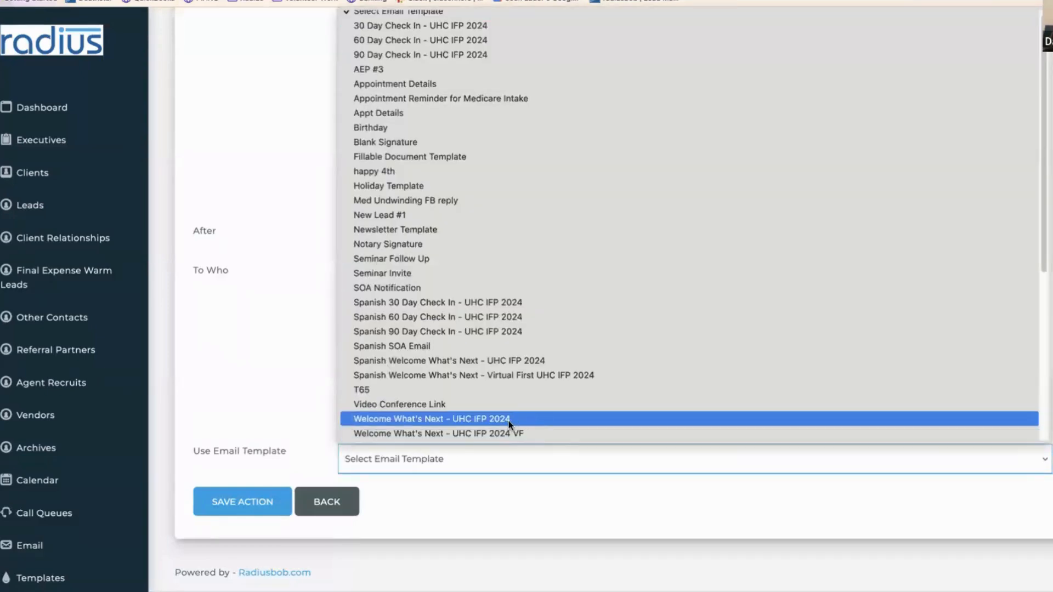
pyautogui.press('Escape')
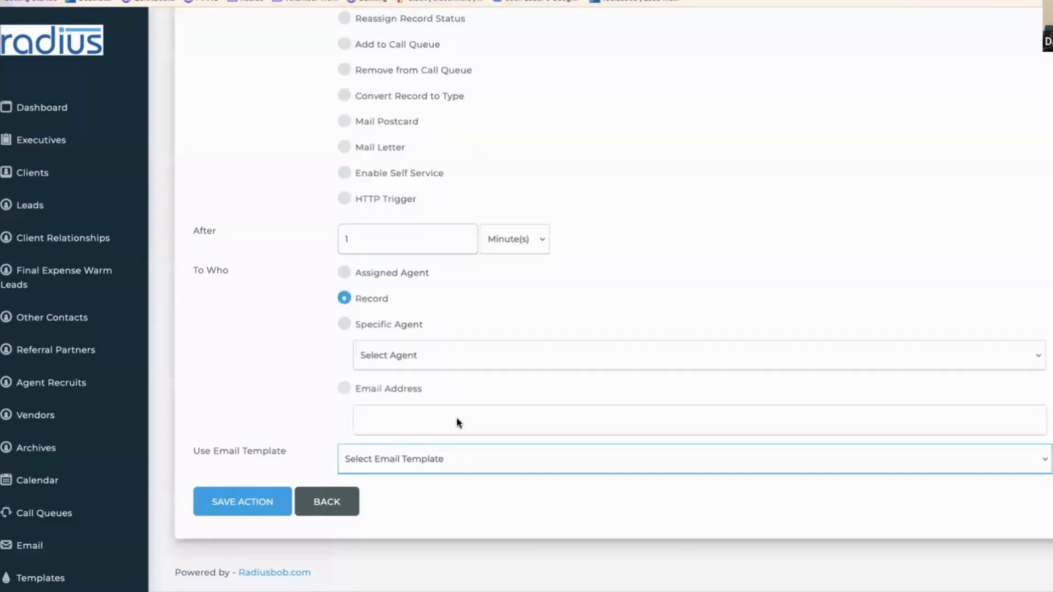
pyautogui.click(426, 459)
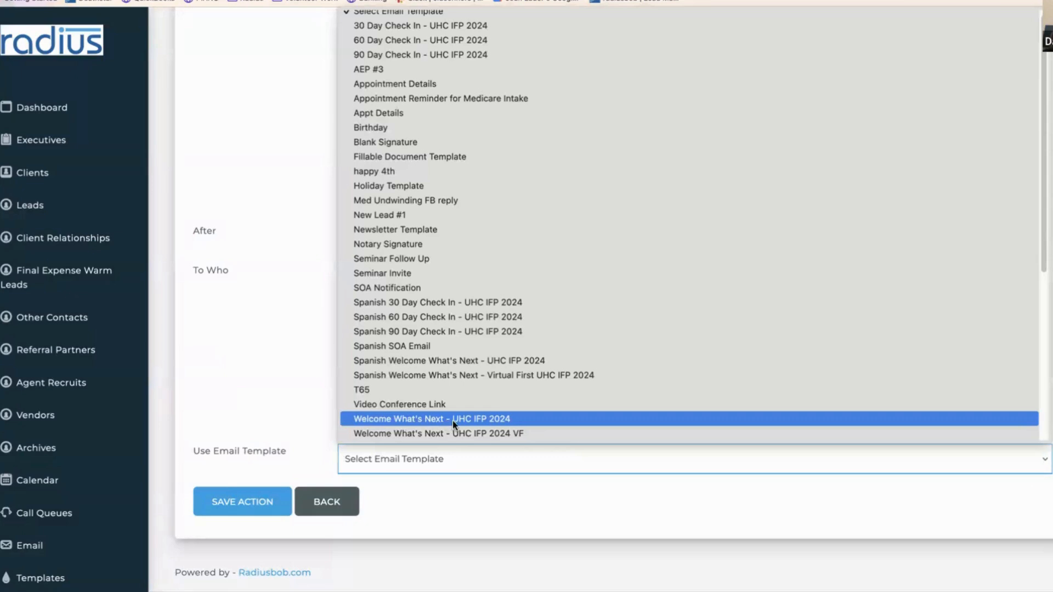
pyautogui.click(452, 420)
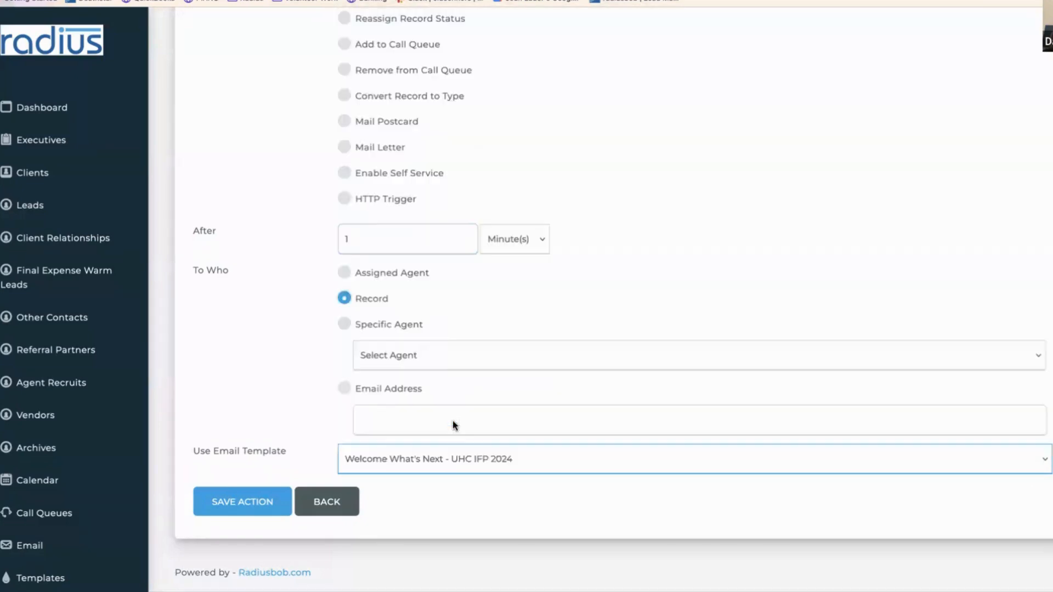
pyautogui.click(237, 503)
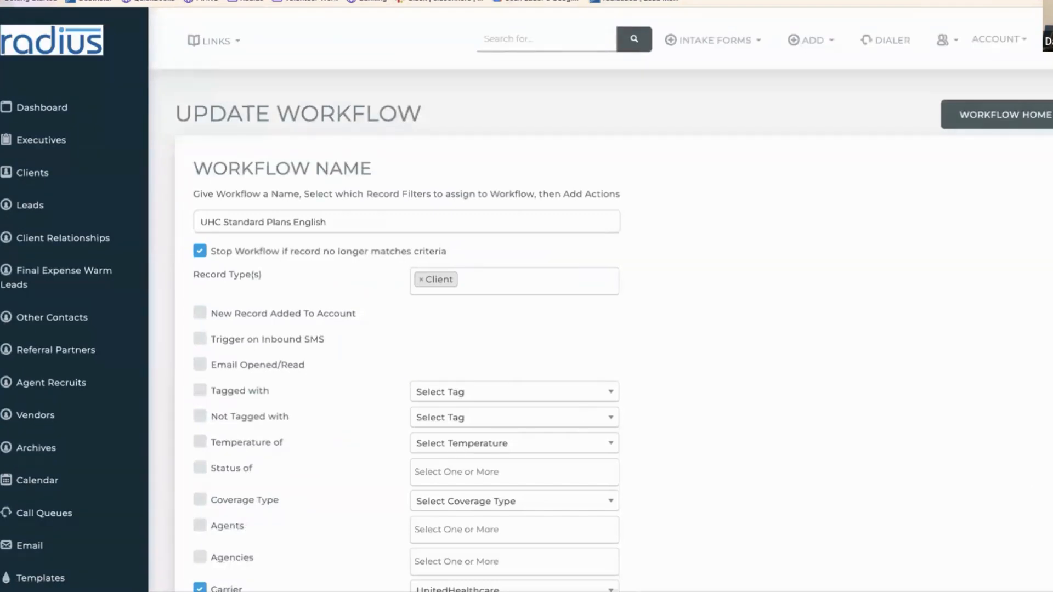
# - Add another Send Email action with a 30 Day(s) delay
pyautogui.scroll(-12, 921, 291)
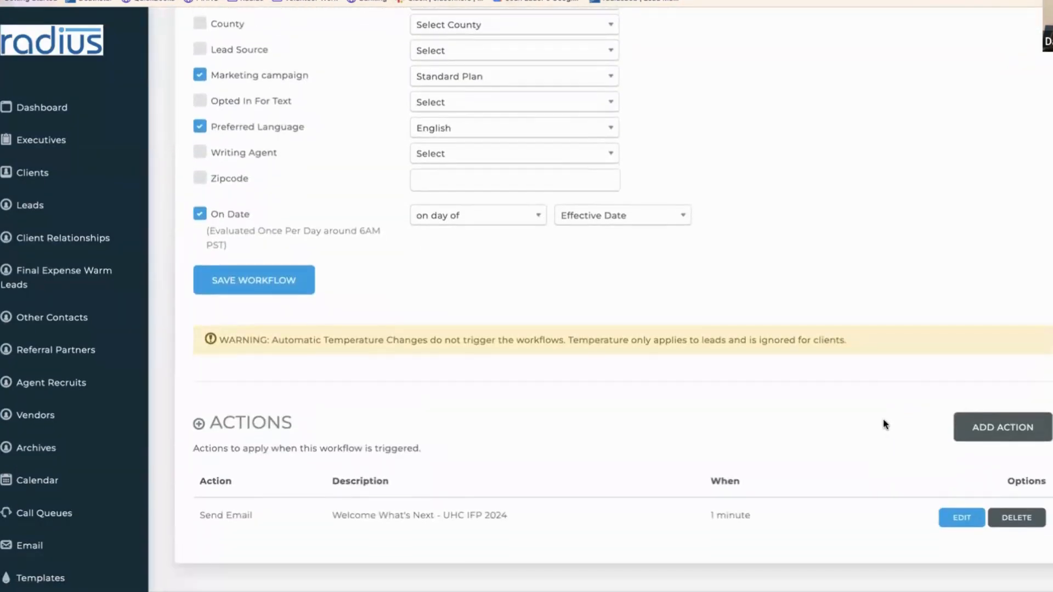
pyautogui.click(1000, 426)
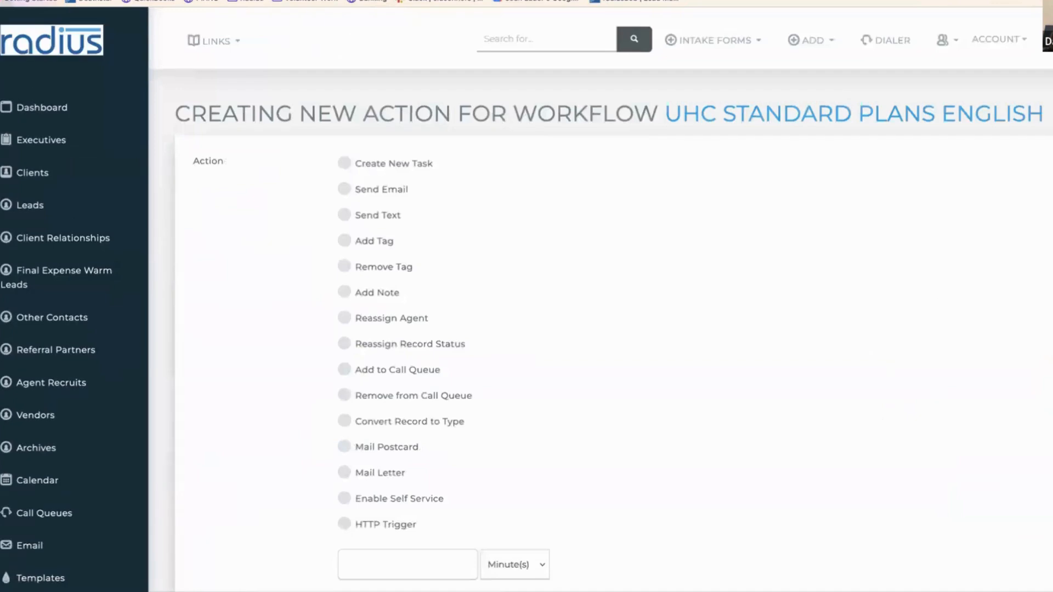
pyautogui.scroll(-4, 1015, 428)
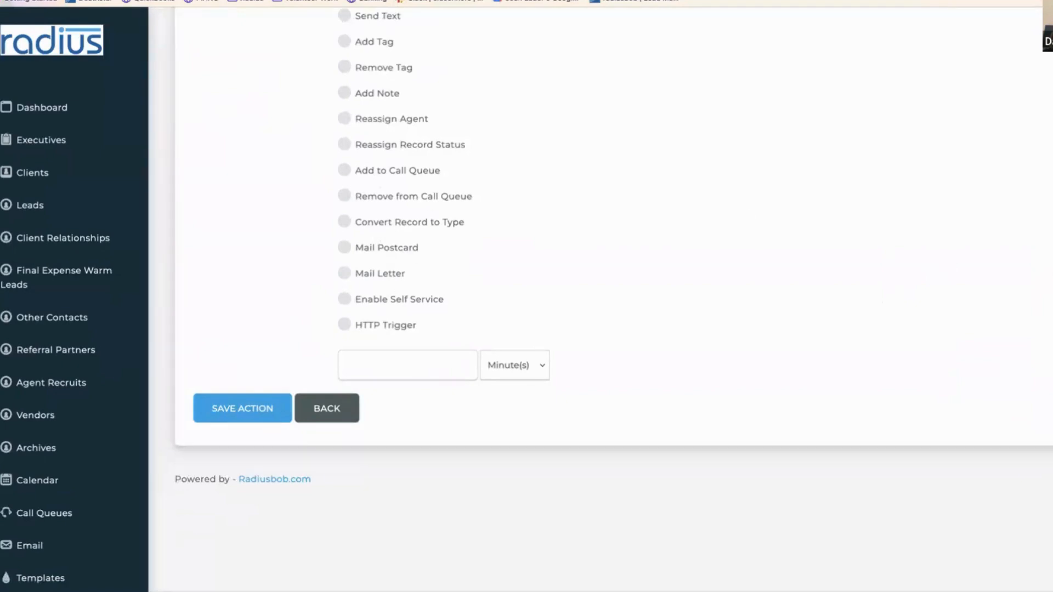
pyautogui.scroll(2, 384, 126)
pyautogui.click(383, 106)
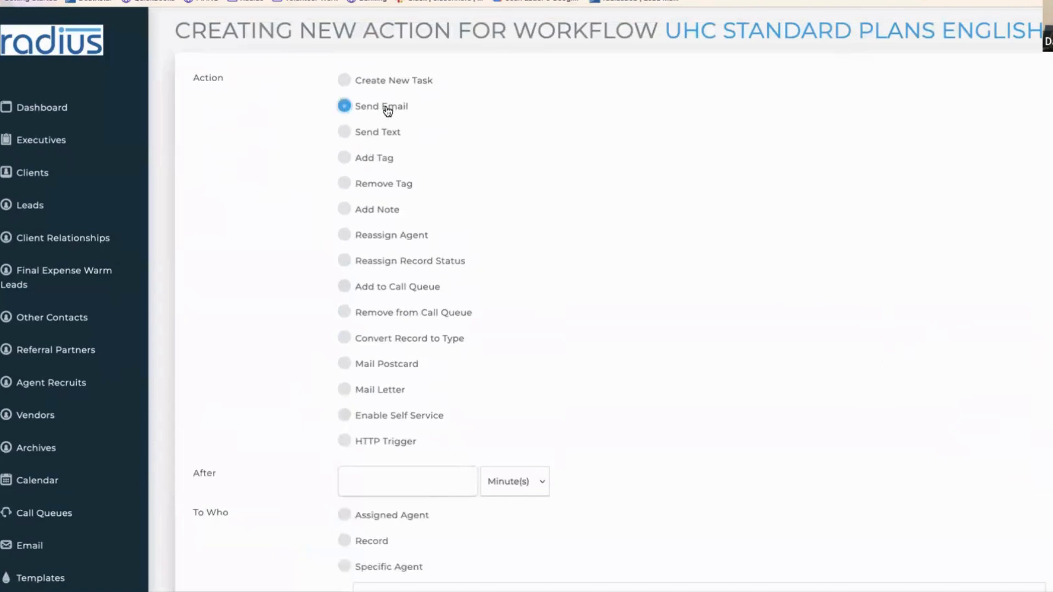
pyautogui.click(437, 481)
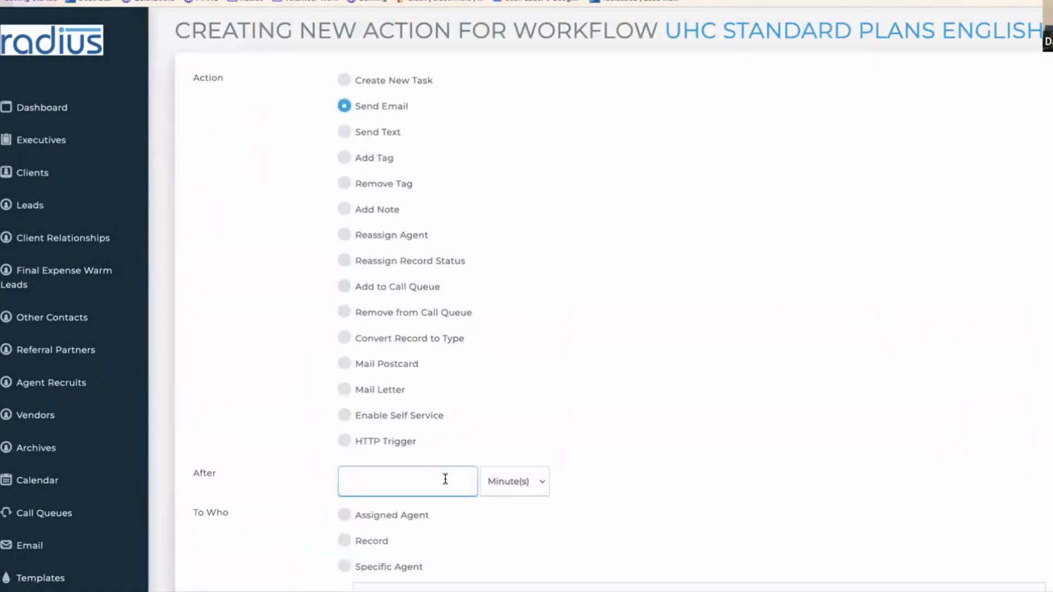
pyautogui.write('30')
pyautogui.click(515, 481)
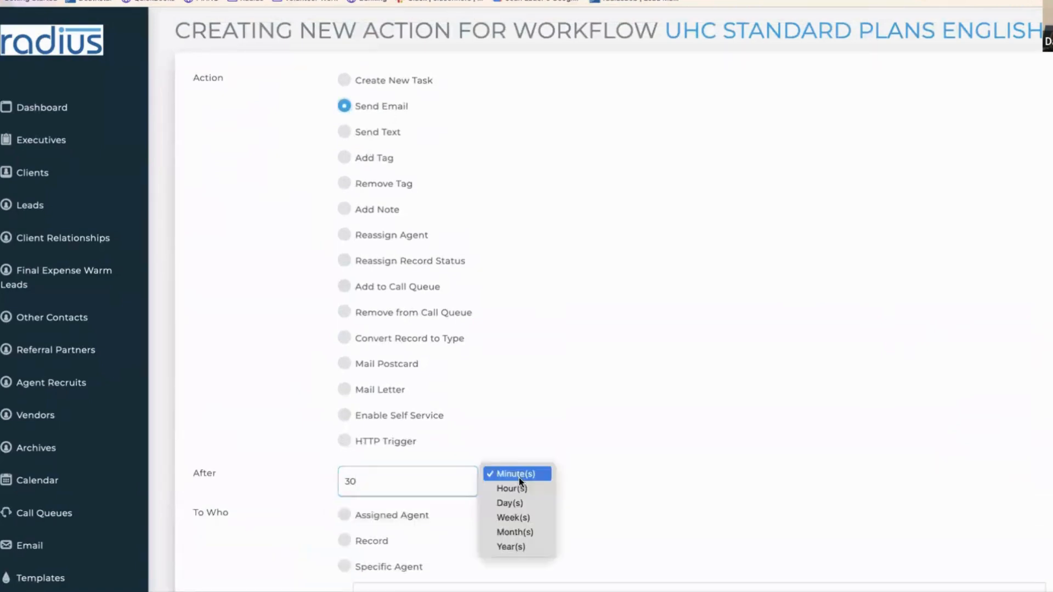
pyautogui.click(515, 503)
# - Send it to the record with the 30 Day Check In - UHC IFP 2024 template and save
pyautogui.click(375, 541)
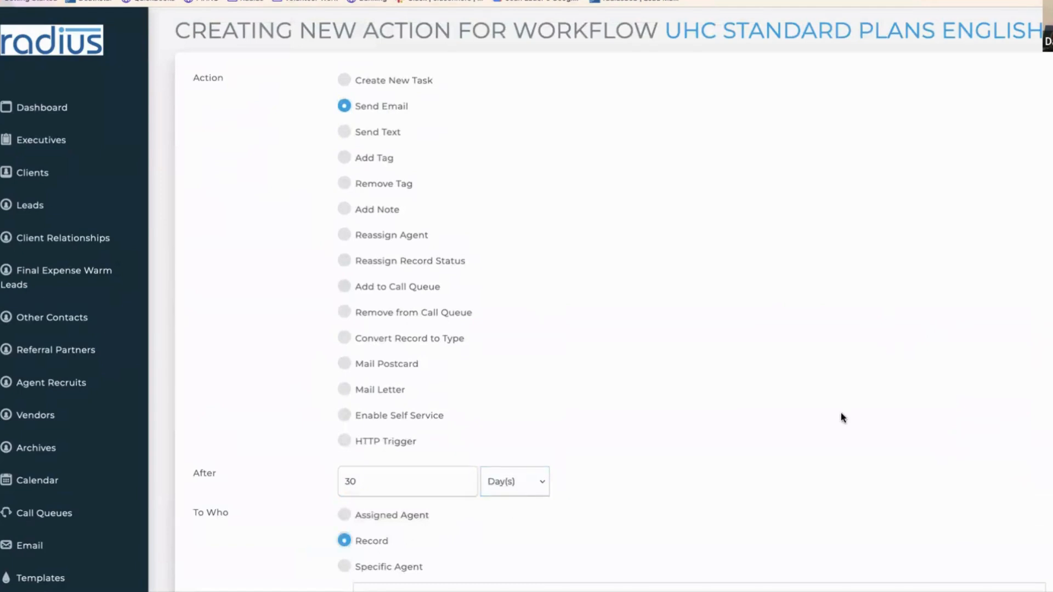
pyautogui.scroll(-5, 1017, 477)
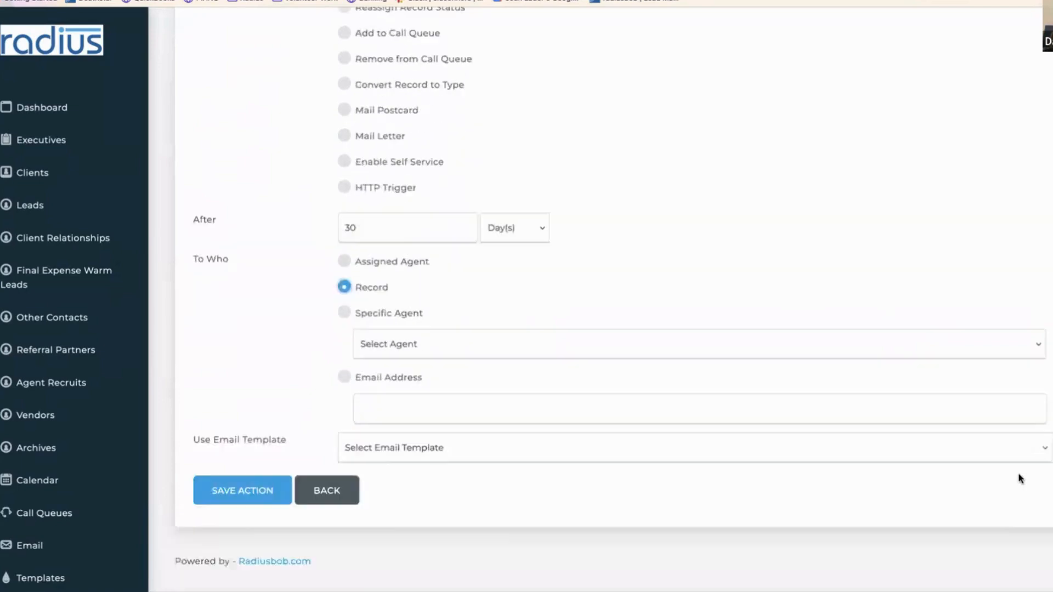
pyautogui.click(872, 383)
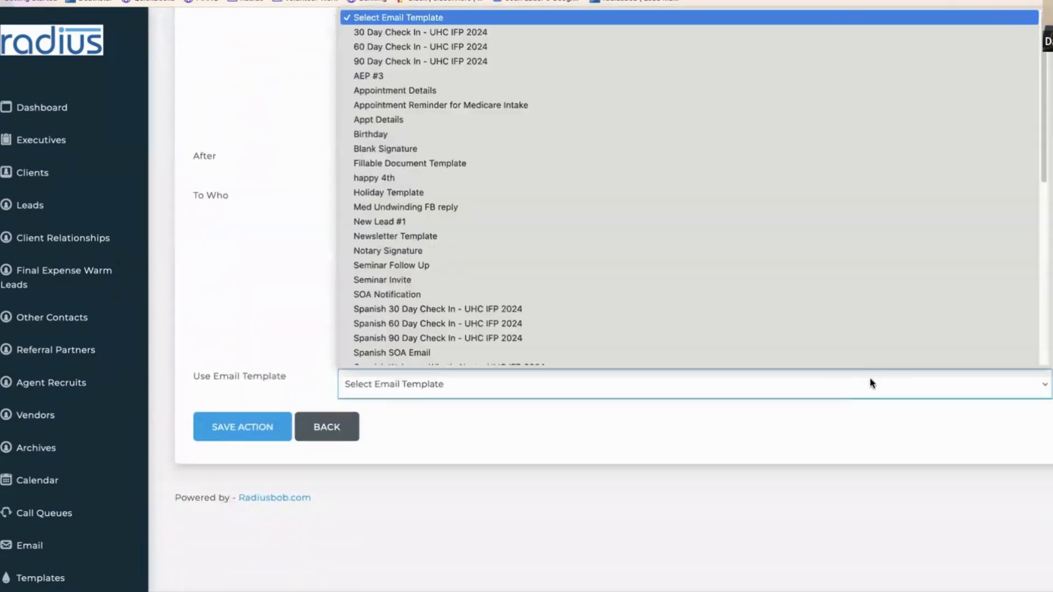
pyautogui.click(702, 31)
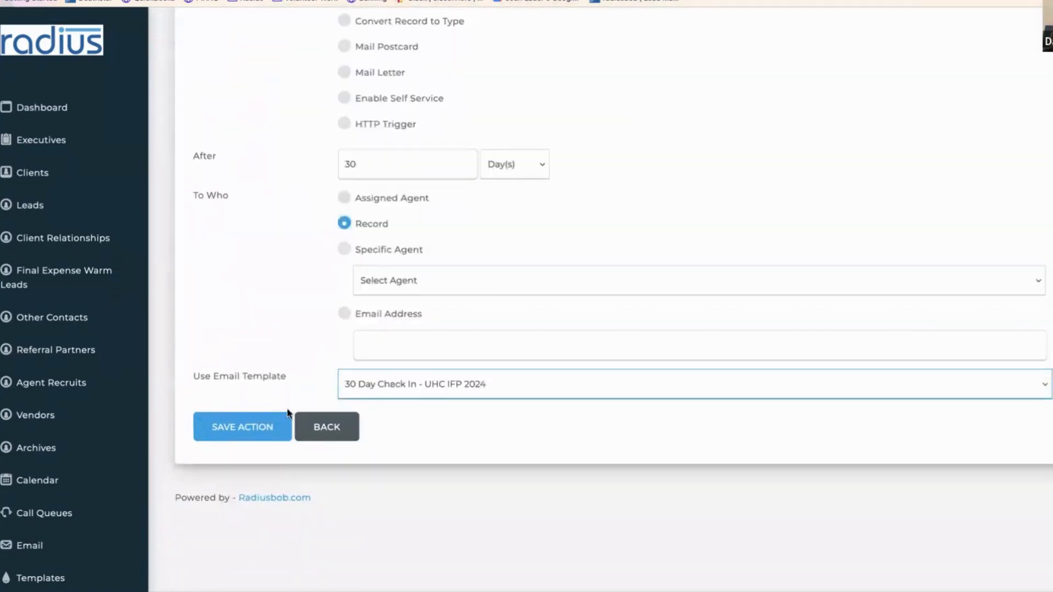
pyautogui.click(274, 428)
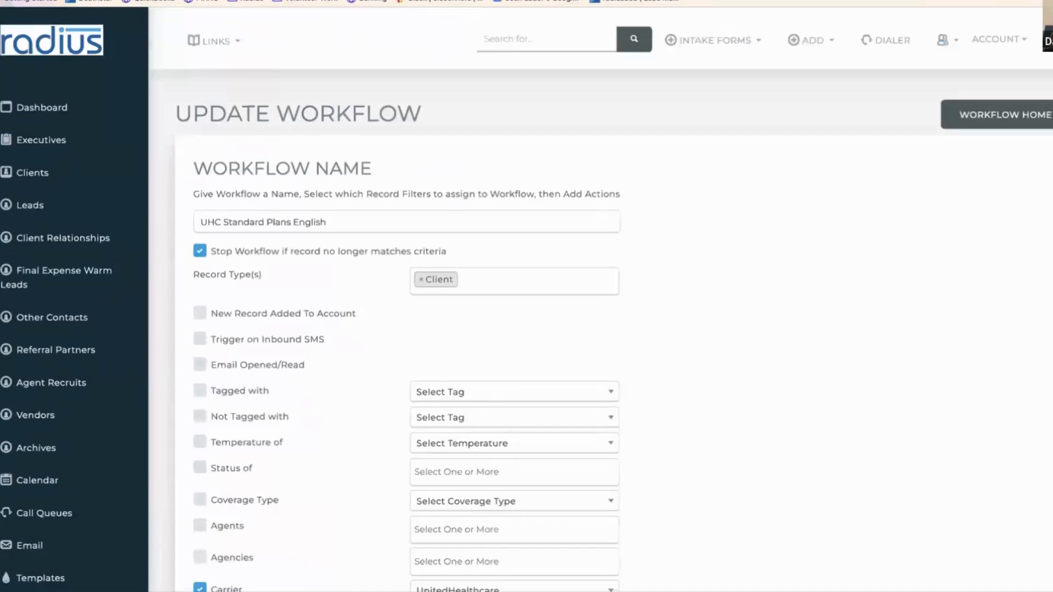
# - Add and save a Send Email action to the record after 60 days using 60 Day Check In - UHC IFP 2024
pyautogui.scroll(-10, 999, 395)
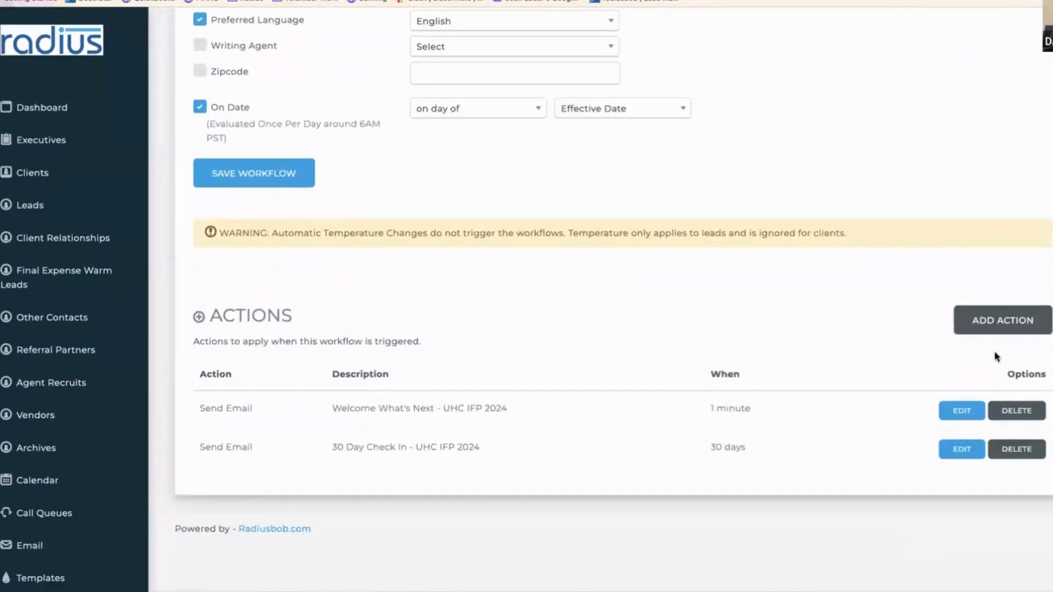
pyautogui.click(998, 323)
pyautogui.click(389, 193)
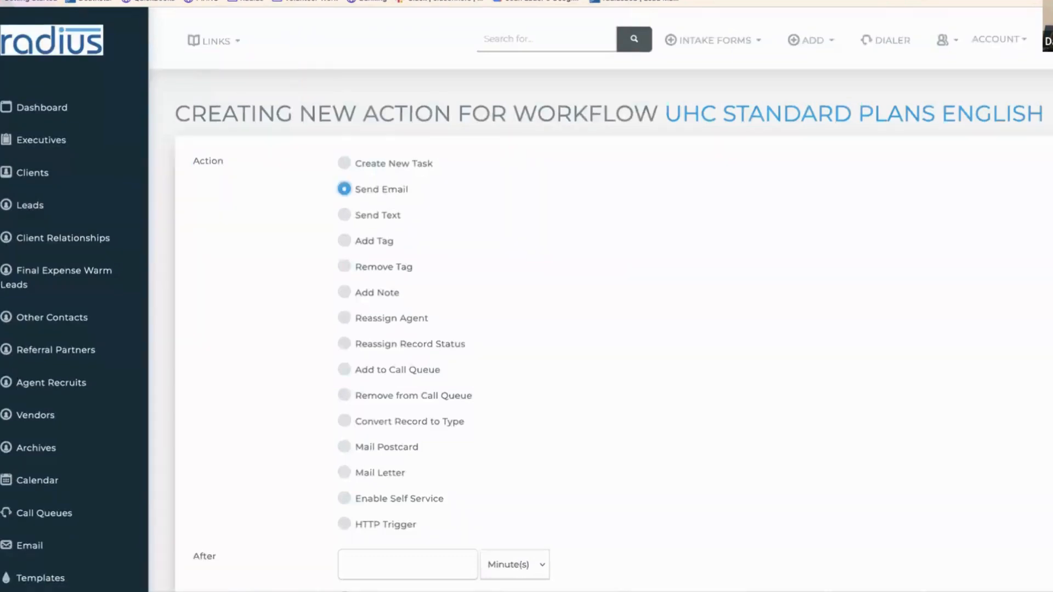
pyautogui.scroll(-6, 1041, 289)
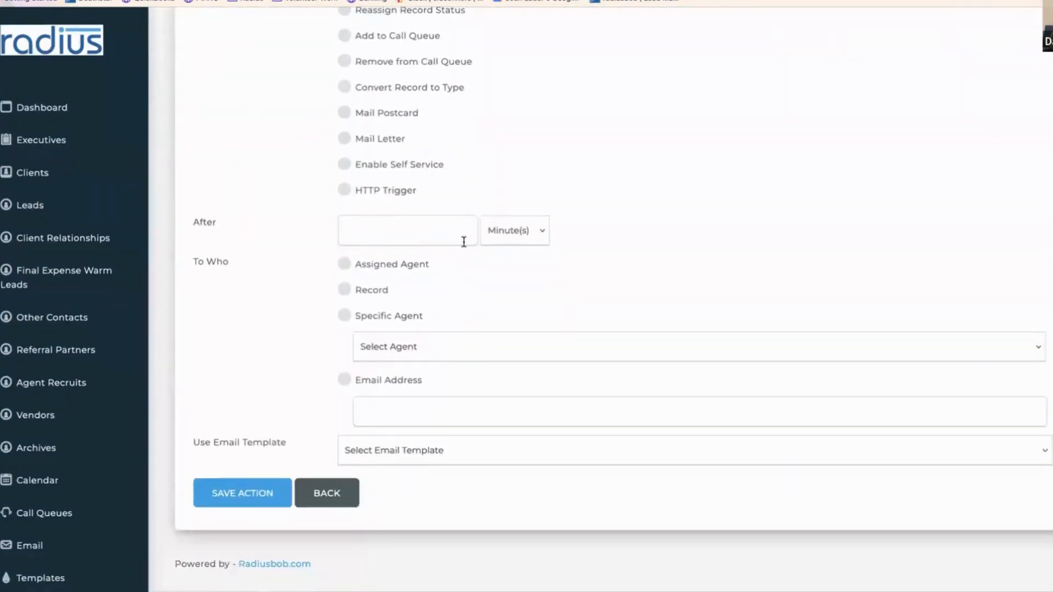
pyautogui.click(429, 233)
pyautogui.write('60')
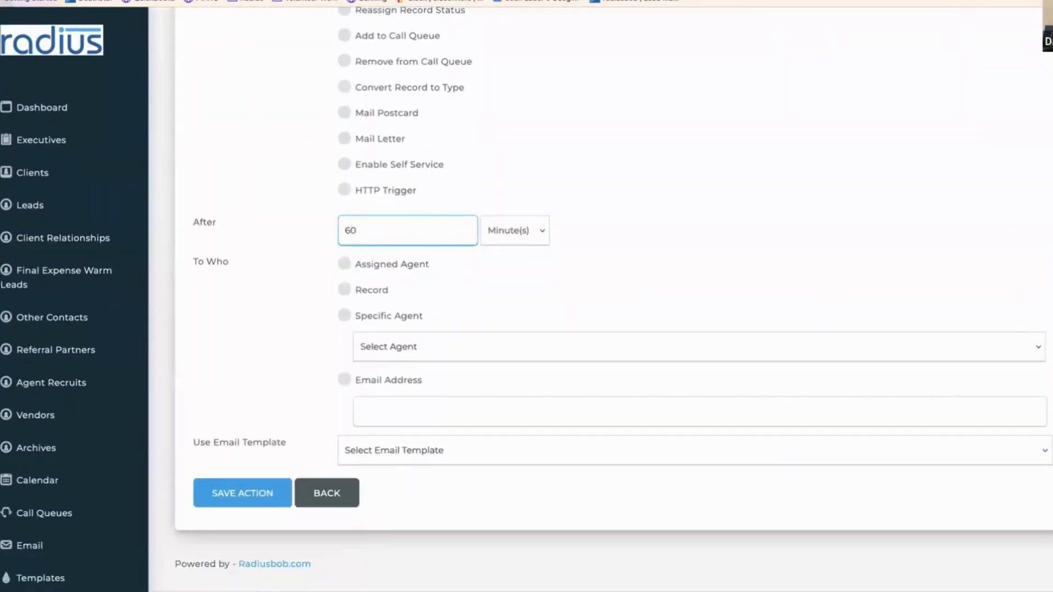
pyautogui.click(538, 238)
pyautogui.click(535, 253)
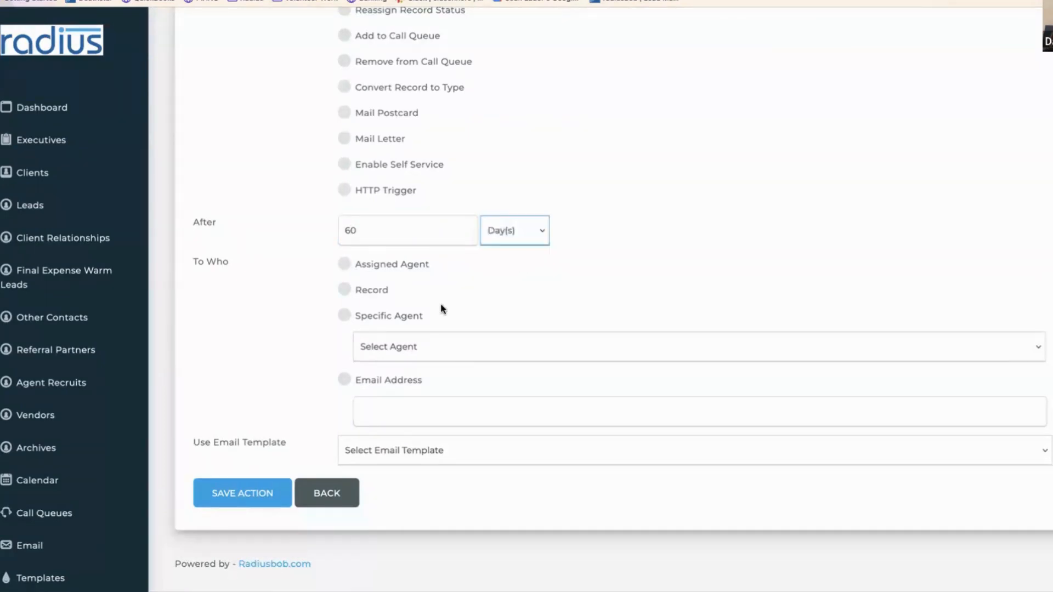
pyautogui.click(345, 290)
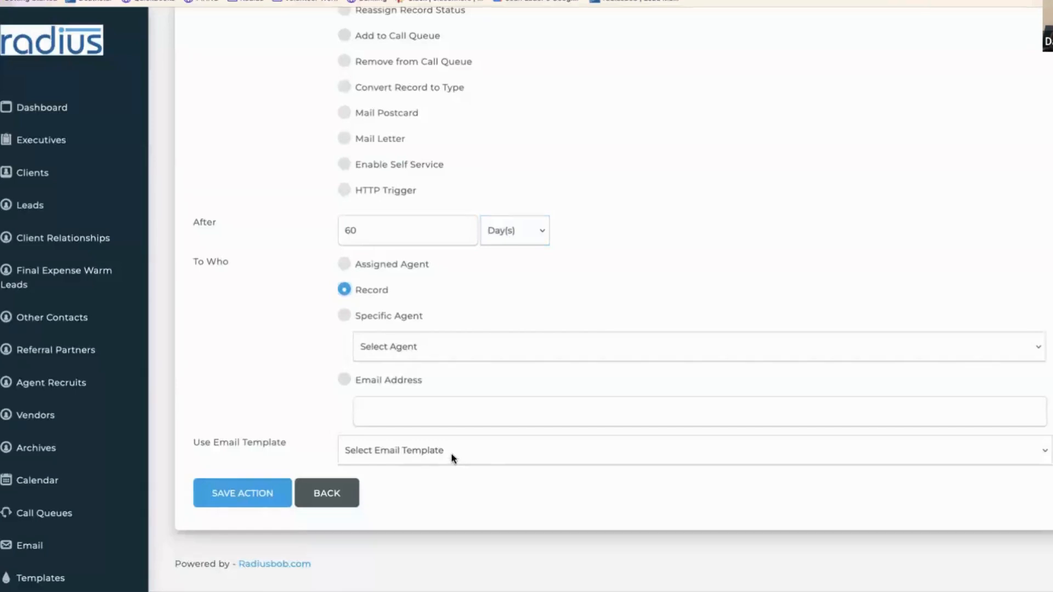
pyautogui.click(453, 459)
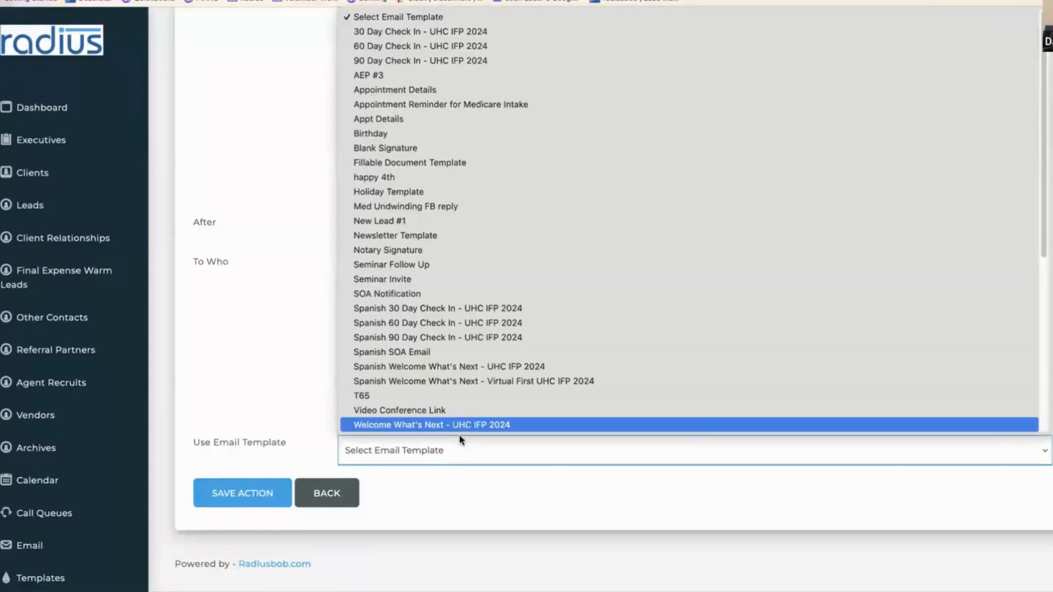
pyautogui.click(442, 45)
pyautogui.click(260, 494)
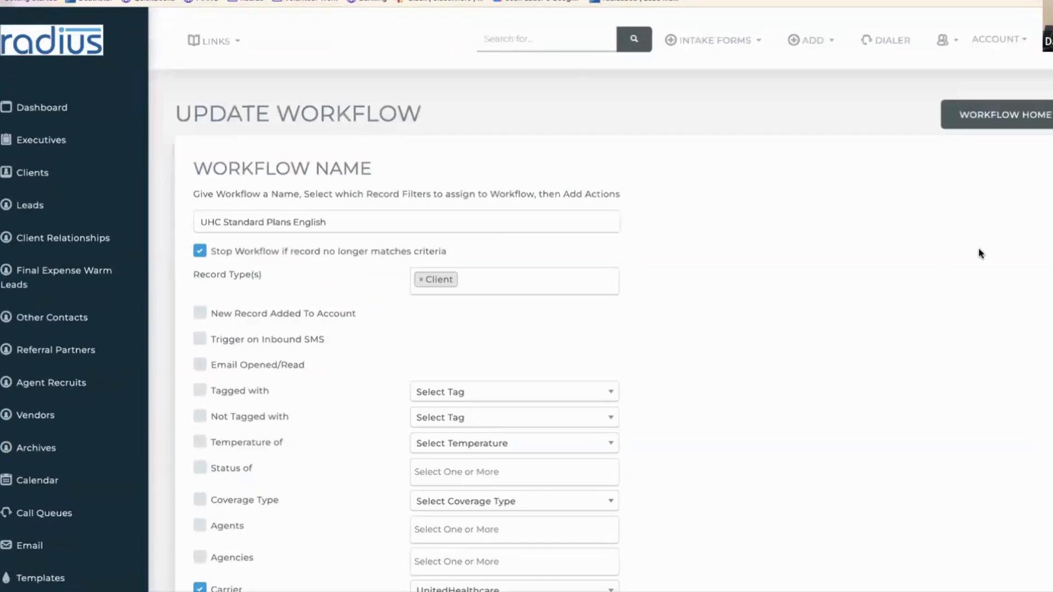
# - Add a Send Email action to the record with a 90 Day(s) delay
pyautogui.scroll(-15, 930, 523)
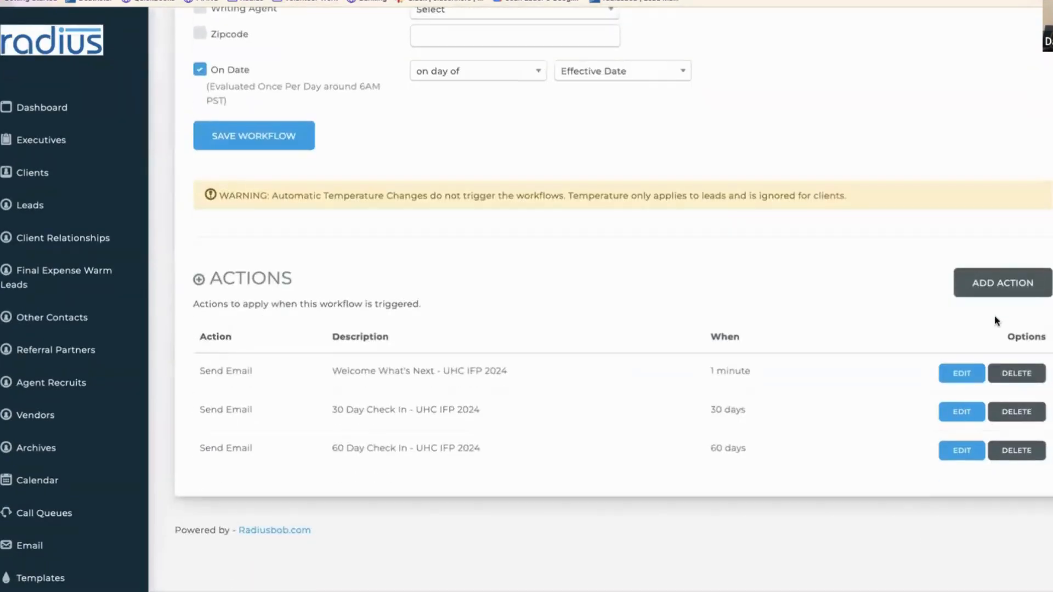
pyautogui.click(998, 283)
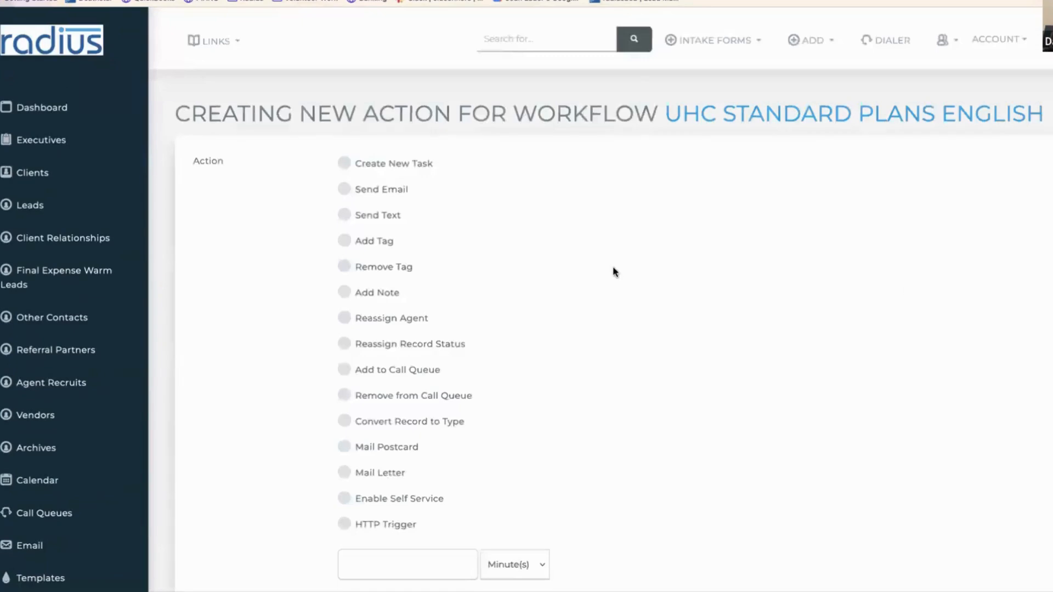
pyautogui.click(380, 192)
pyautogui.scroll(-6, 1001, 353)
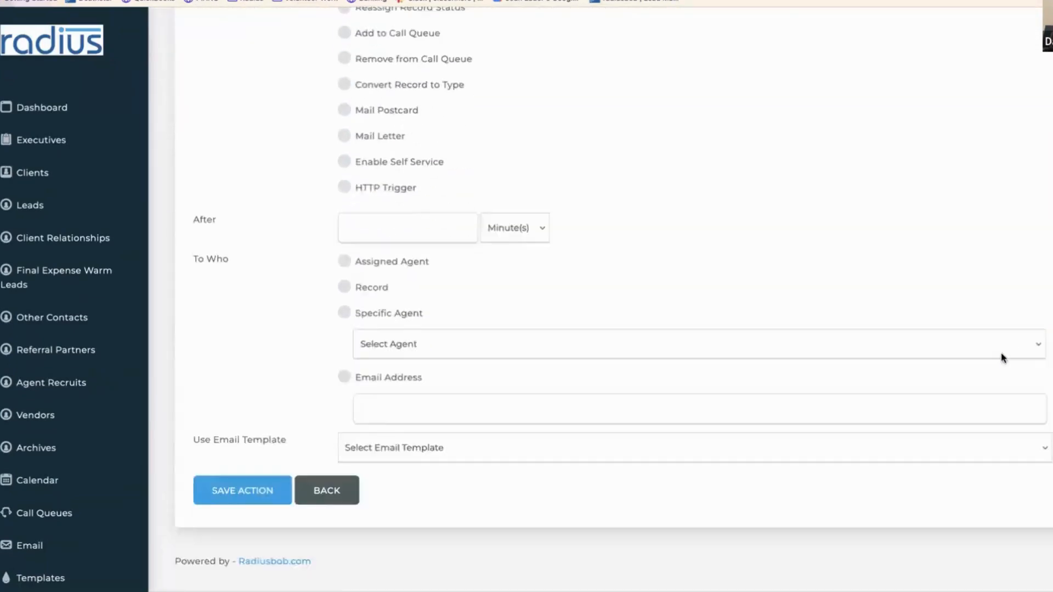
pyautogui.click(444, 201)
pyautogui.write('90')
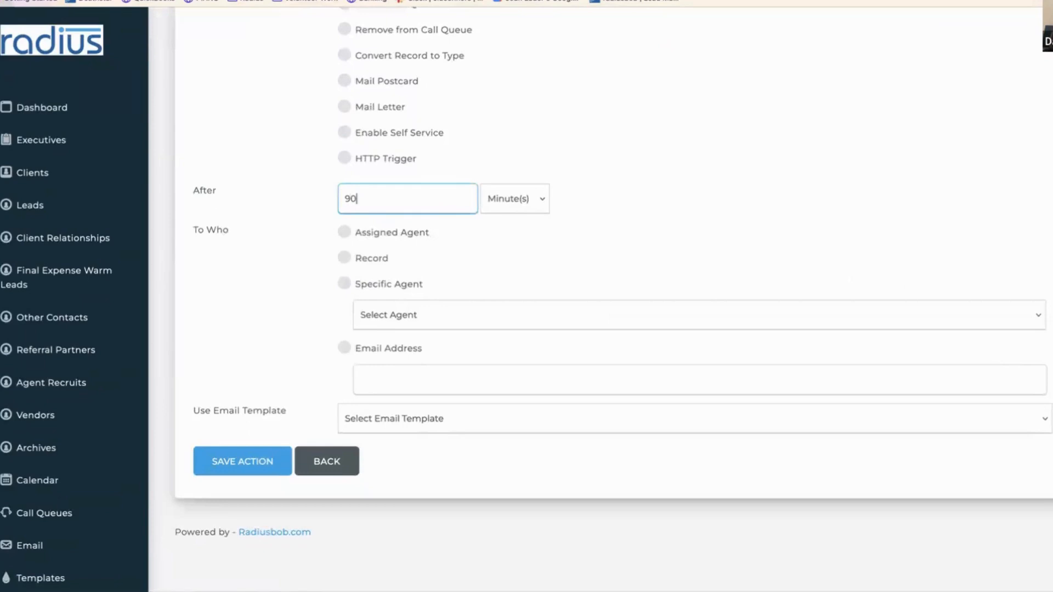
pyautogui.click(529, 202)
pyautogui.click(528, 218)
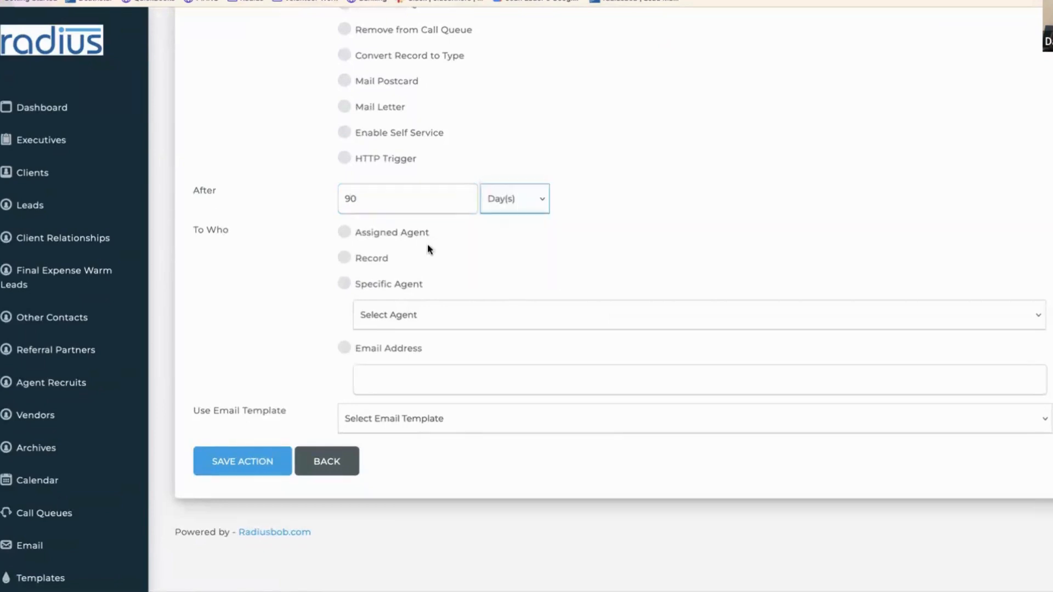
pyautogui.click(384, 259)
# - Pick the 90 Day Check In - UHC IFP 2024 template and save the action
pyautogui.click(481, 415)
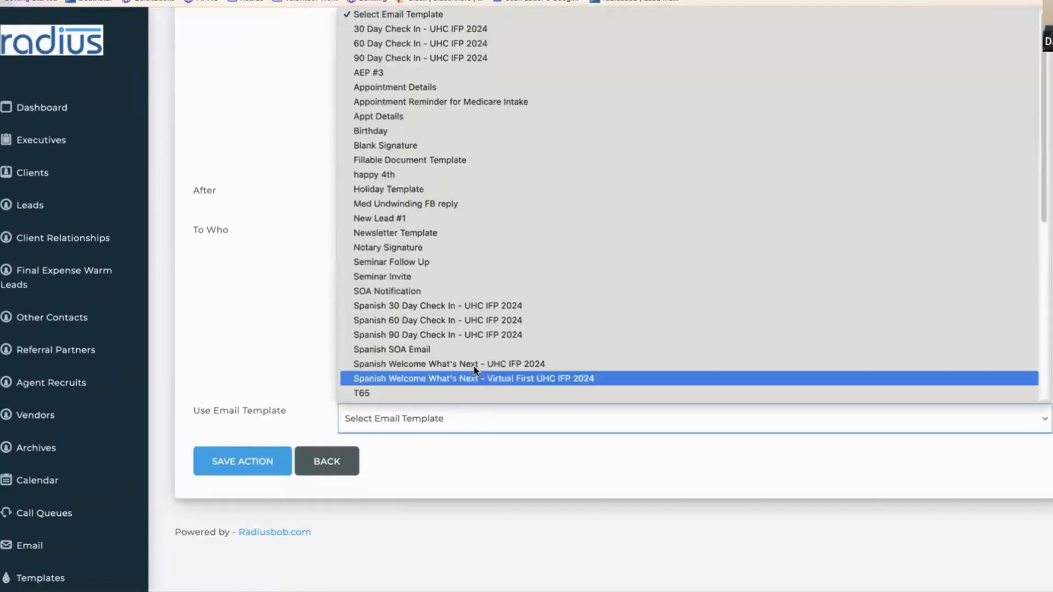
pyautogui.click(464, 57)
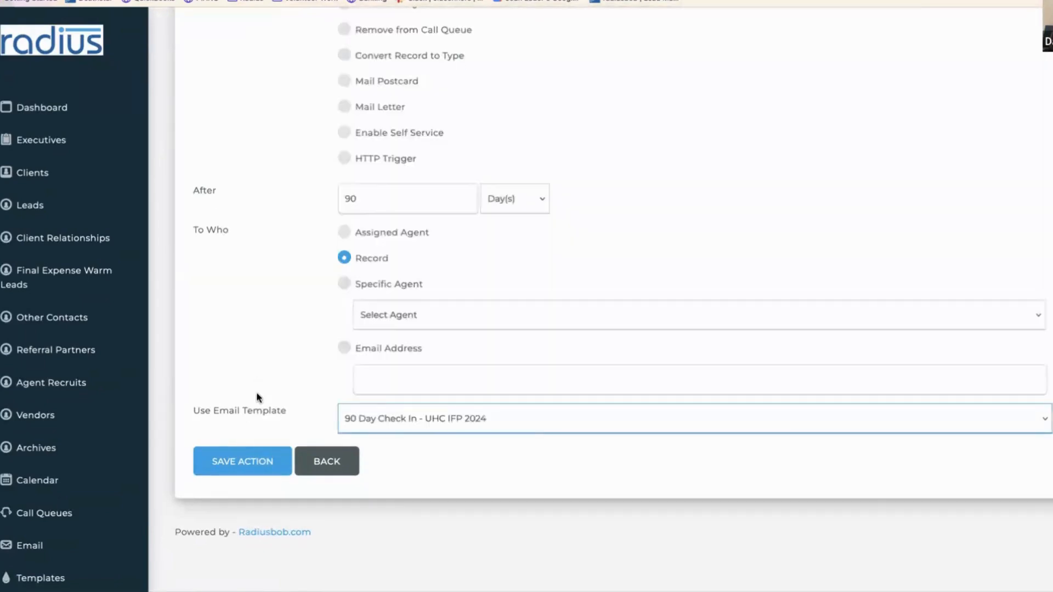
pyautogui.click(264, 461)
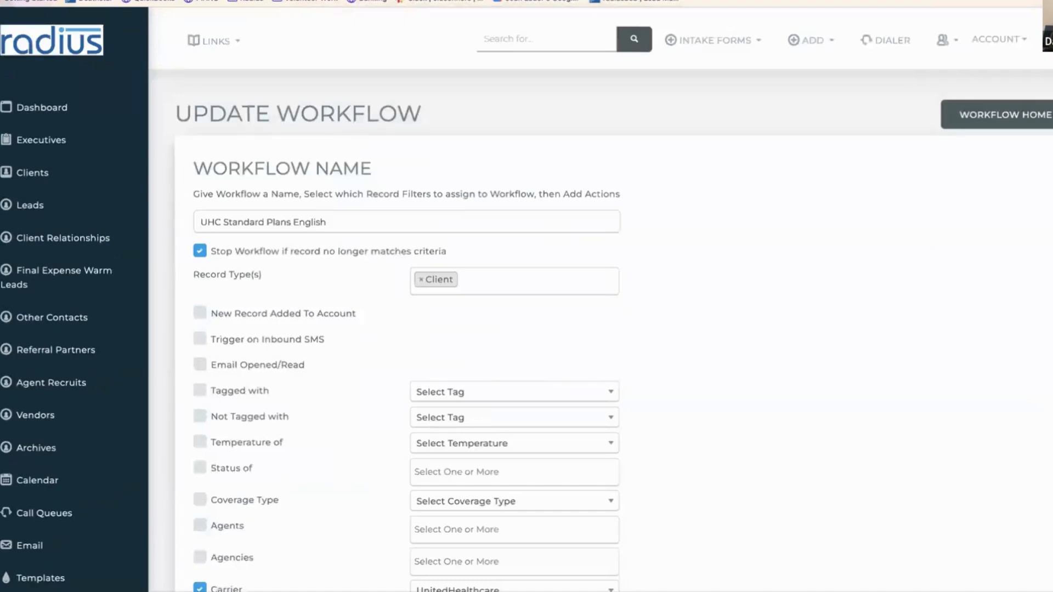
pyautogui.scroll(-12, 1003, 451)
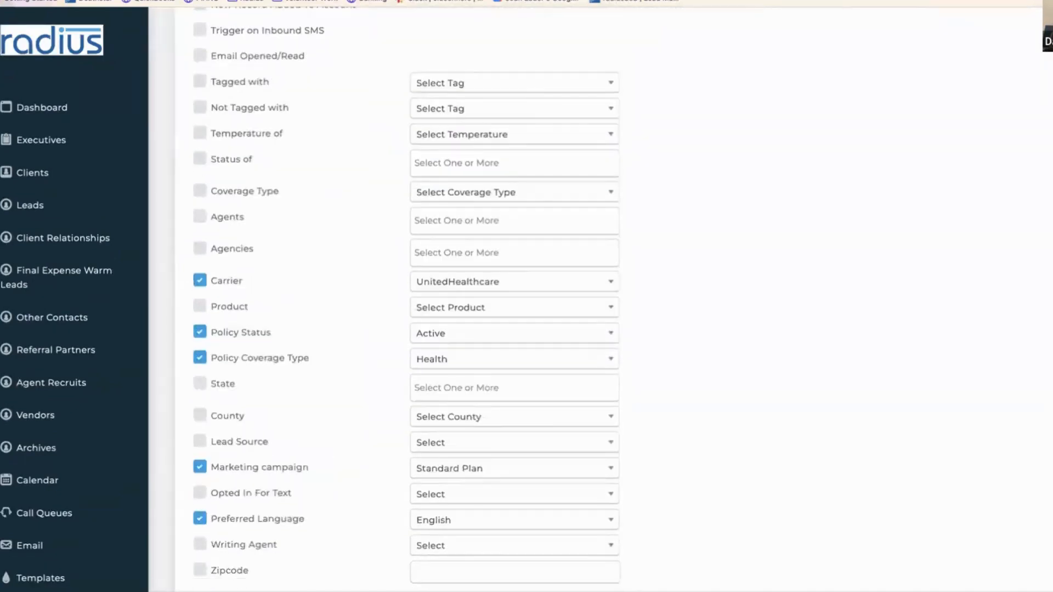
pyautogui.scroll(-2, 1003, 450)
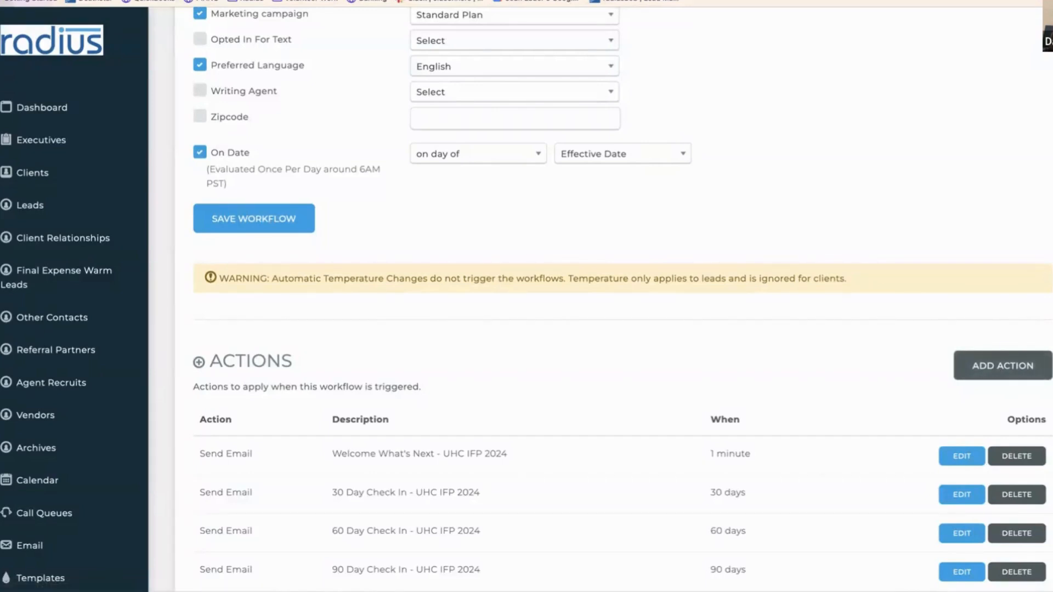
pyautogui.scroll(6, 623, 299)
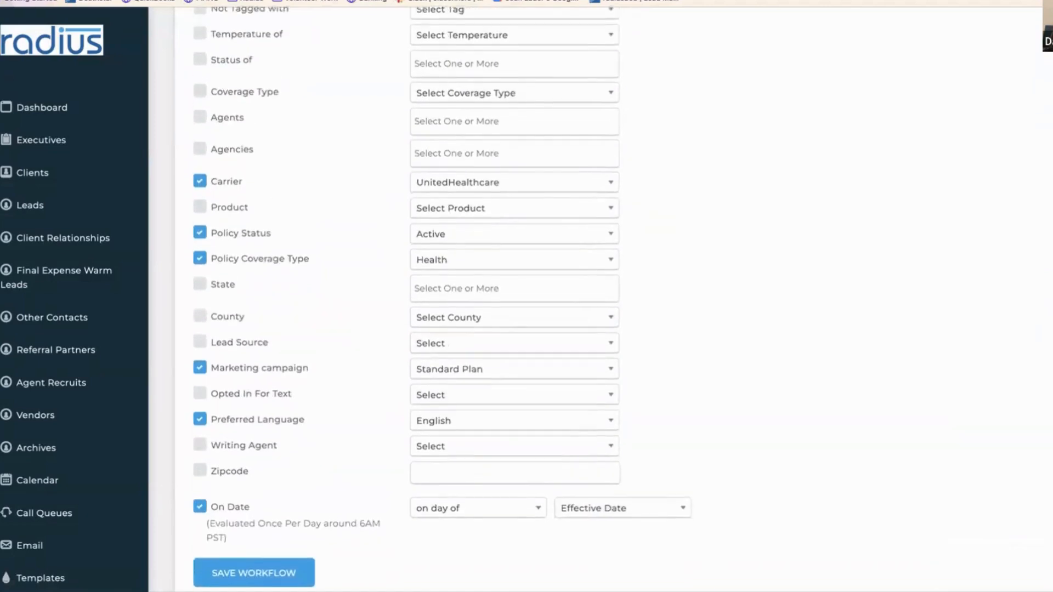
# - Filter the workflow list by 'uhc' and copy UHC Standard Plans English, confirming the copy
pyautogui.scroll(7, 623, 299)
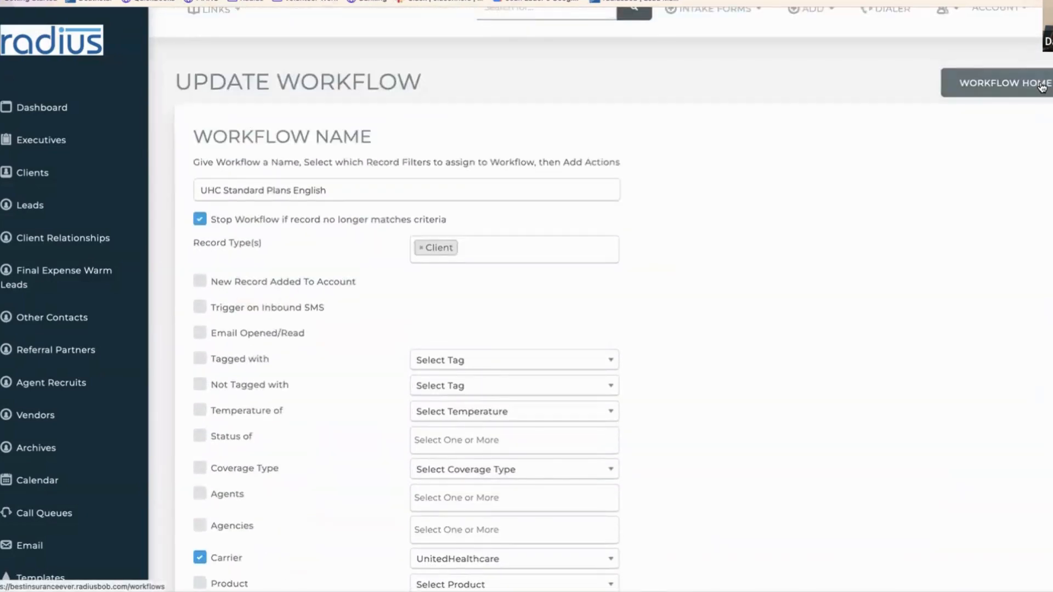
pyautogui.click(1038, 88)
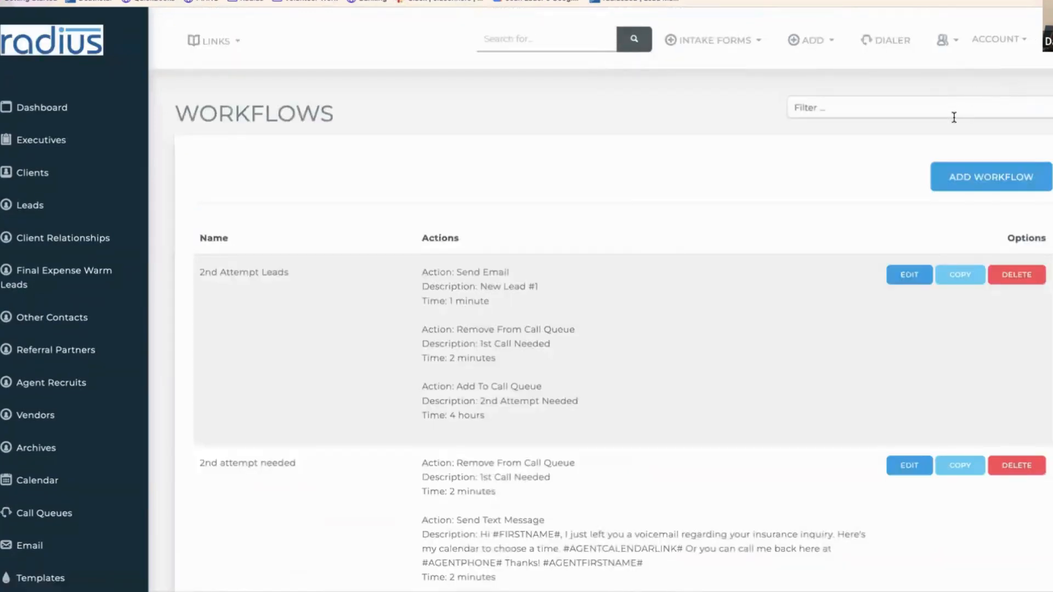
pyautogui.click(954, 117)
pyautogui.write('uhc')
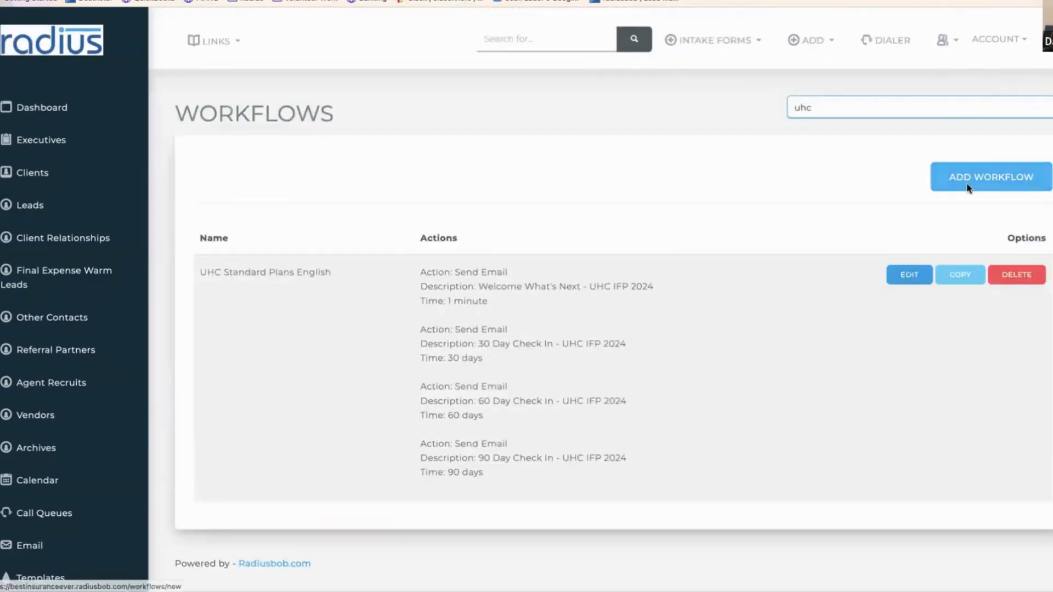
pyautogui.click(964, 276)
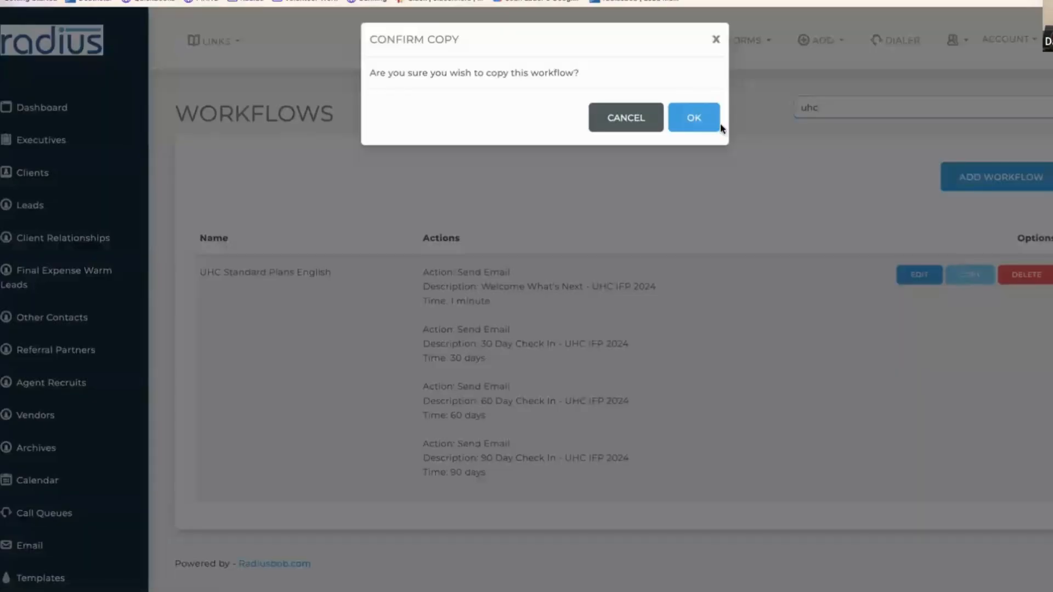
pyautogui.click(682, 113)
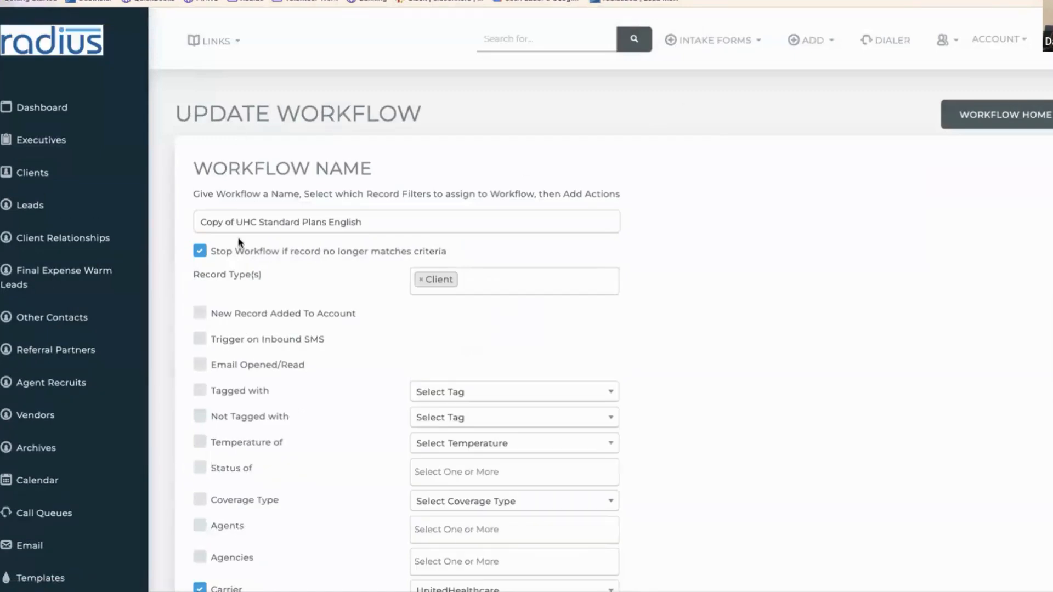
# - Rename the copy 'UHC Virtual First Plans English', set its Marketing campaign to Virtual First, and save
pyautogui.moveTo(235, 221); pyautogui.dragTo(178, 215)
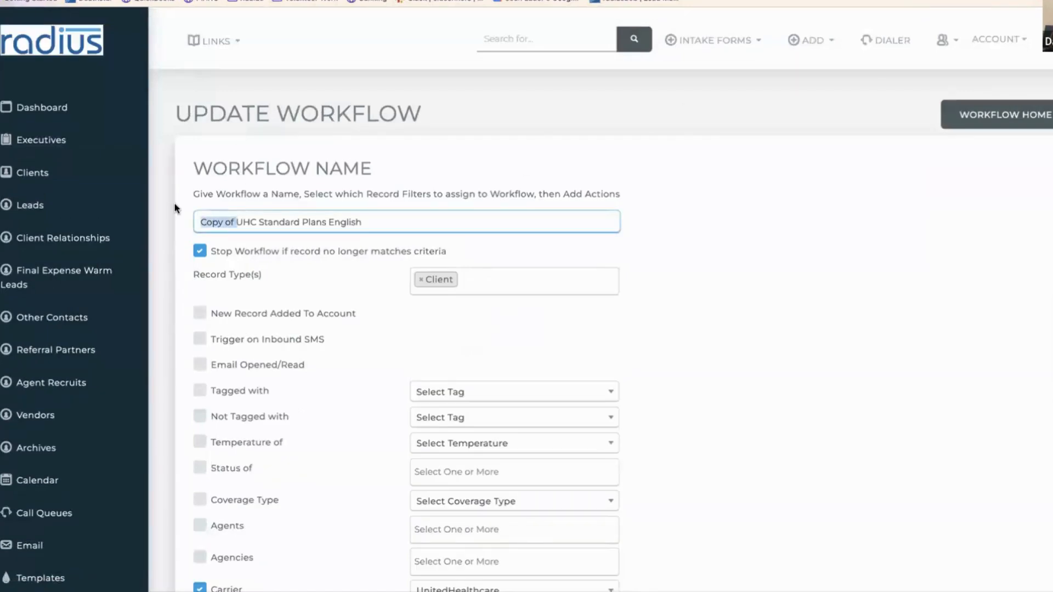
pyautogui.press('BackSpace')
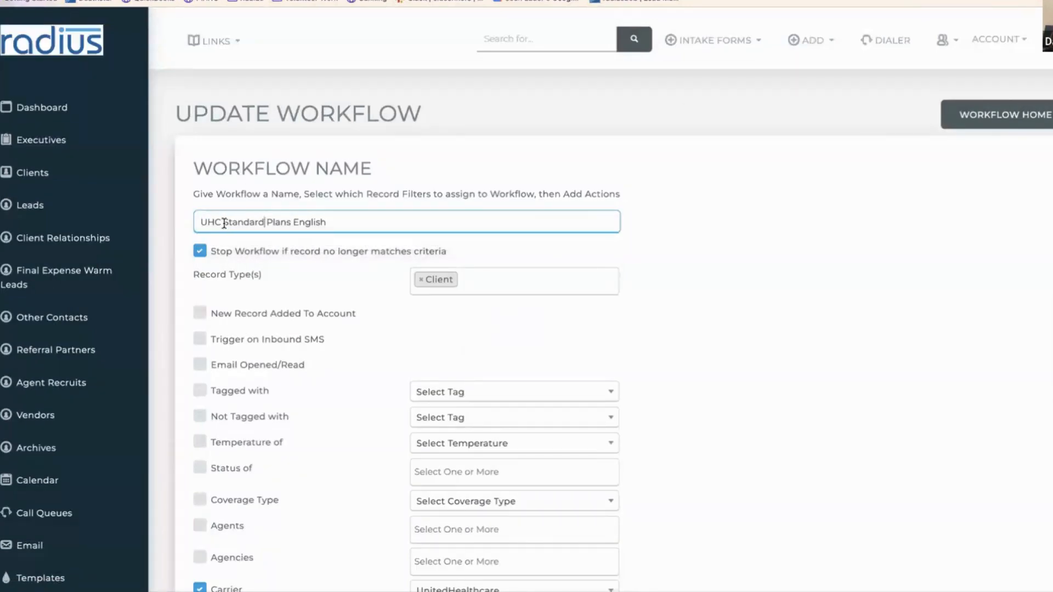
pyautogui.doubleClick(224, 221)
pyautogui.write('Virtual First')
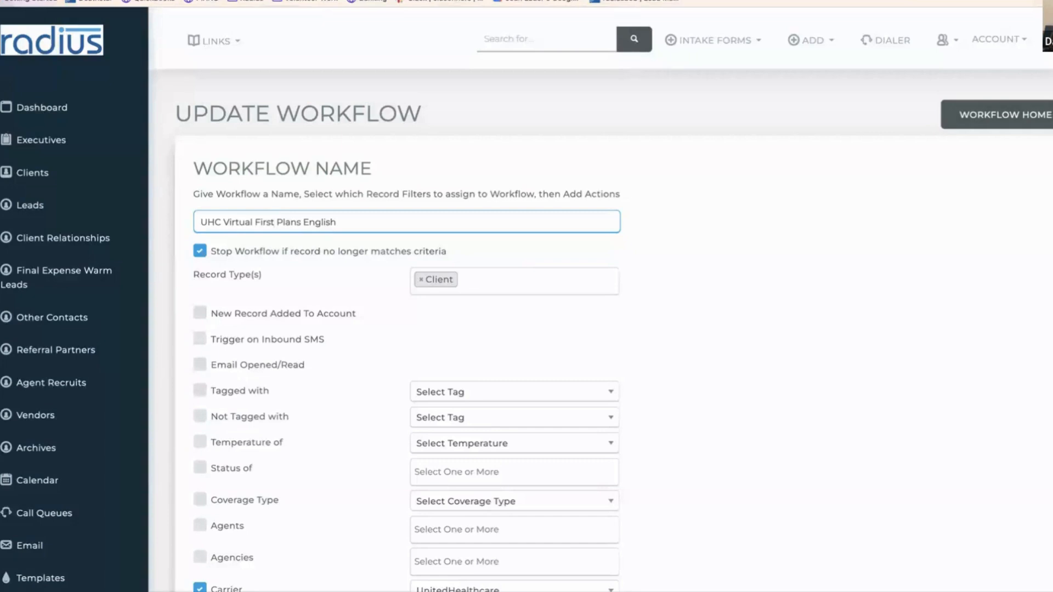
pyautogui.scroll(-5, 603, 329)
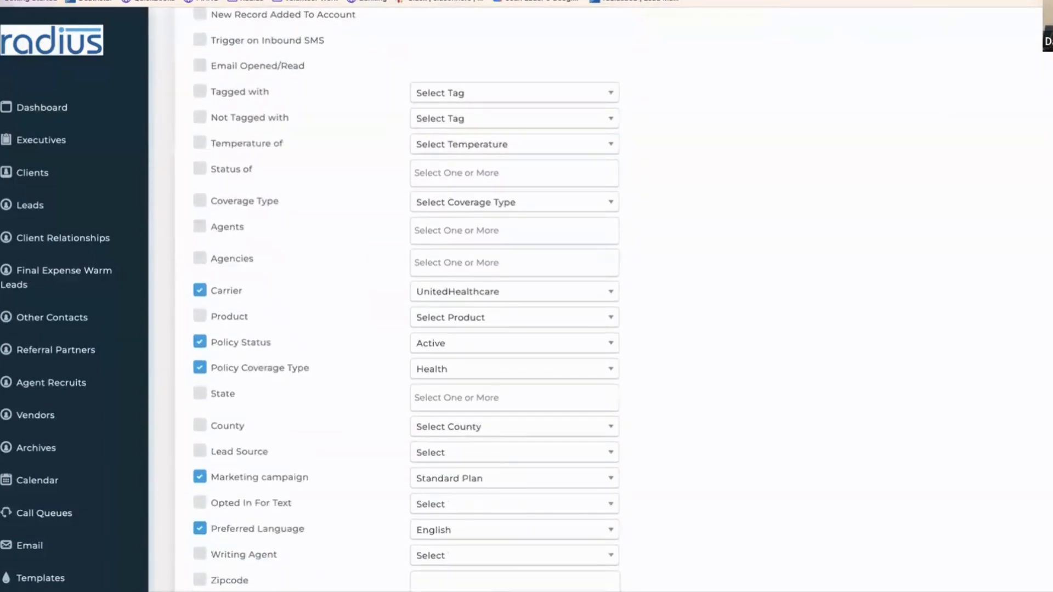
pyautogui.click(432, 481)
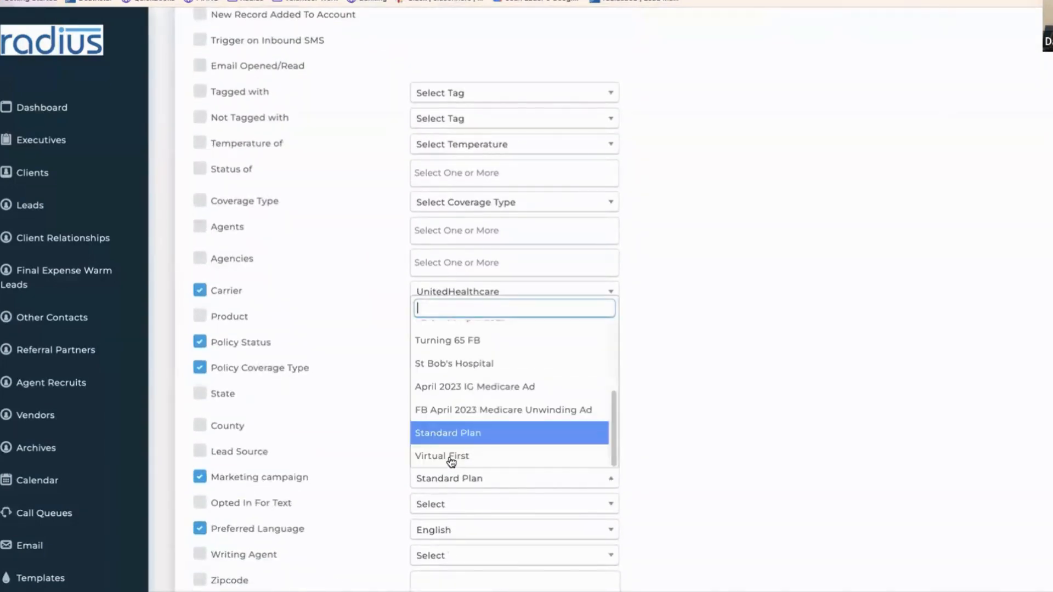
pyautogui.click(449, 459)
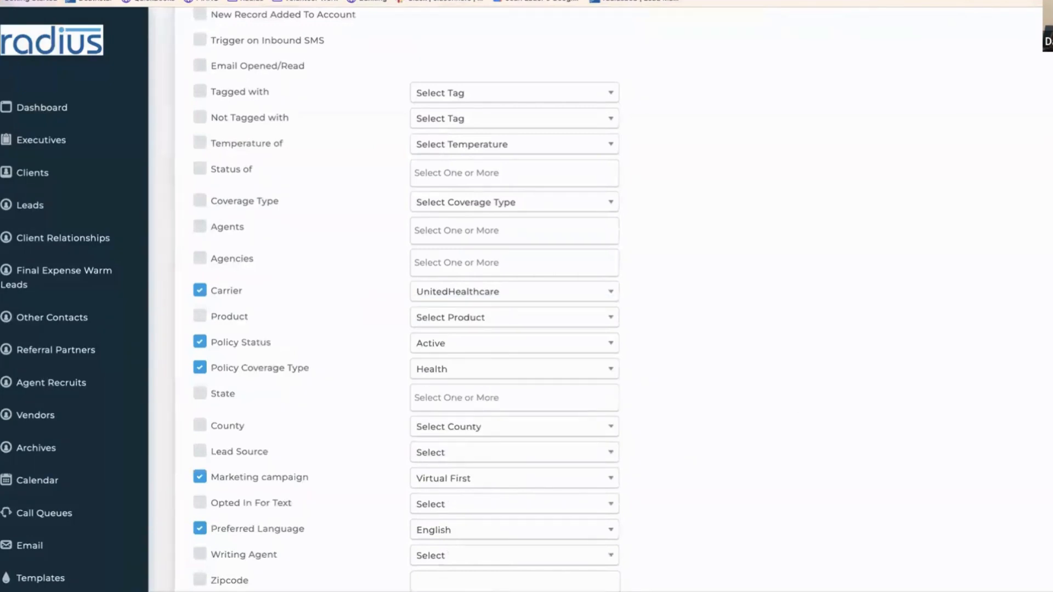
pyautogui.scroll(-8, 401, 176)
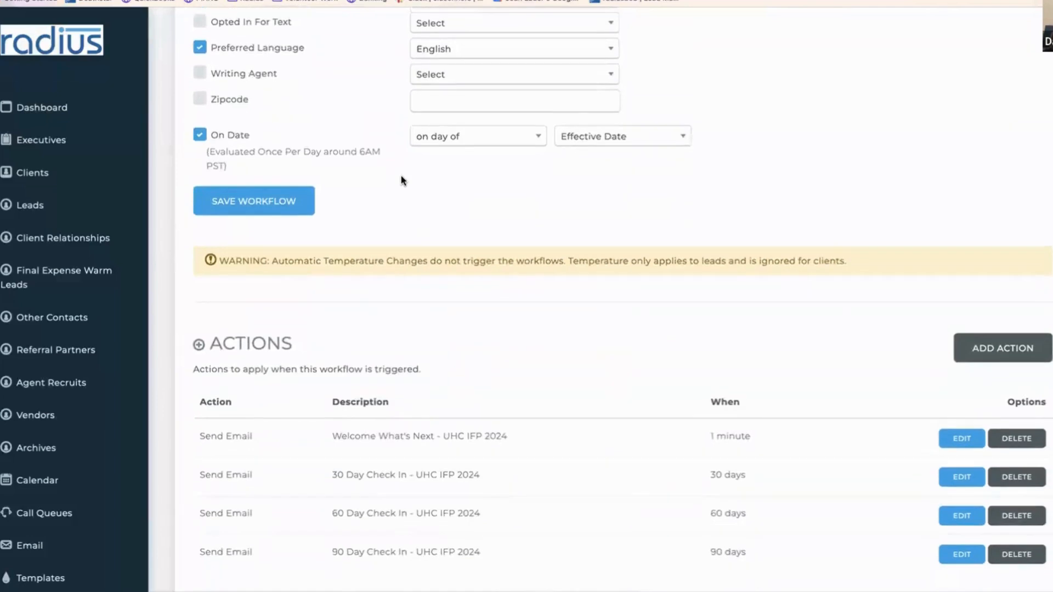
pyautogui.click(250, 202)
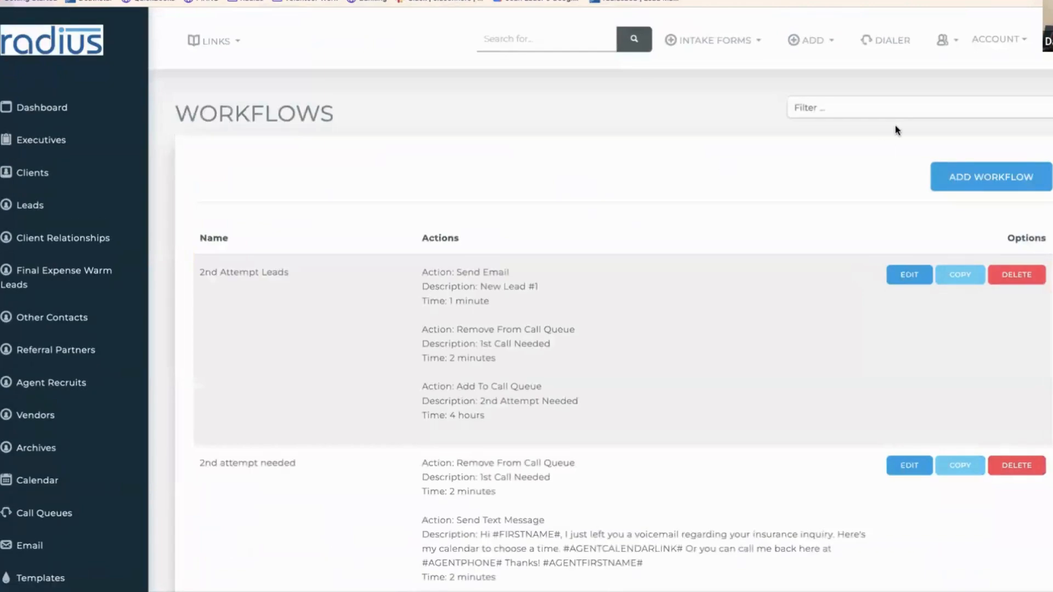
# - Filter workflows by 'virt' and edit the first email action of UHC Virtual First Plans English
pyautogui.click(893, 113)
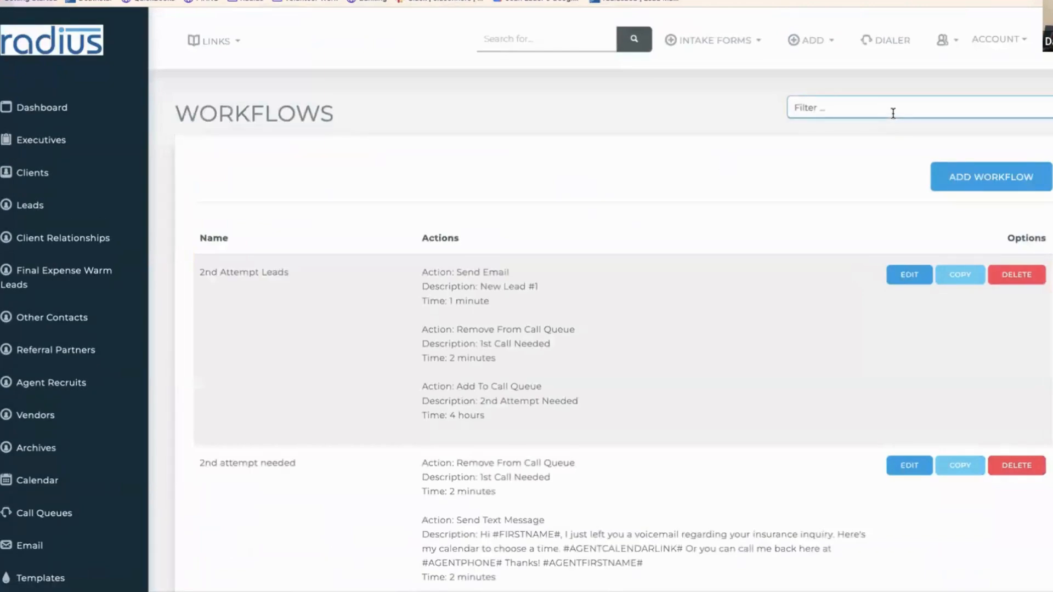
pyautogui.write('virt')
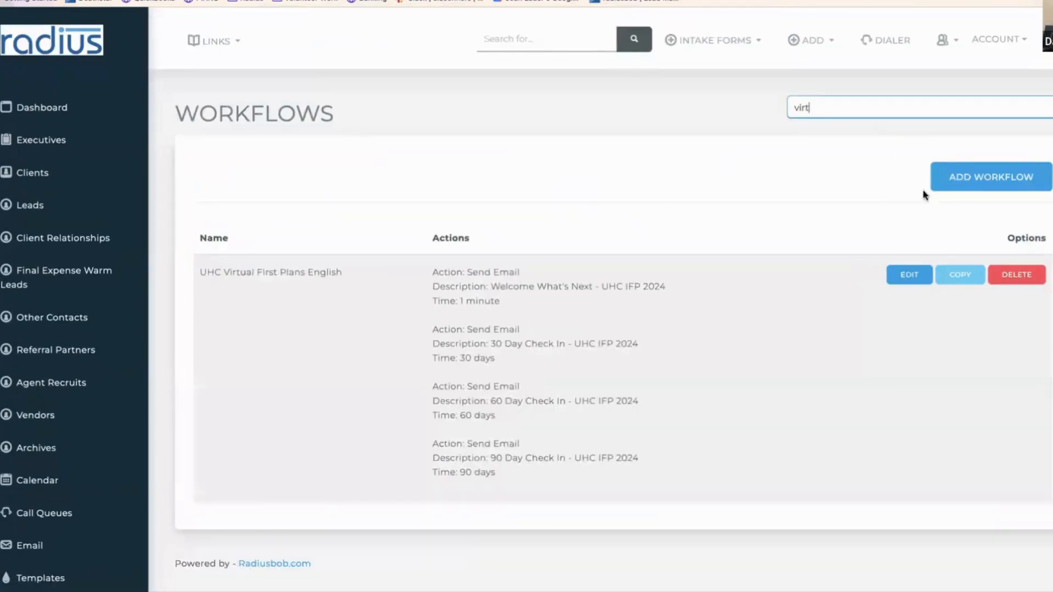
pyautogui.click(908, 273)
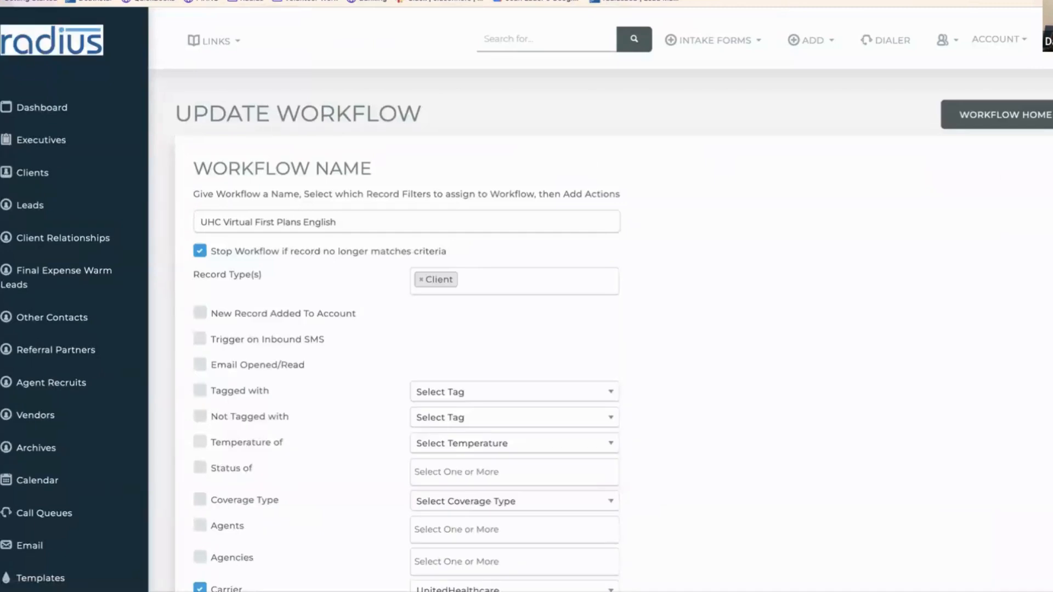
pyautogui.scroll(-15, 949, 429)
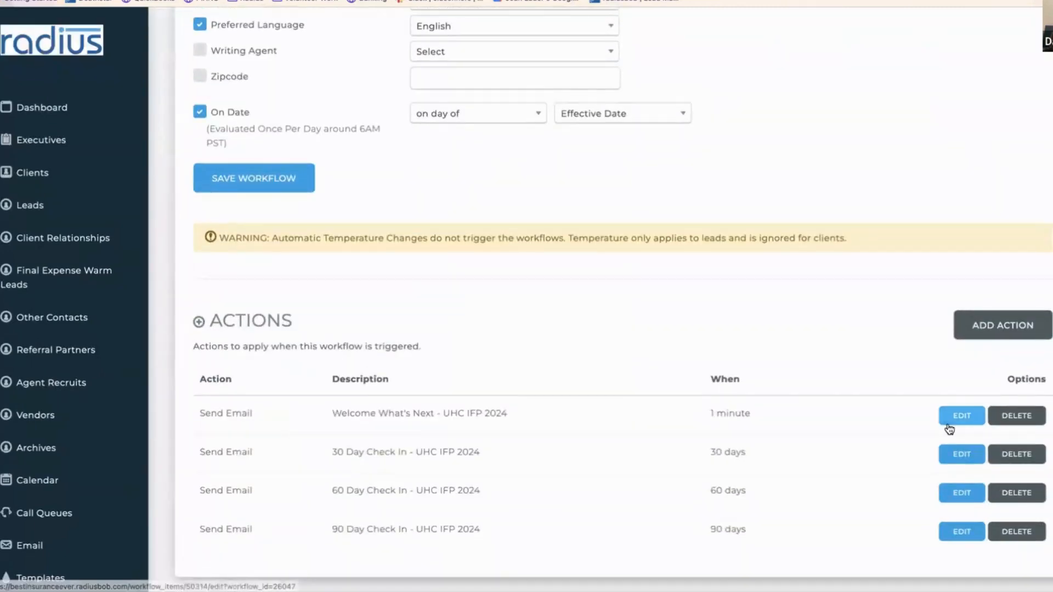
pyautogui.click(964, 417)
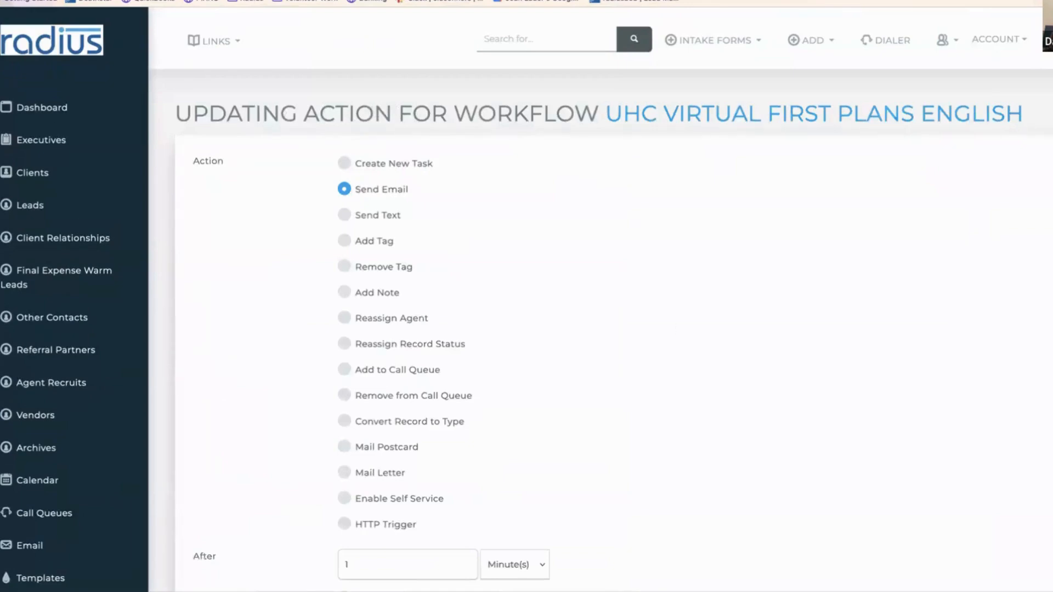
# - Switch the action to the Welcome What's Next - UHC IFP 2024 VF template and save it
pyautogui.scroll(-8, 1034, 381)
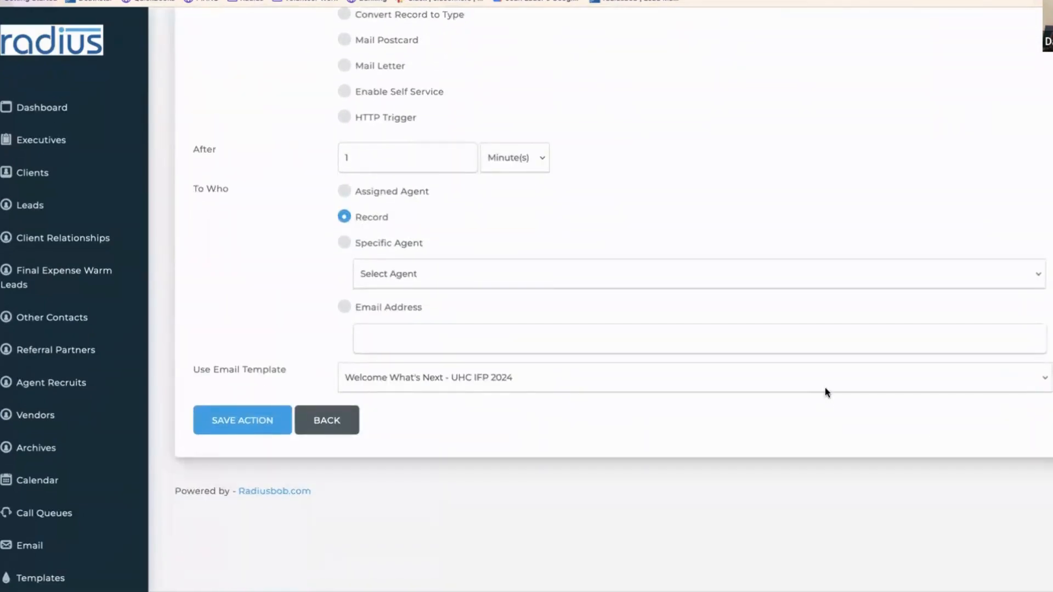
pyautogui.click(826, 373)
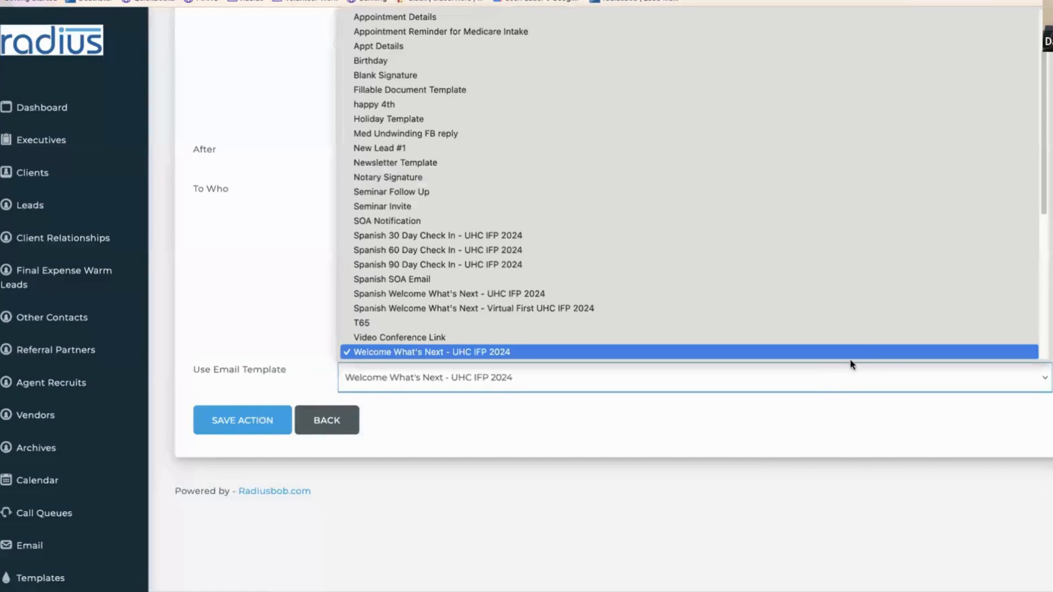
pyautogui.moveTo(1045, 212); pyautogui.dragTo(1040, 262)
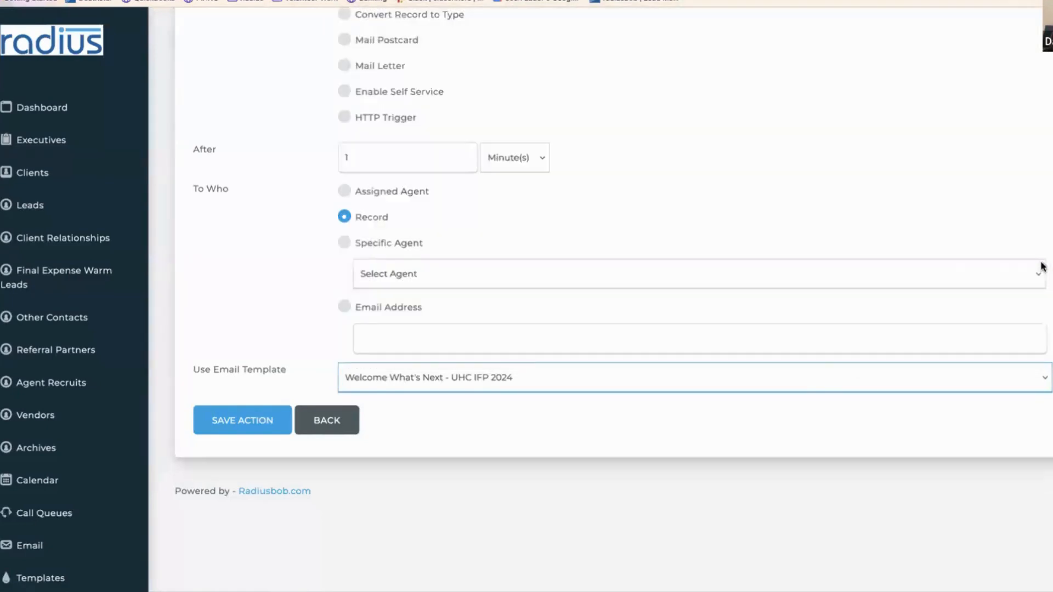
pyautogui.click(823, 385)
pyautogui.press('Up')
pyautogui.press('Up')
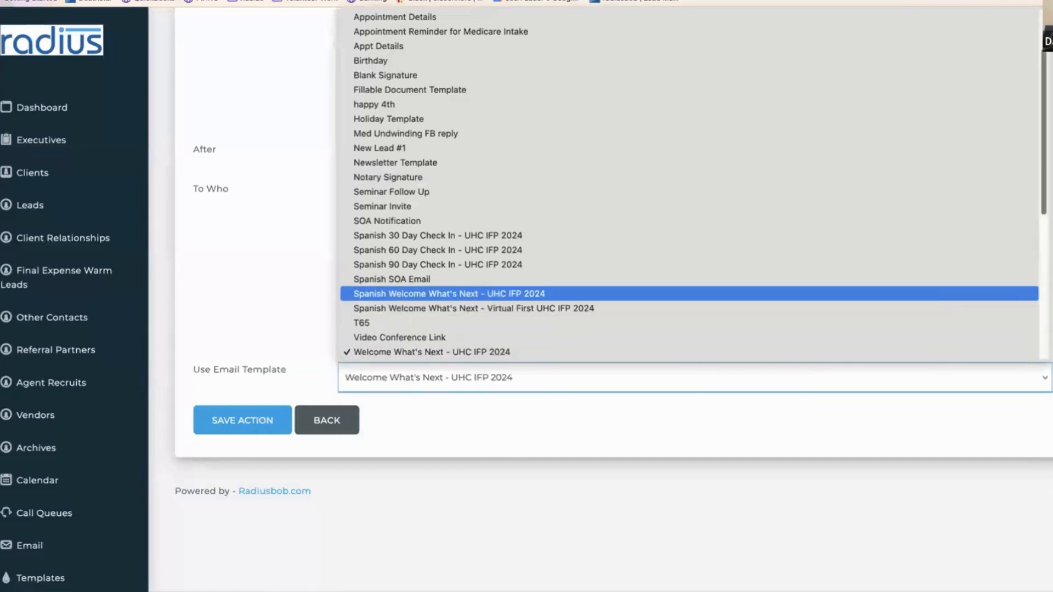
pyautogui.scroll(-3, 722, 190)
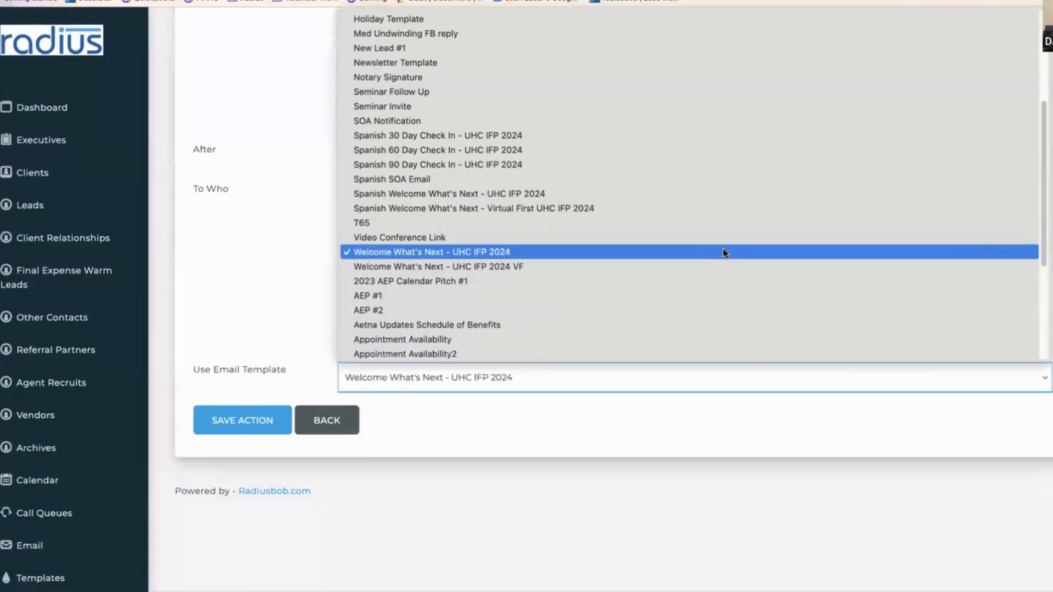
pyautogui.click(688, 267)
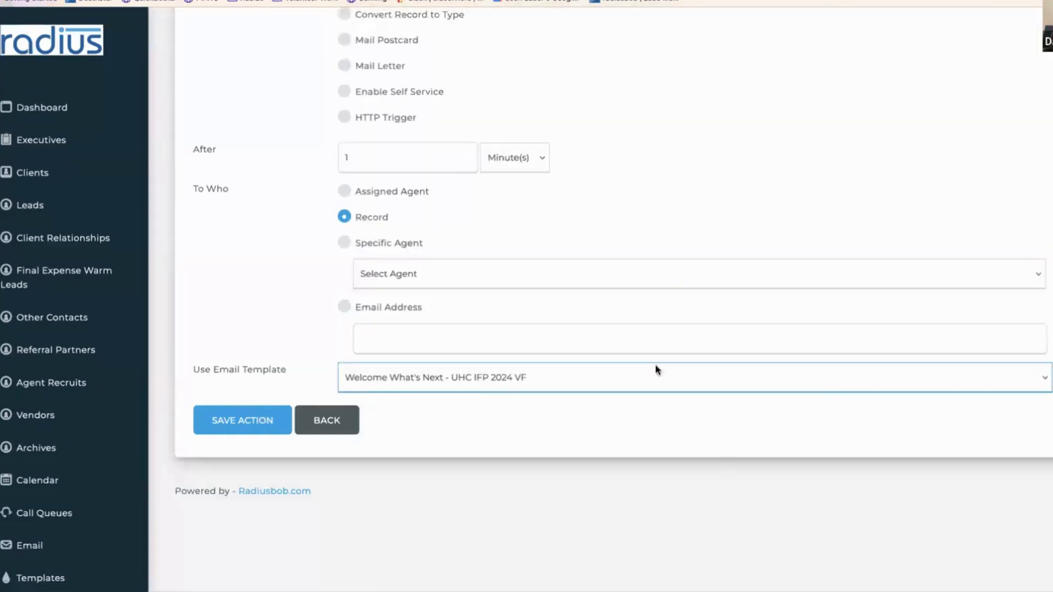
pyautogui.click(236, 424)
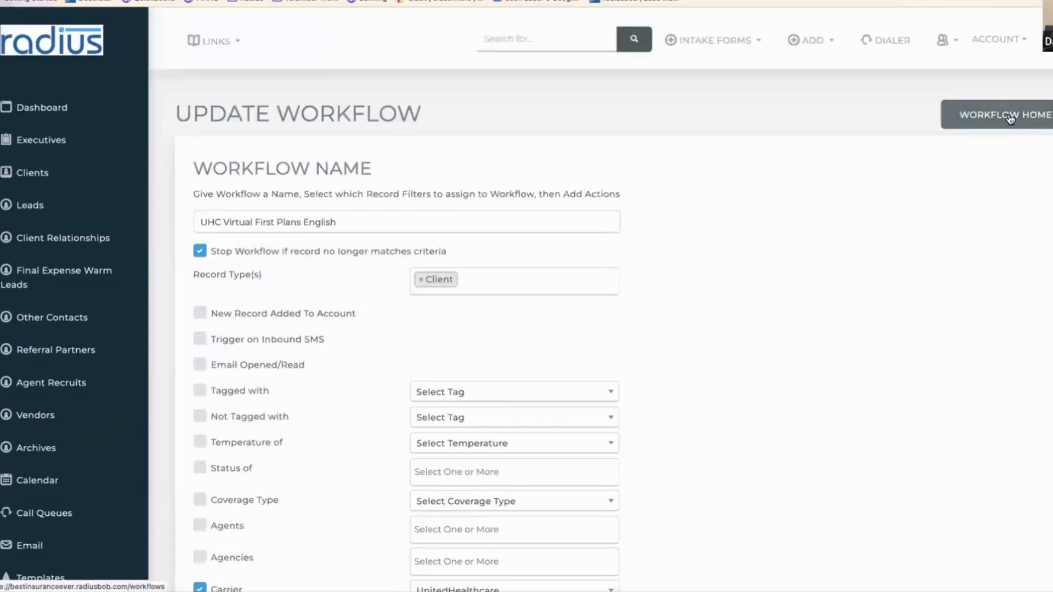
# - From Workflow Home, filter by 'uhc' and duplicate UHC Standard Plans English again, confirming the copy
pyautogui.click(966, 124)
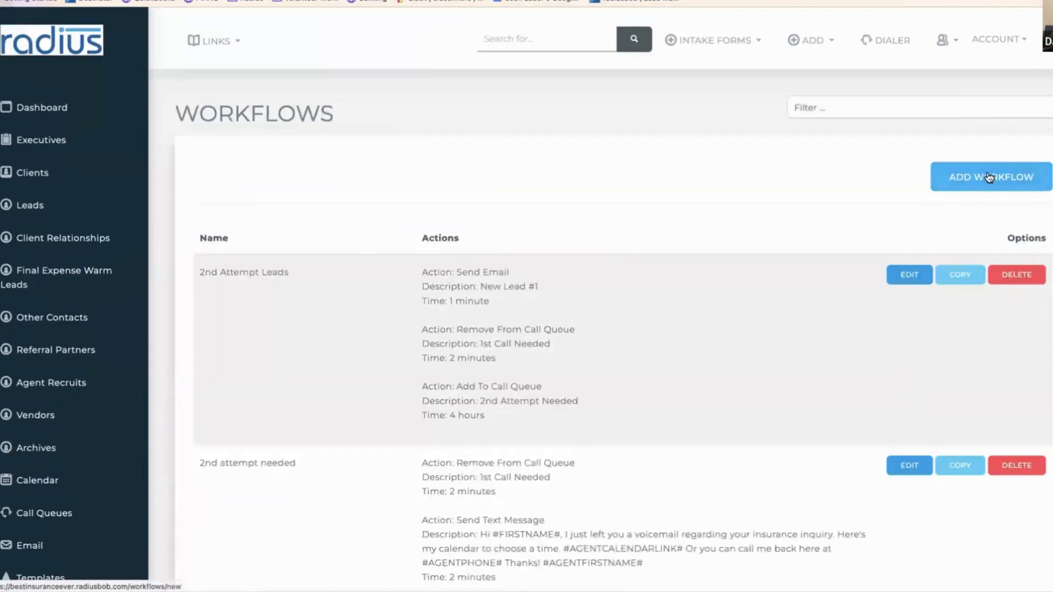
pyautogui.click(952, 107)
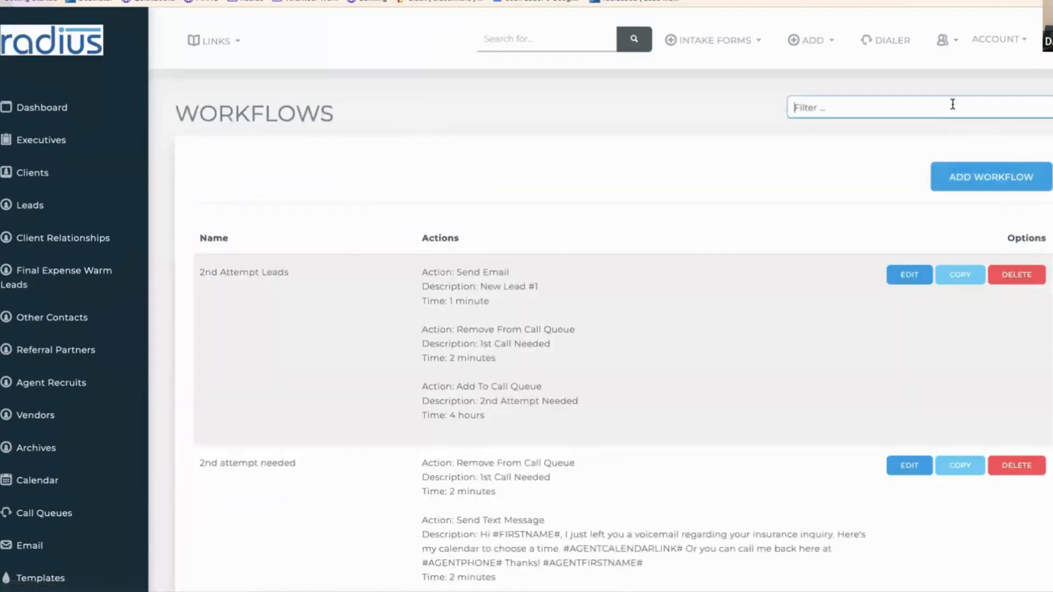
pyautogui.write('uhh')
pyautogui.press('BackSpace')
pyautogui.write('c')
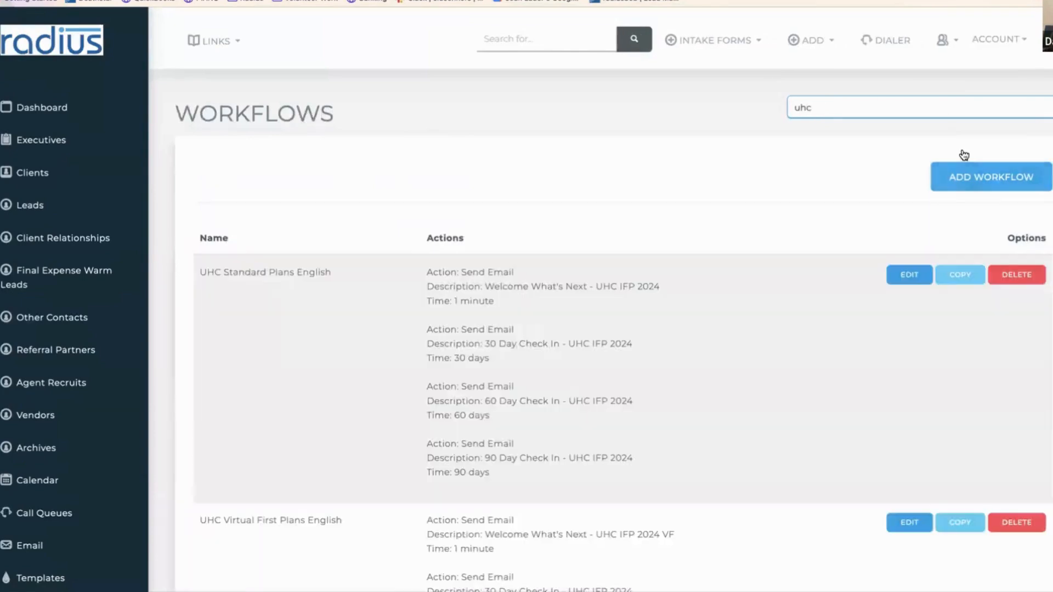
pyautogui.click(902, 279)
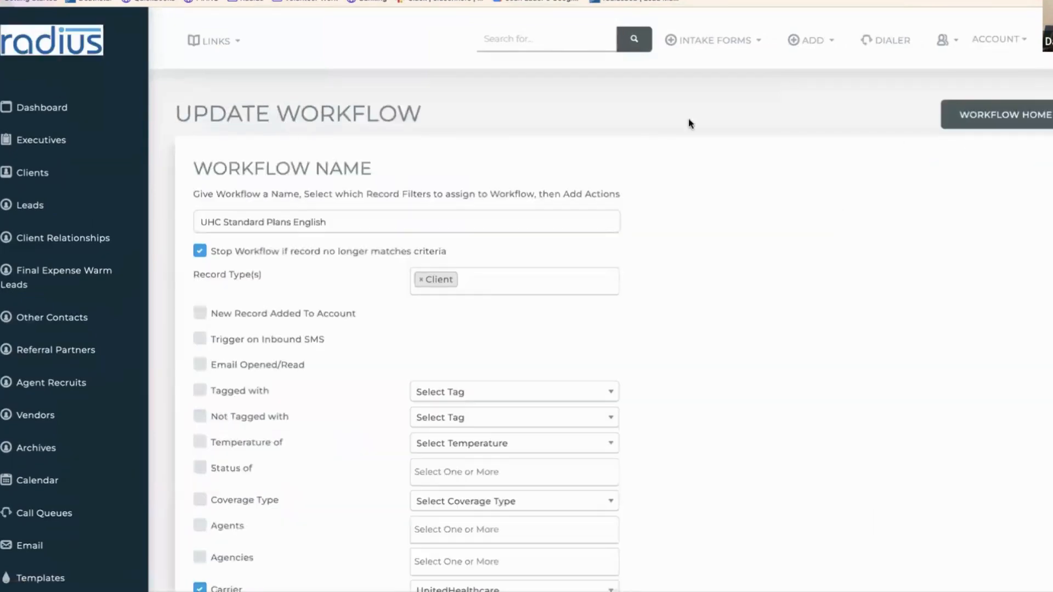
pyautogui.click(16, 0)
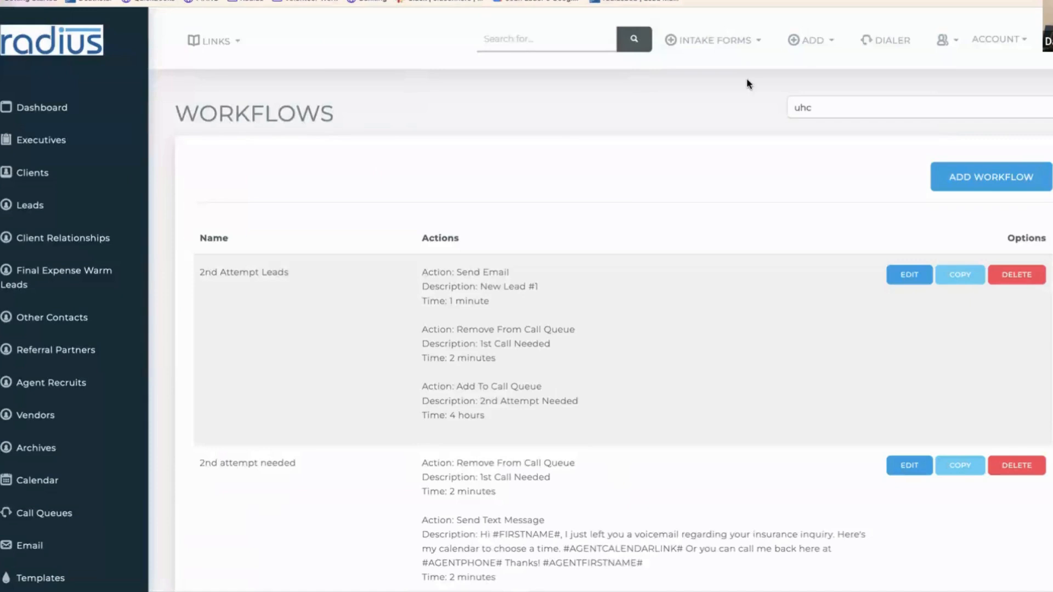
pyautogui.click(874, 109)
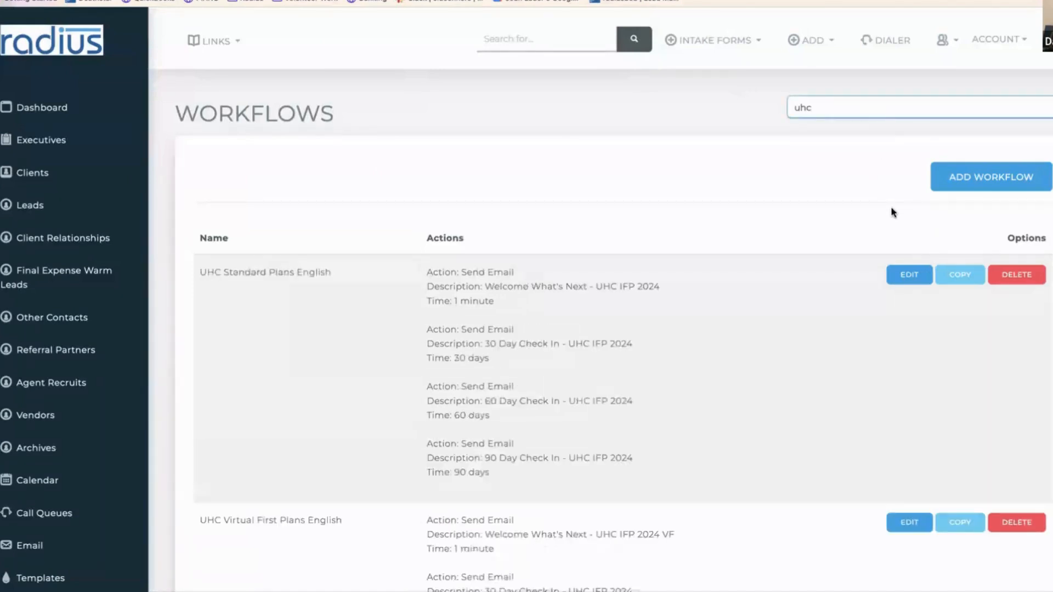
pyautogui.click(960, 275)
pyautogui.click(708, 119)
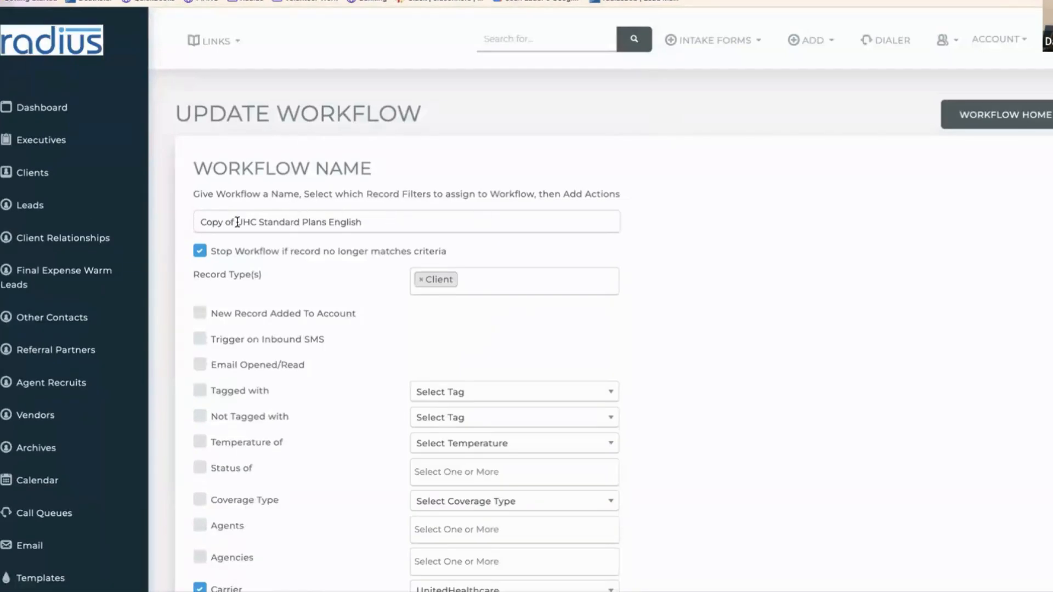
# - Rename the copied workflow from 'Copy of … English' to 'UHC Standard Plans Spanish'
pyautogui.moveTo(238, 221); pyautogui.dragTo(201, 221)
pyautogui.press('BackSpace')
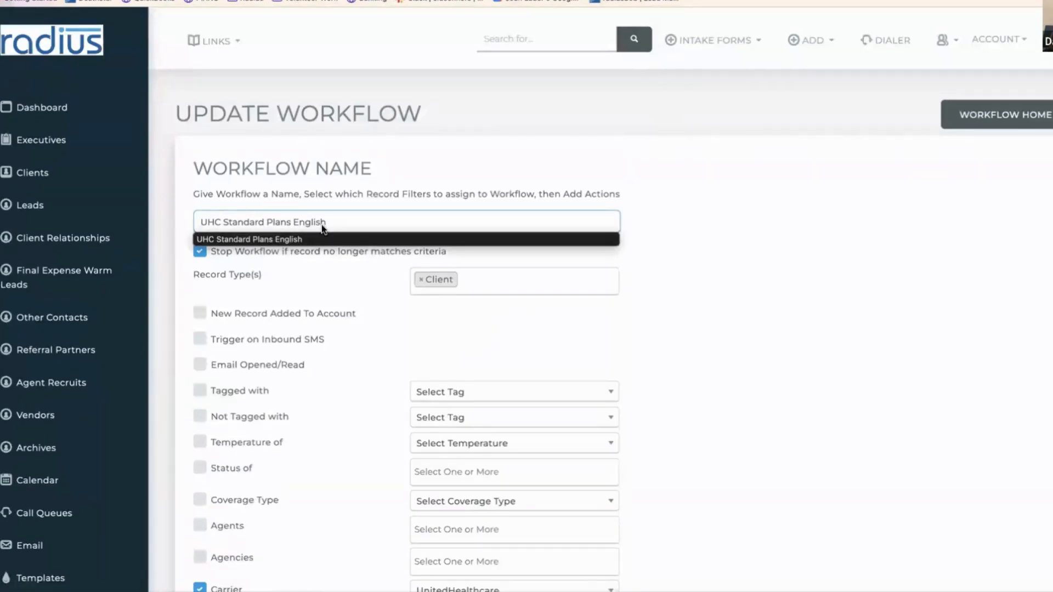
pyautogui.click(328, 224)
pyautogui.doubleClick(299, 223)
pyautogui.write('Spa')
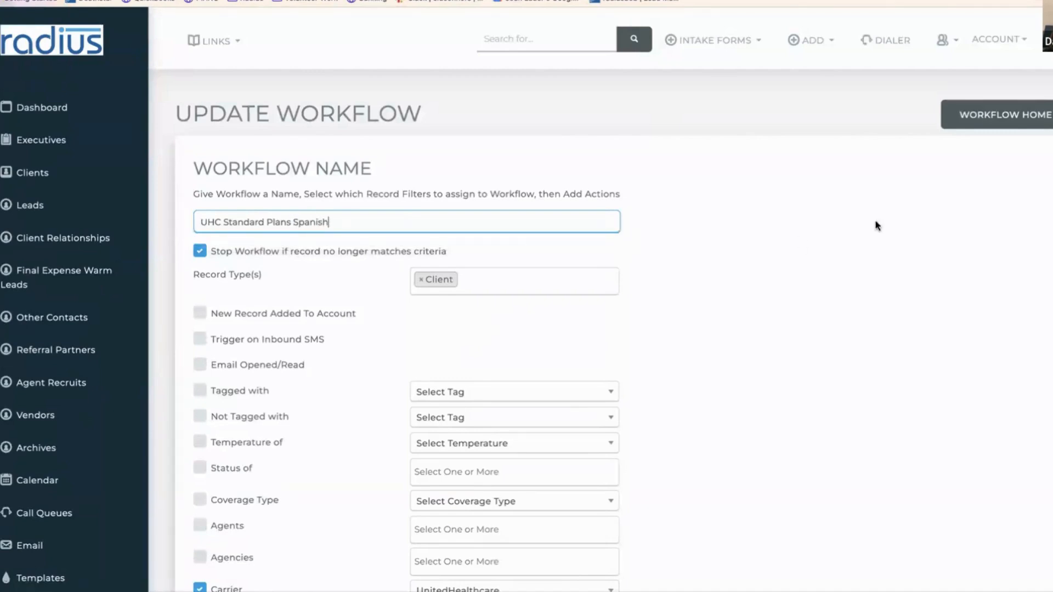
# - Set the workflow's Preferred Language to Spanish and save it
pyautogui.scroll(-8, 1004, 302)
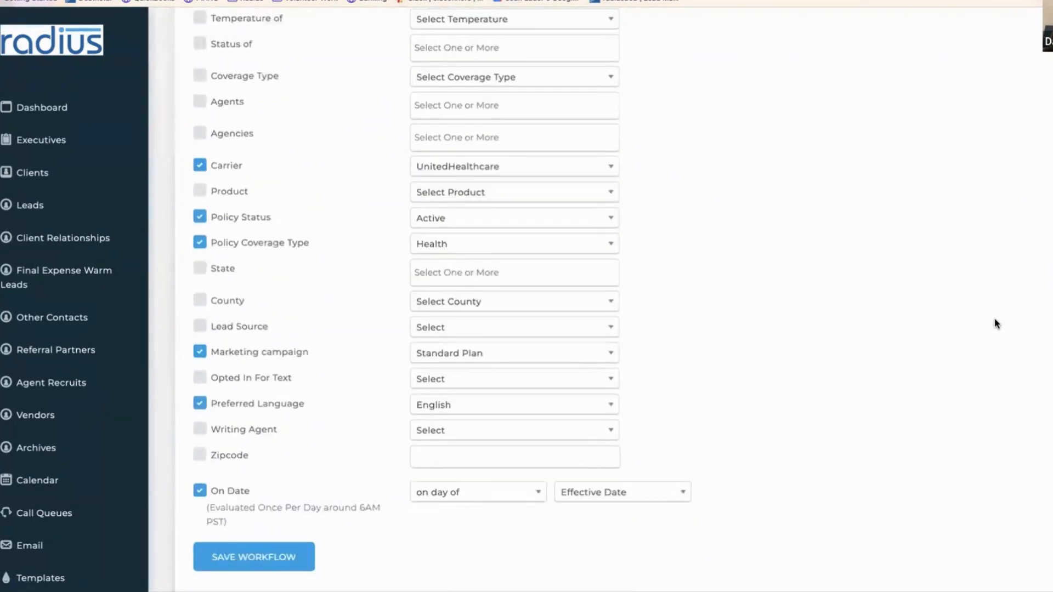
pyautogui.click(411, 397)
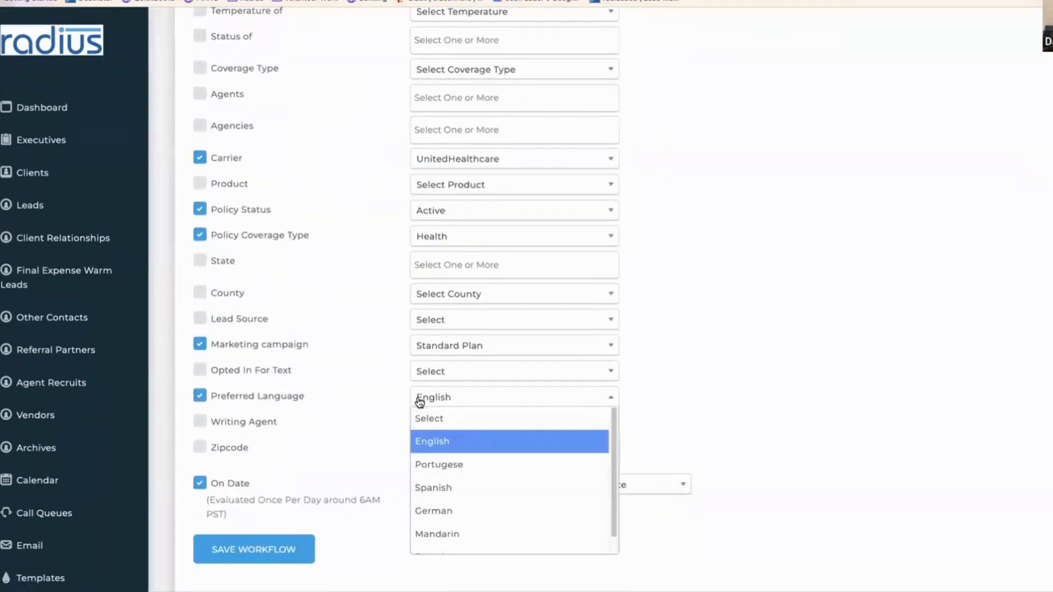
pyautogui.click(438, 489)
pyautogui.click(272, 548)
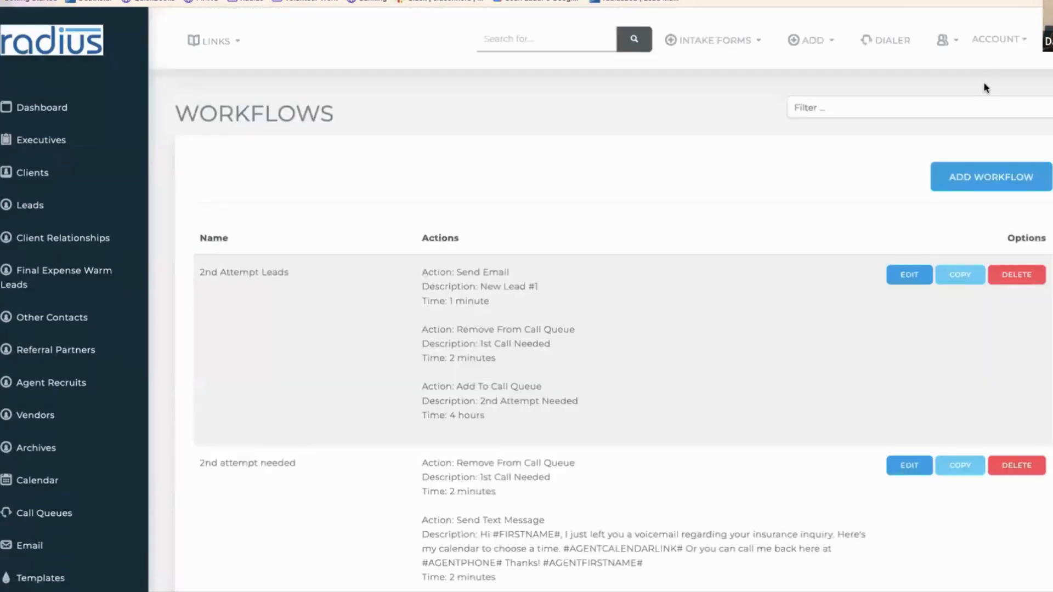
# - Filter workflows for 'spani' and open the first email action of UHC Standard Plans Spanish
pyautogui.click(984, 108)
pyautogui.write('sp')
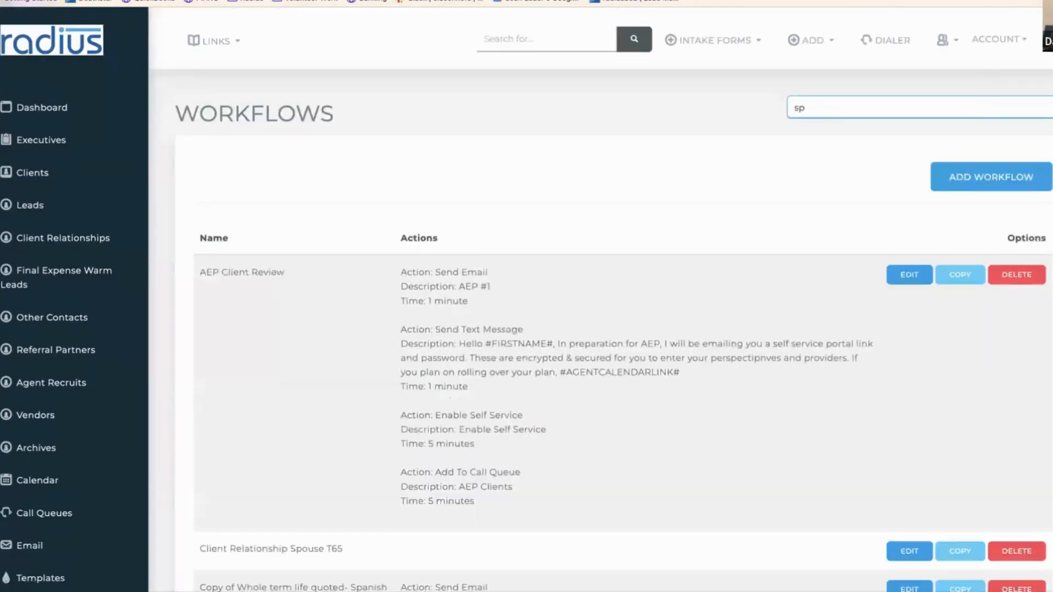
pyautogui.write('anish')
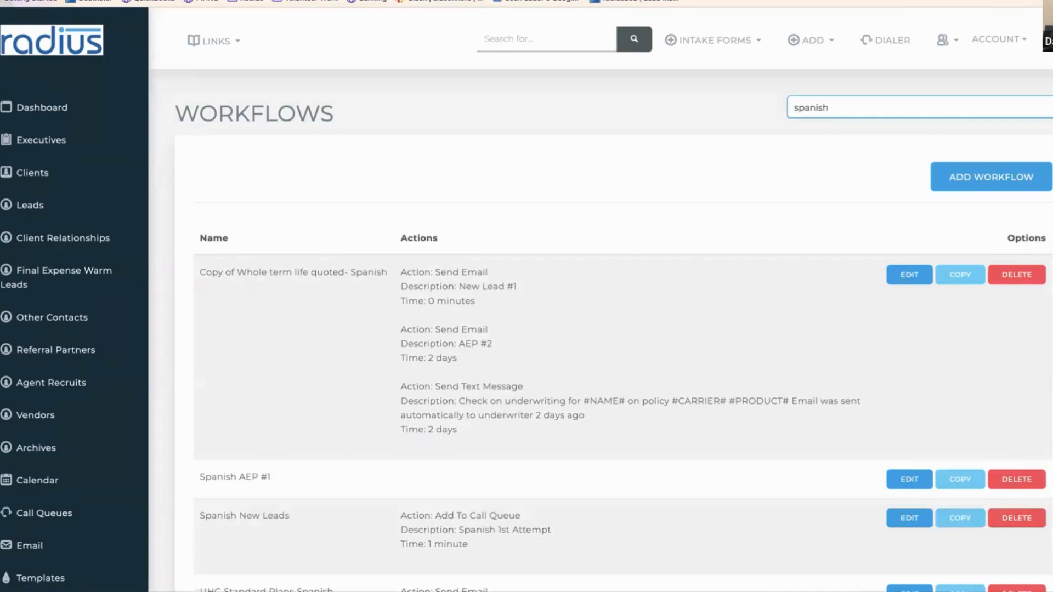
pyautogui.scroll(-5, 889, 285)
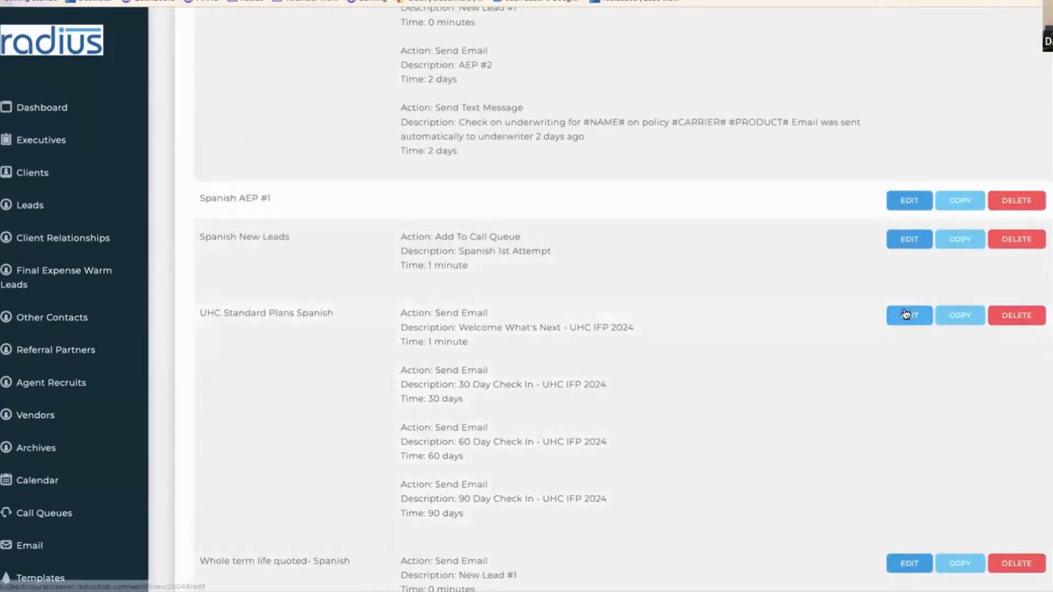
pyautogui.click(905, 315)
pyautogui.scroll(-7, 936, 387)
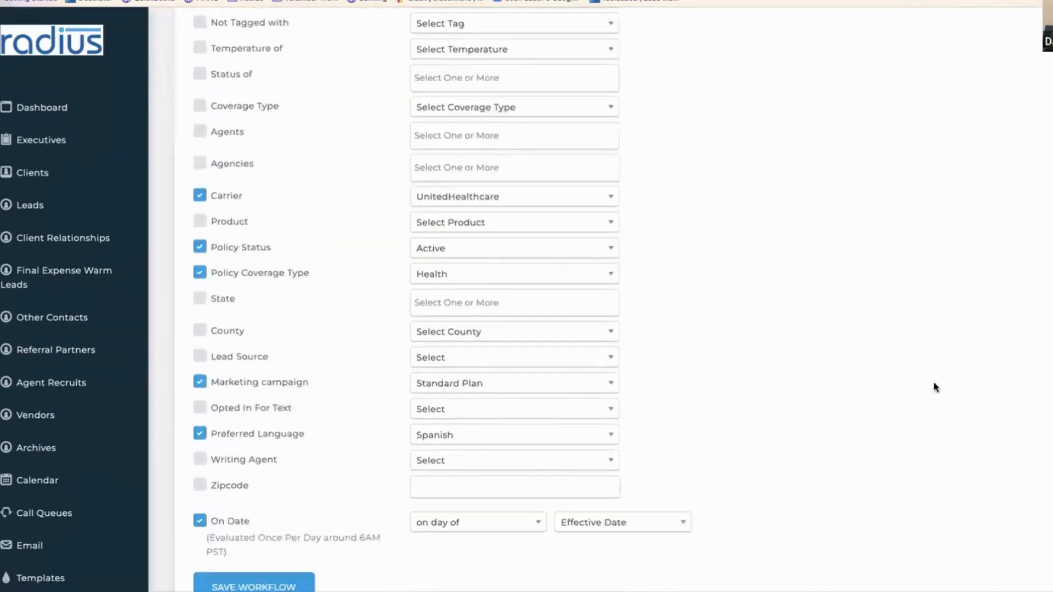
pyautogui.scroll(-8, 936, 388)
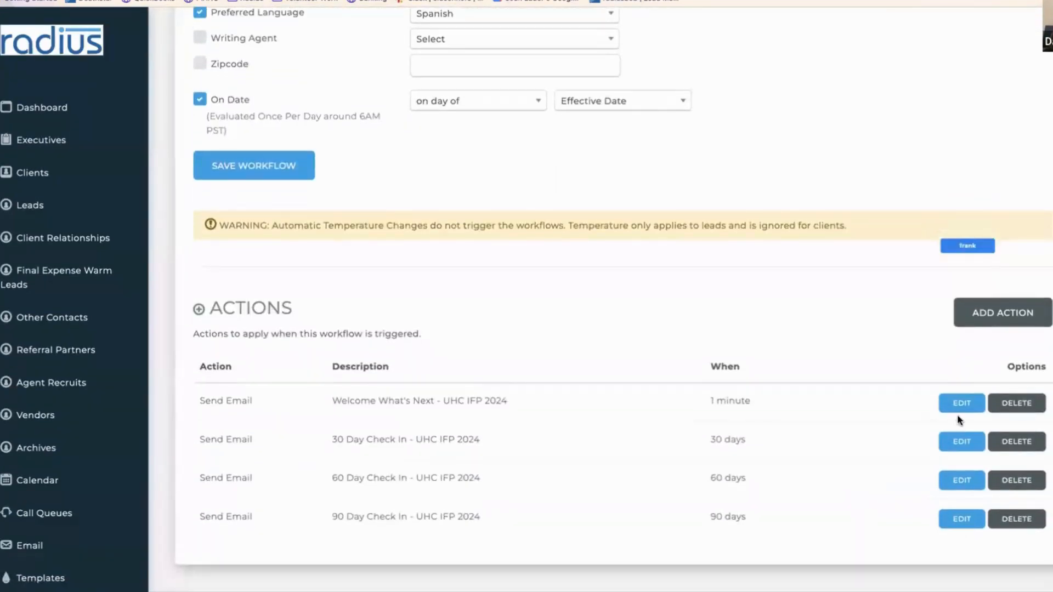
pyautogui.click(962, 402)
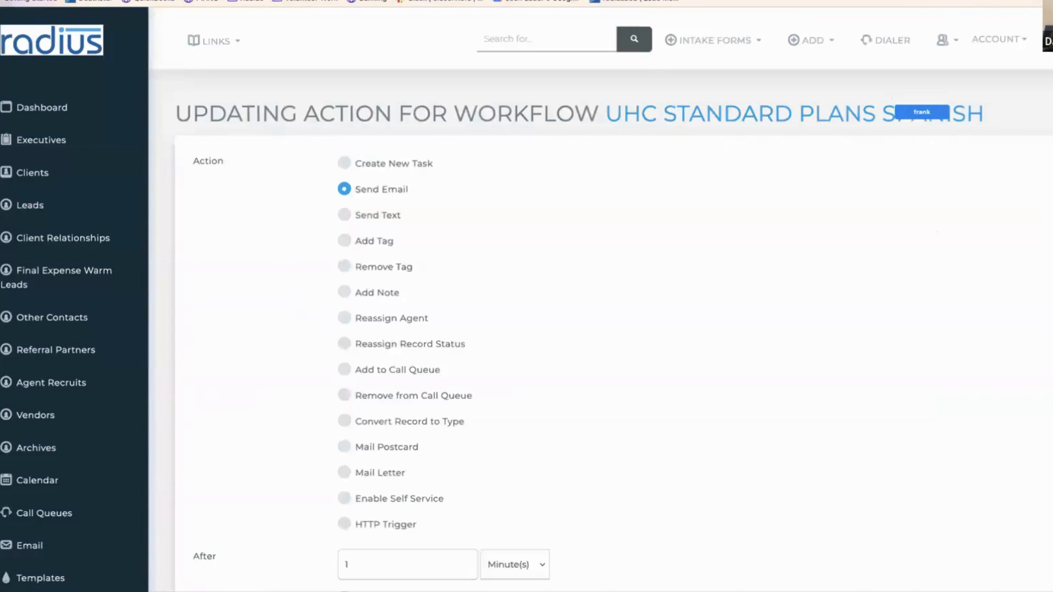
# - Switch the action to the Spanish Welcome What's Next - UHC IFP 2024 template, save, then go to Clients
pyautogui.scroll(-7, 999, 376)
pyautogui.click(830, 411)
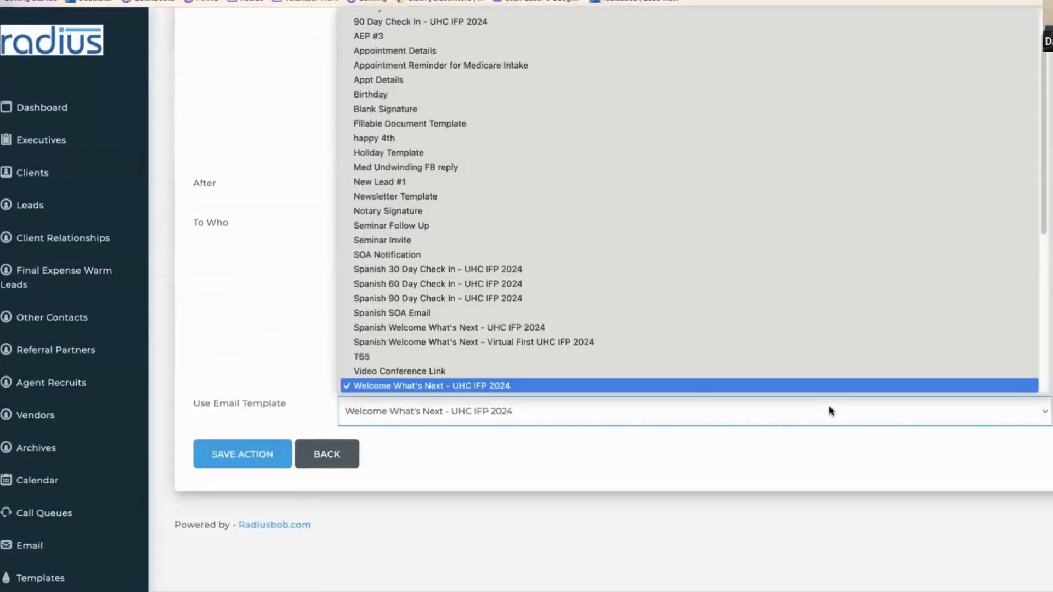
pyautogui.scroll(-5, 828, 403)
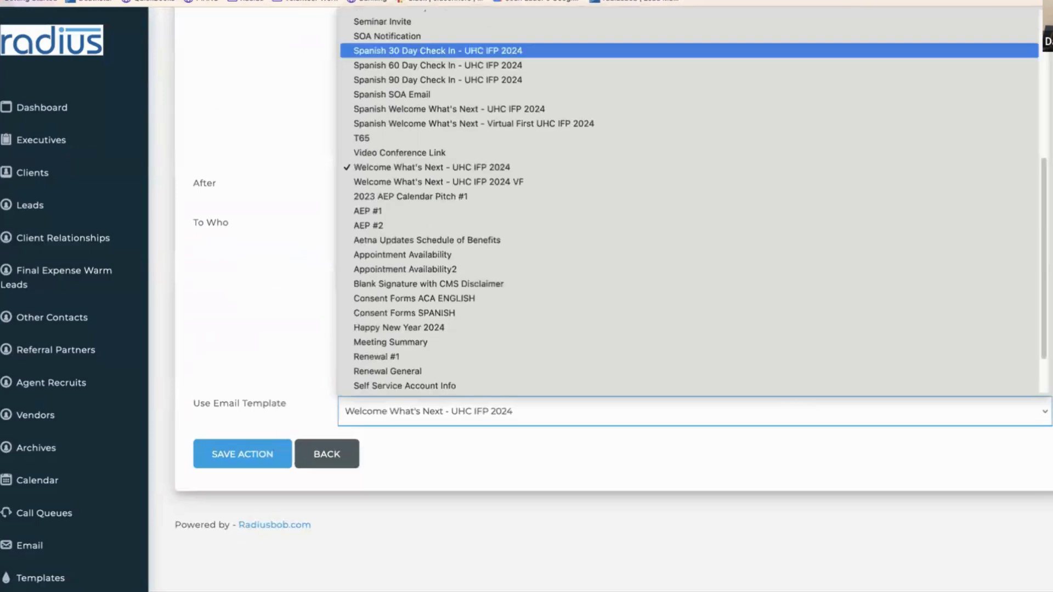
pyautogui.click(670, 111)
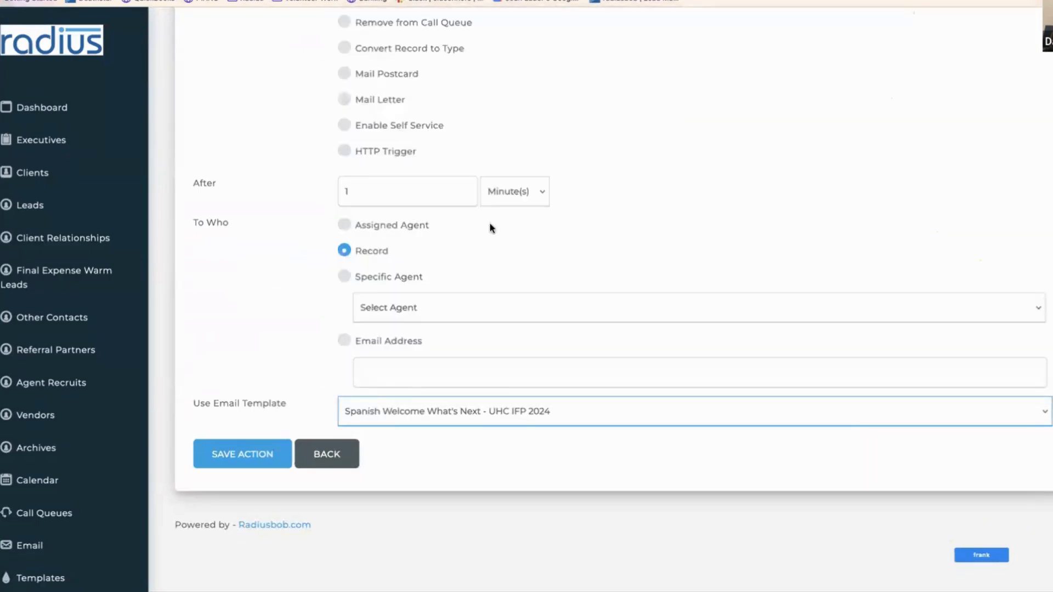
pyautogui.click(258, 463)
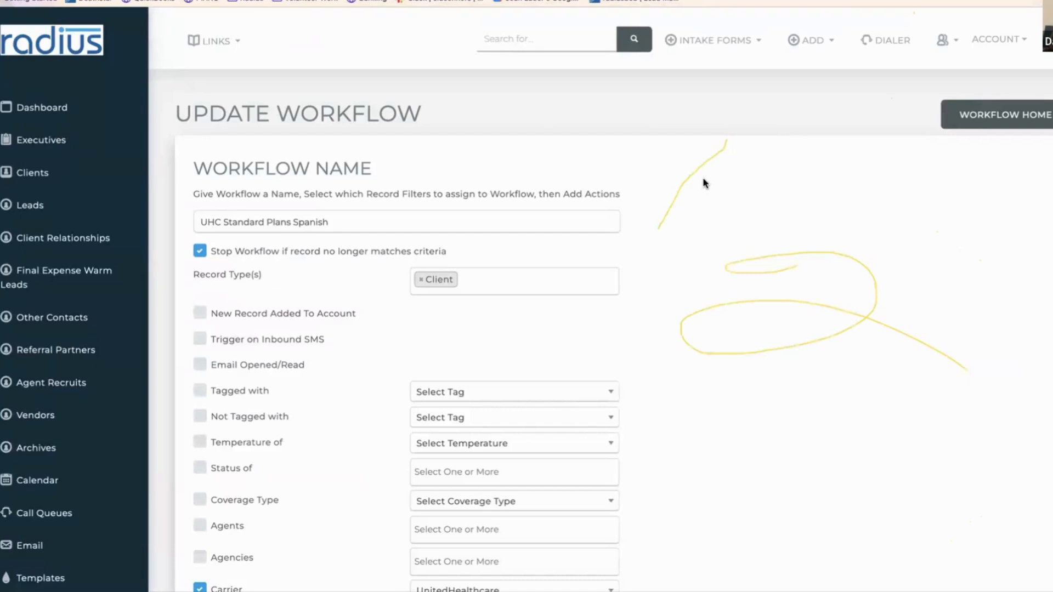
pyautogui.click(18, 171)
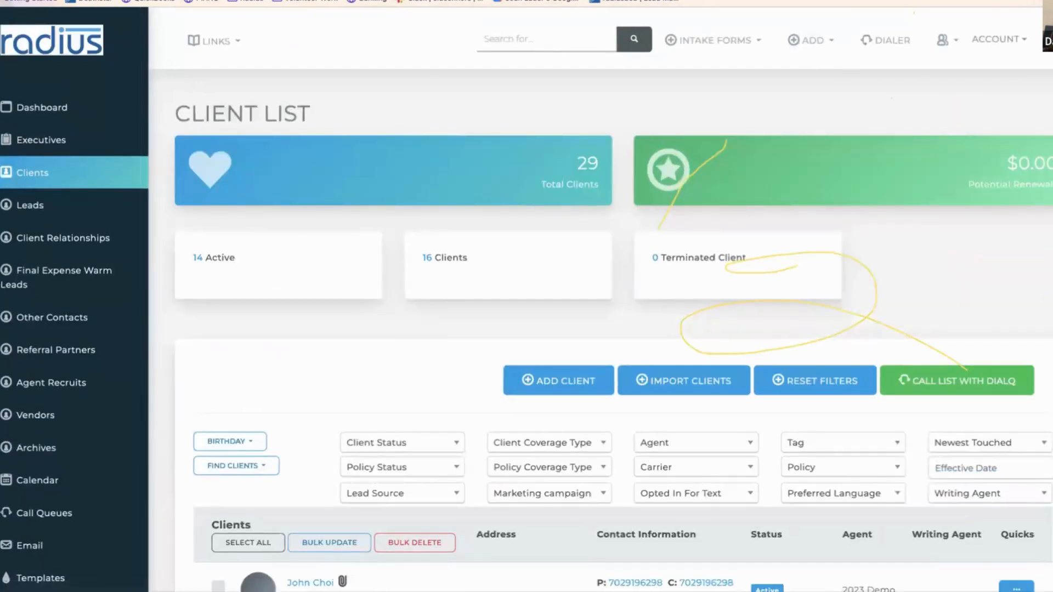
# - Open a client's record, show its Policies, and start a new policy
pyautogui.scroll(-7, 395, 234)
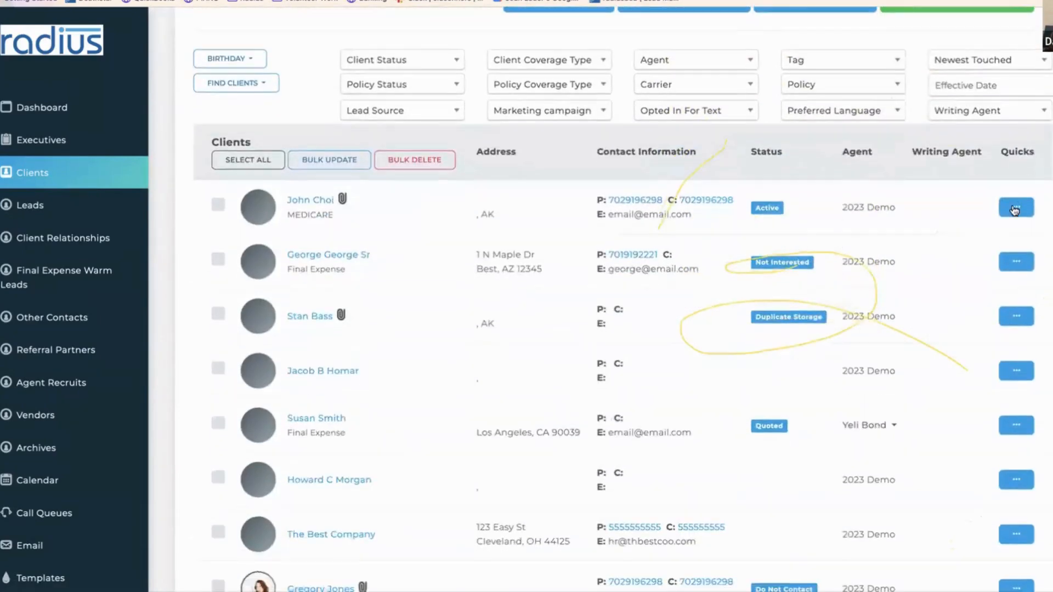
pyautogui.click(314, 201)
pyautogui.click(458, 410)
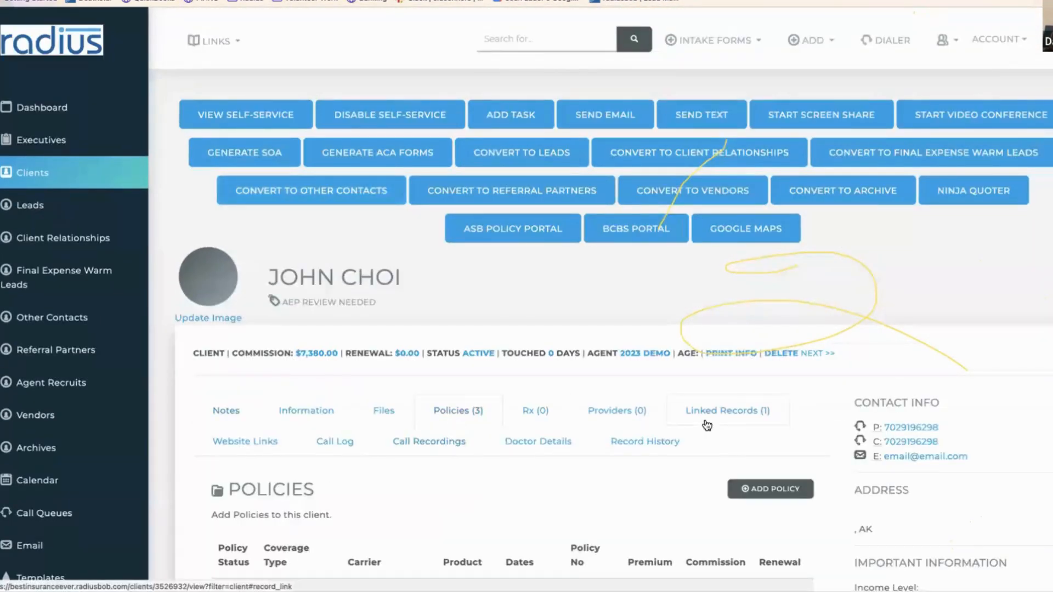
pyautogui.click(765, 494)
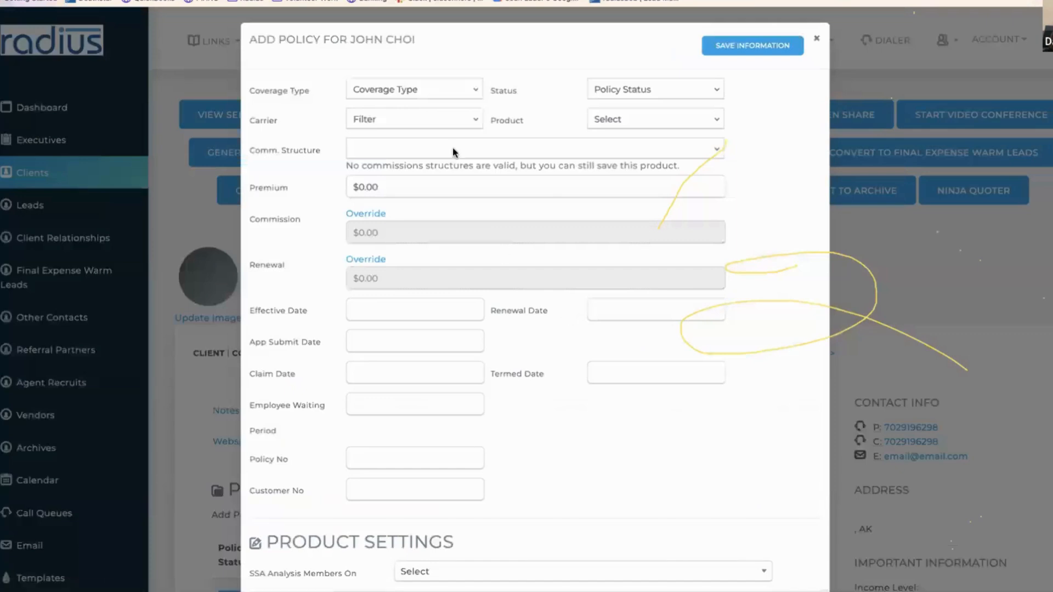
# - Set the policy to Health, Active, carrier UnitedHealthcare, plan UHC Bronze Virtual Access
pyautogui.click(451, 94)
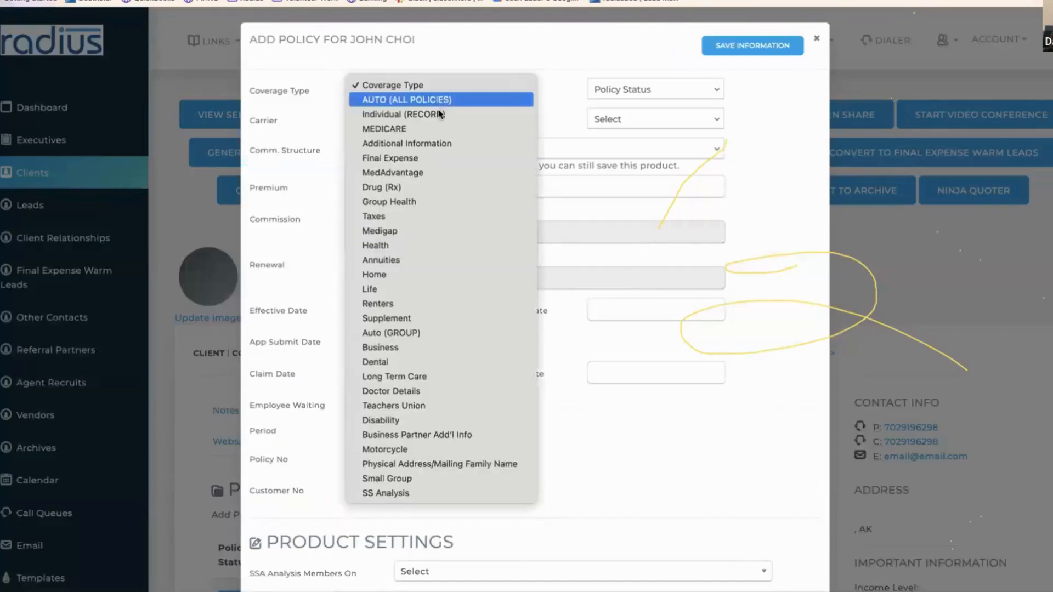
pyautogui.click(433, 245)
pyautogui.click(620, 94)
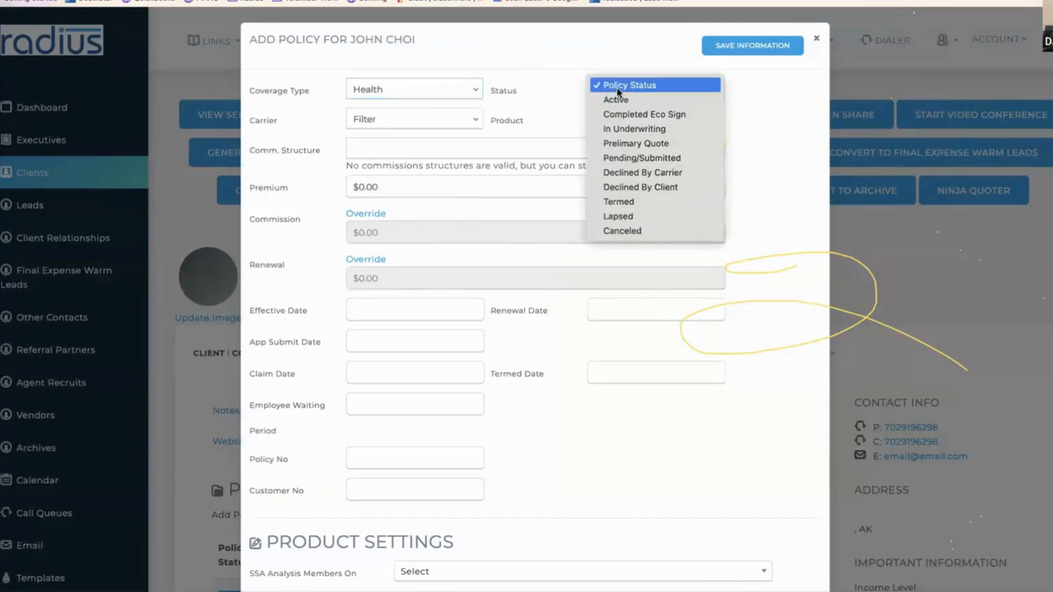
pyautogui.click(617, 99)
pyautogui.click(424, 121)
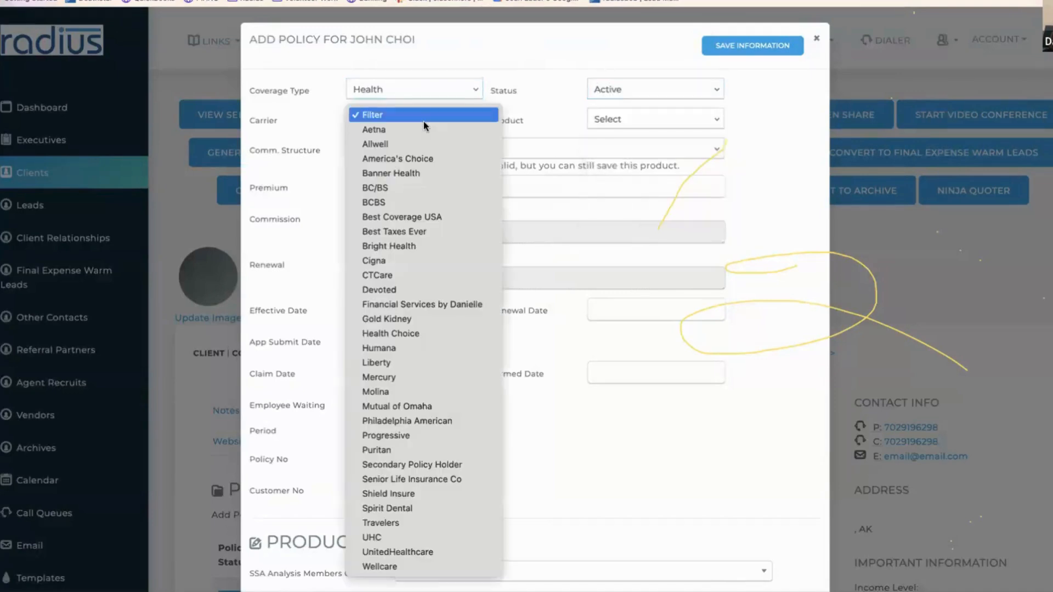
pyautogui.write('un')
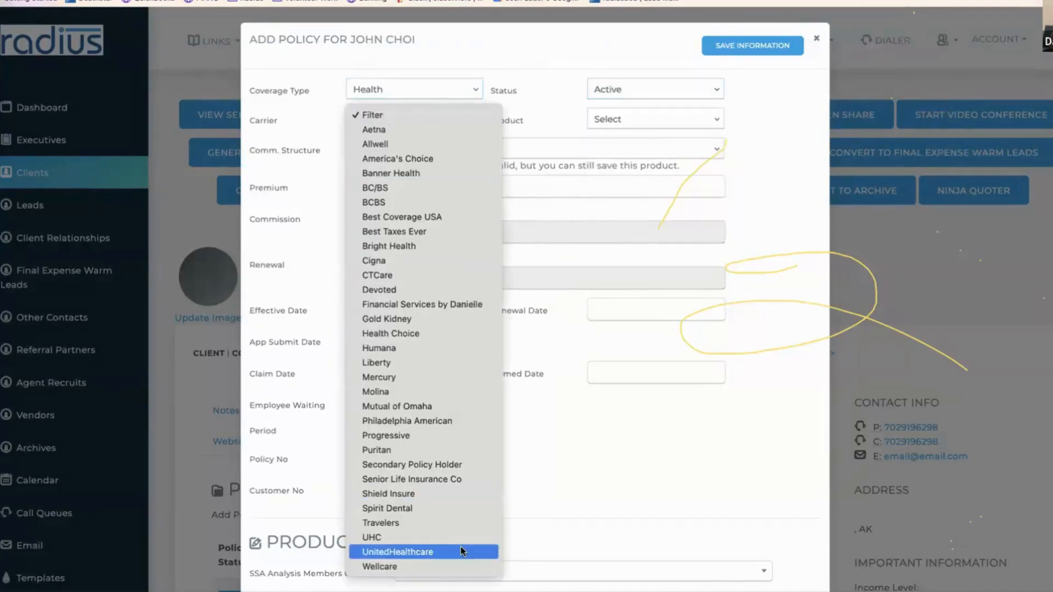
pyautogui.click(461, 550)
pyautogui.click(659, 117)
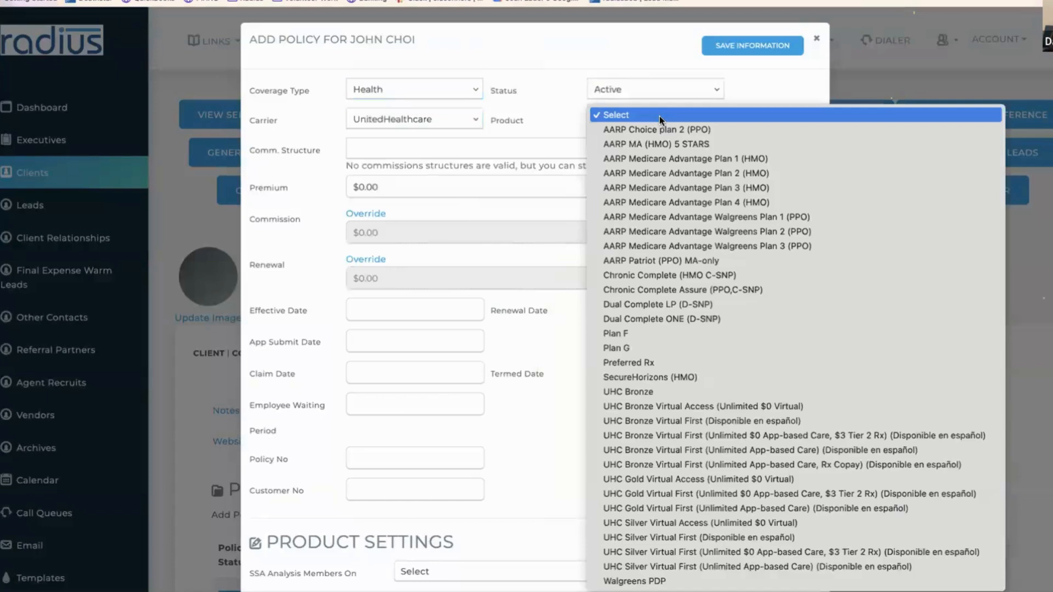
pyautogui.press('u')
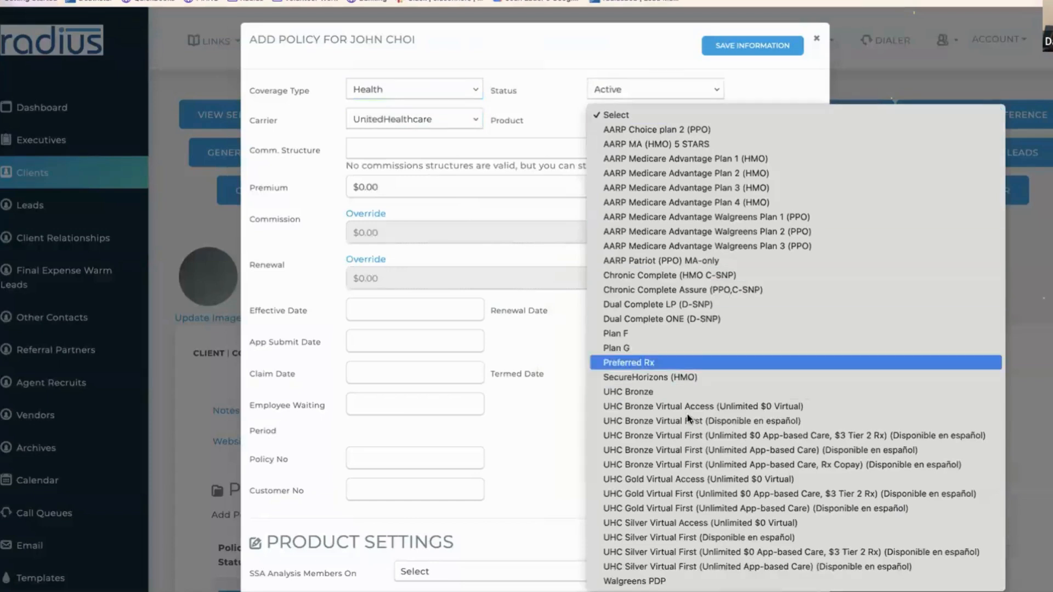
pyautogui.click(690, 406)
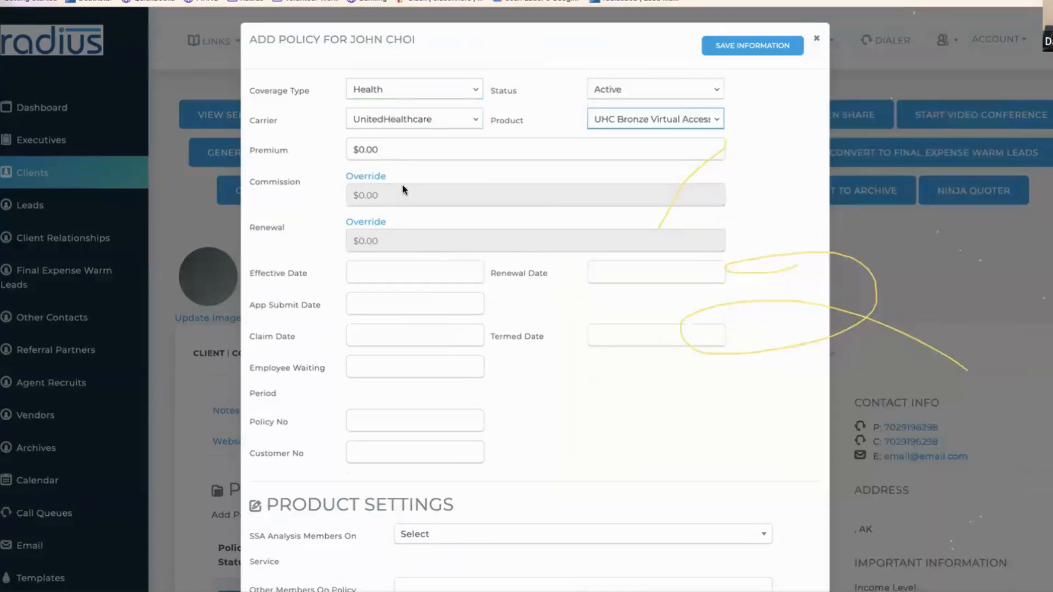
# - Enter effective 07/01/2024, renewal 1/1/2025, app submit 06/20/2024 and the policy number, then save
pyautogui.click(373, 273)
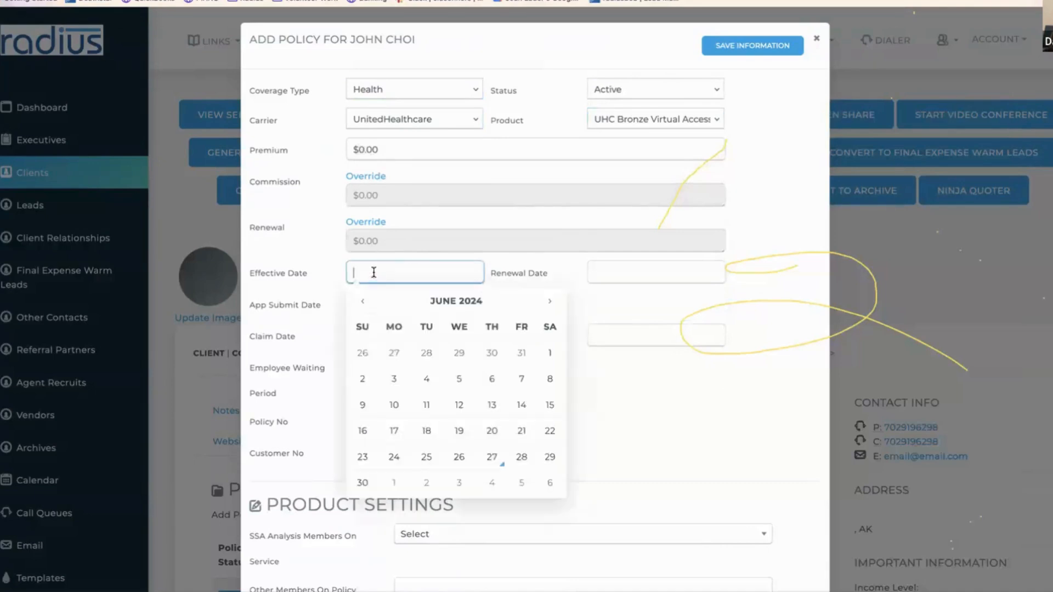
pyautogui.click(395, 481)
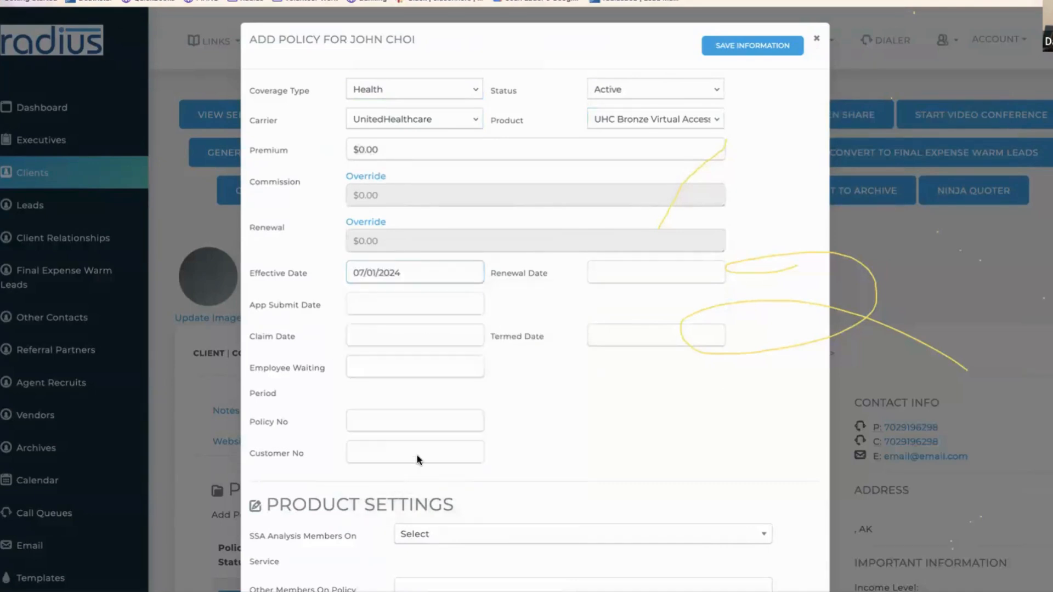
pyautogui.click(618, 272)
pyautogui.write('1/1/2025')
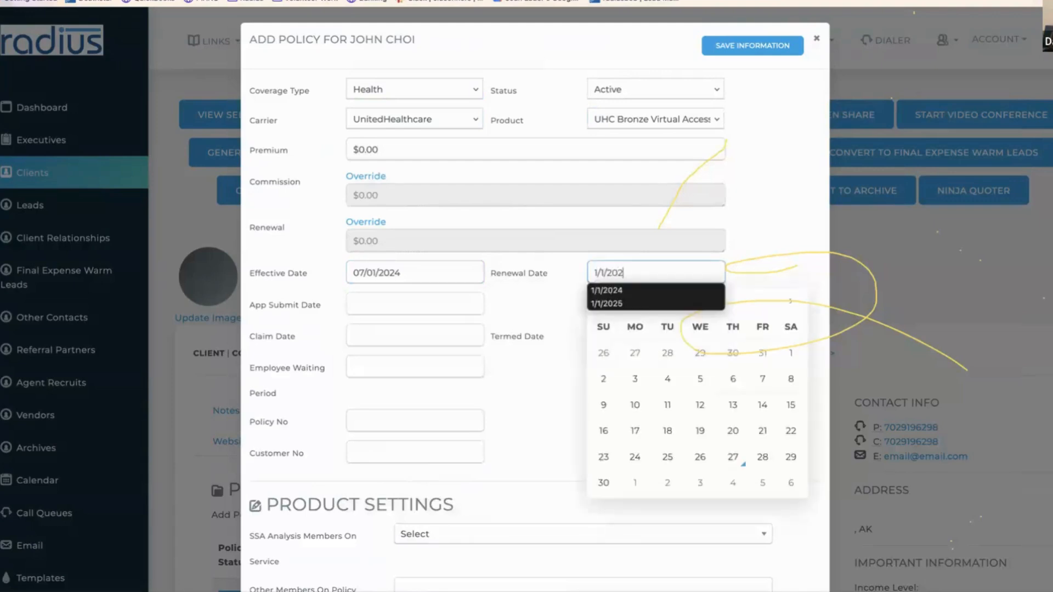
pyautogui.click(366, 297)
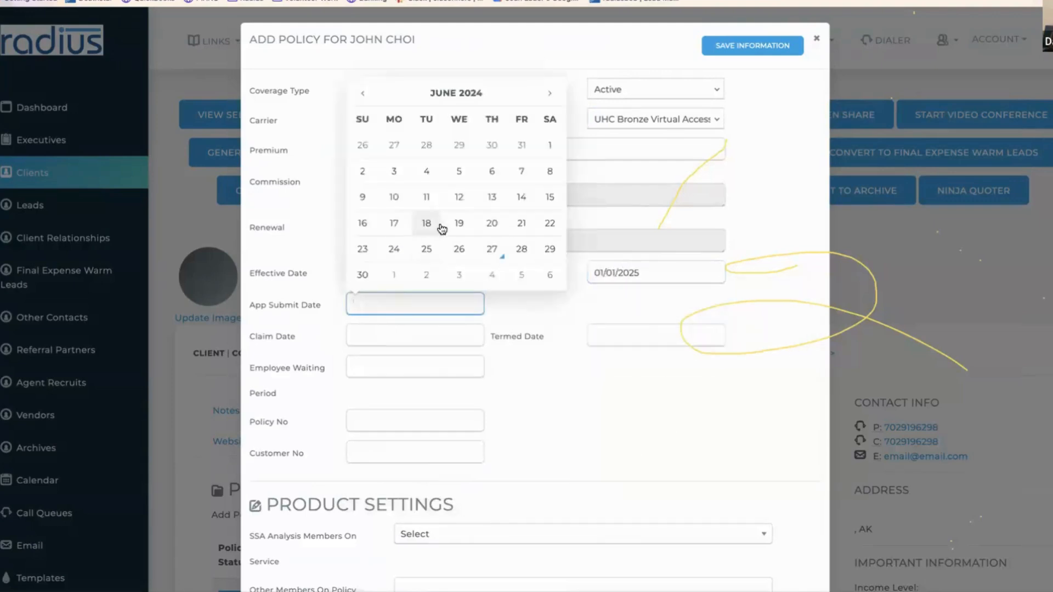
pyautogui.click(493, 223)
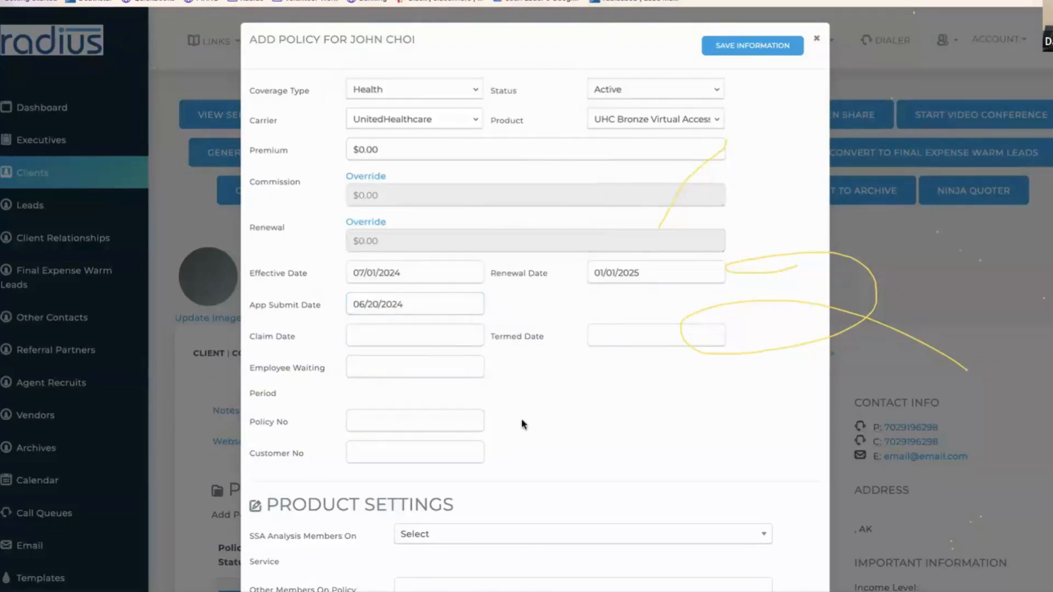
pyautogui.click(356, 422)
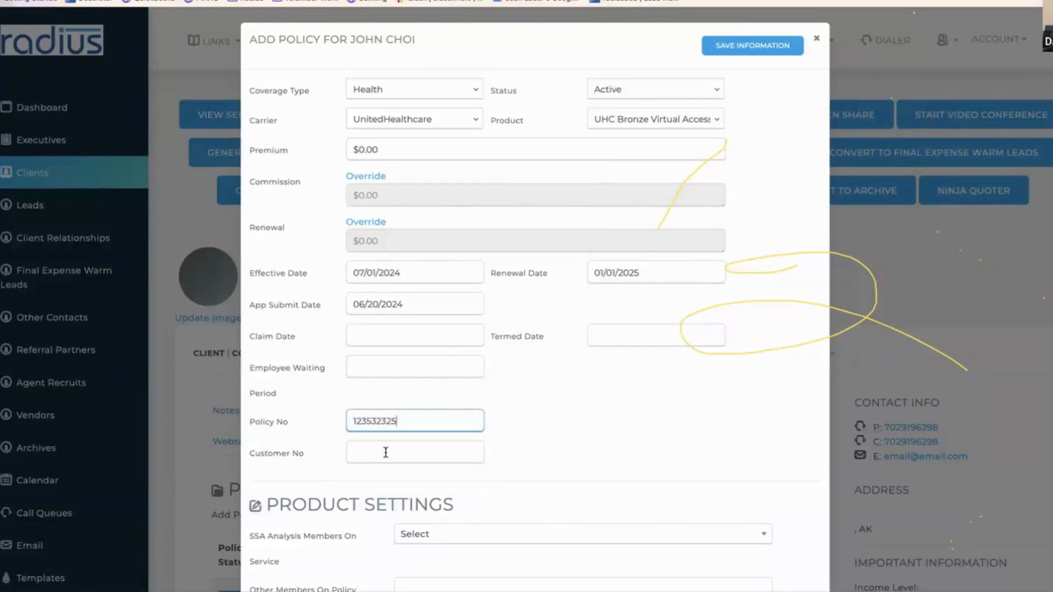
pyautogui.click(747, 46)
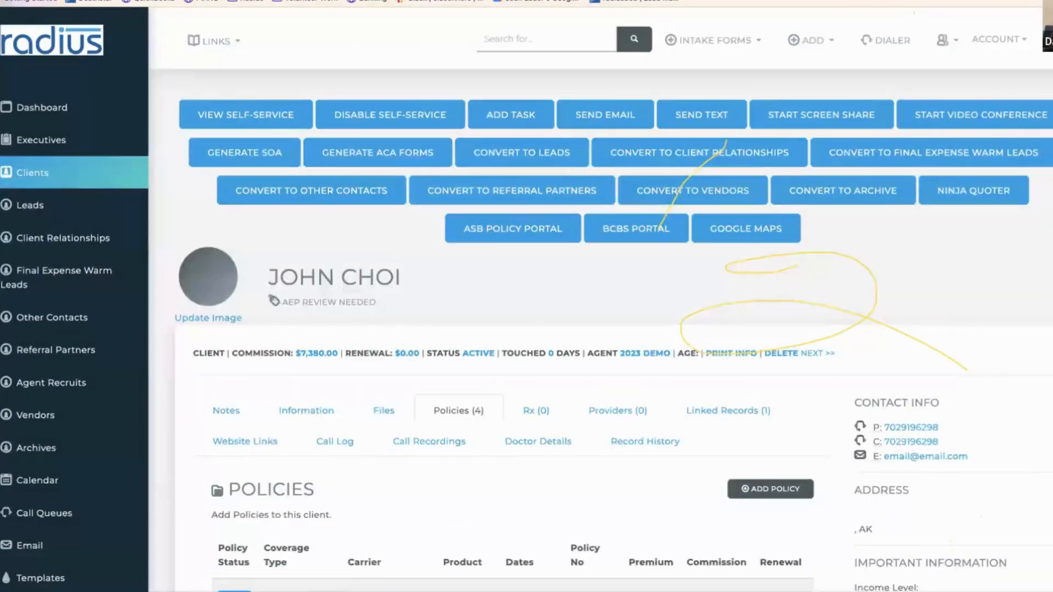
# - Change the client's Marketing campaign to Virtual First, save and confirm, then reload the client page
pyautogui.scroll(-4, 313, 210)
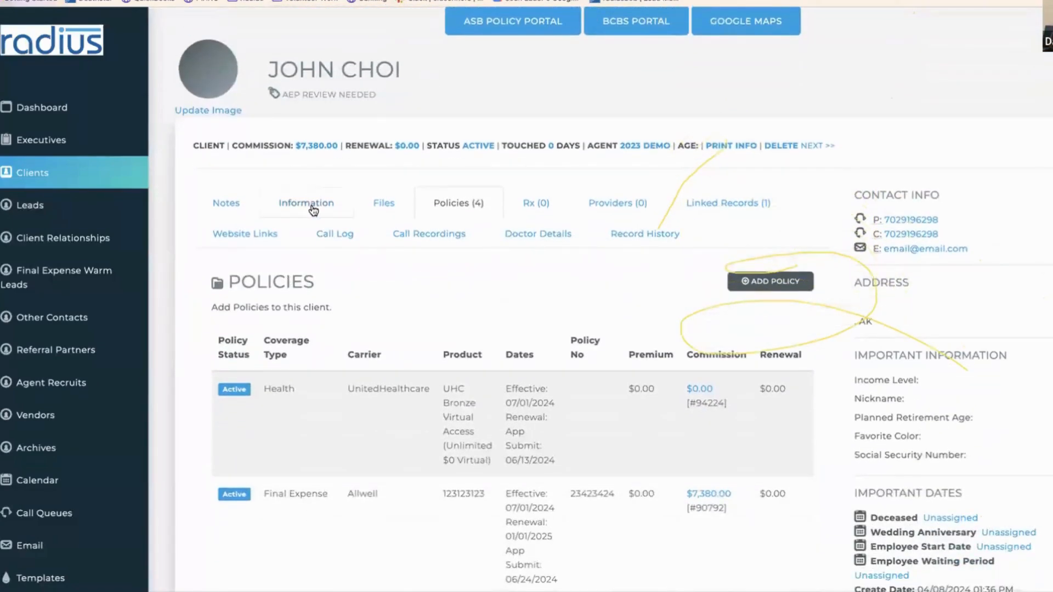
pyautogui.click(313, 208)
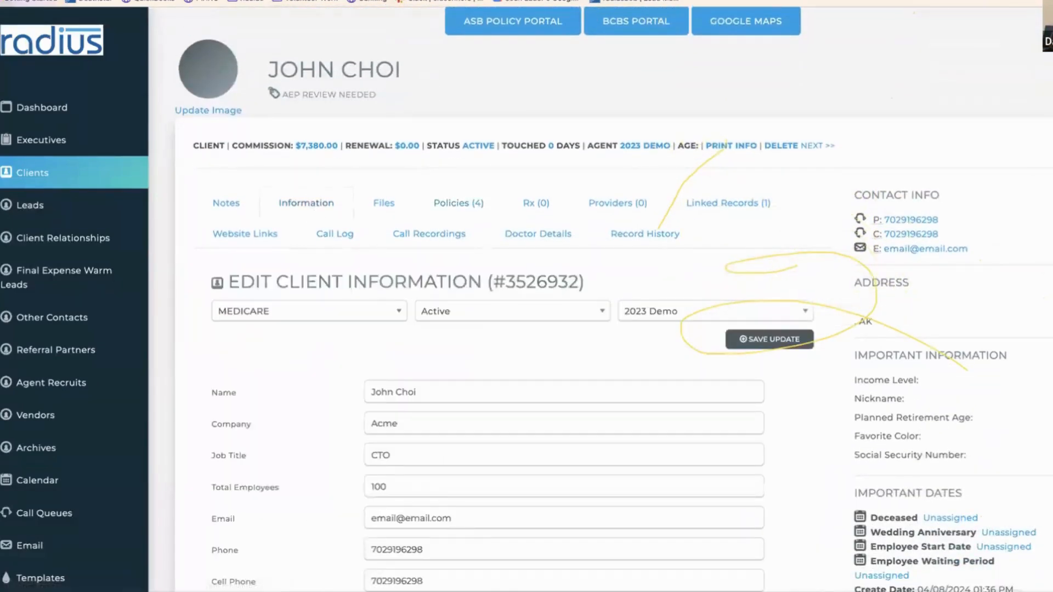
pyautogui.scroll(-10, 739, 291)
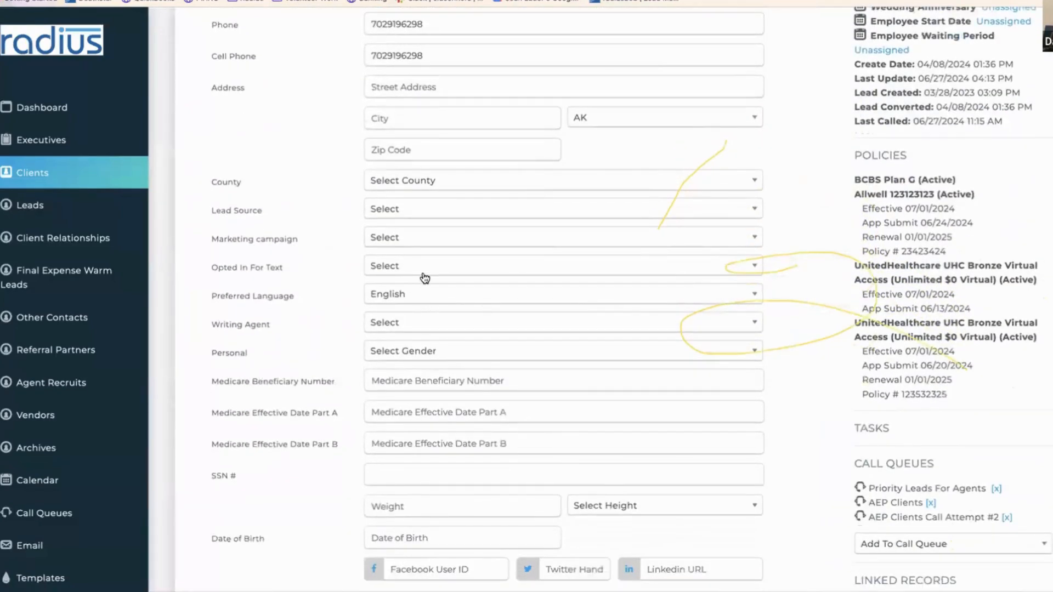
pyautogui.click(422, 244)
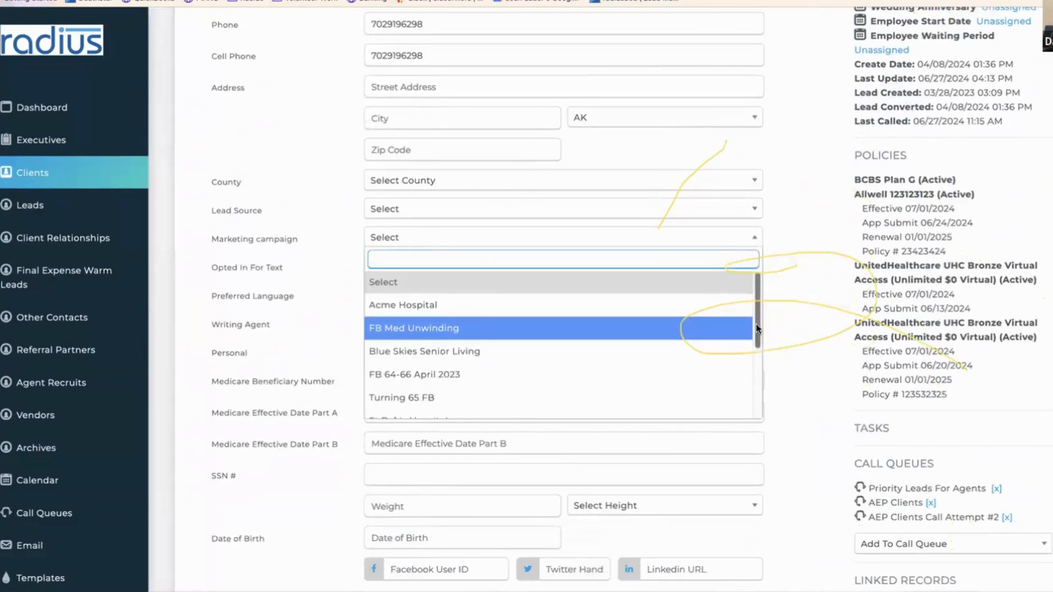
pyautogui.moveTo(756, 324); pyautogui.dragTo(741, 400)
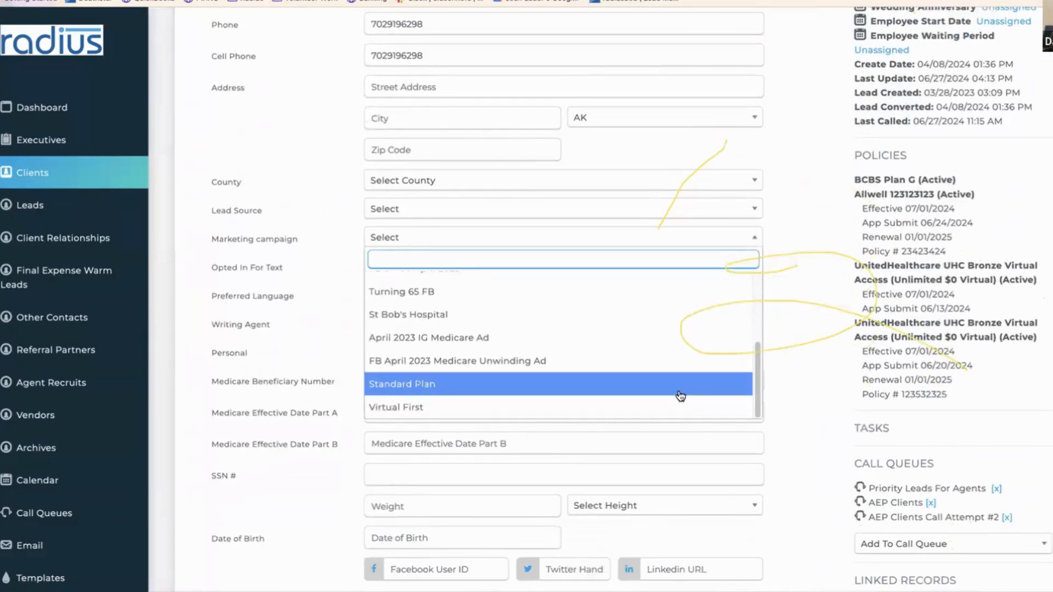
pyautogui.click(670, 412)
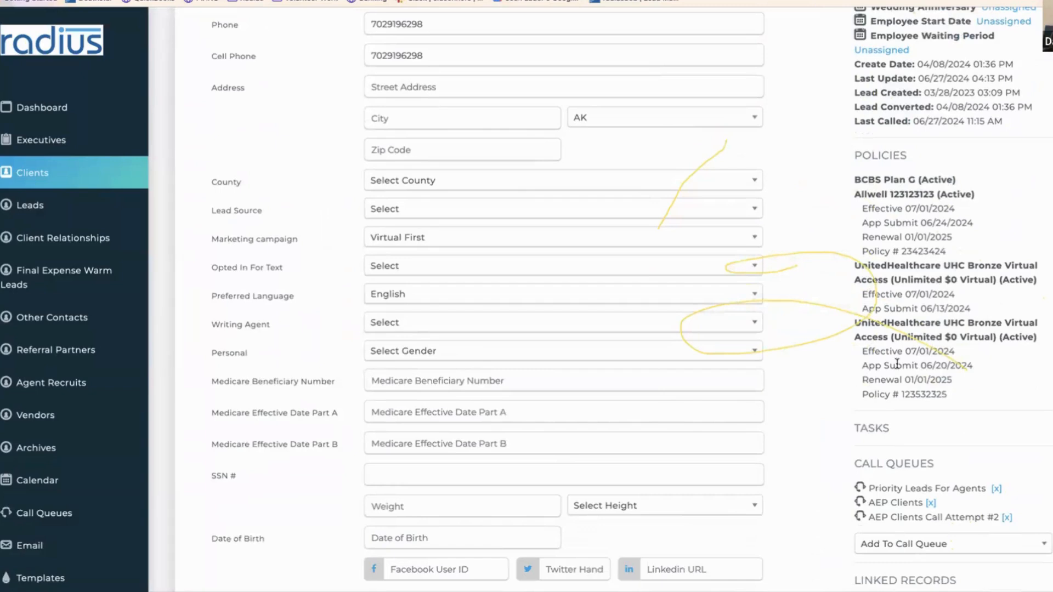
pyautogui.scroll(5, 795, 63)
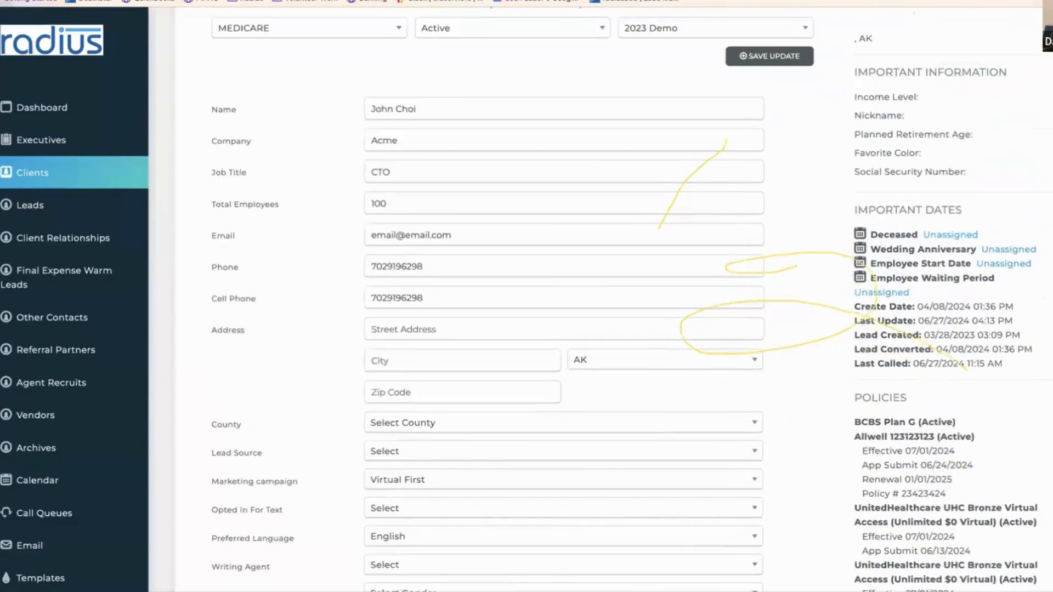
pyautogui.click(796, 64)
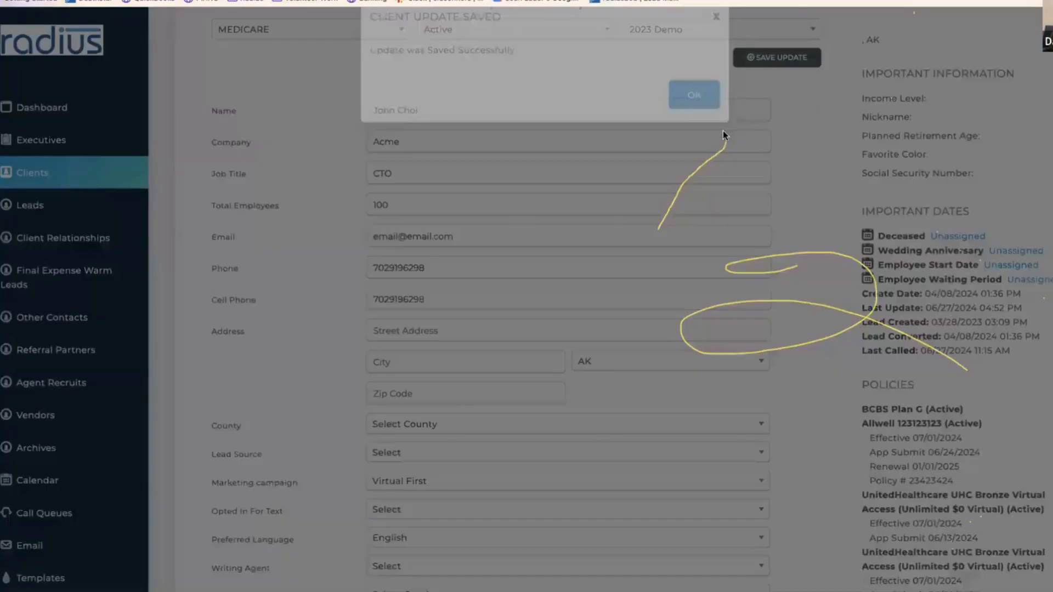
pyautogui.click(695, 117)
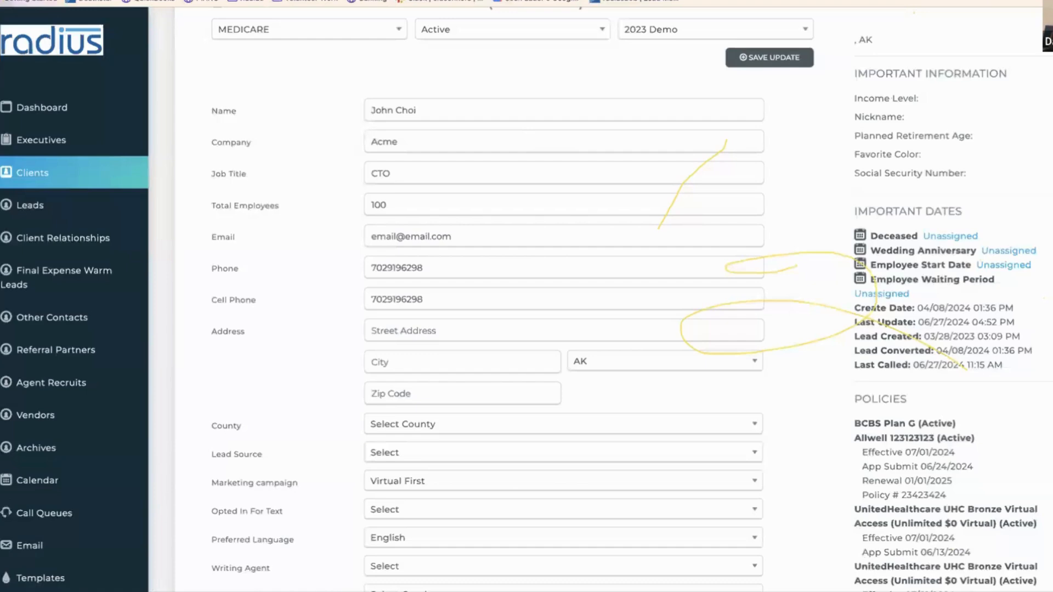
pyautogui.hotkey('alt', 'Left')
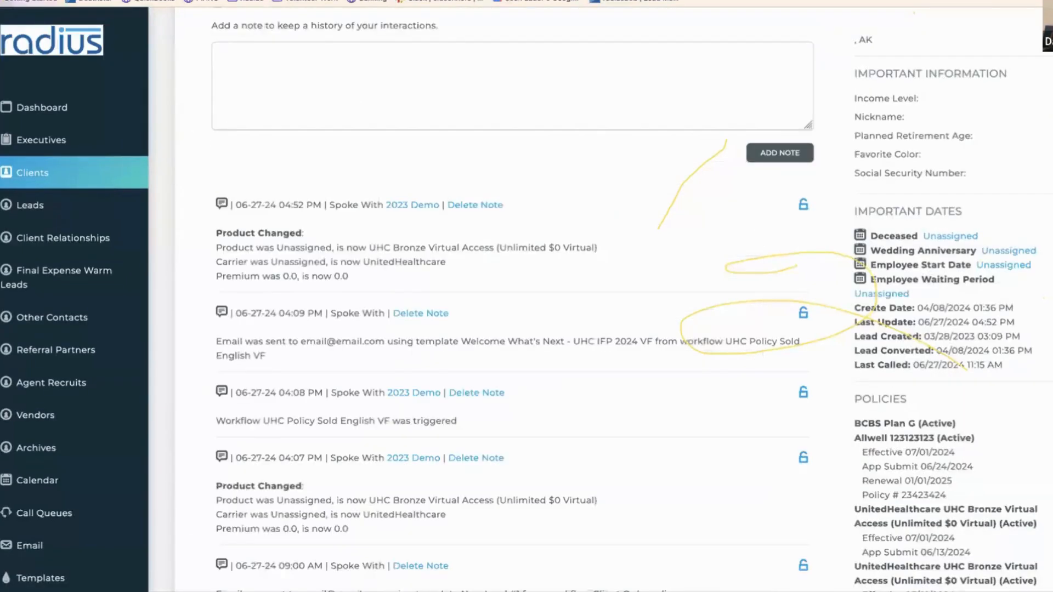
# - Review the client notes, highlight the 'Workflow UHC Policy Sold English VF was triggered' note, then return to Clients
pyautogui.scroll(-7, 519, 203)
pyautogui.scroll(6, 520, 203)
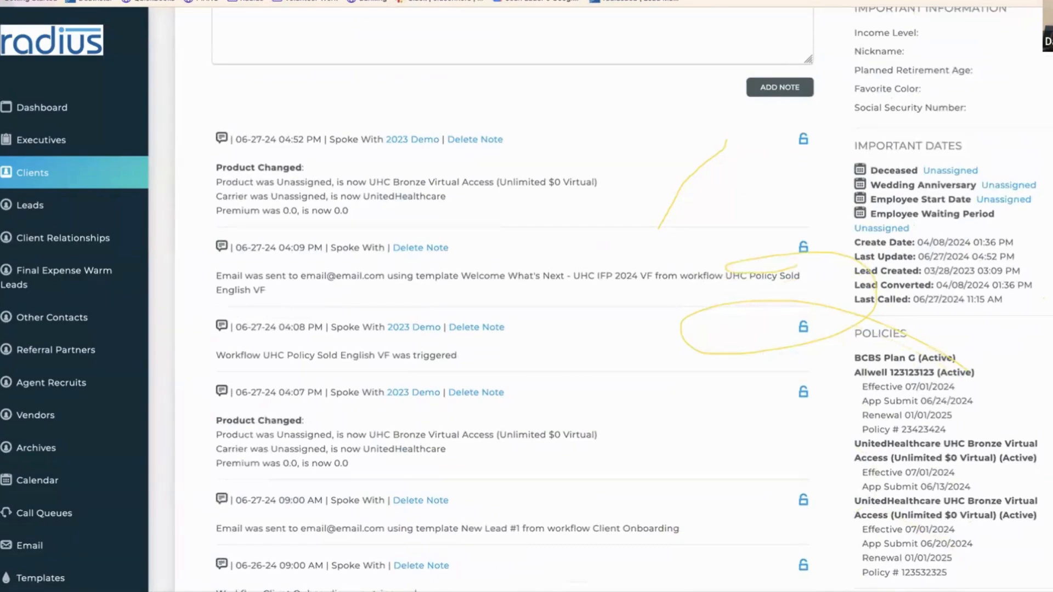
pyautogui.scroll(-15, 631, 296)
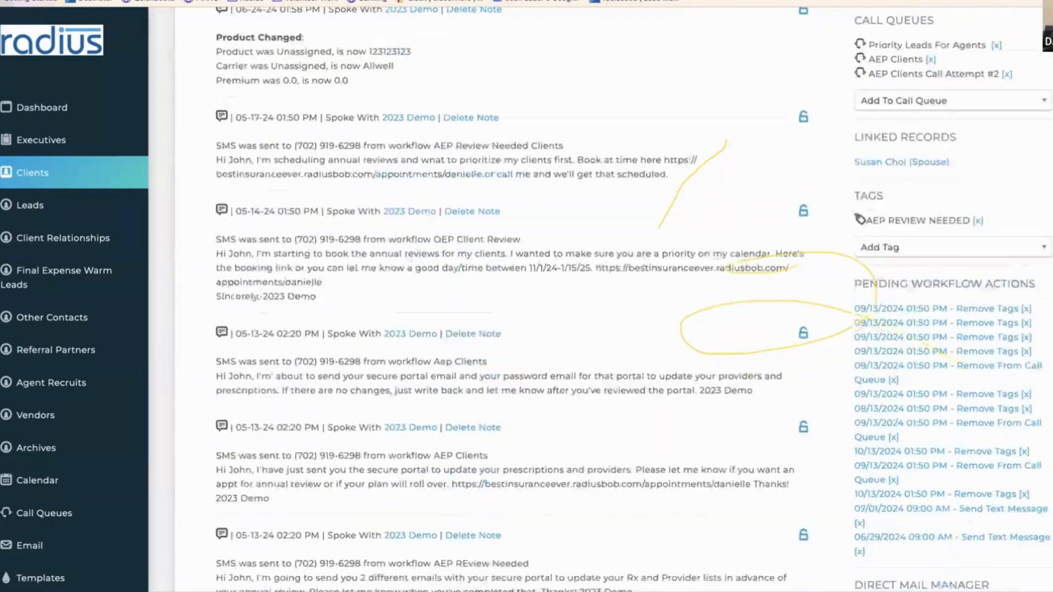
pyautogui.scroll(-1, 1038, 163)
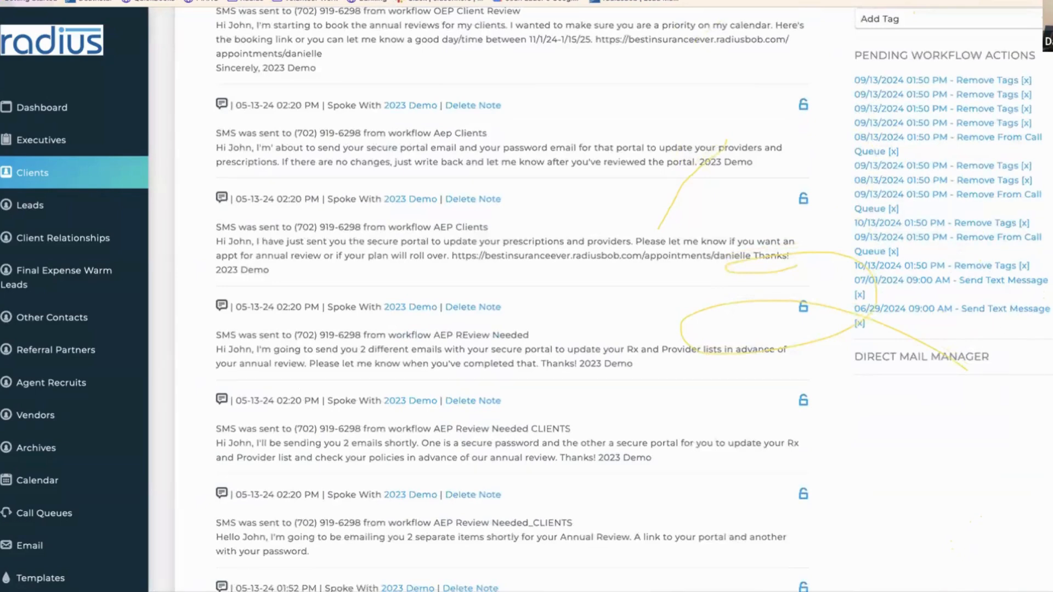
pyautogui.scroll(15, 631, 296)
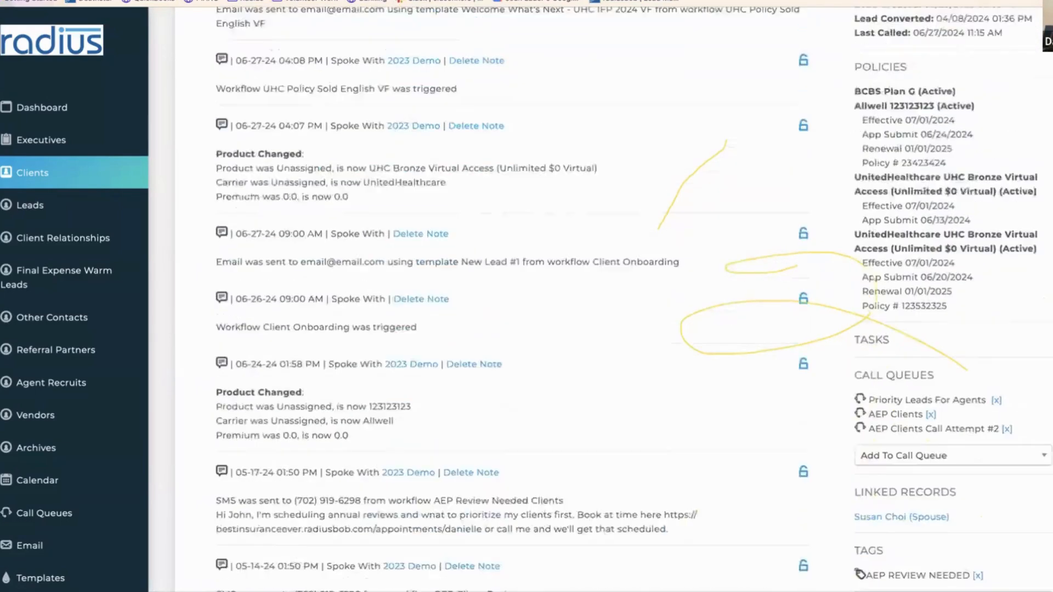
pyautogui.scroll(5, 631, 296)
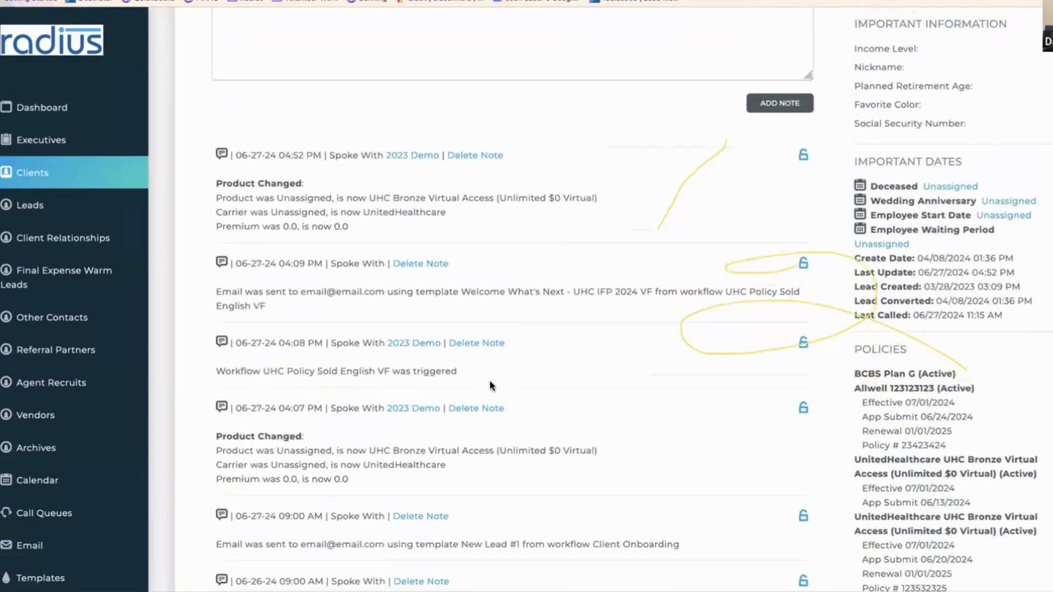
pyautogui.moveTo(490, 386); pyautogui.dragTo(173, 341)
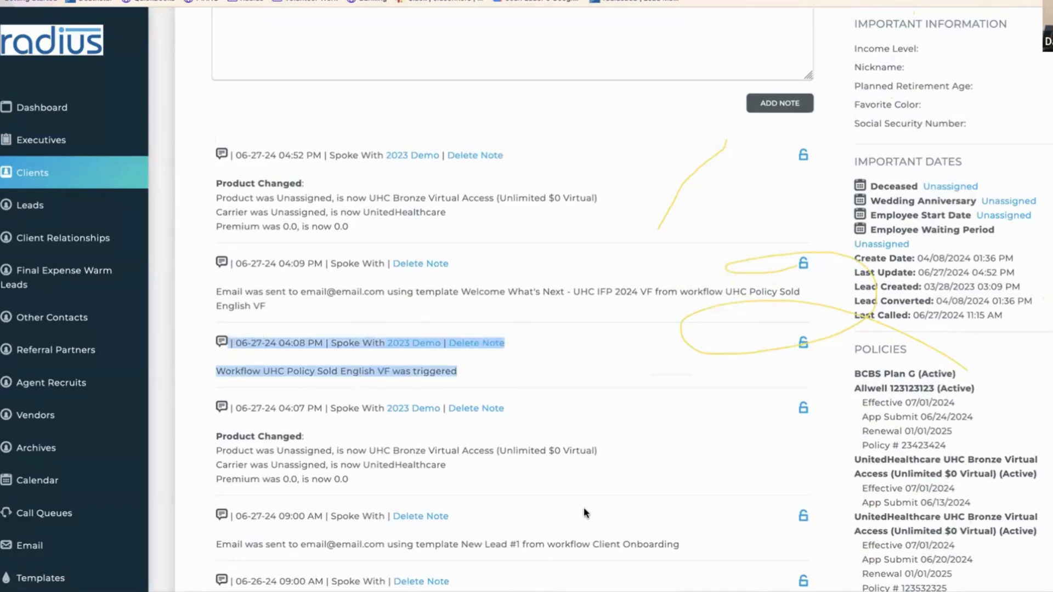
pyautogui.click(53, 185)
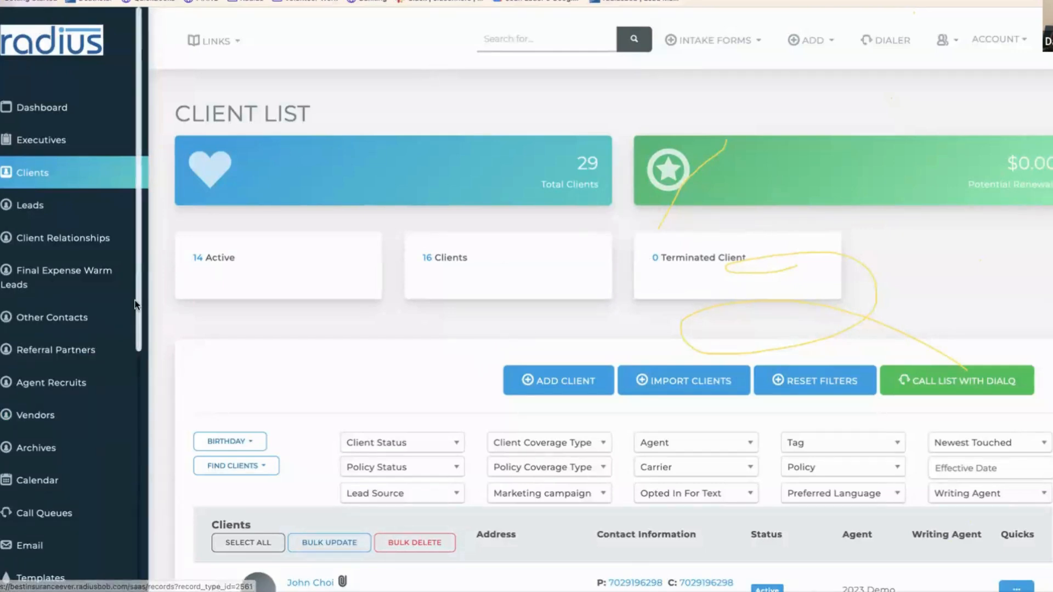
# - In Settings > Products, add a product named 'UHC Bronze Virtual First (Unlimited $0 App-based Care, $3 Tier 2 Rx) (Disponible en español)'
pyautogui.scroll(-6, 108, 555)
pyautogui.click(50, 559)
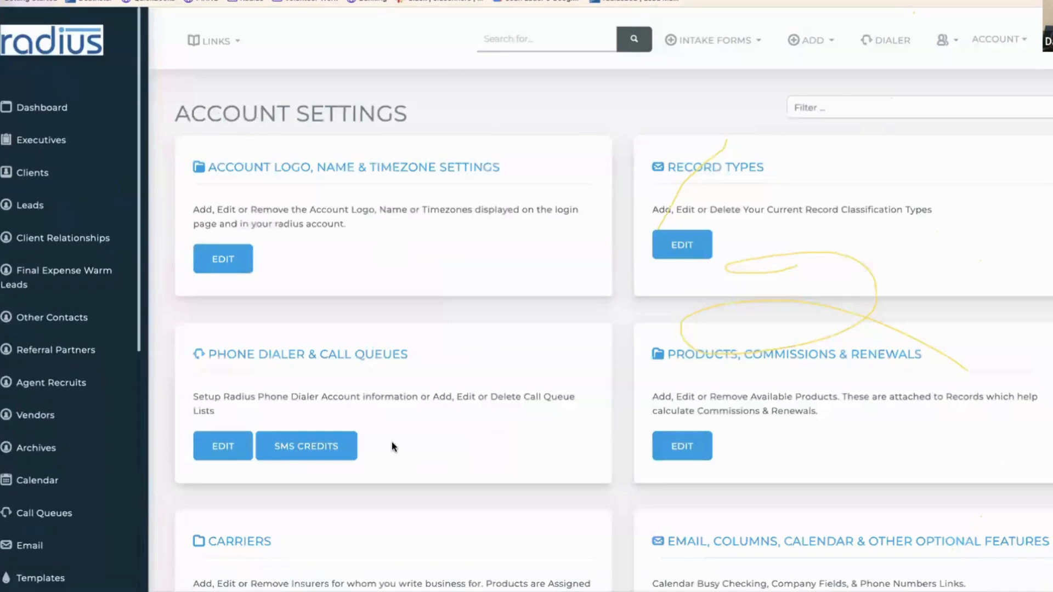
pyautogui.click(682, 448)
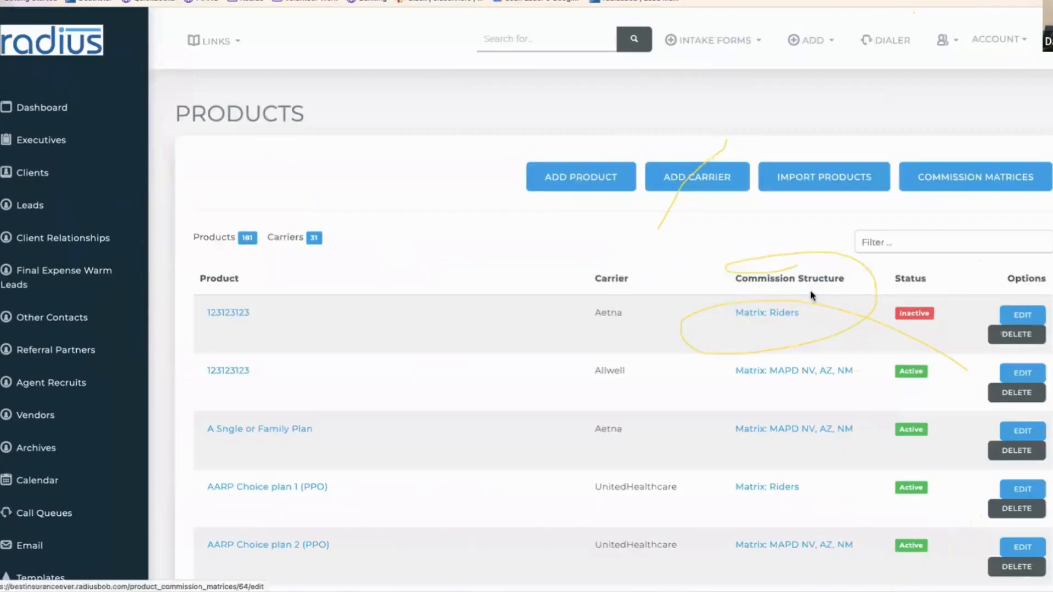
pyautogui.click(594, 176)
pyautogui.click(621, 211)
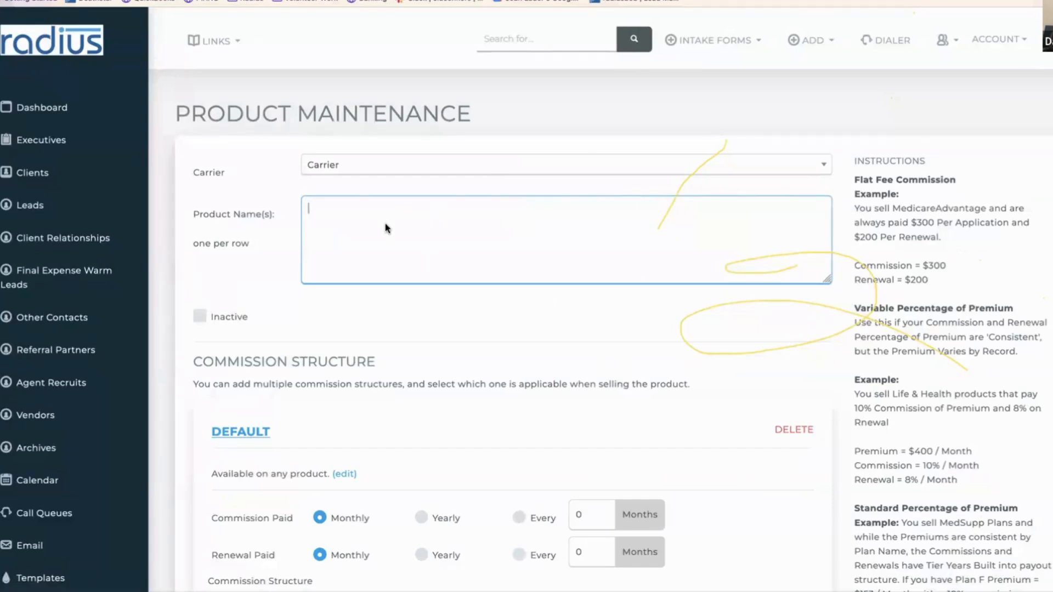
pyautogui.write('UHC Bronze Virtual First (Unlimited $0 App-based Care, $3 Tier 2 Rx) (Disponible en español)')
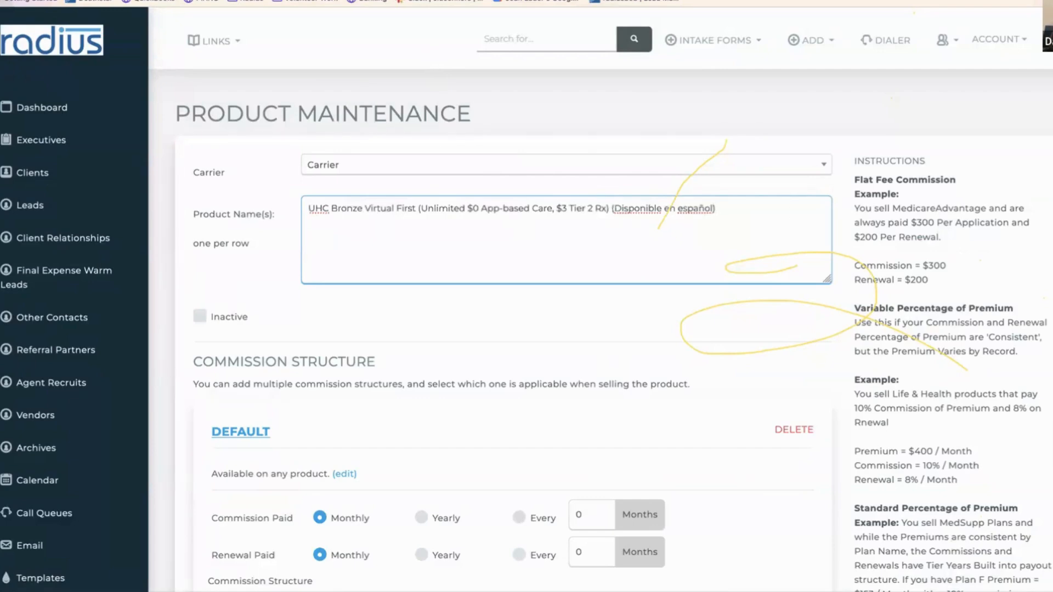
pyautogui.scroll(-10, 940, 388)
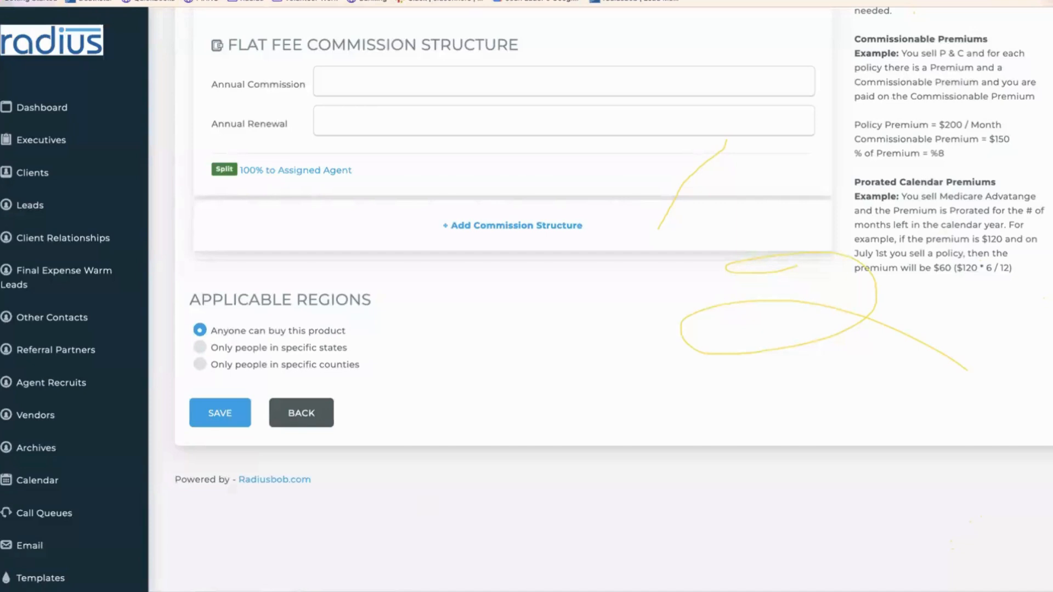
pyautogui.scroll(-5, 133, 433)
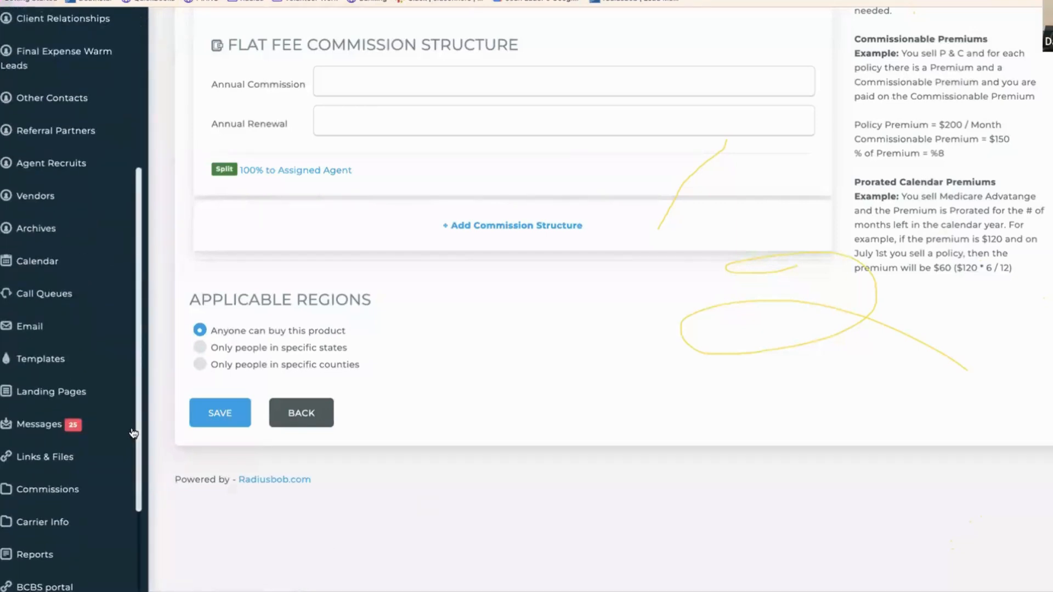
pyautogui.scroll(-1, 133, 433)
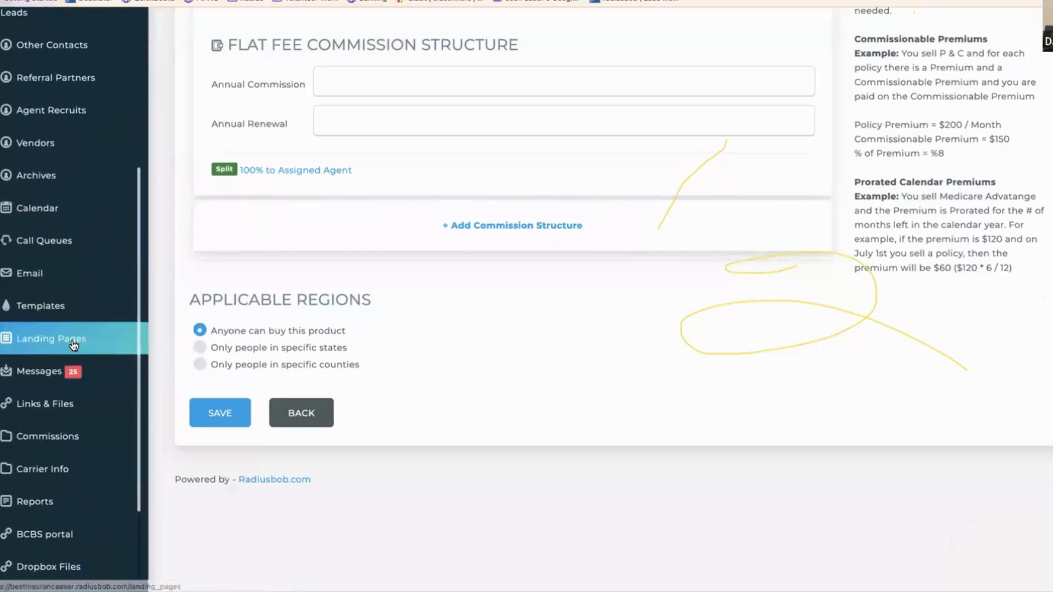
# - Filter Templates for 'virtual' and open Welcome What's Next - UHC IFP 2024 VF in the editor
pyautogui.click(35, 316)
pyautogui.click(872, 230)
pyautogui.write('v')
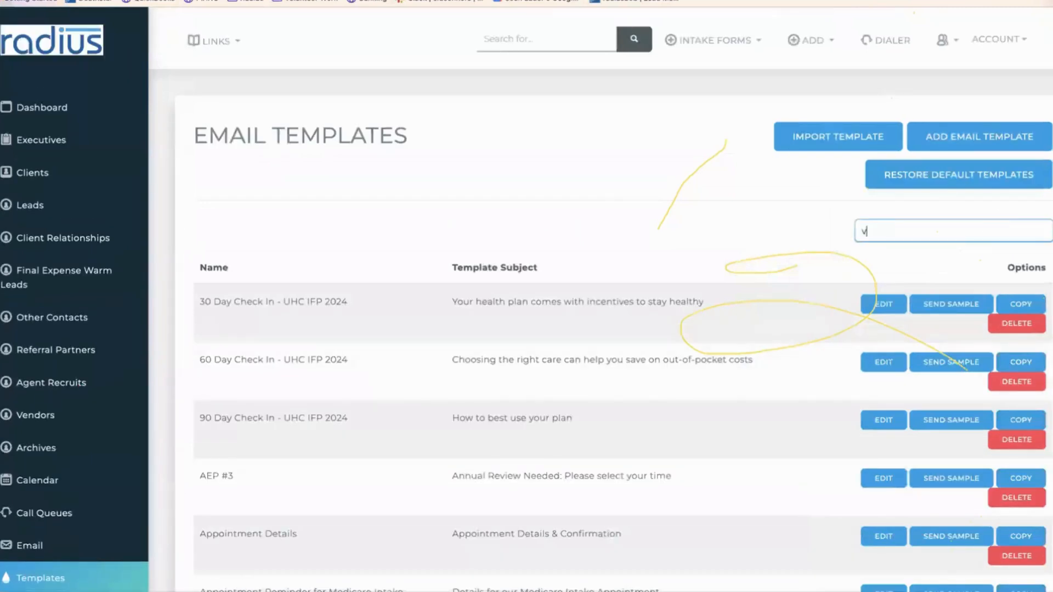
pyautogui.write('ritu')
pyautogui.press('BackSpace')
pyautogui.press('BackSpace')
pyautogui.press('BackSpace')
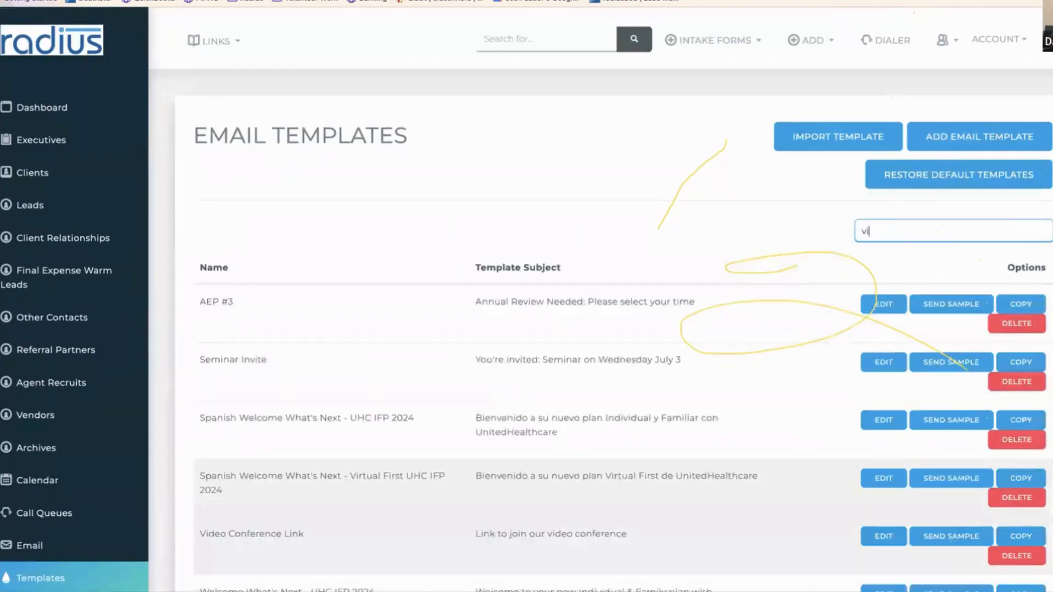
pyautogui.write('irrtu')
pyautogui.write('t')
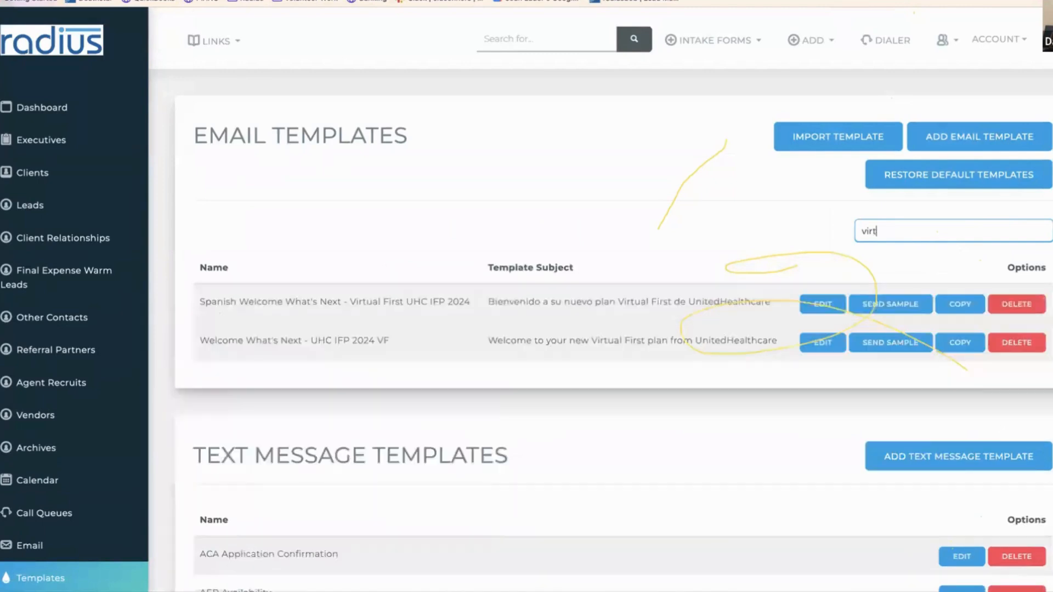
pyautogui.click(822, 347)
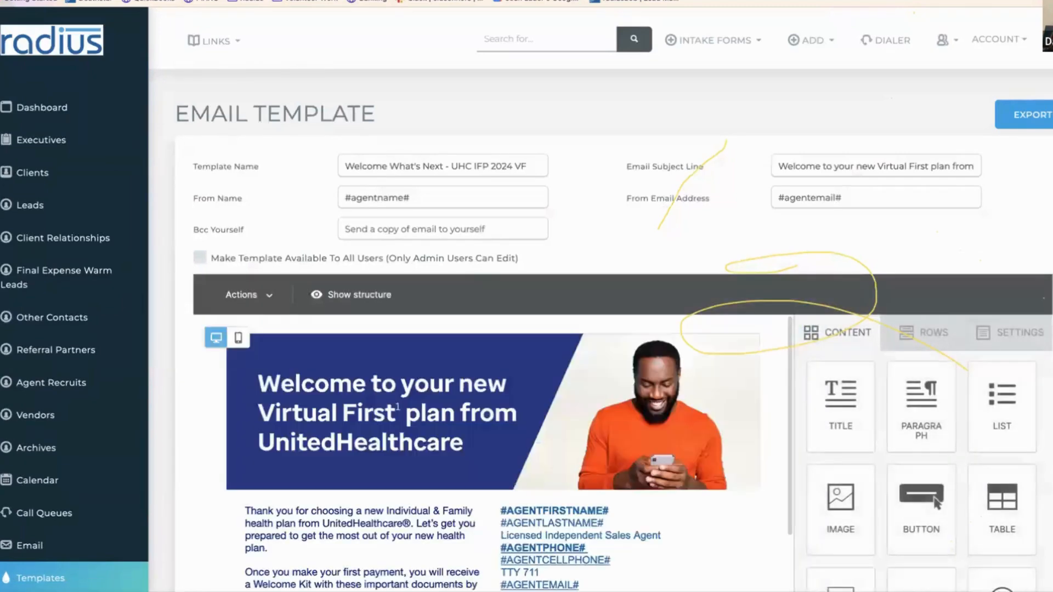
pyautogui.scroll(-6, 500, 251)
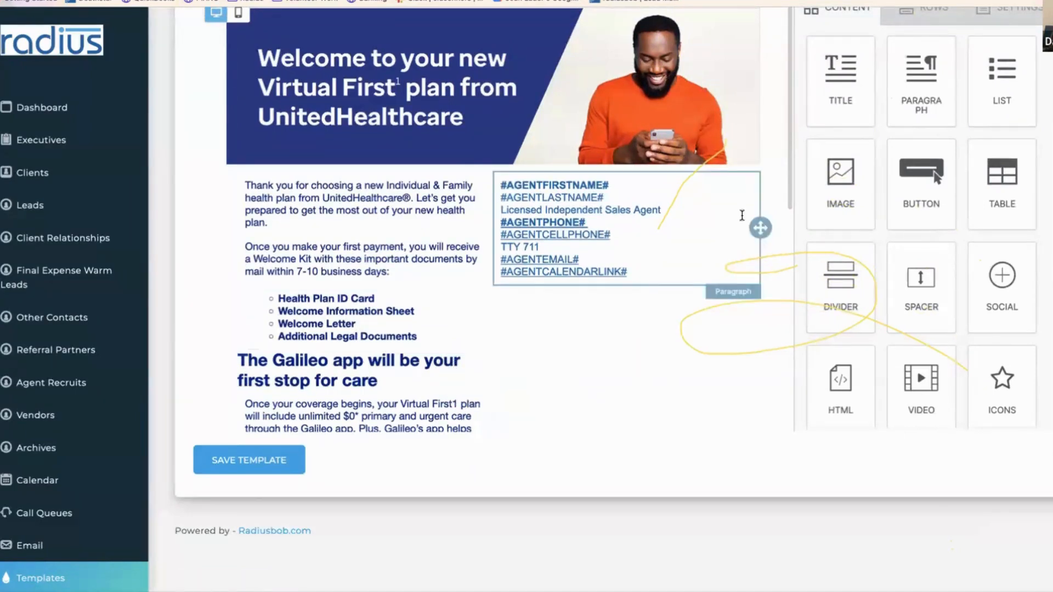
pyautogui.moveTo(788, 177); pyautogui.dragTo(738, 296)
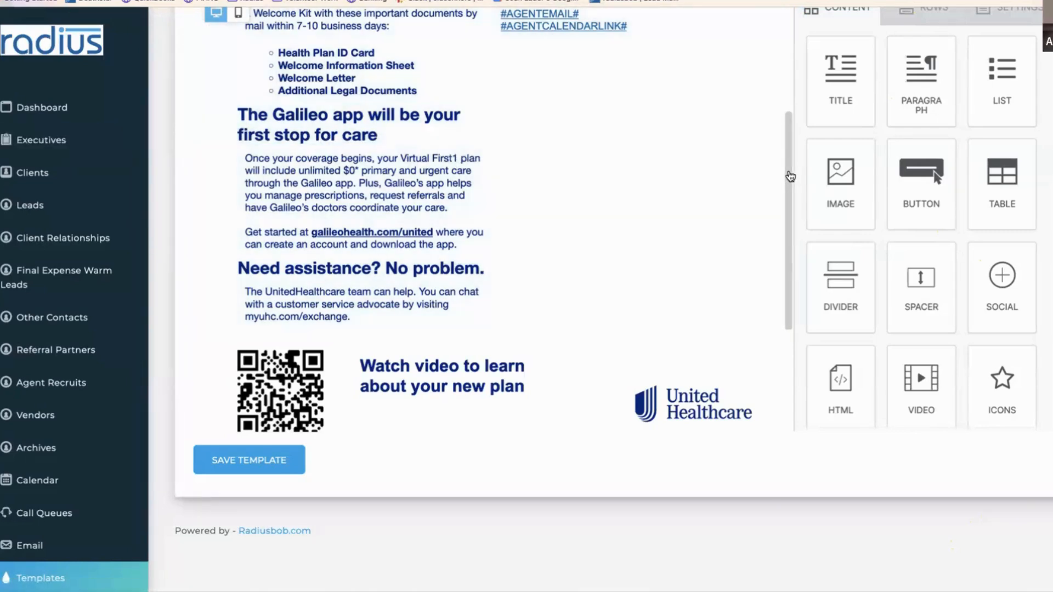
pyautogui.moveTo(790, 176); pyautogui.dragTo(786, 37)
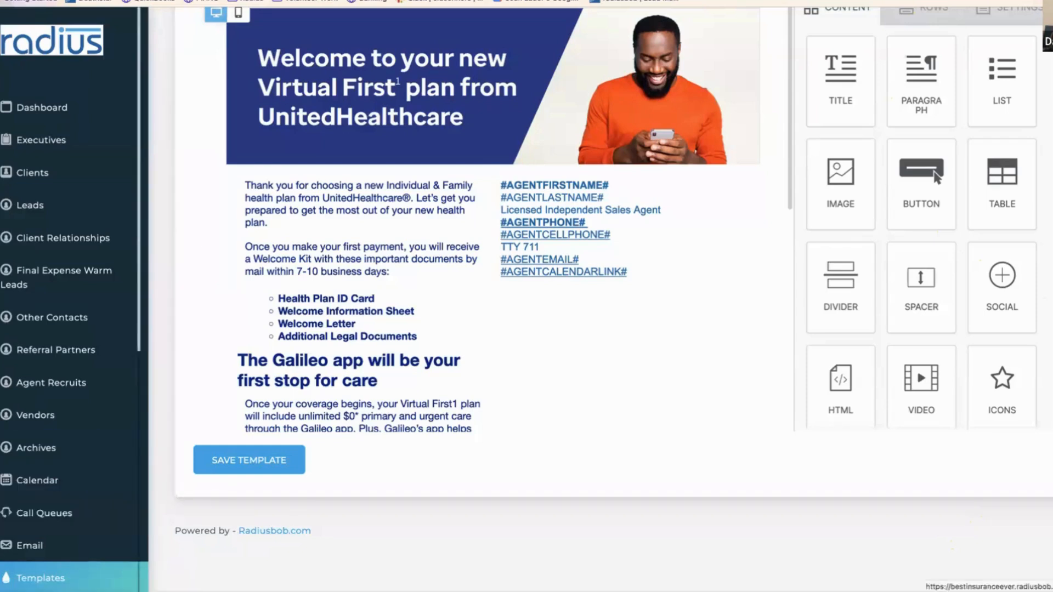
# - Back in Templates, filter by 'uhc' and edit the 30 Day Check In - UHC IFP 2024 row
pyautogui.scroll(-5, 81, 352)
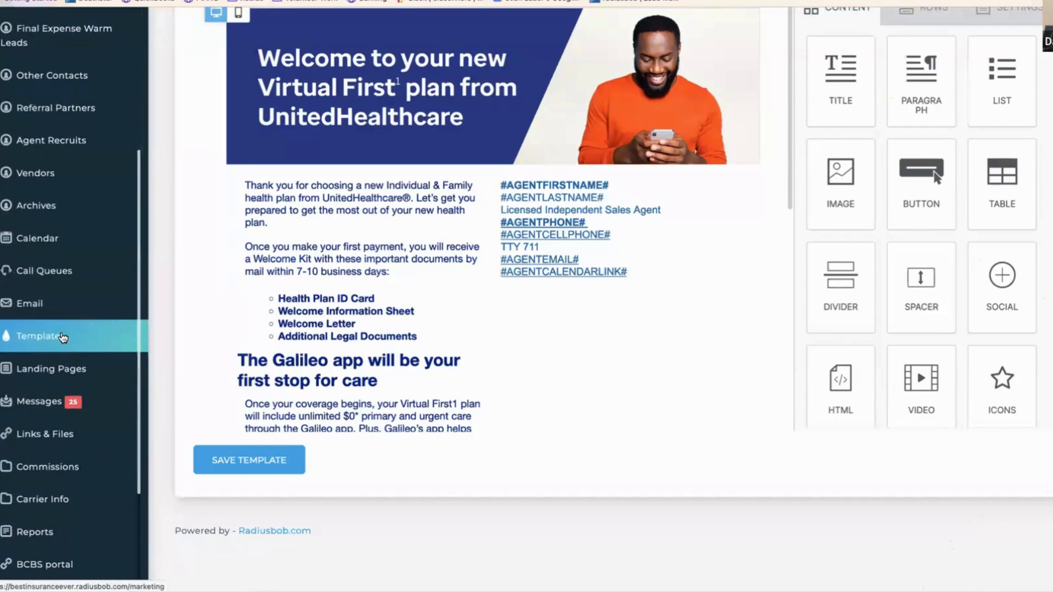
pyautogui.click(61, 338)
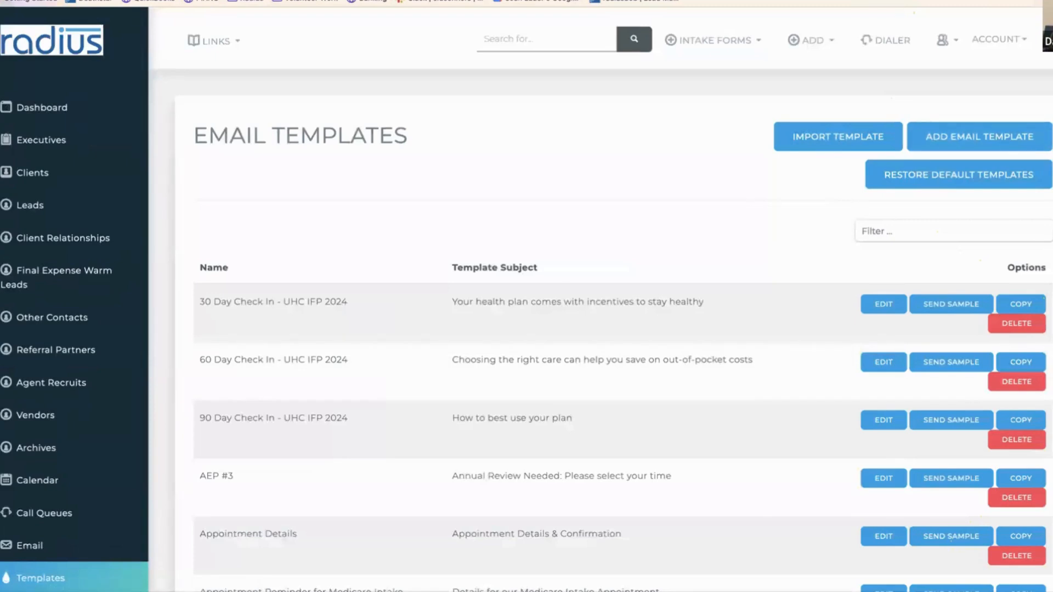
pyautogui.scroll(-3, 952, 164)
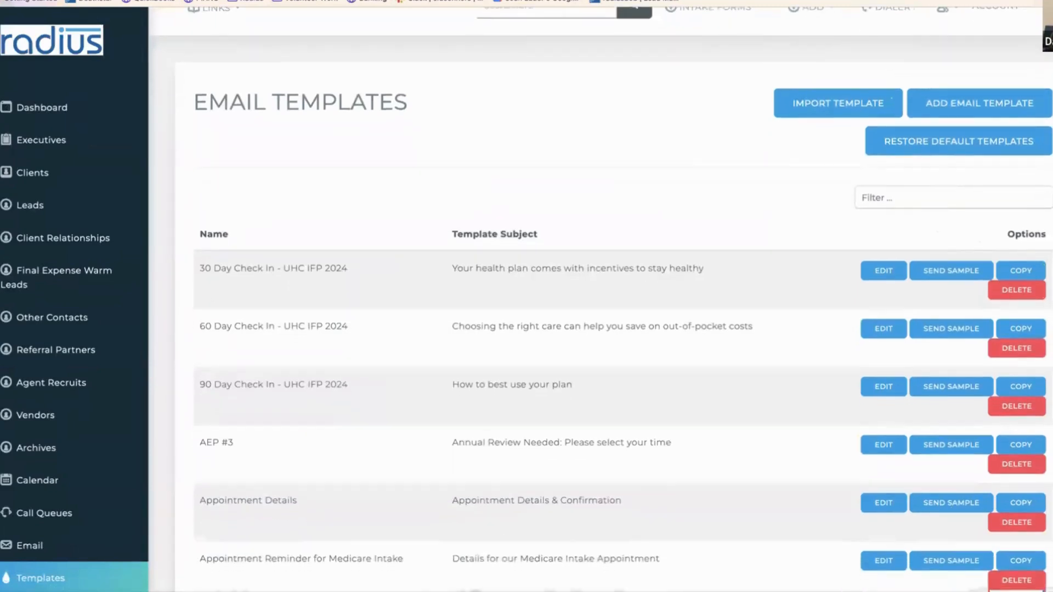
pyautogui.click(939, 137)
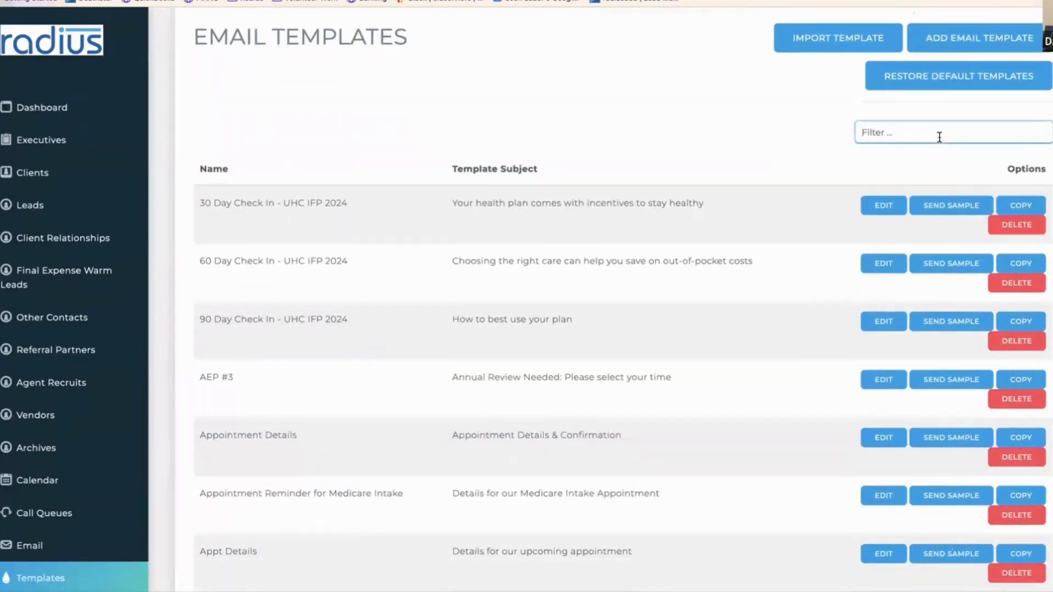
pyautogui.write('uhc')
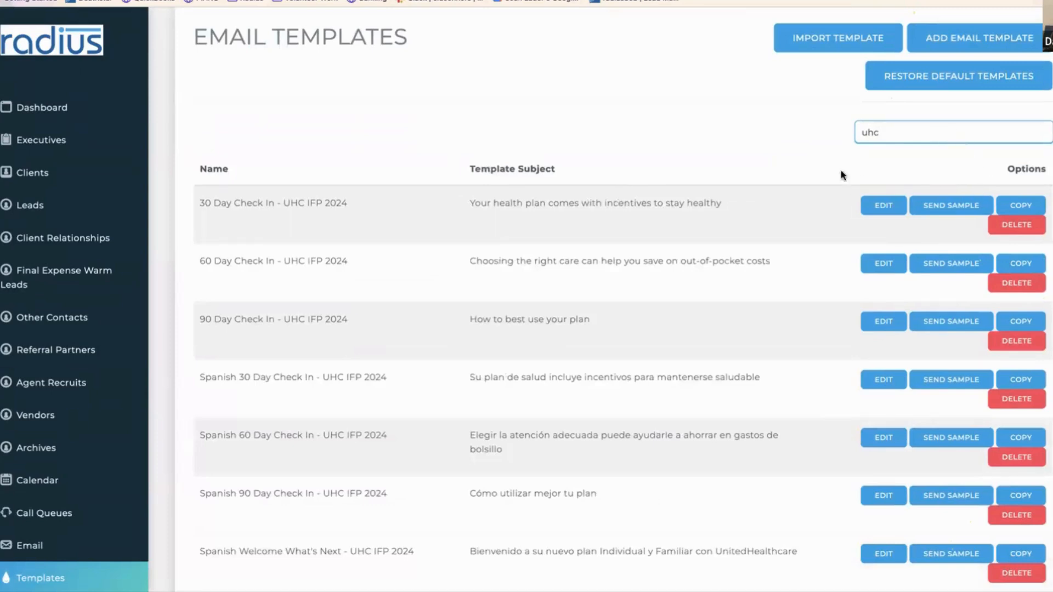
pyautogui.scroll(-8, 624, 300)
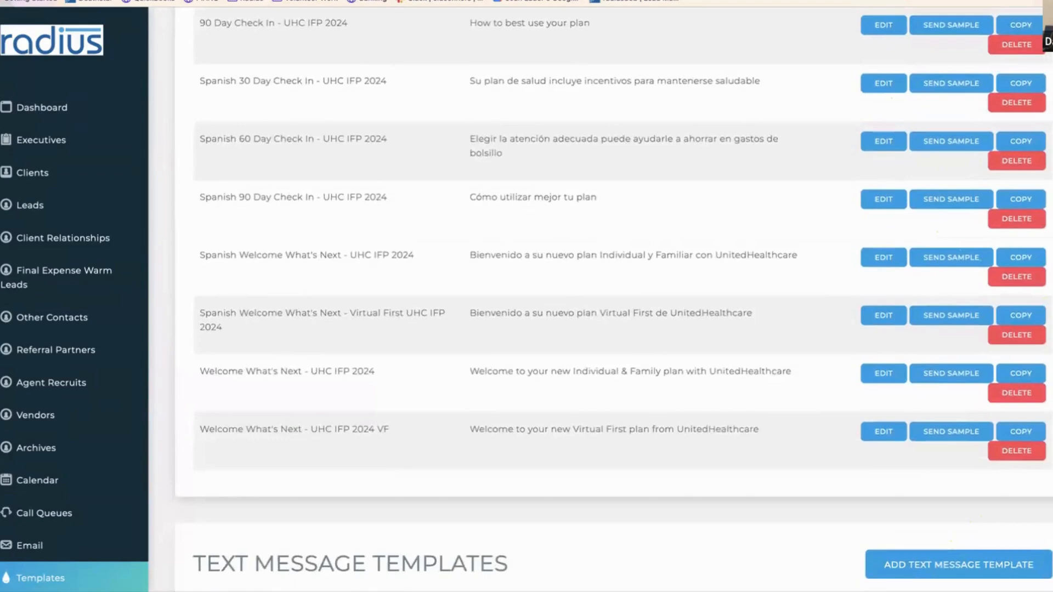
pyautogui.scroll(5, 612, 299)
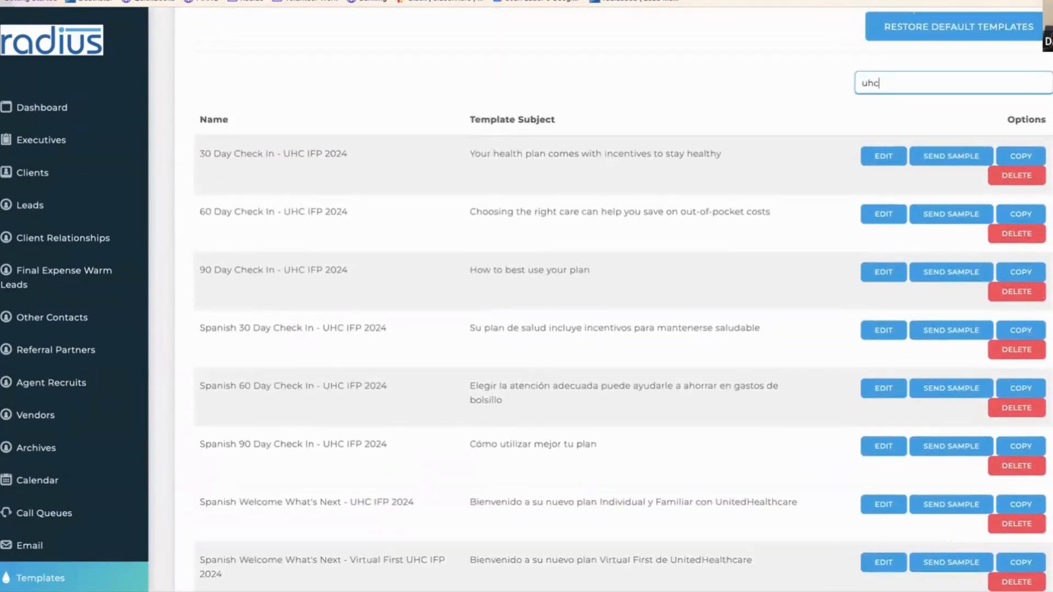
pyautogui.scroll(-1, 914, 318)
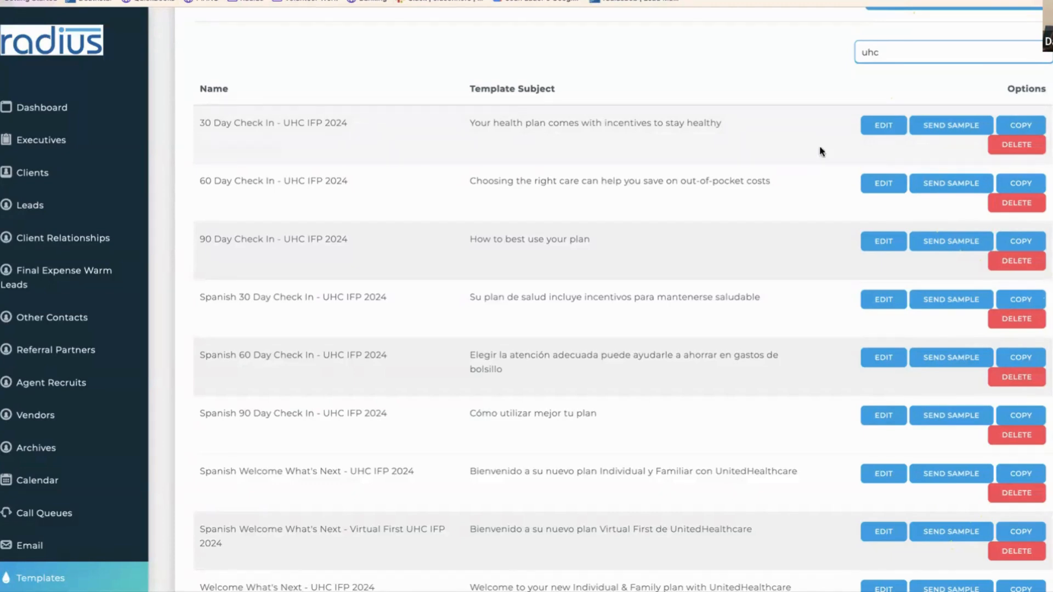
pyautogui.click(872, 131)
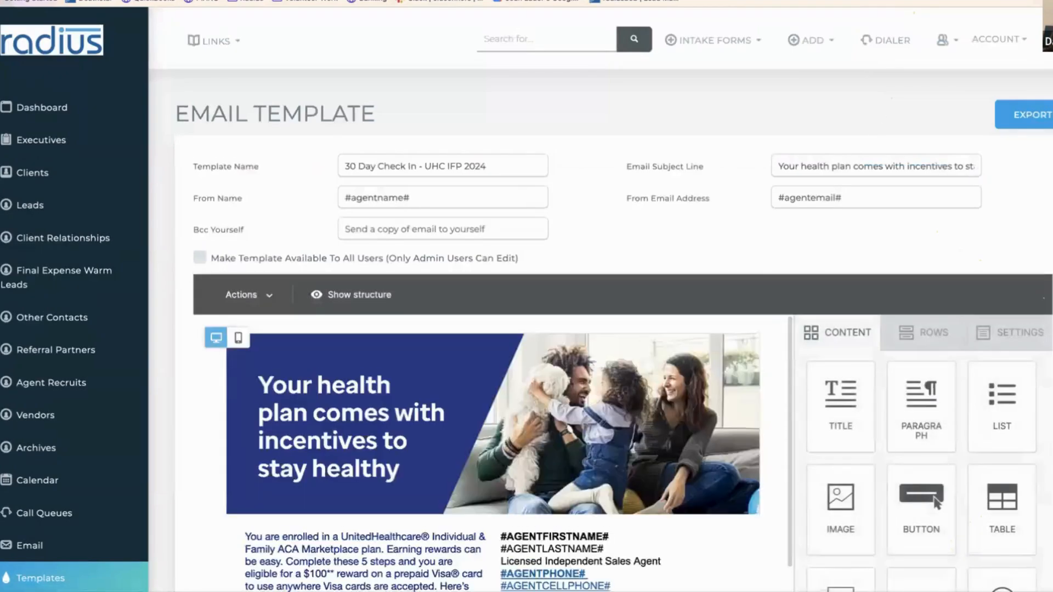
# - Select the agent signature block text, including the #AGENTCELLPHONE# line, then save the template
pyautogui.scroll(-4, 549, 335)
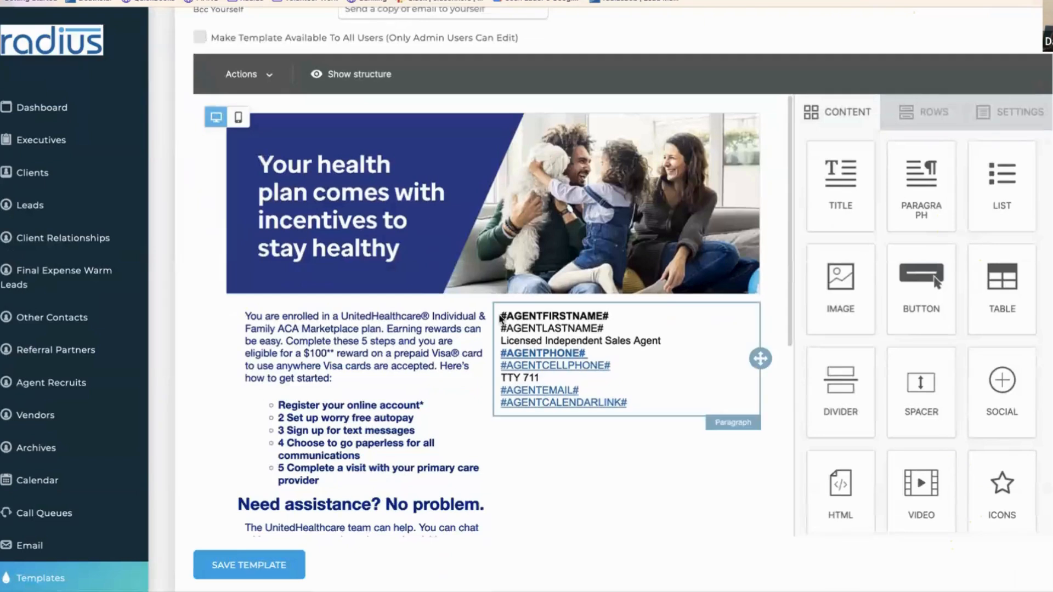
pyautogui.click(502, 320)
pyautogui.click(640, 405)
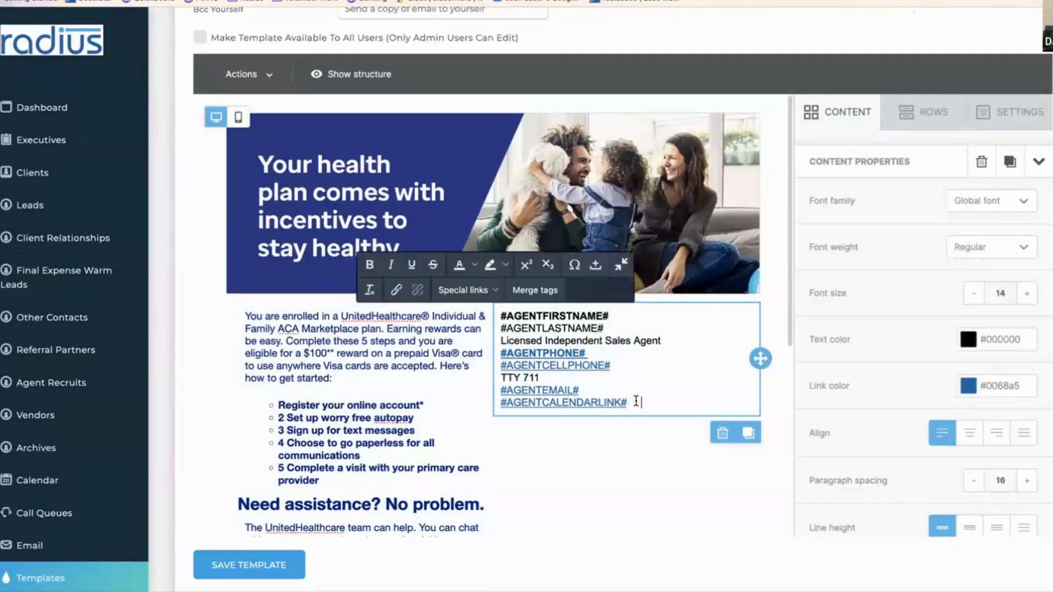
pyautogui.moveTo(641, 404); pyautogui.dragTo(501, 309)
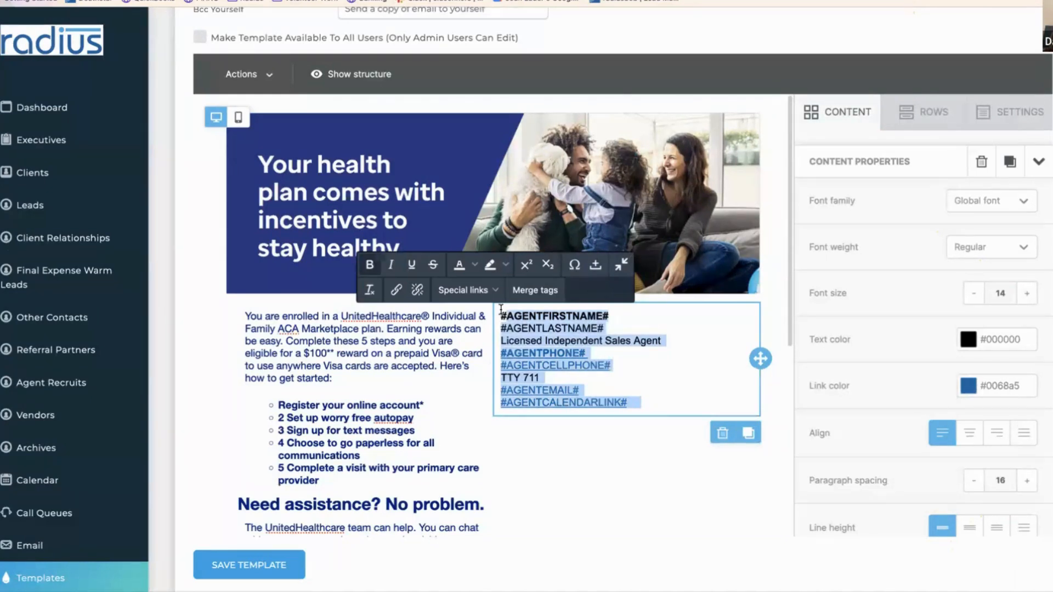
pyautogui.click(501, 311)
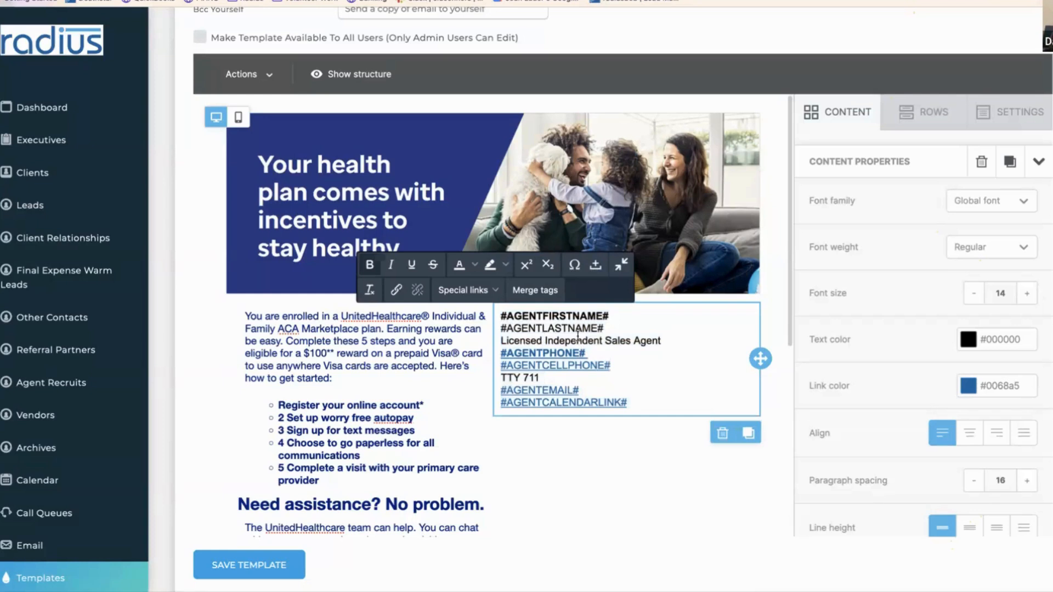
pyautogui.moveTo(619, 367); pyautogui.dragTo(496, 371)
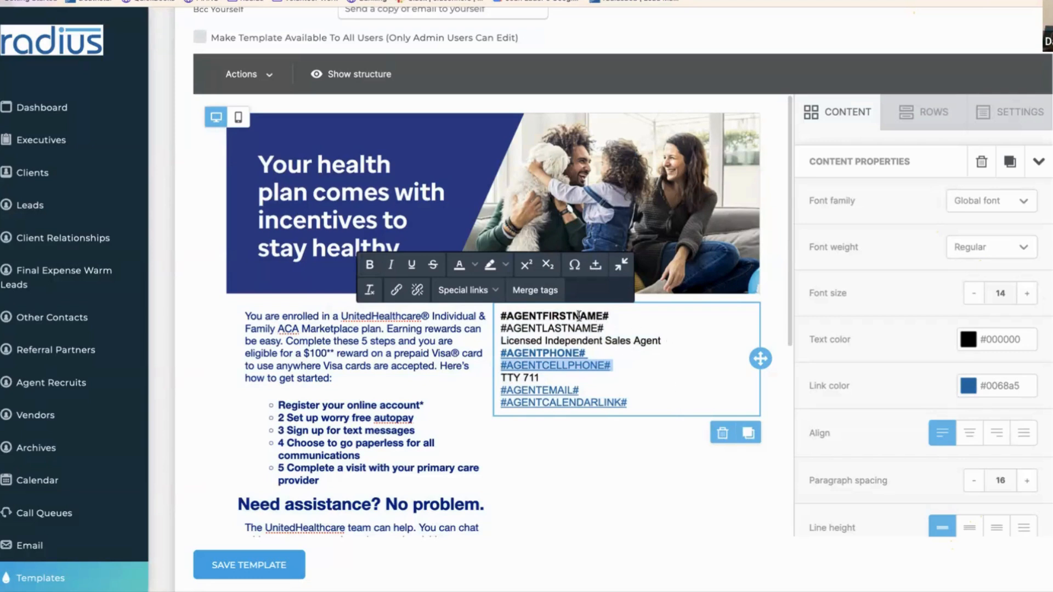
pyautogui.click(501, 316)
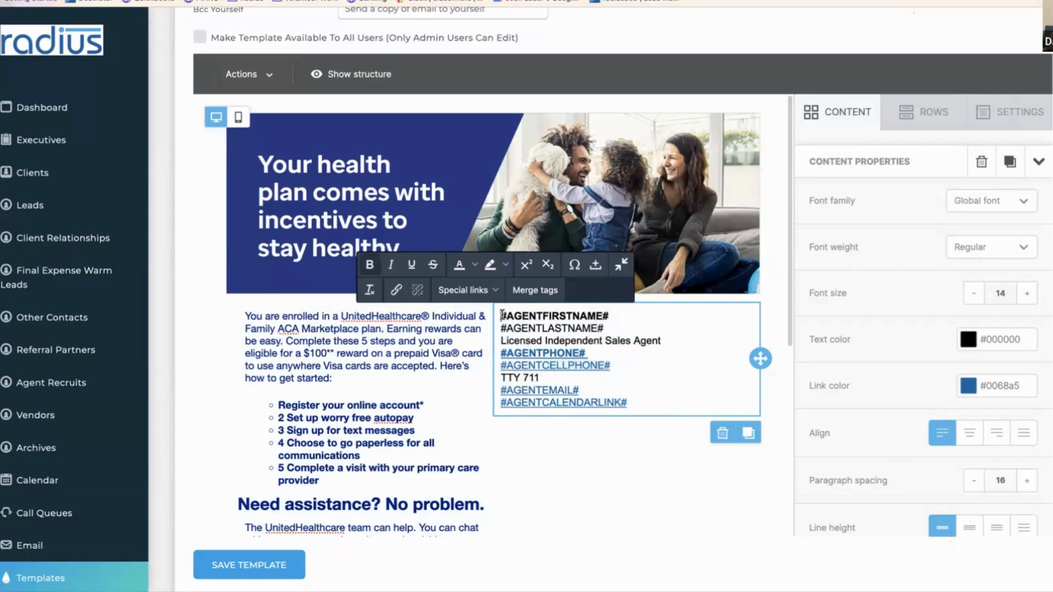
pyautogui.moveTo(501, 316); pyautogui.dragTo(631, 410)
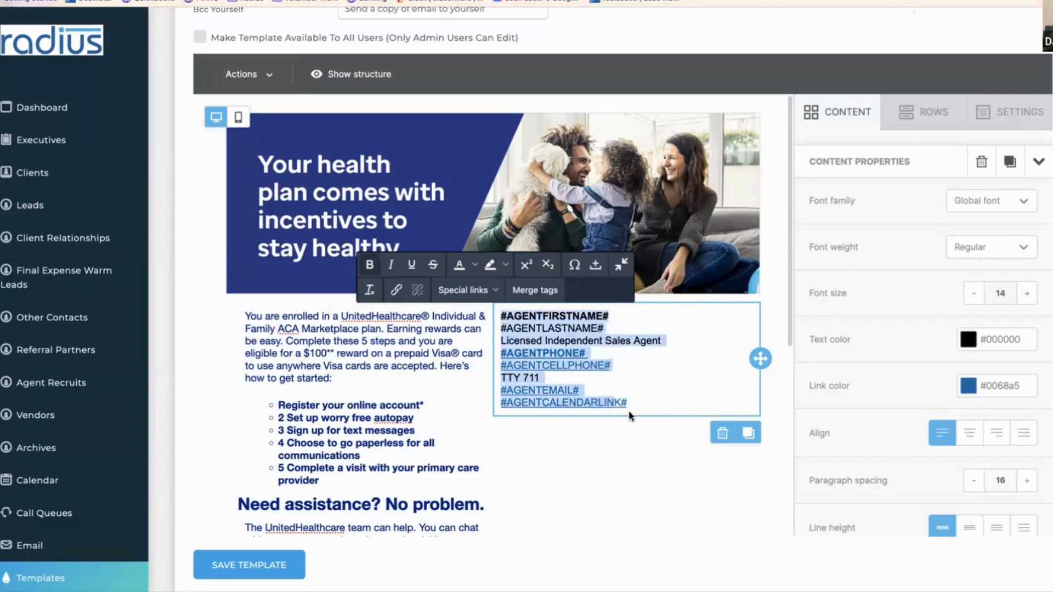
pyautogui.click(235, 565)
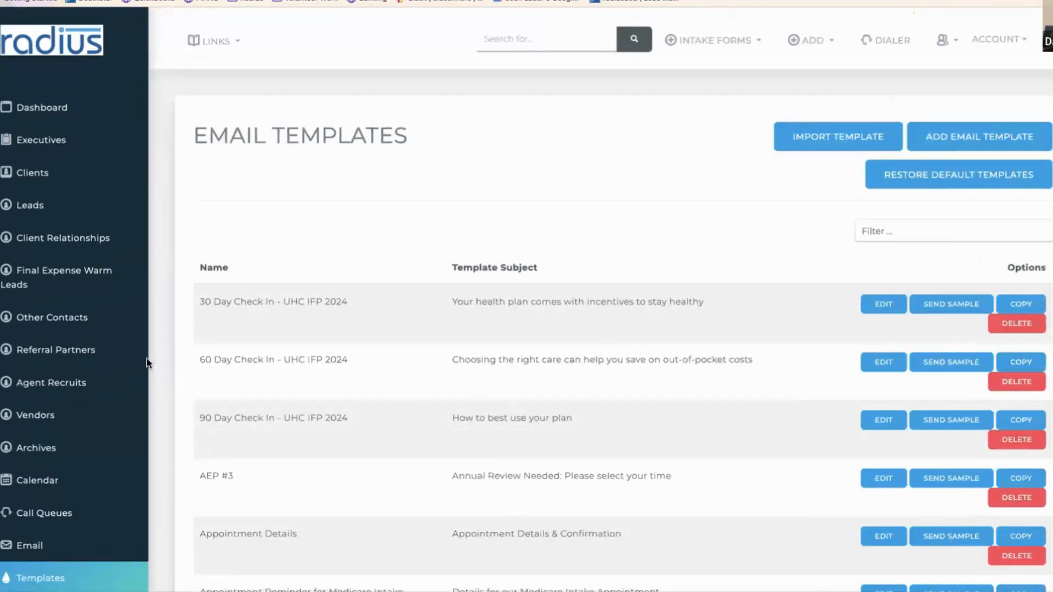
# - Filter settings for 'analy' and view the Marketing campaign values in Analytics
pyautogui.scroll(-7, 145, 509)
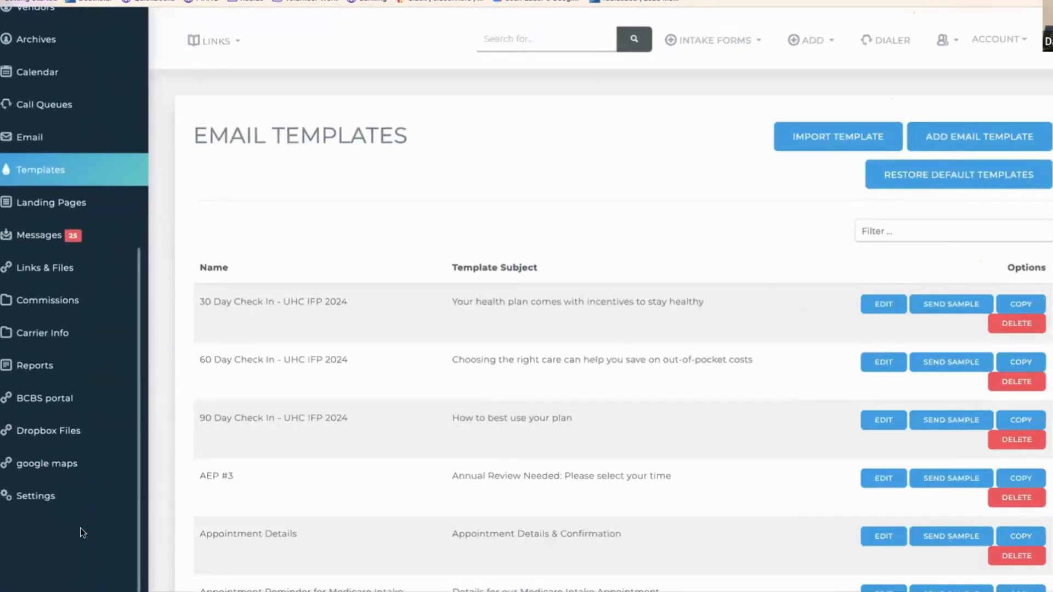
pyautogui.click(66, 490)
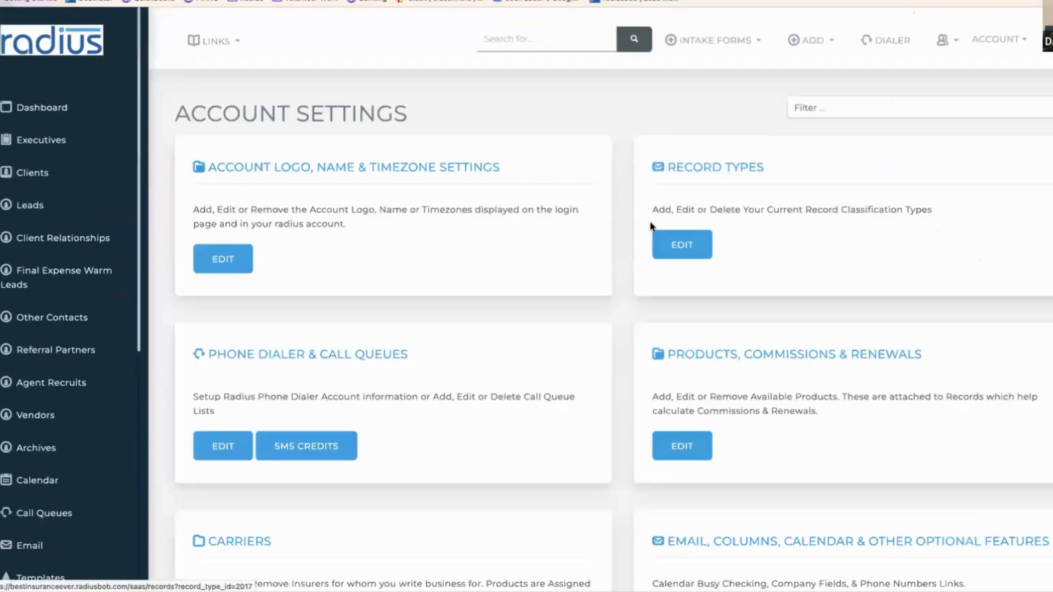
pyautogui.click(854, 102)
pyautogui.write('analy')
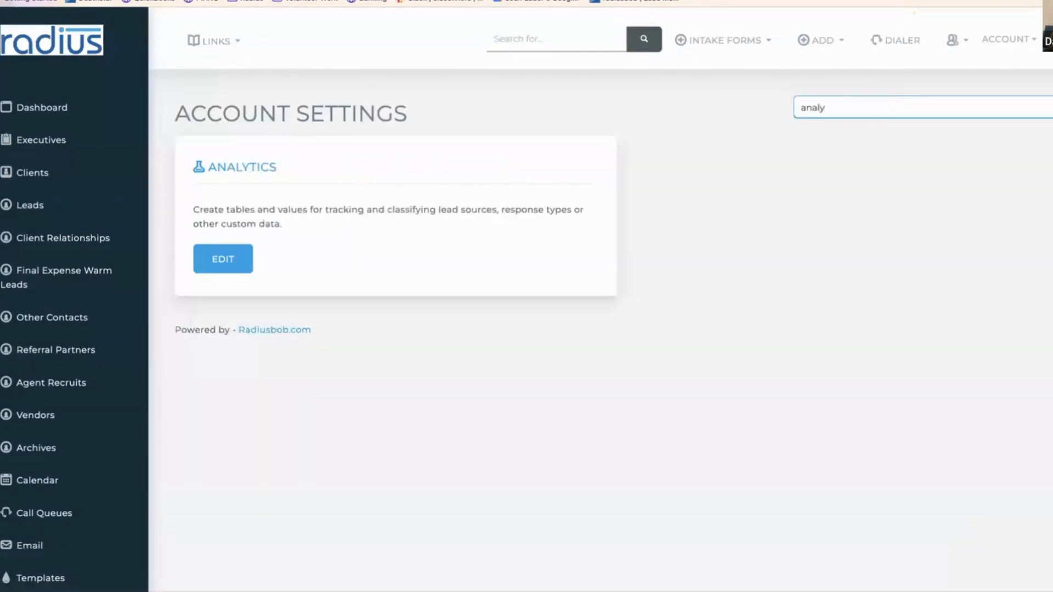
pyautogui.click(226, 259)
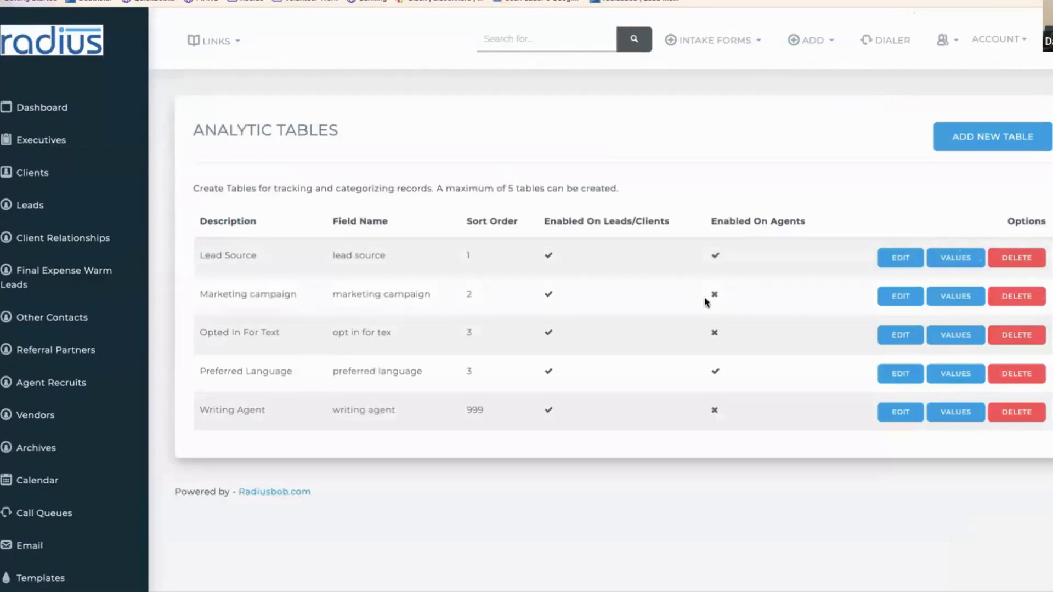
pyautogui.click(951, 295)
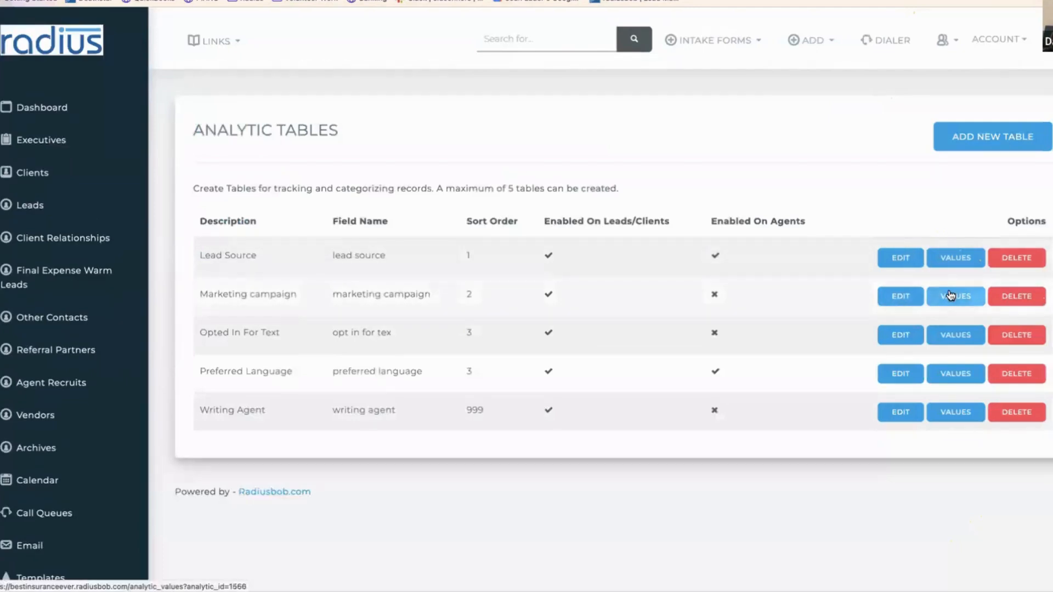
# - Start a new Marketing campaign value, cancel it, and return to Account Settings
pyautogui.click(999, 140)
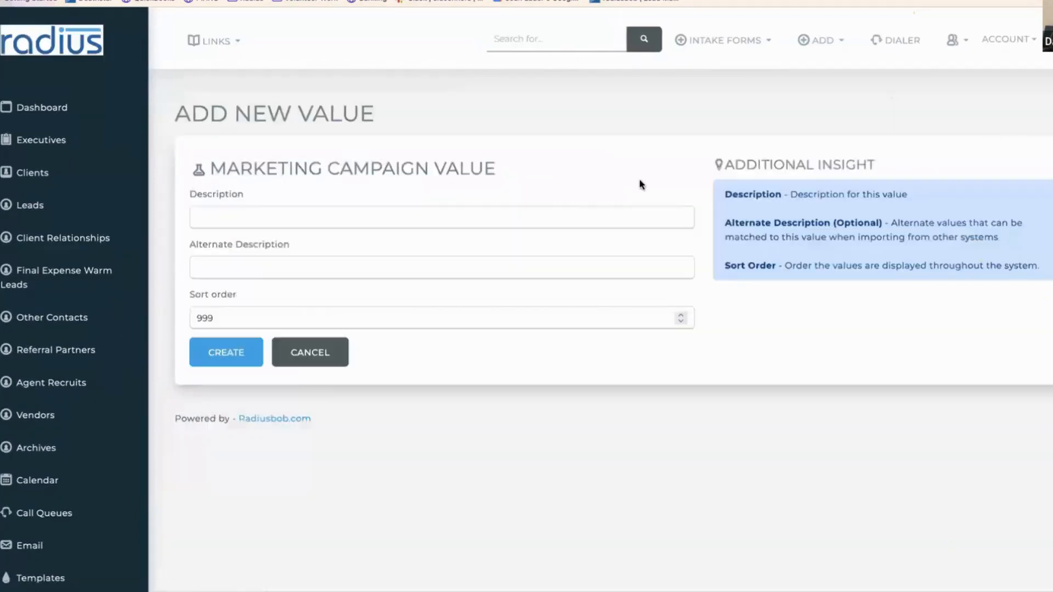
pyautogui.click(534, 219)
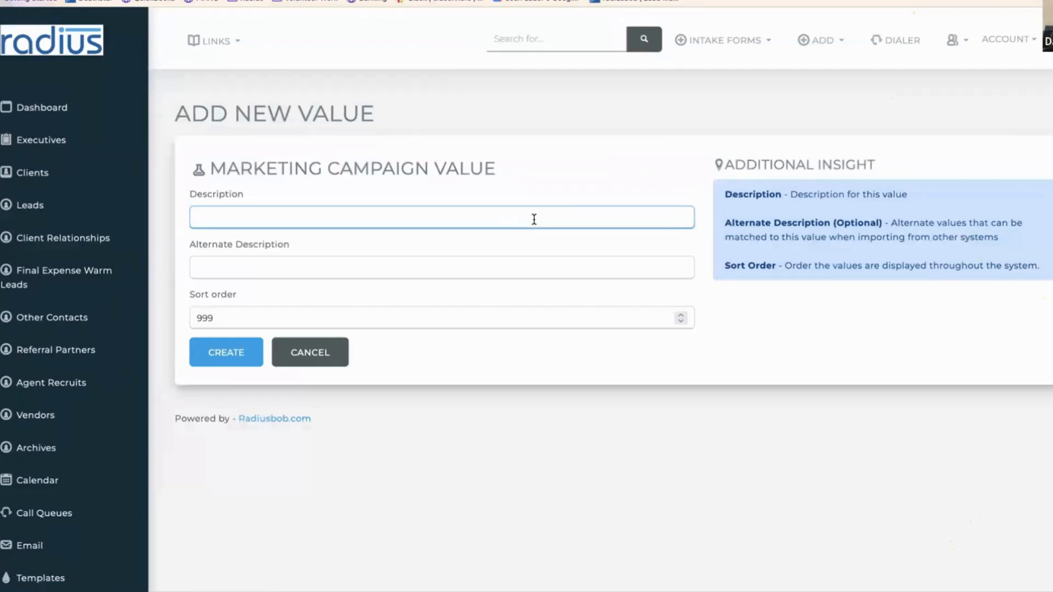
pyautogui.click(301, 356)
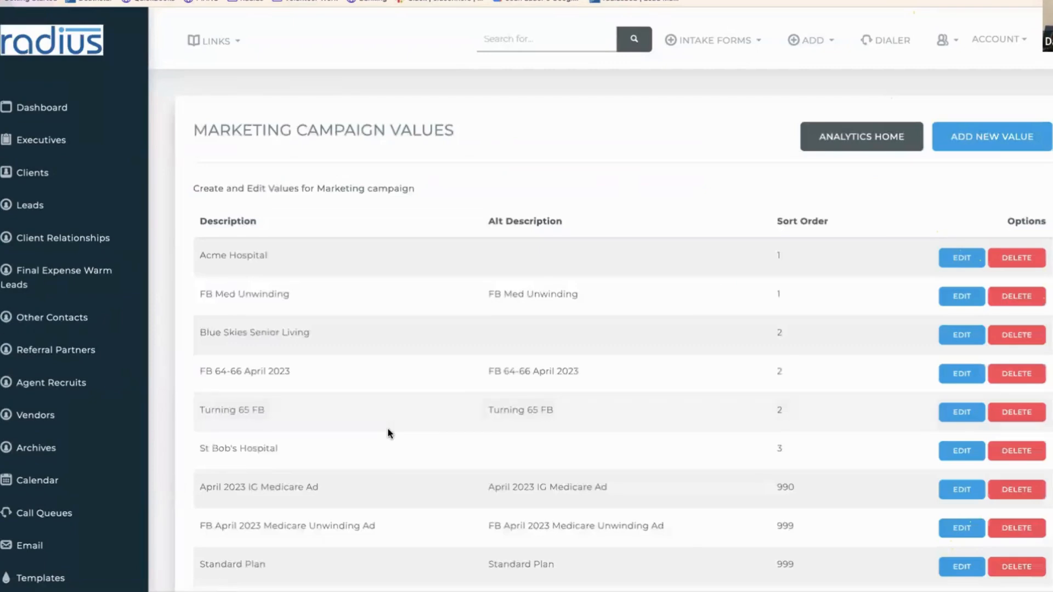
pyautogui.click(858, 137)
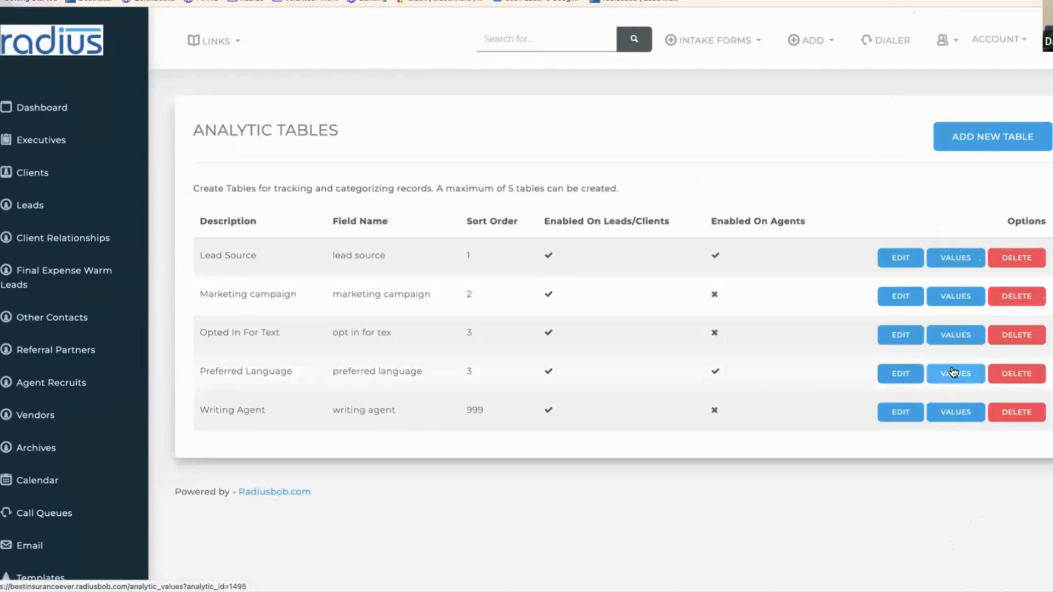
pyautogui.moveTo(140, 265); pyautogui.dragTo(141, 557)
pyautogui.click(61, 496)
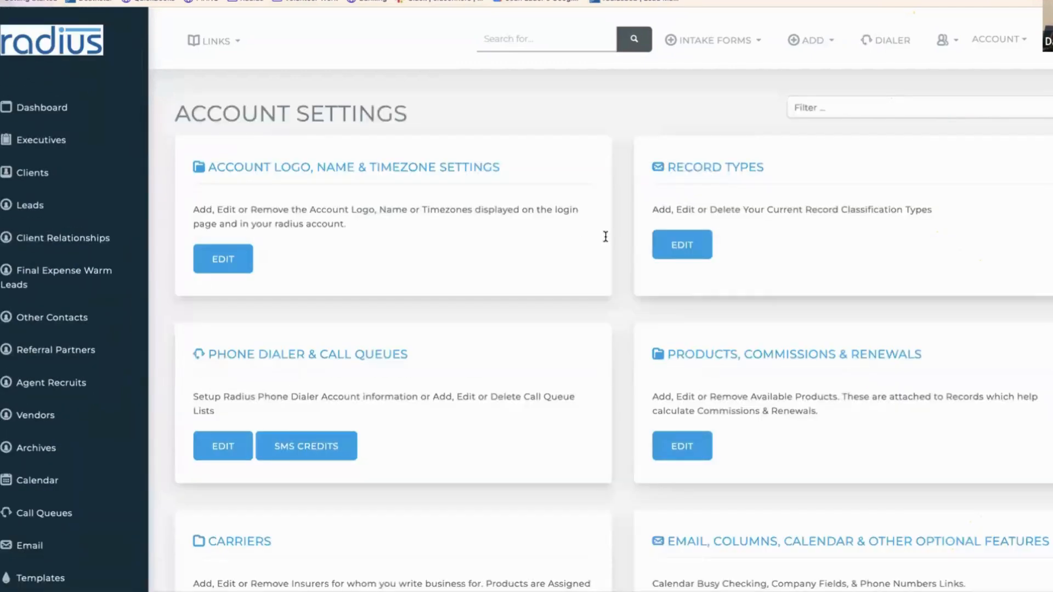
# - Filter settings by 'aut' and workflows by 'uhc', then open UHC Standard Plans English for editing
pyautogui.click(800, 108)
pyautogui.write('aut')
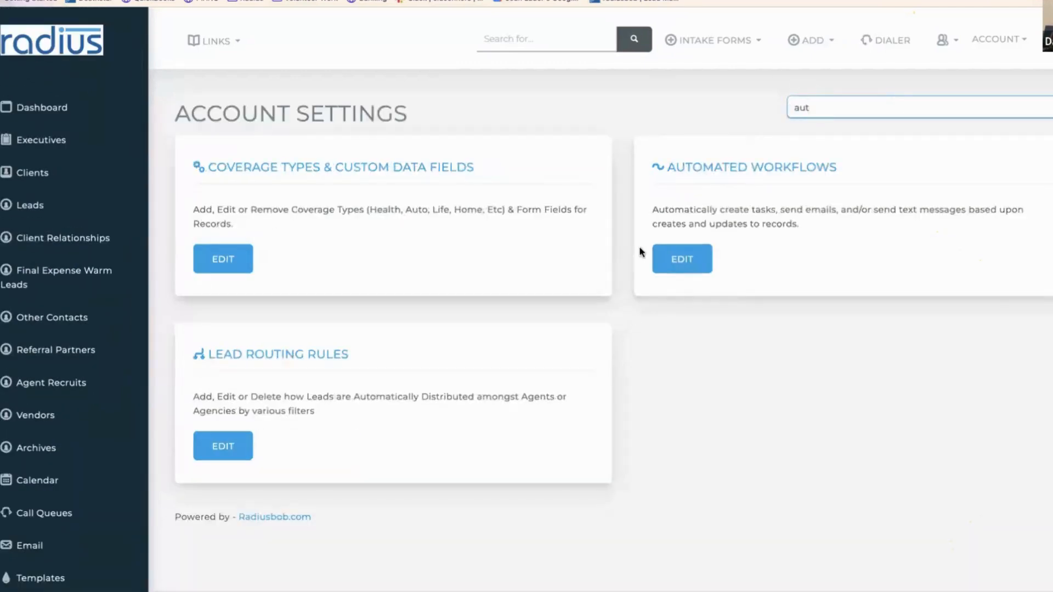
pyautogui.click(693, 259)
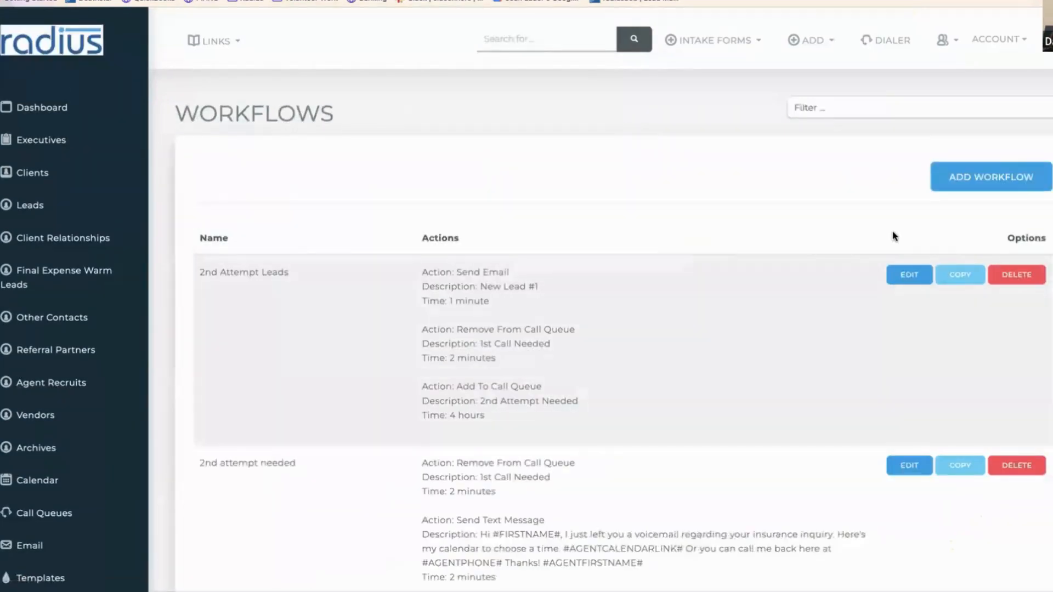
pyautogui.click(943, 107)
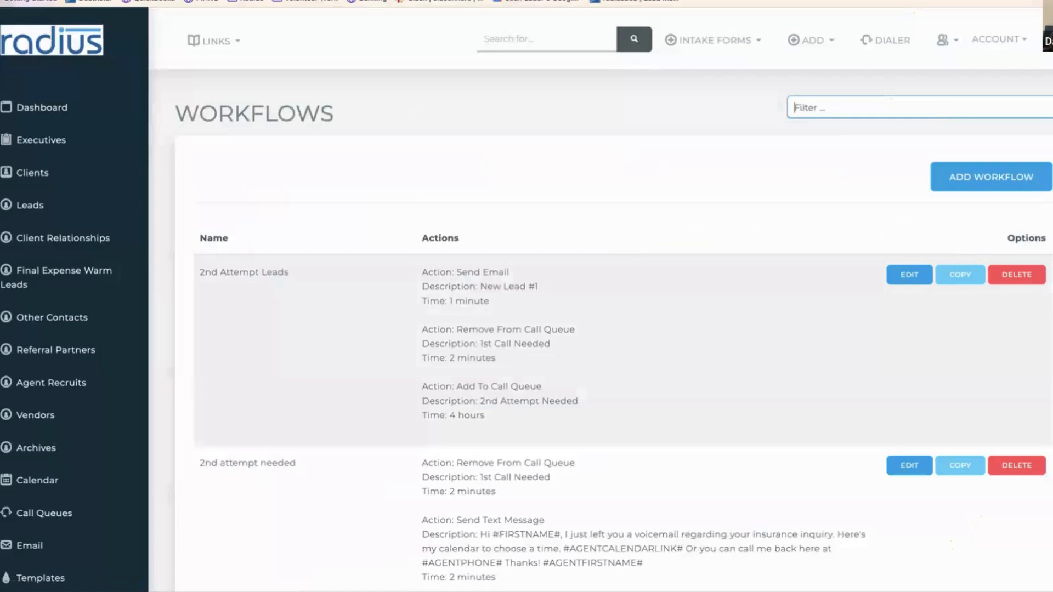
pyautogui.write('uhc')
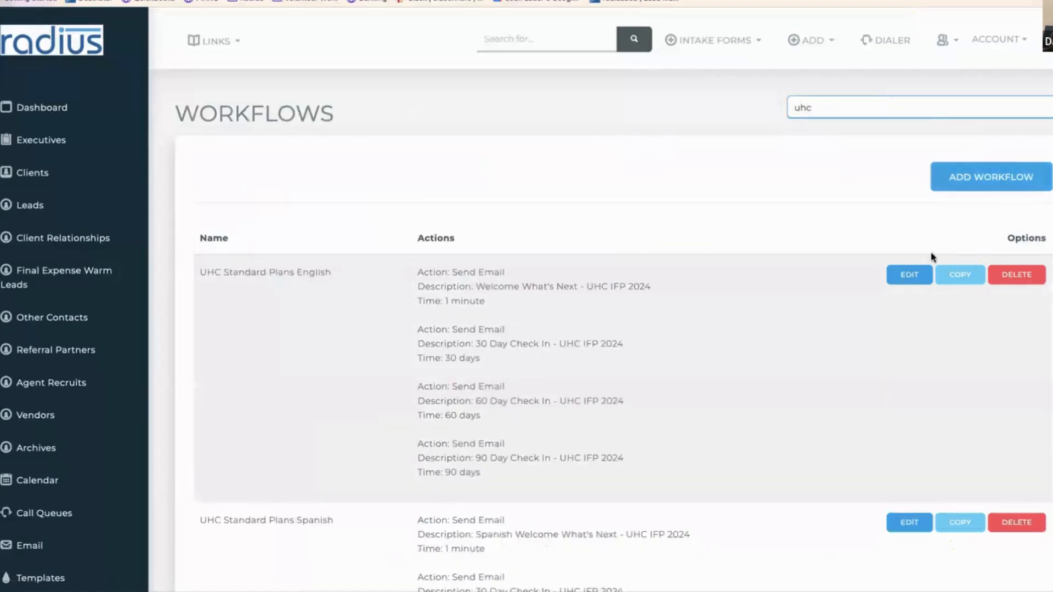
pyautogui.click(909, 274)
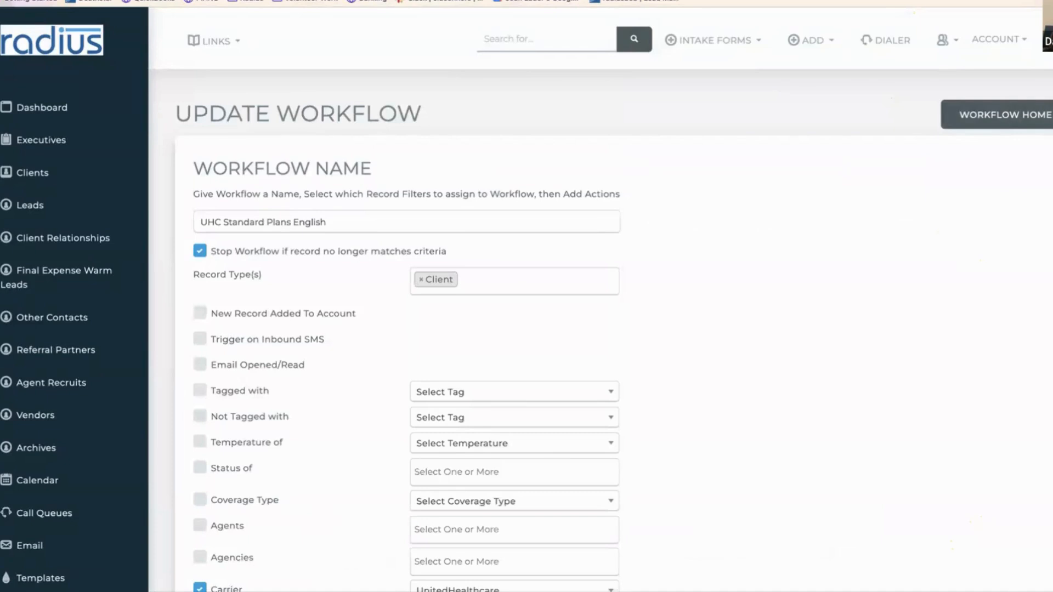
# - Review the Policy Status and Policy Coverage Type filters and the workflow's Send Email actions
pyautogui.scroll(-8, 1032, 219)
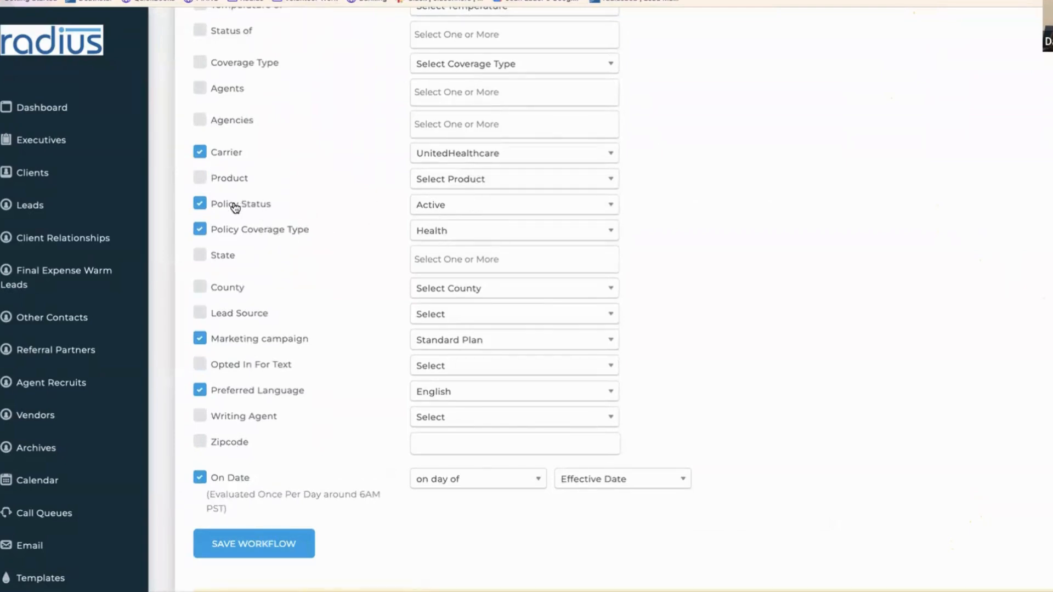
pyautogui.moveTo(214, 207); pyautogui.dragTo(312, 241)
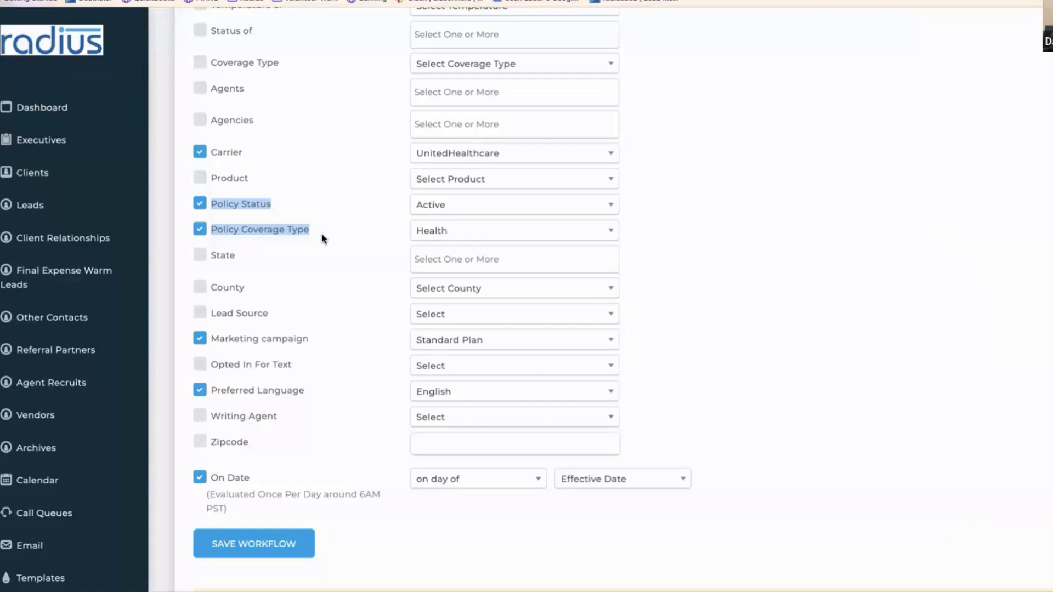
pyautogui.click(259, 339)
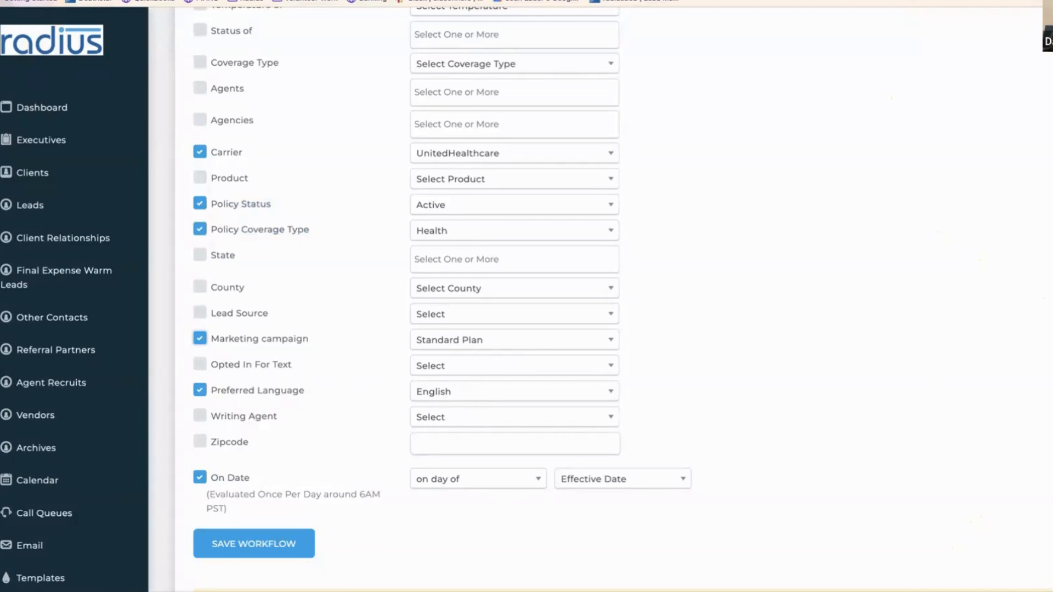
pyautogui.scroll(-6, 1013, 348)
pyautogui.scroll(-1, 995, 326)
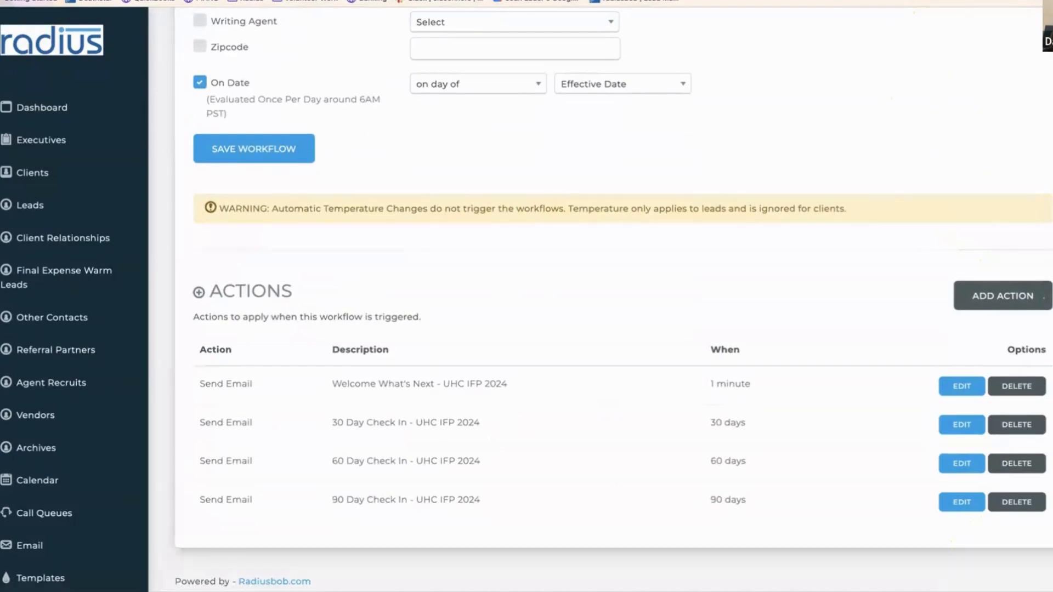
pyautogui.scroll(15, 1027, 121)
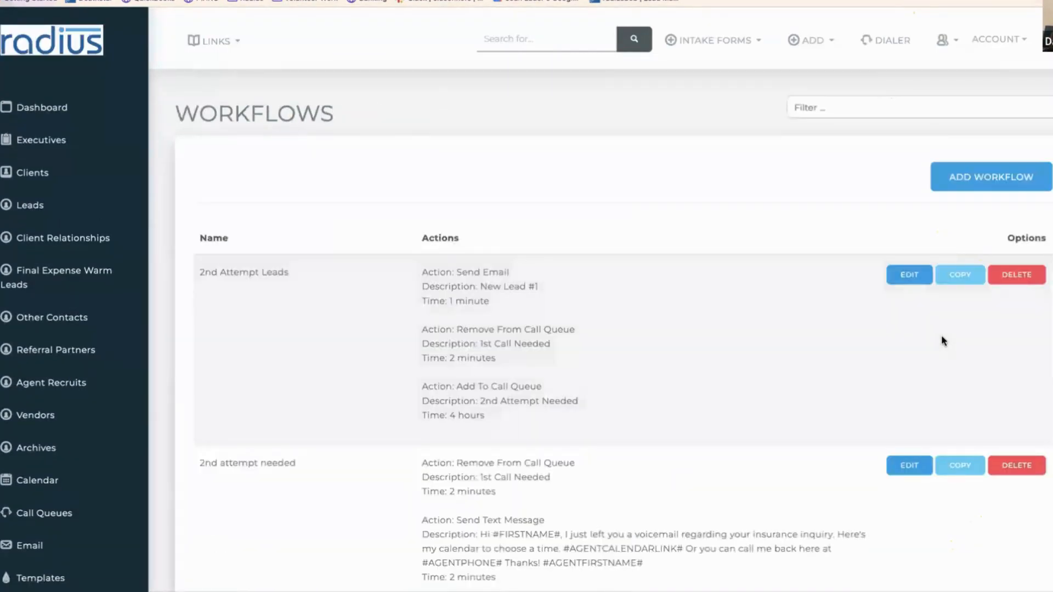
# - Copy 2nd Attempt Leads, then swap the copy's 'Copy of' prefix for a '-SPANISH' suffix
pyautogui.click(962, 273)
pyautogui.click(694, 118)
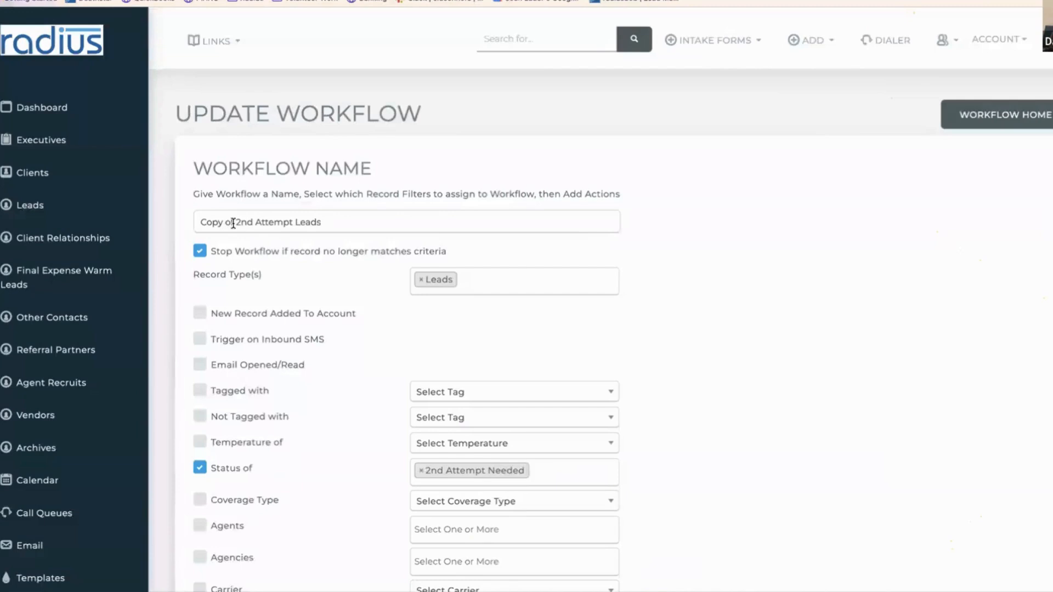
pyautogui.moveTo(236, 221); pyautogui.dragTo(177, 214)
pyautogui.press('BackSpace')
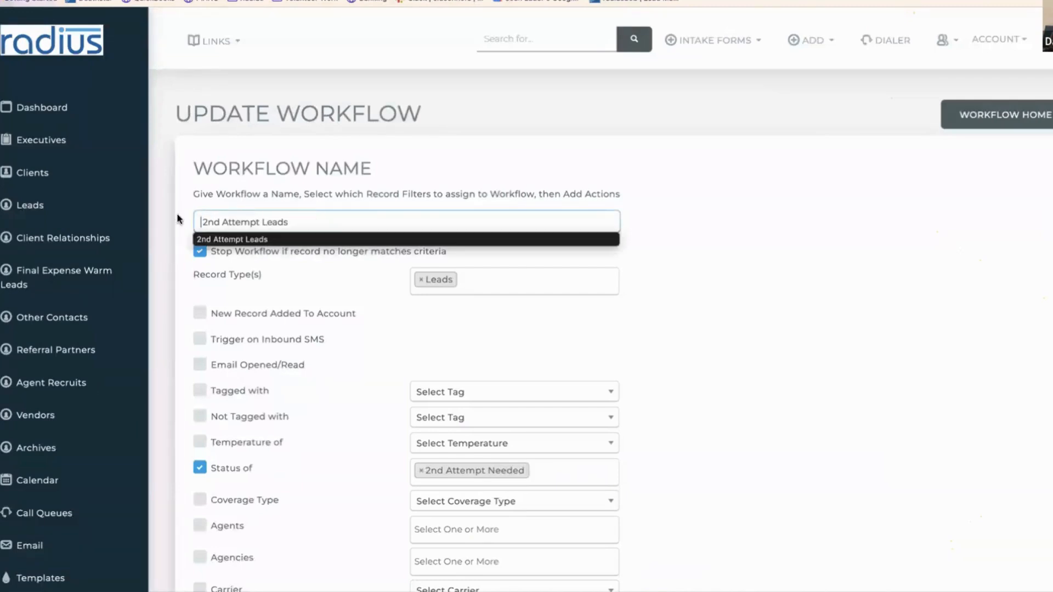
pyautogui.click(303, 222)
pyautogui.write('-S')
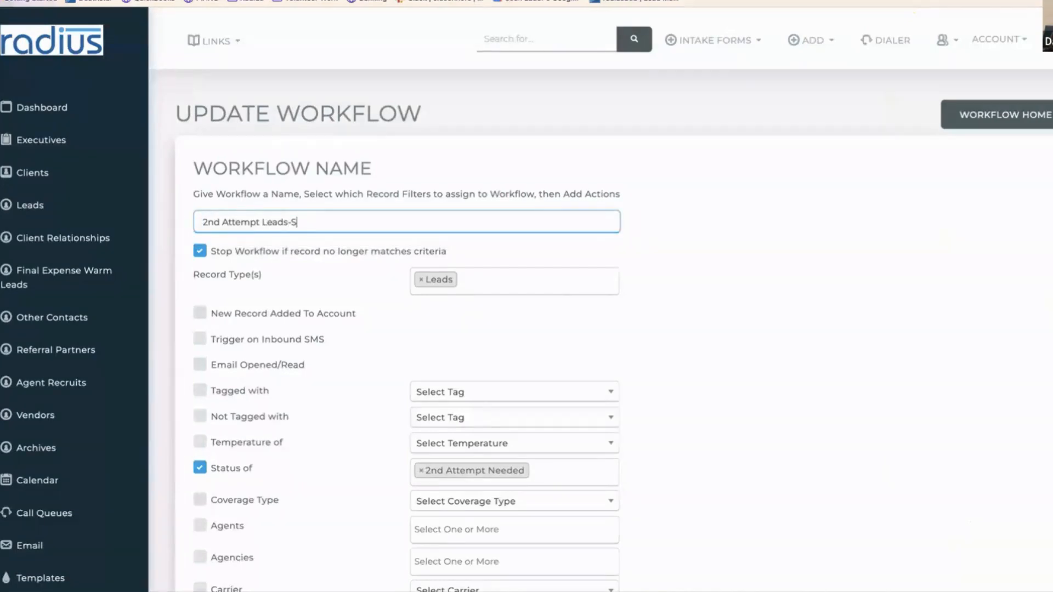
pyautogui.write('PANISH')
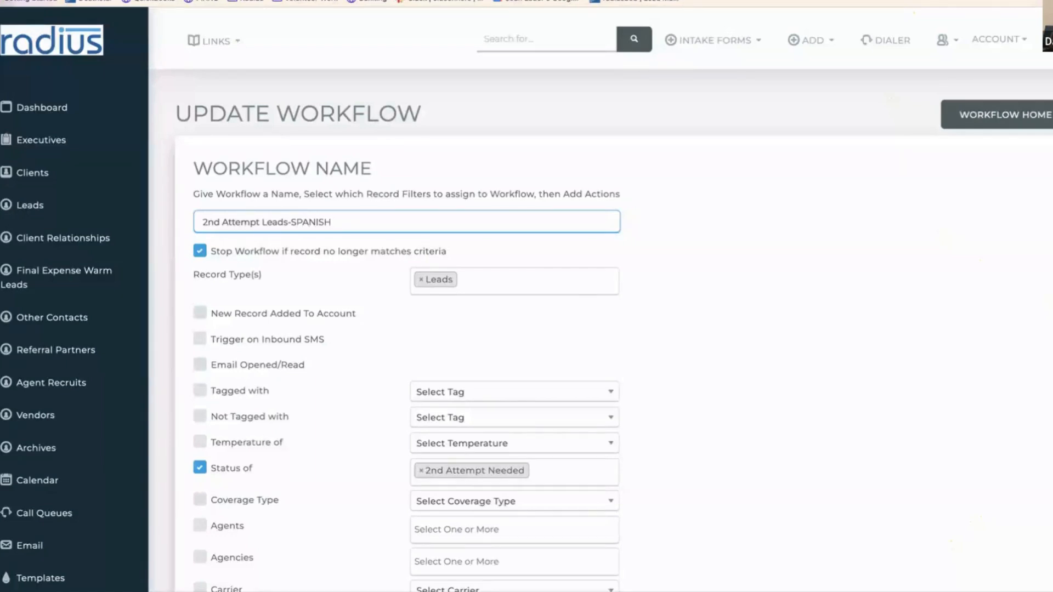
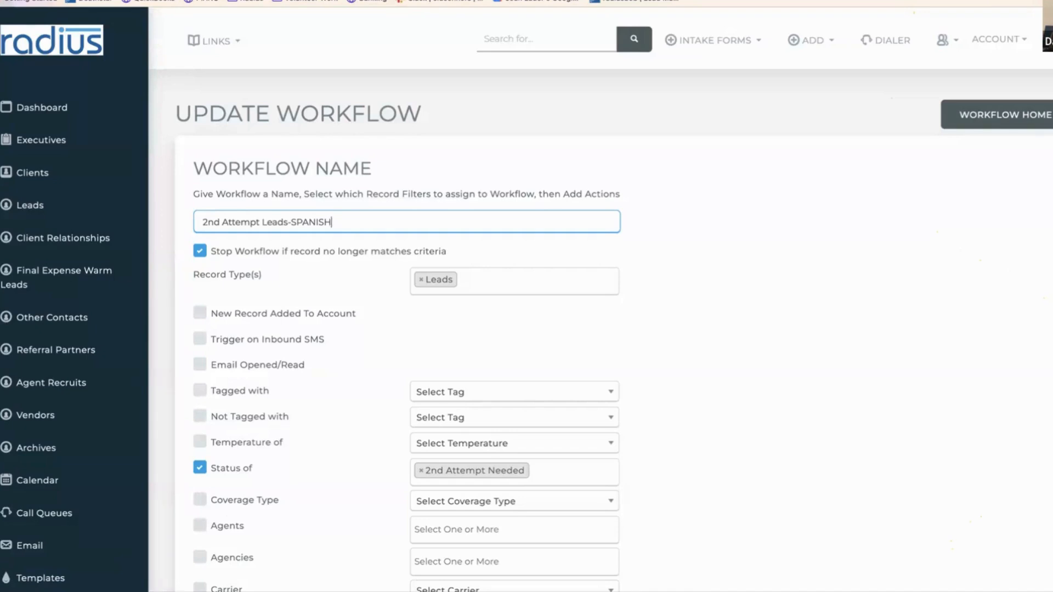
# - Browse the Products list and its CSV import page, then start a blank new product
pyautogui.click(217, 591)
pyautogui.moveTo(139, 289); pyautogui.dragTo(174, 543)
pyautogui.click(26, 501)
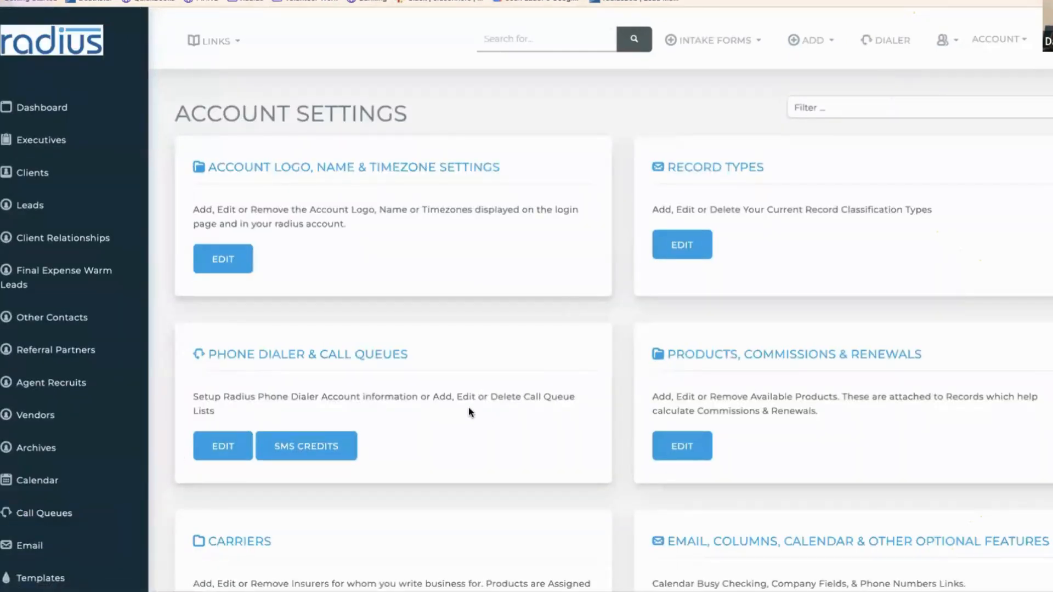
pyautogui.click(689, 452)
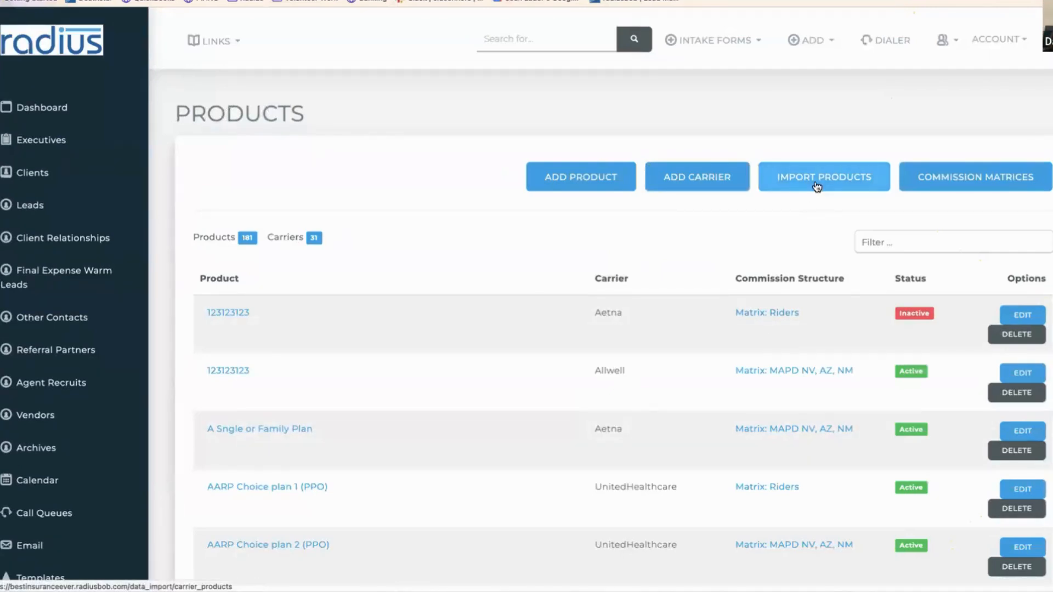
pyautogui.click(817, 187)
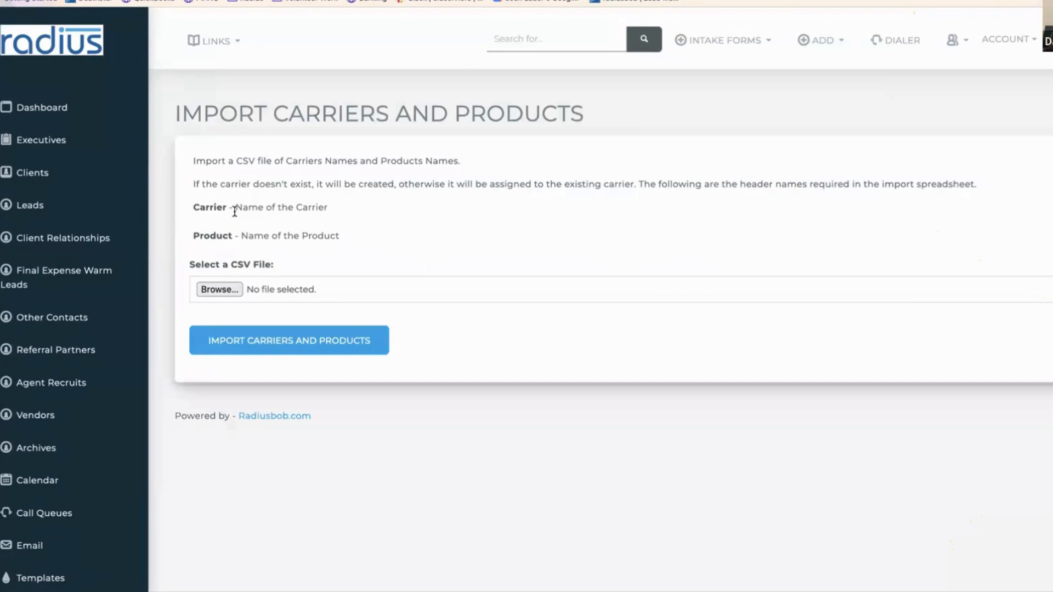
pyautogui.click(6, 1)
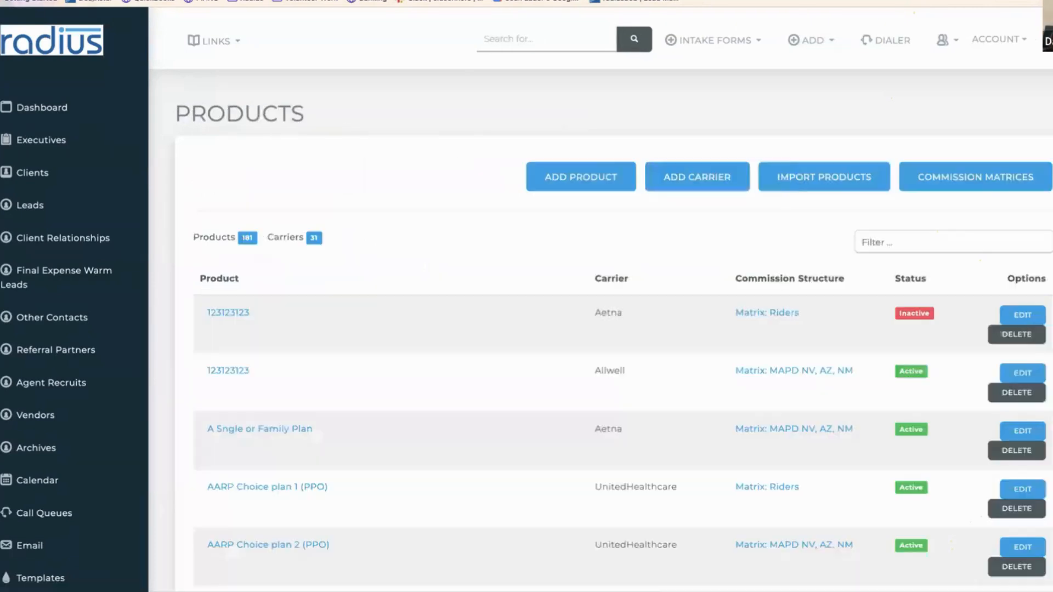
pyautogui.click(580, 176)
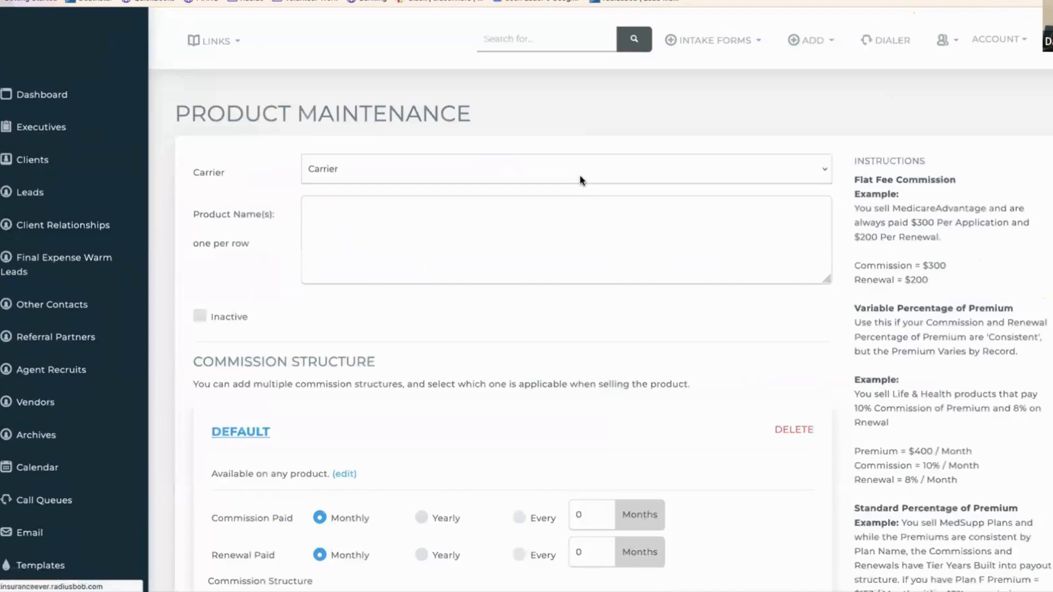
# - Choose carrier UnitedHealthcare and enter product names 'UHC Bronze' and 'UHC Broze Virtual First'
pyautogui.click(577, 168)
pyautogui.write('un')
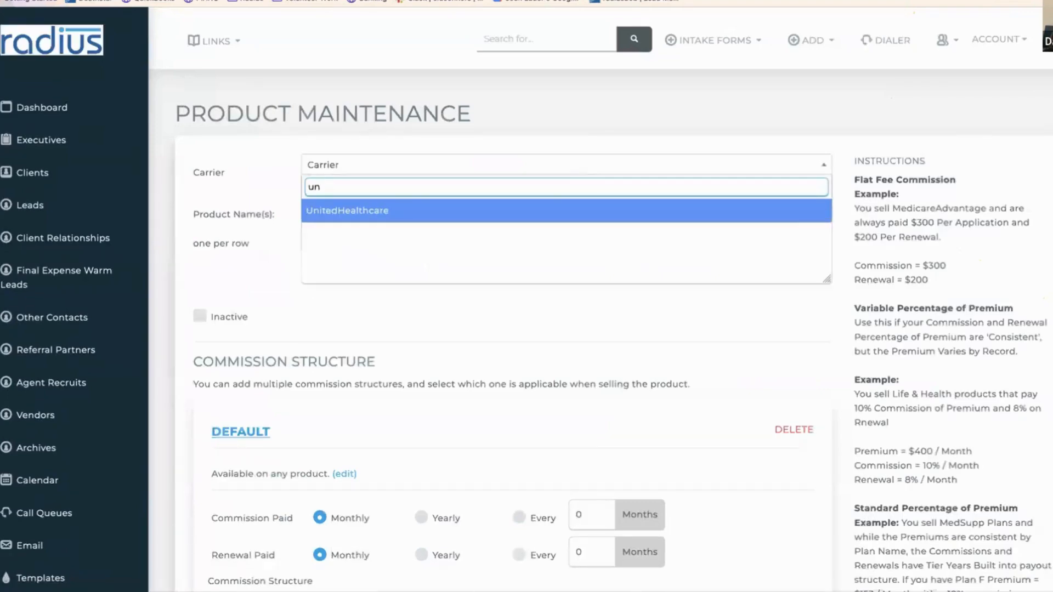
pyautogui.click(562, 209)
pyautogui.click(512, 230)
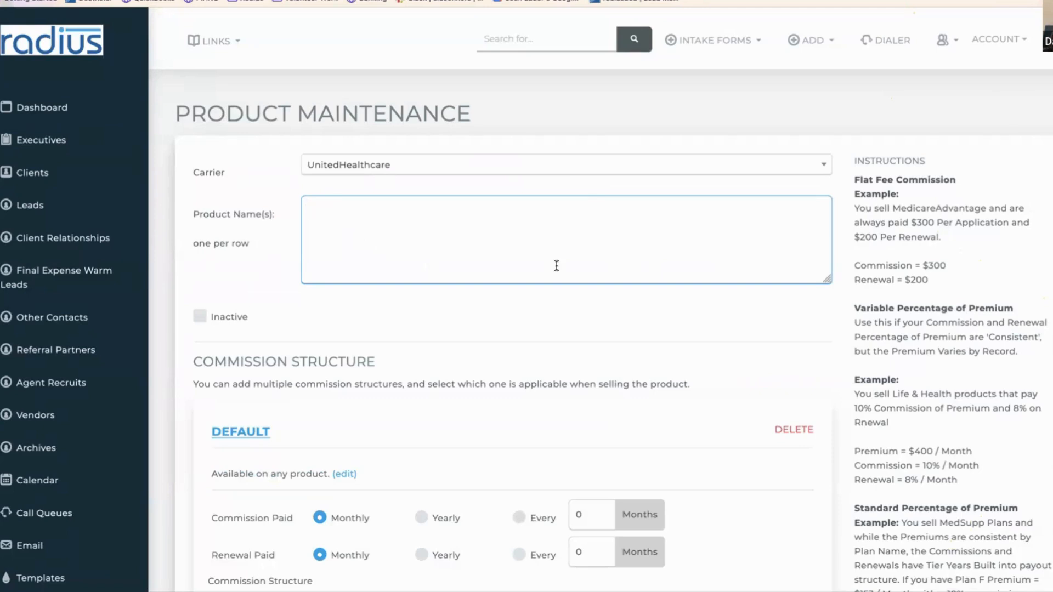
pyautogui.write('UHC Bronze')
pyautogui.press('Return')
pyautogui.write('UHC')
pyautogui.write('Br')
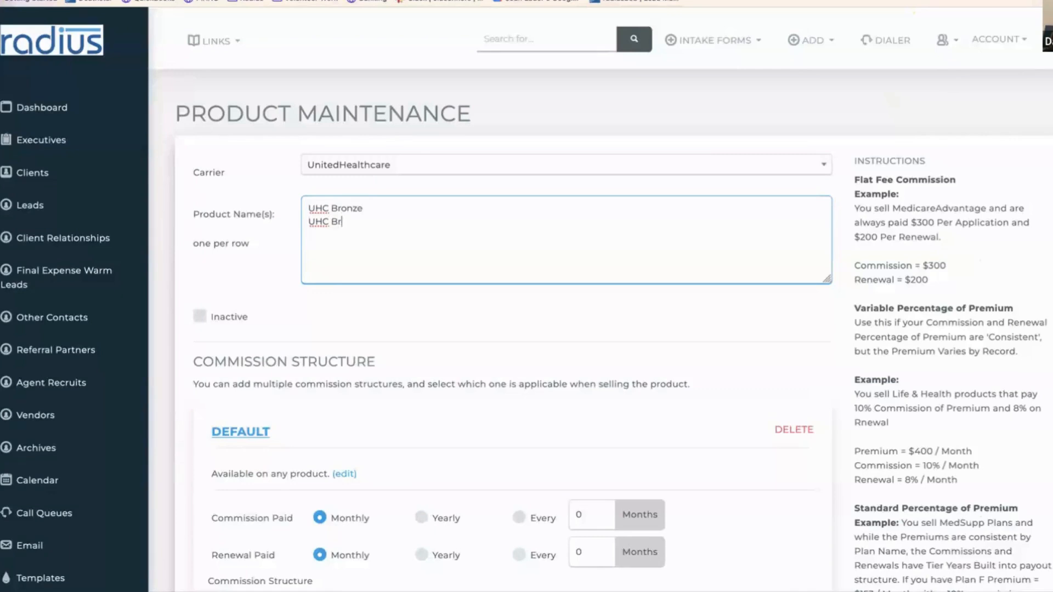
pyautogui.write('oze Virtual First')
pyautogui.scroll(-4, 527, 329)
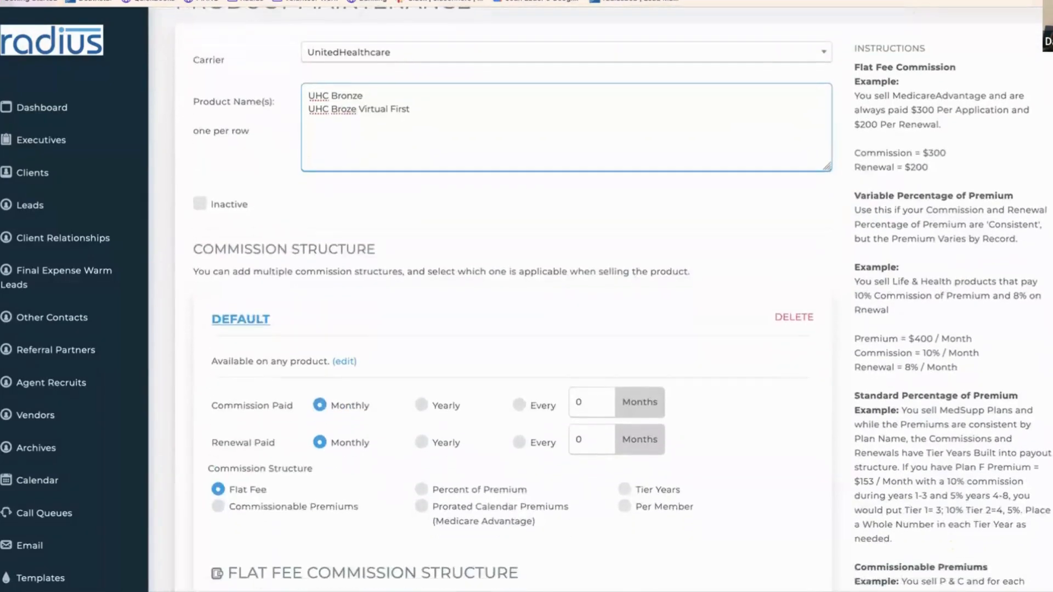
pyautogui.scroll(-3, 526, 329)
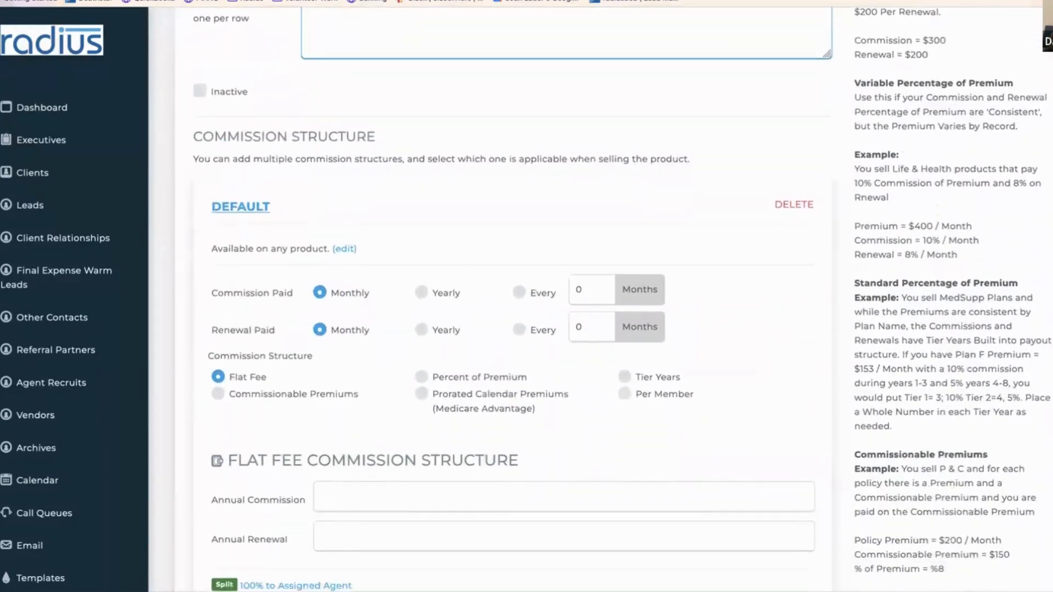
pyautogui.scroll(-2, 527, 329)
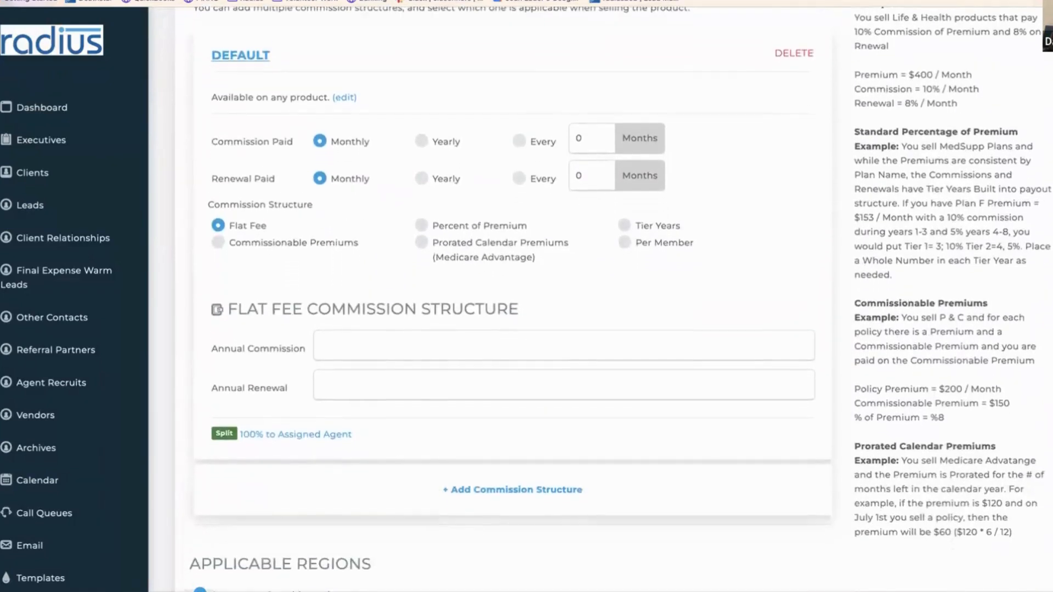
pyautogui.scroll(-1, 1051, 388)
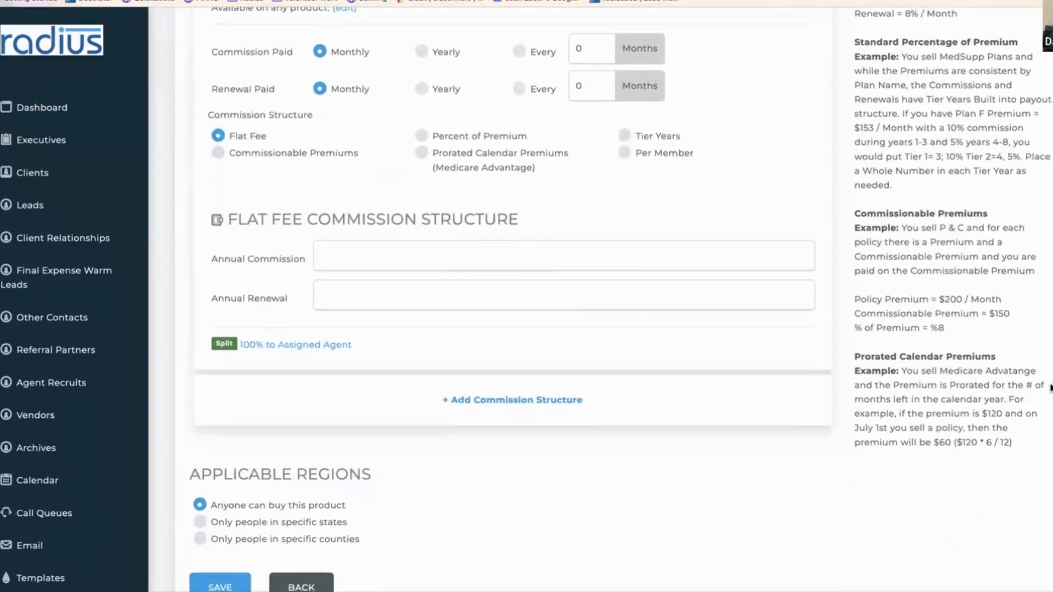
pyautogui.scroll(1, 1050, 388)
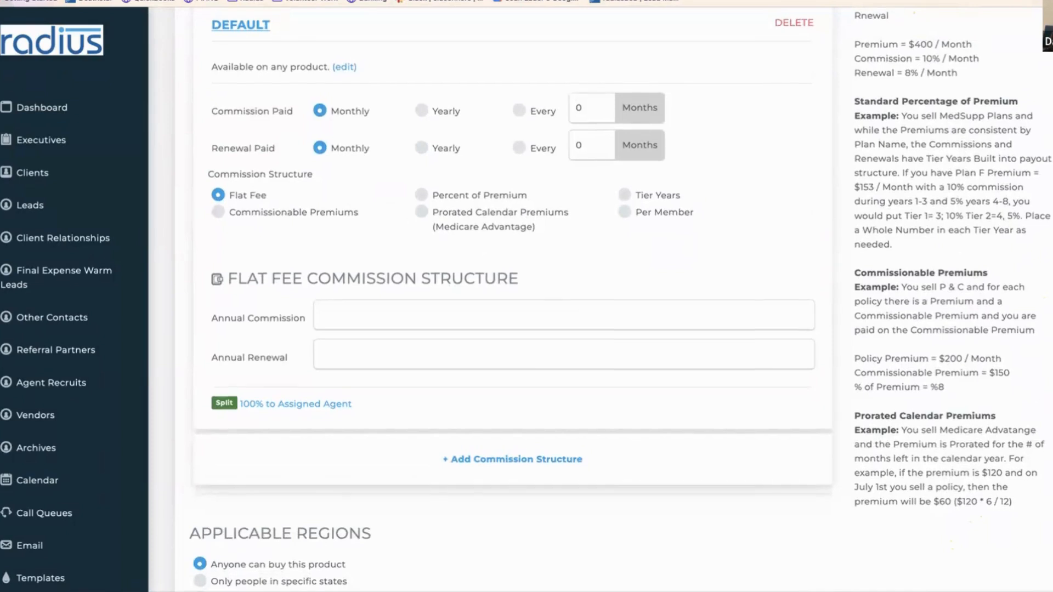
pyautogui.scroll(-1, 1033, 389)
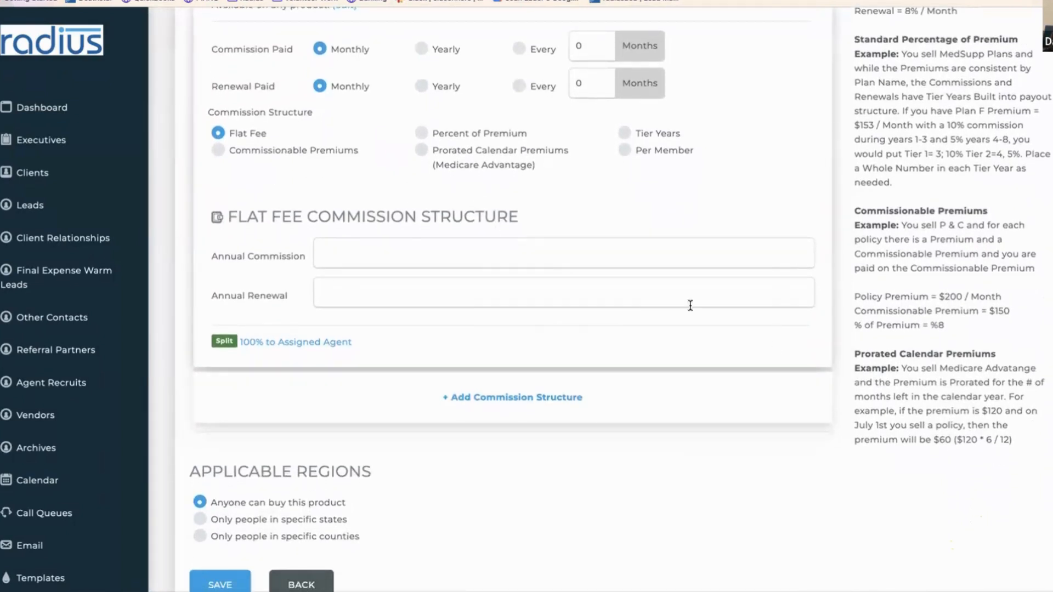
pyautogui.scroll(-2, 284, 44)
pyautogui.scroll(-1, 1010, 522)
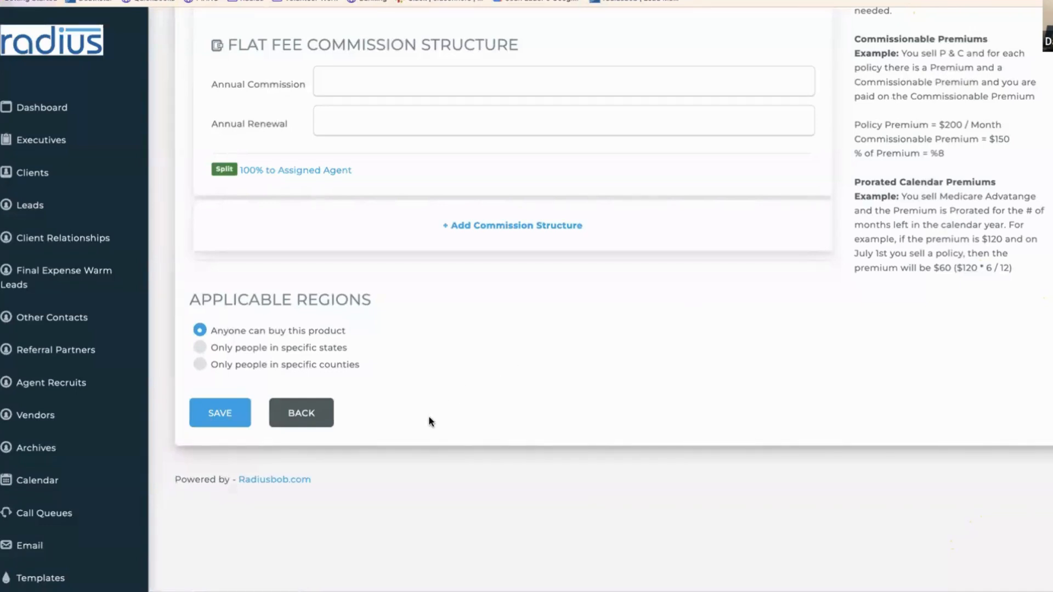
pyautogui.scroll(-8, 43, 501)
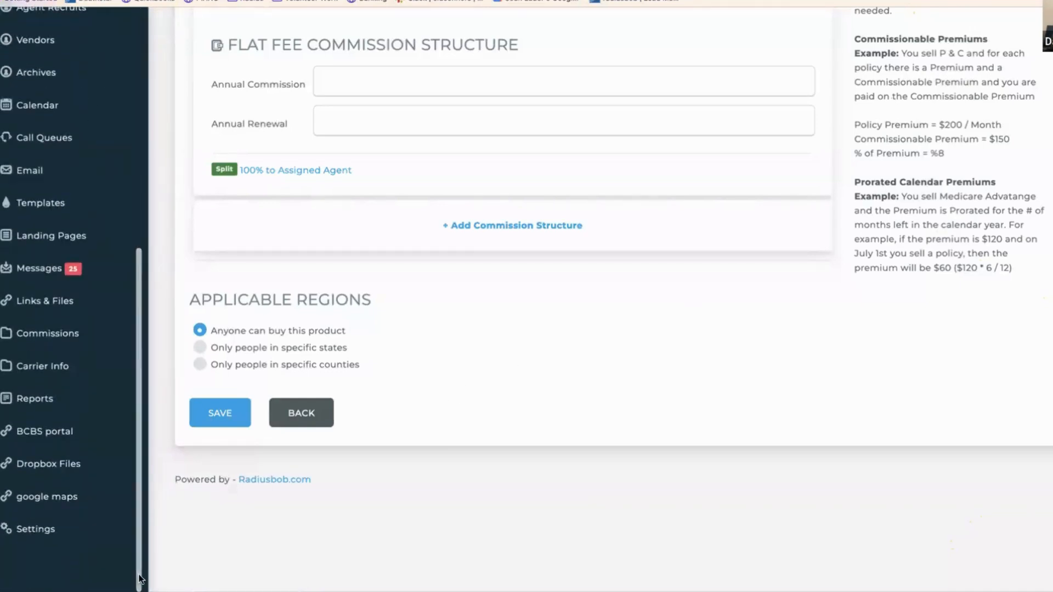
# - Filter settings by 'autom', open Workflows, and filter the workflows by 'client'
pyautogui.click(43, 501)
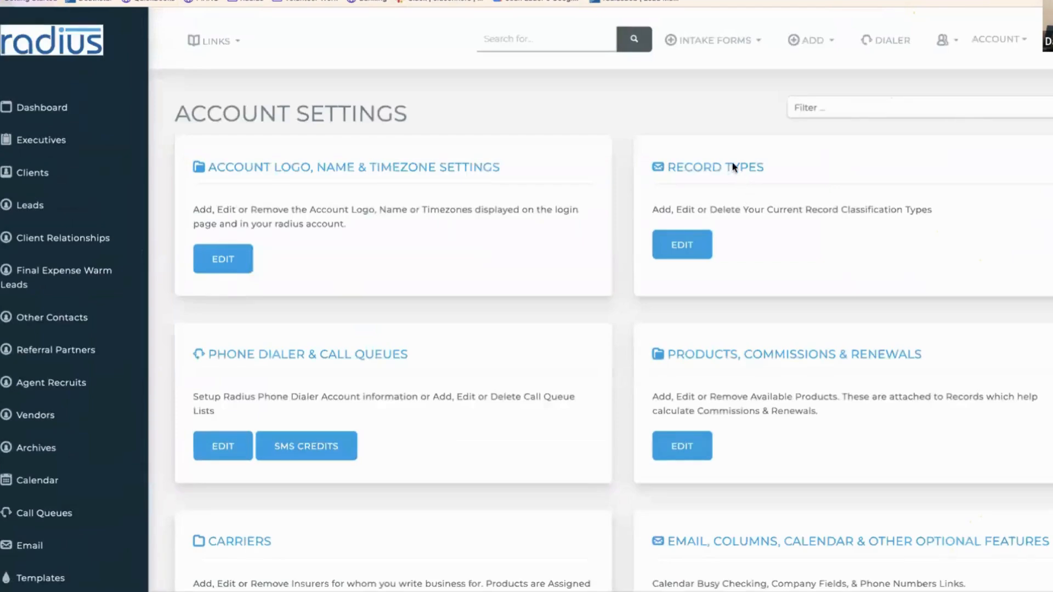
pyautogui.click(829, 109)
pyautogui.write('autom')
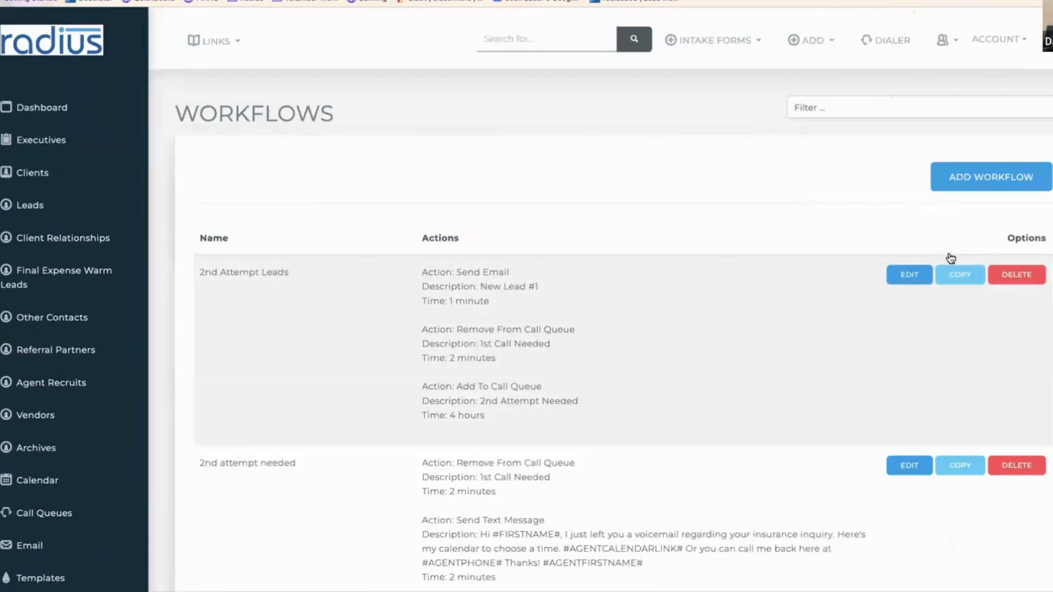
pyautogui.click(942, 102)
pyautogui.write('client')
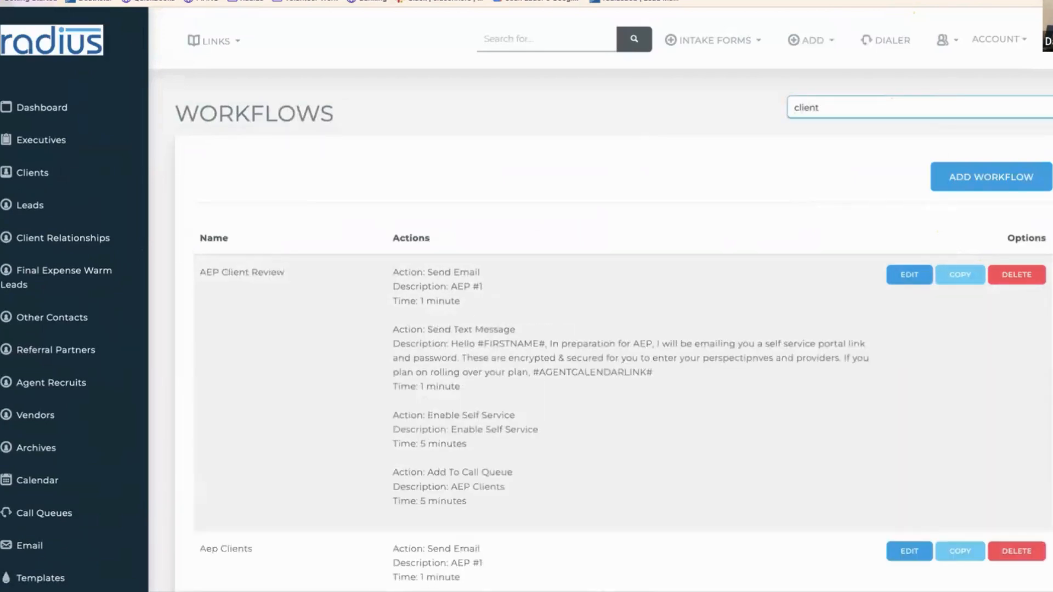
# - Open AEP Client Review and inspect its Actions, highlighting the Enable Self Service action
pyautogui.click(908, 274)
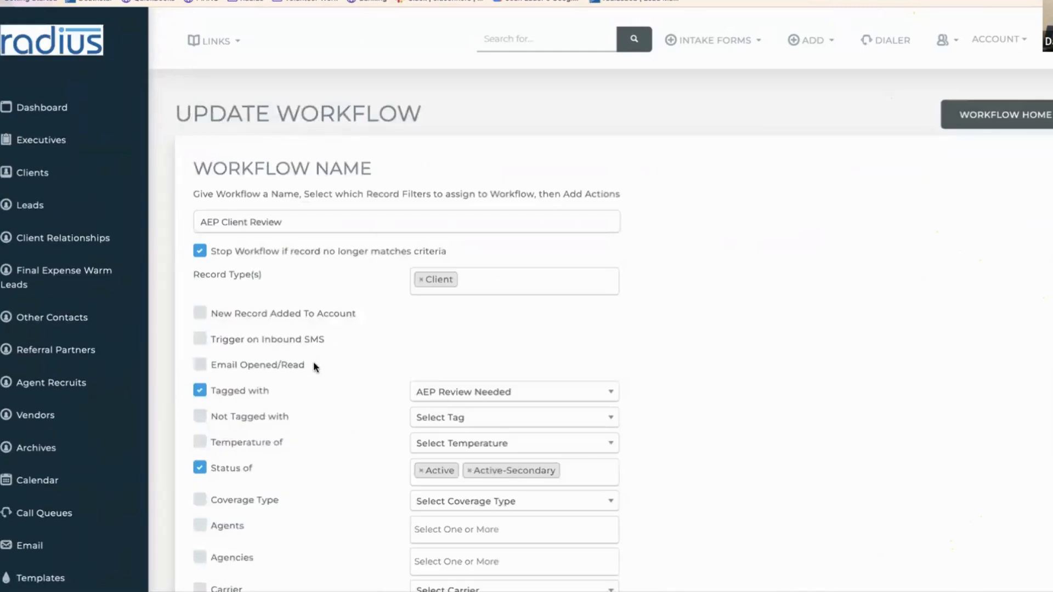
pyautogui.scroll(-15, 986, 444)
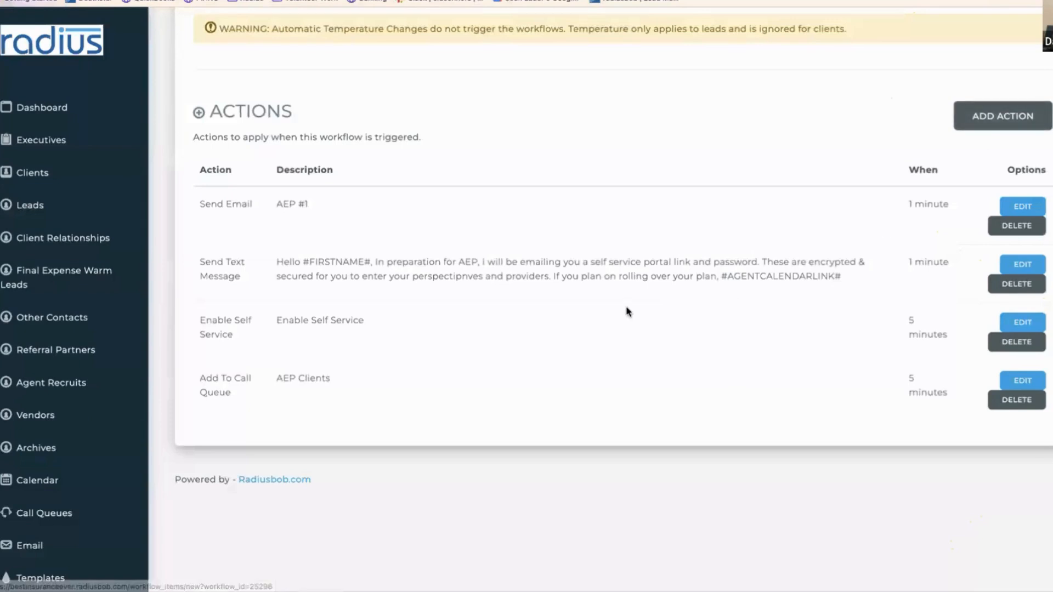
pyautogui.moveTo(198, 322); pyautogui.dragTo(466, 328)
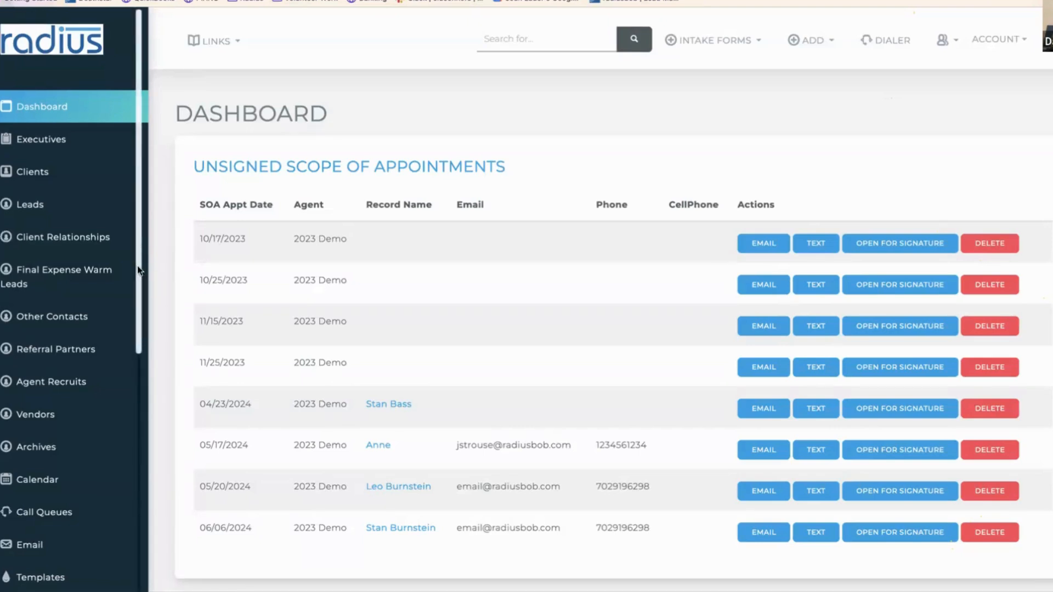
# - Filter settings by 'carr', open Carriers, filter by 'uni', and edit UnitedHealthcare
pyautogui.moveTo(137, 266); pyautogui.dragTo(138, 533)
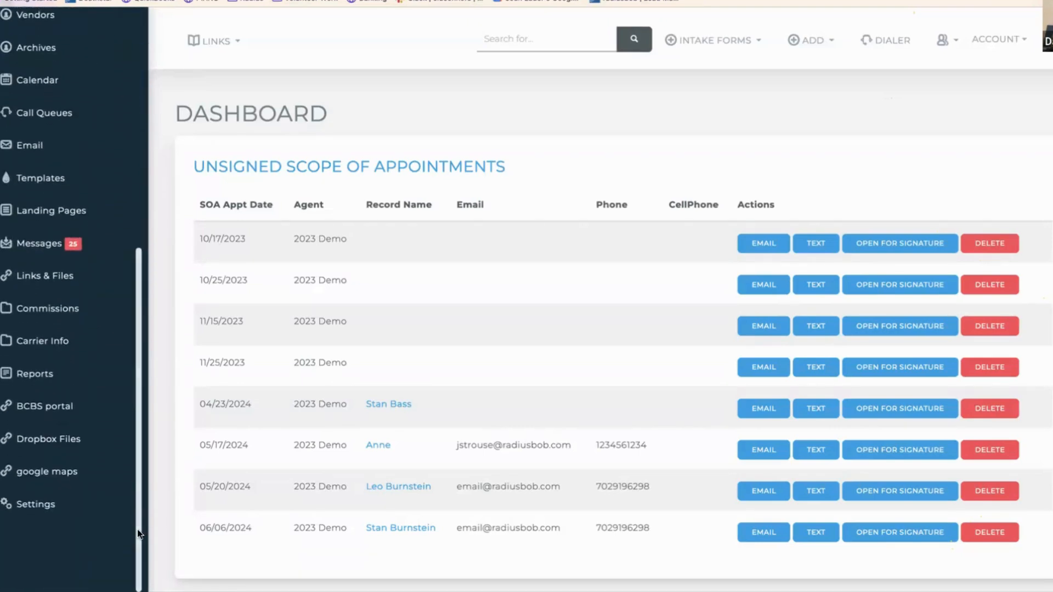
pyautogui.click(40, 496)
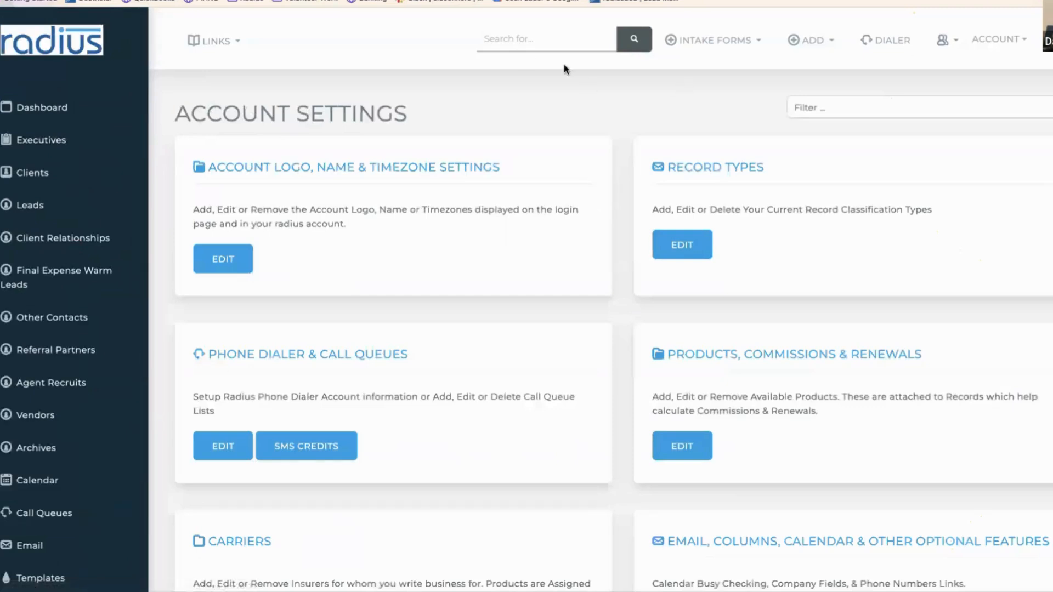
pyautogui.click(856, 114)
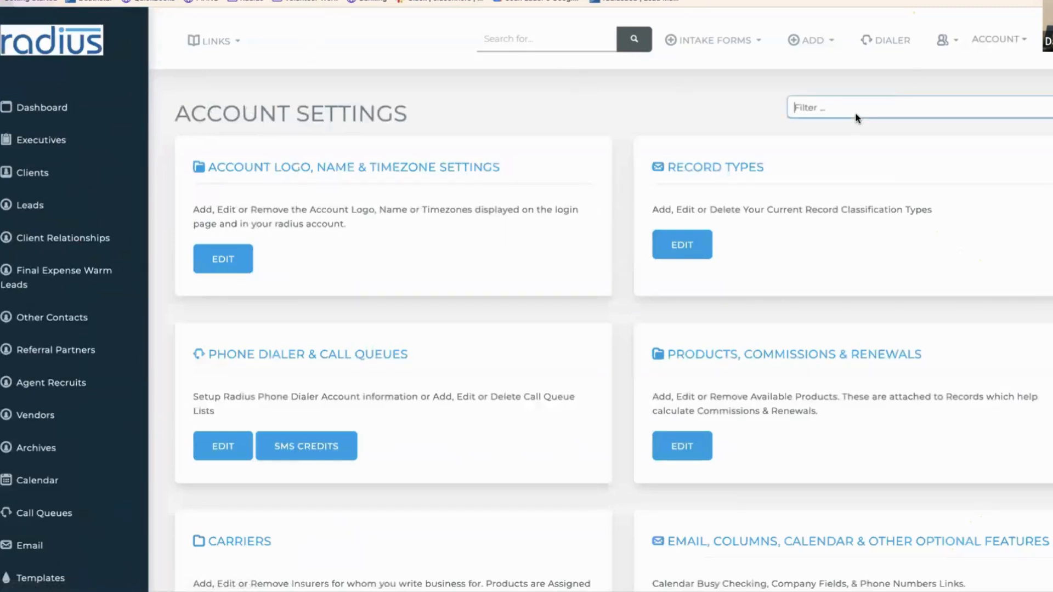
pyautogui.write('carr')
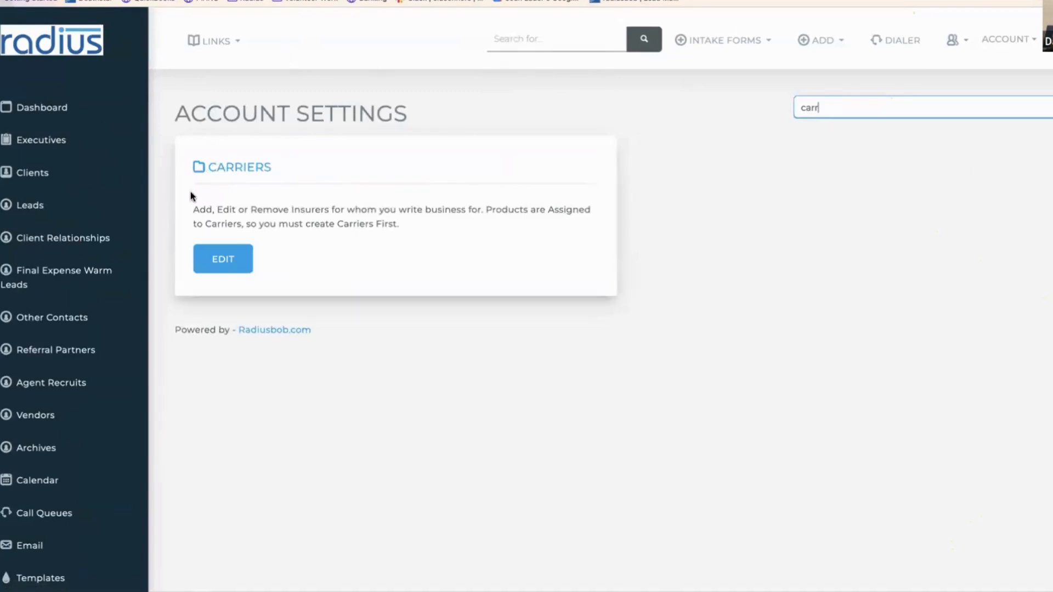
pyautogui.click(232, 259)
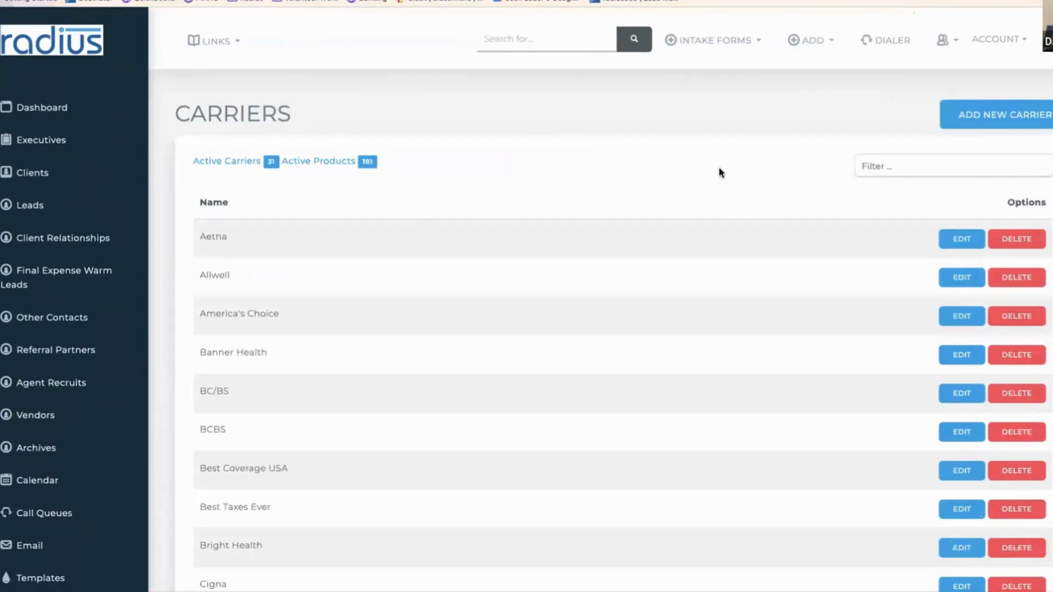
pyautogui.click(966, 172)
pyautogui.write('uni')
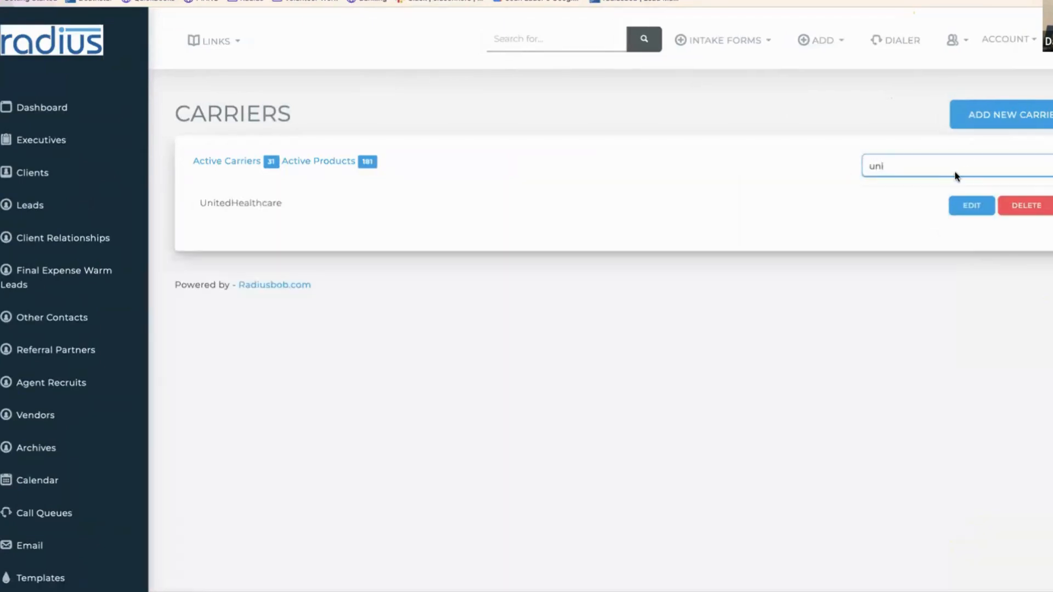
pyautogui.click(971, 205)
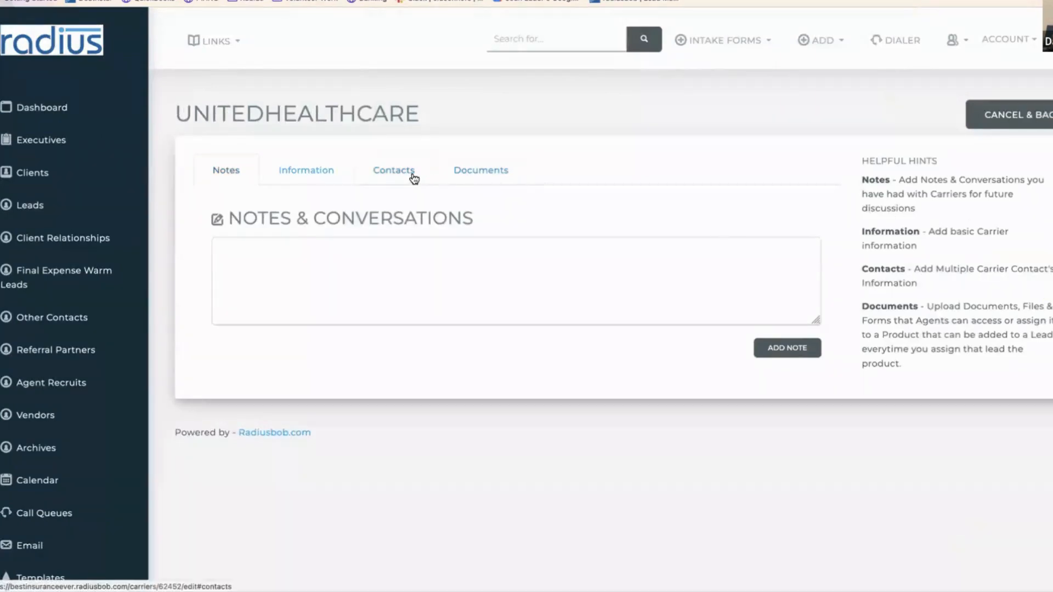
pyautogui.click(323, 175)
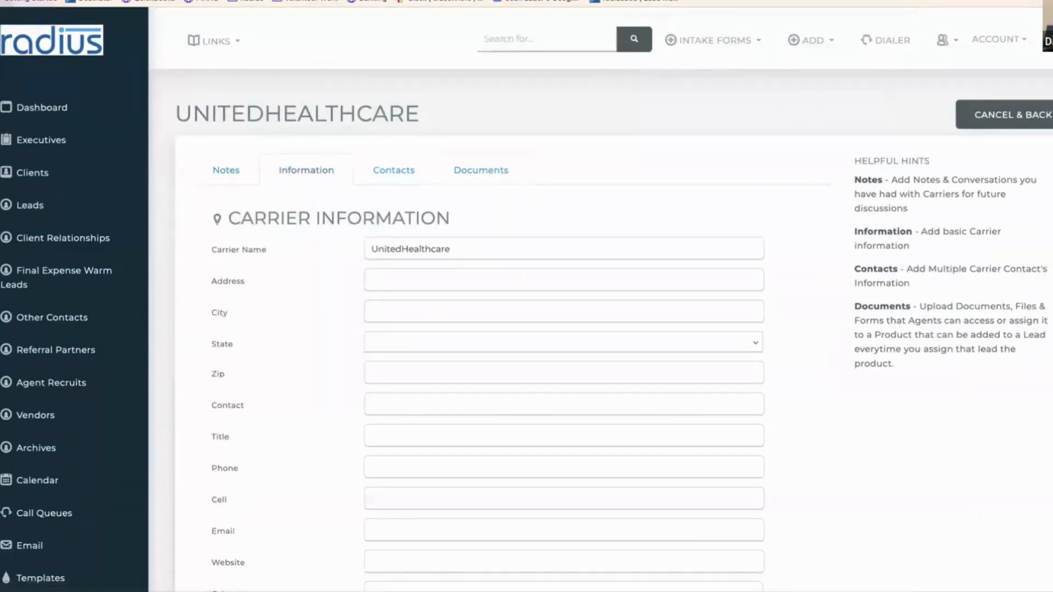
pyautogui.scroll(-6, 998, 364)
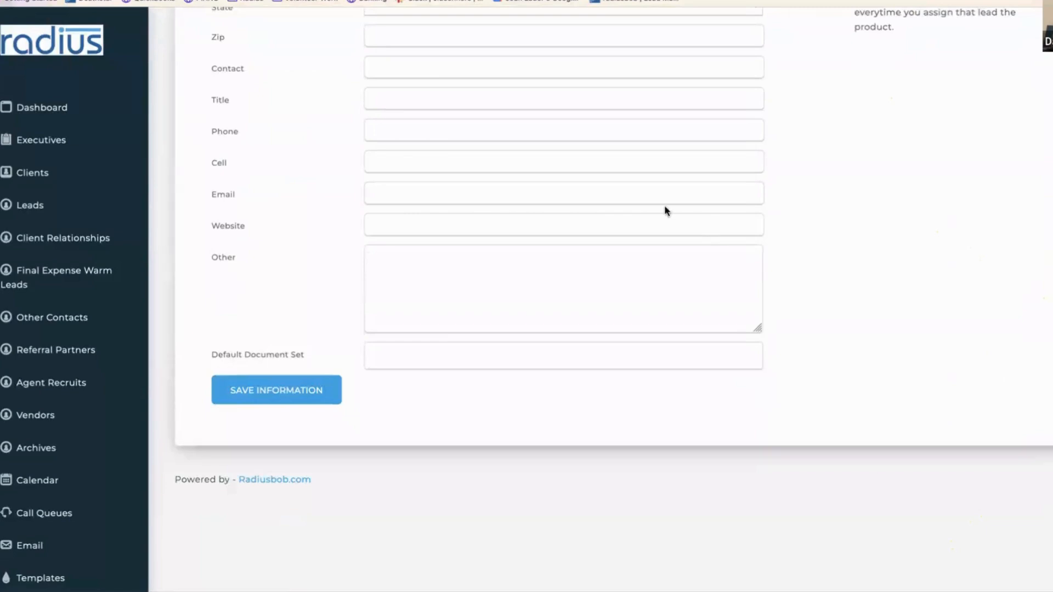
pyautogui.click(611, 219)
pyautogui.write('www.')
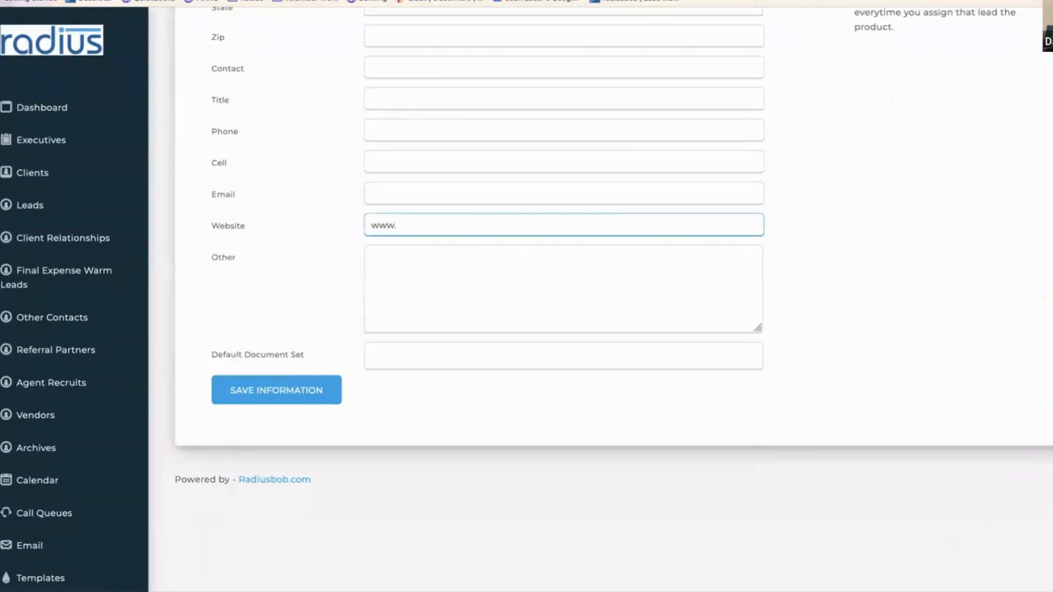
pyautogui.write('unitedhealthcare.com/')
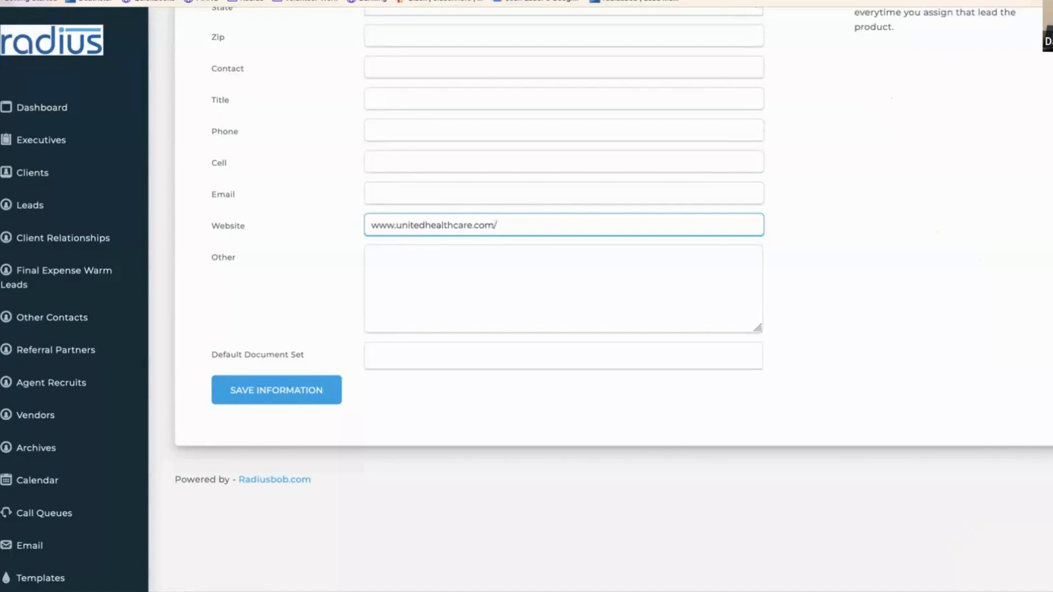
pyautogui.write('agentportal')
pyautogui.click(318, 401)
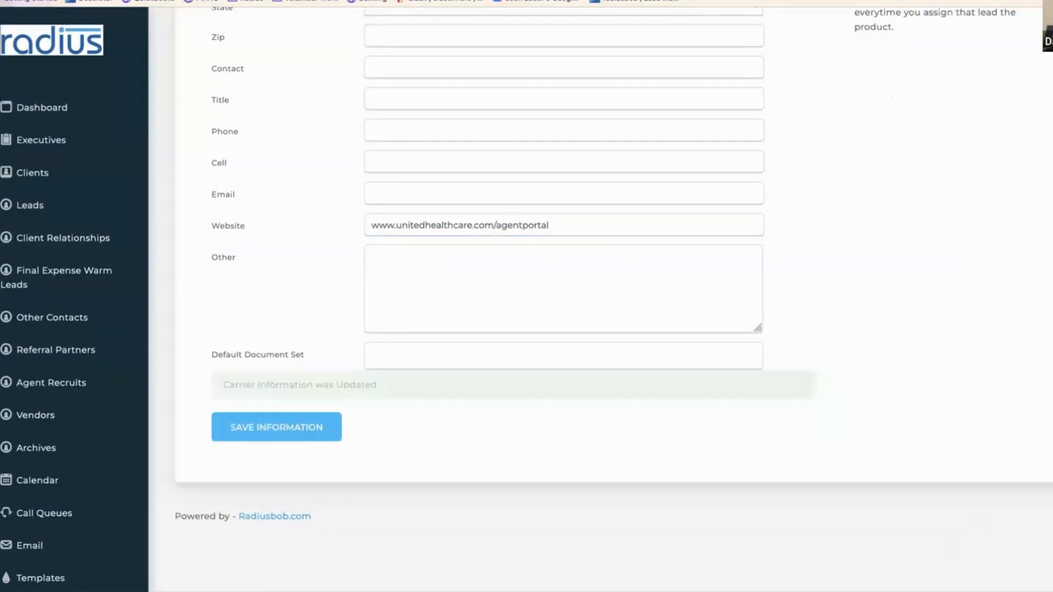
# - Scroll back up and view the carrier's Contacts tab, which has no contacts
pyautogui.scroll(5, 612, 296)
pyautogui.scroll(1, 451, 107)
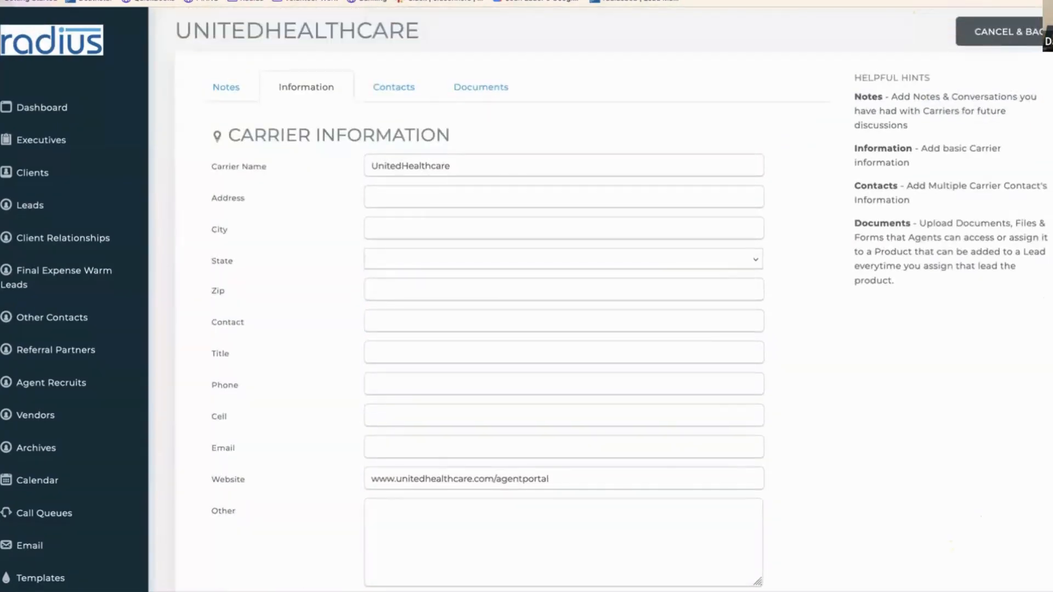
pyautogui.click(409, 96)
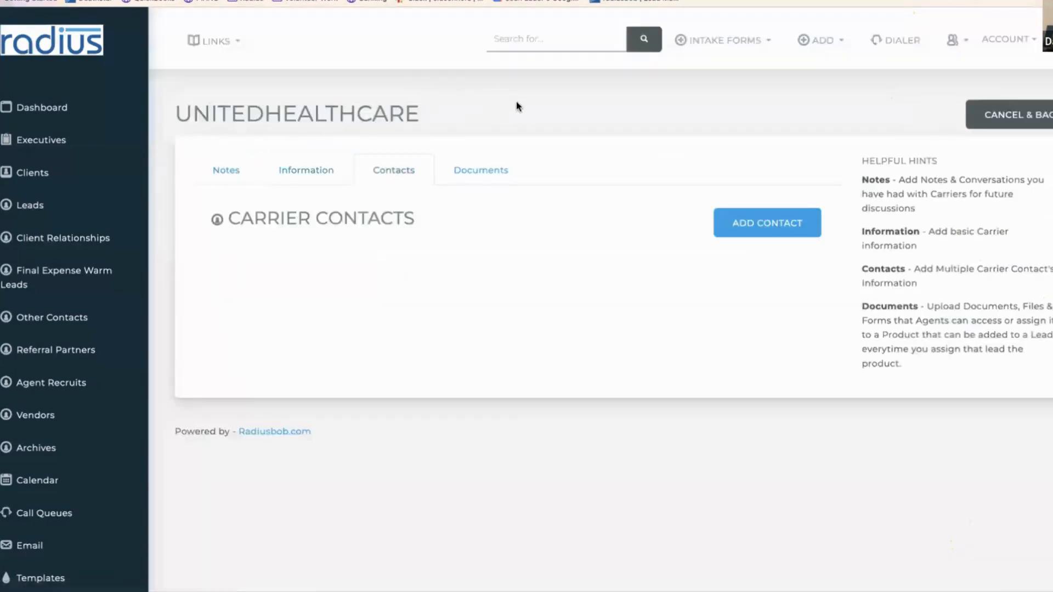
pyautogui.click(482, 171)
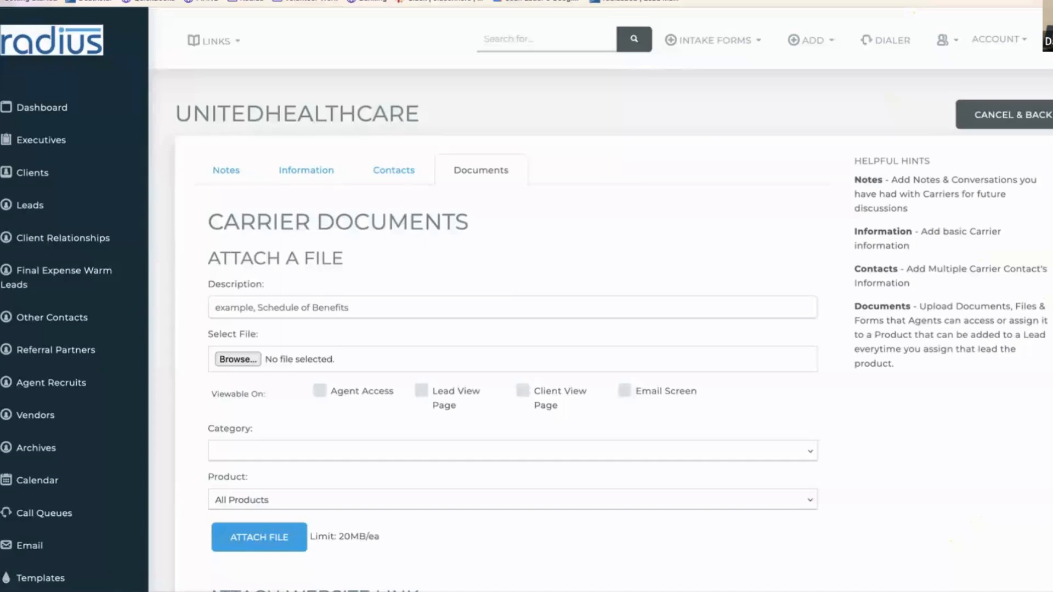
pyautogui.scroll(-4, 957, 222)
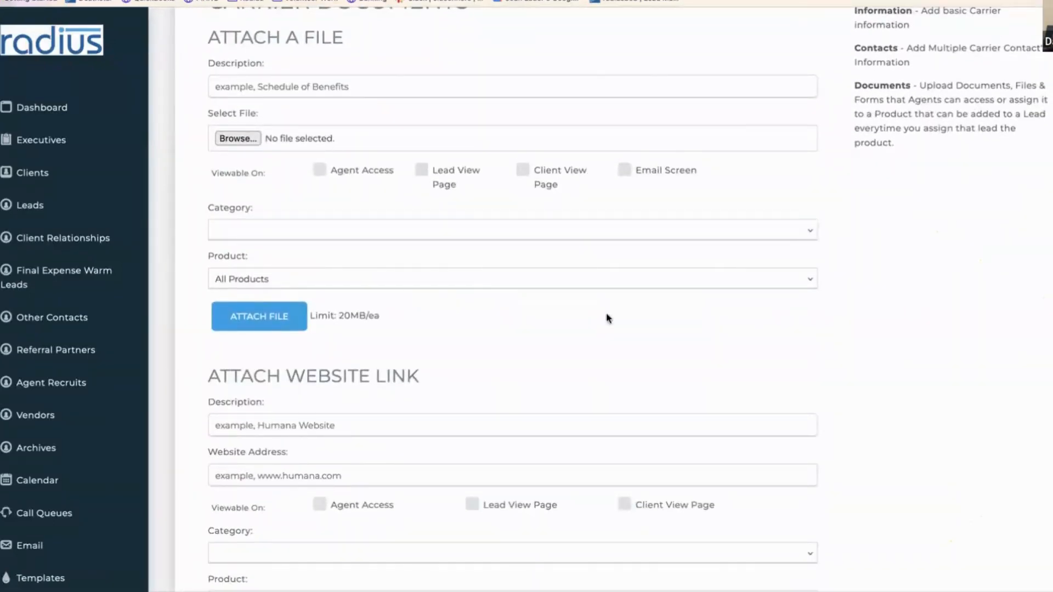
pyautogui.scroll(-3, 513, 297)
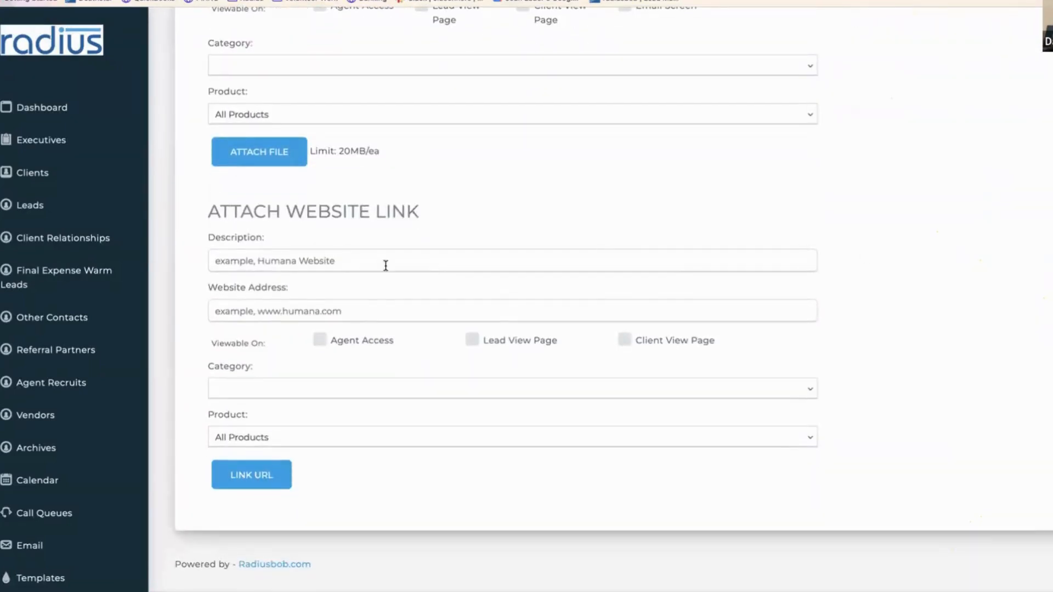
pyautogui.click(298, 262)
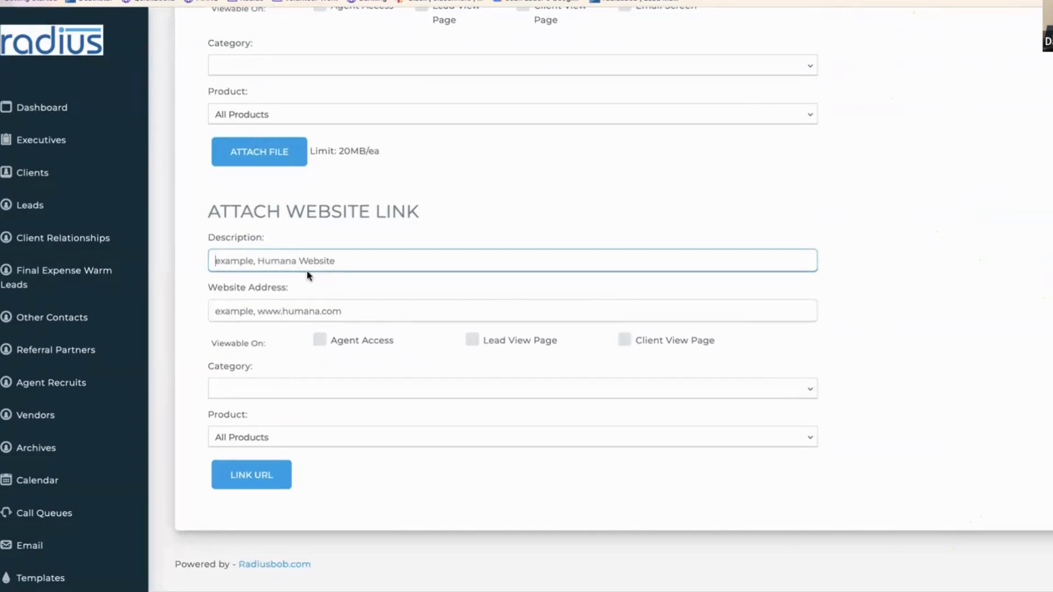
pyautogui.write('www.unitedhealthcare.com/agentportal')
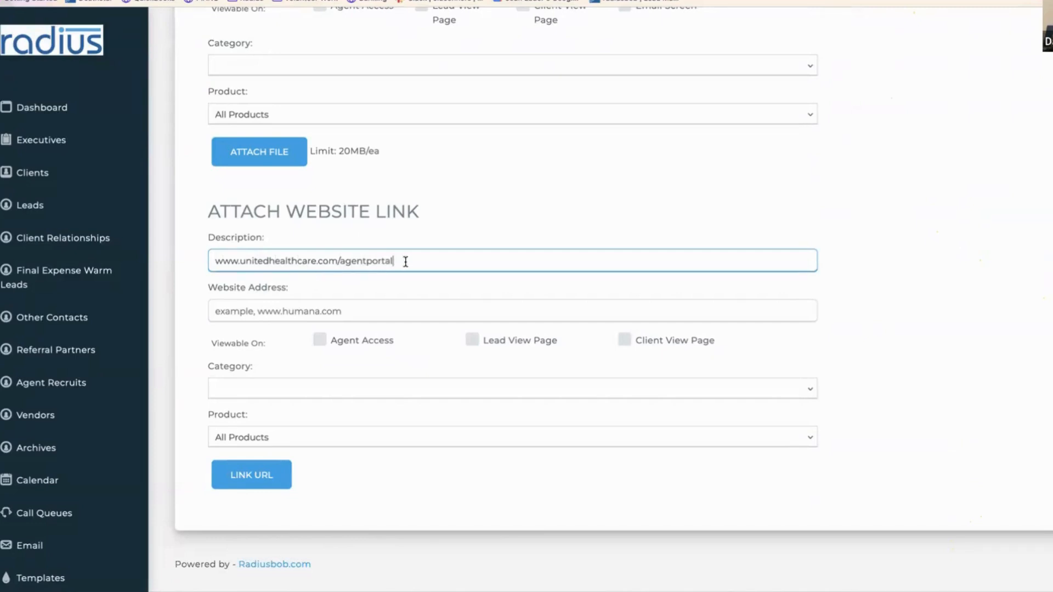
pyautogui.moveTo(406, 262); pyautogui.dragTo(211, 261)
pyautogui.hotkey('ctrl', 'c')
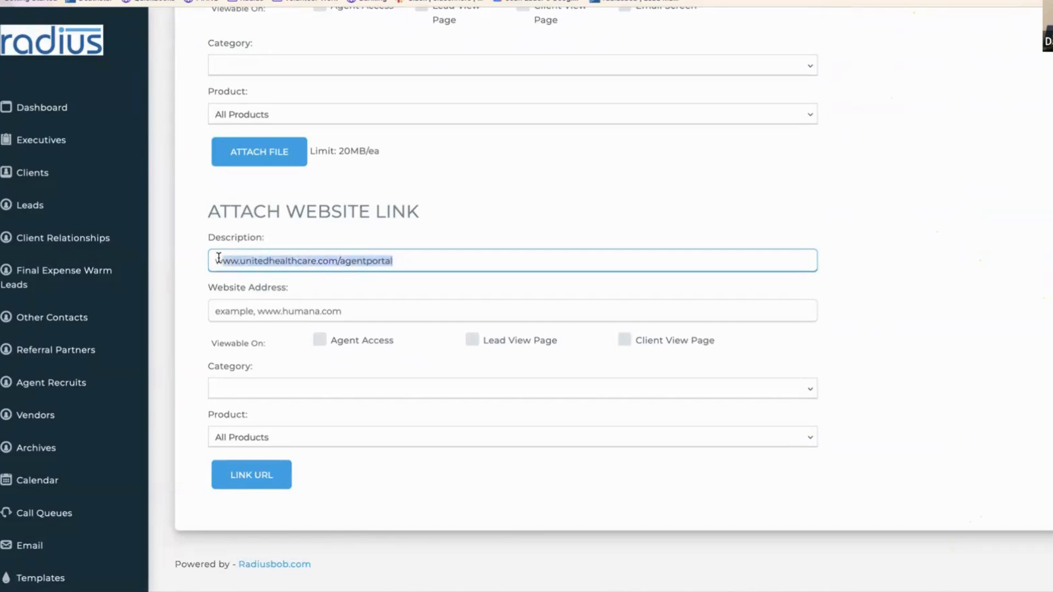
pyautogui.click(241, 311)
pyautogui.hotkey('ctrl', 'v')
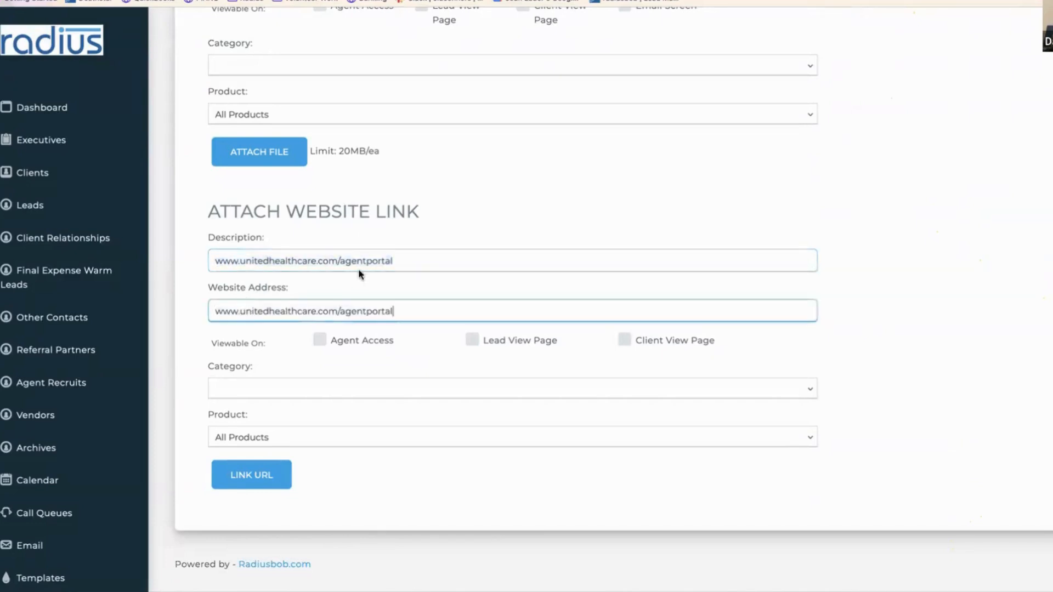
pyautogui.moveTo(400, 260); pyautogui.dragTo(212, 259)
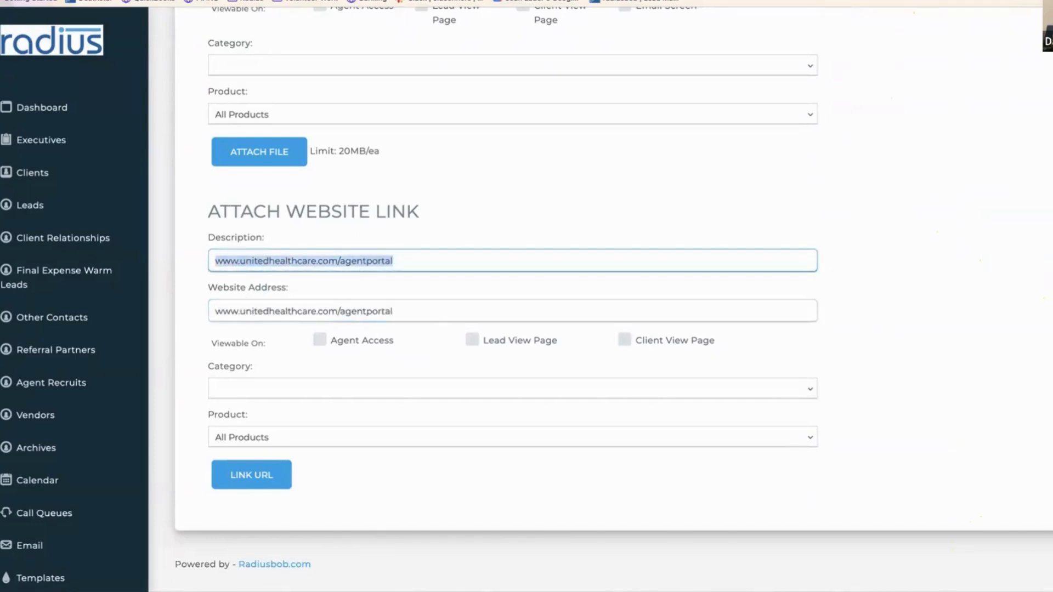
pyautogui.write('UHC Agent Portal')
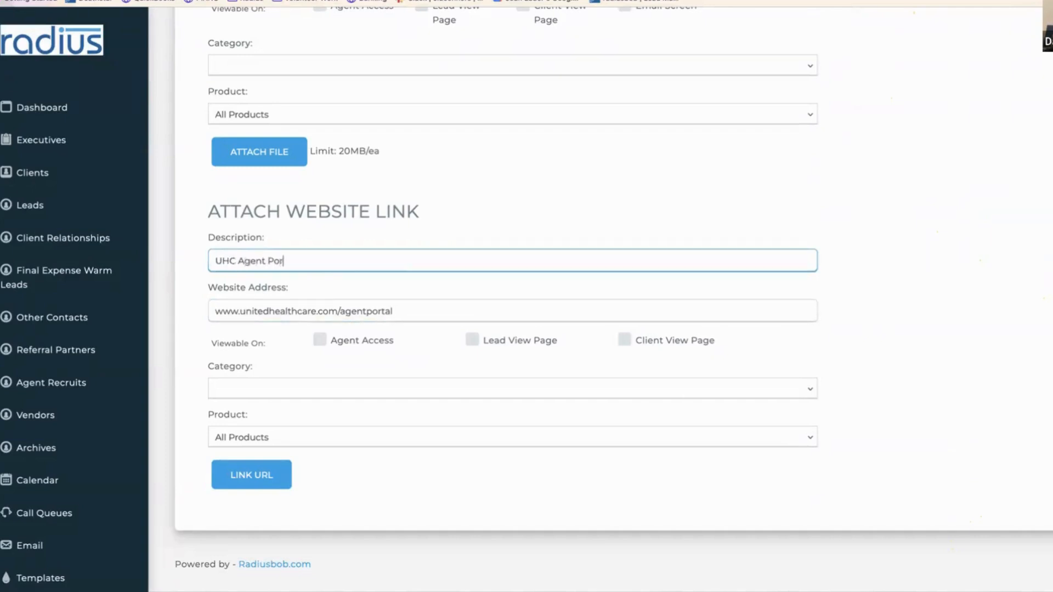
# - Enable Agent Access and Lead View Page, set category Agent Job Aid for All Products, and link it
pyautogui.click(348, 344)
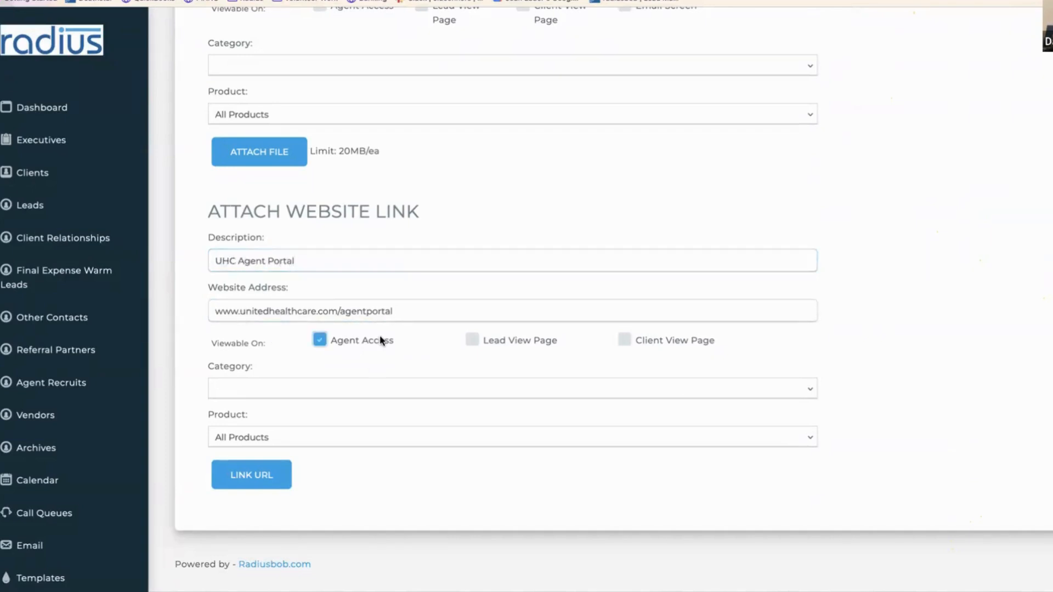
pyautogui.click(508, 345)
pyautogui.click(399, 389)
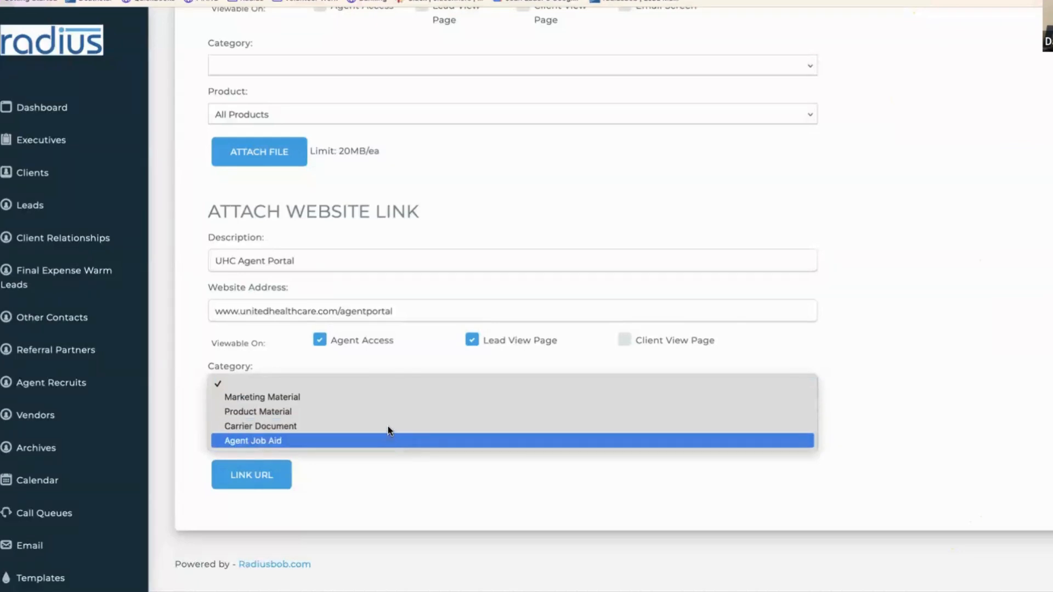
pyautogui.click(386, 441)
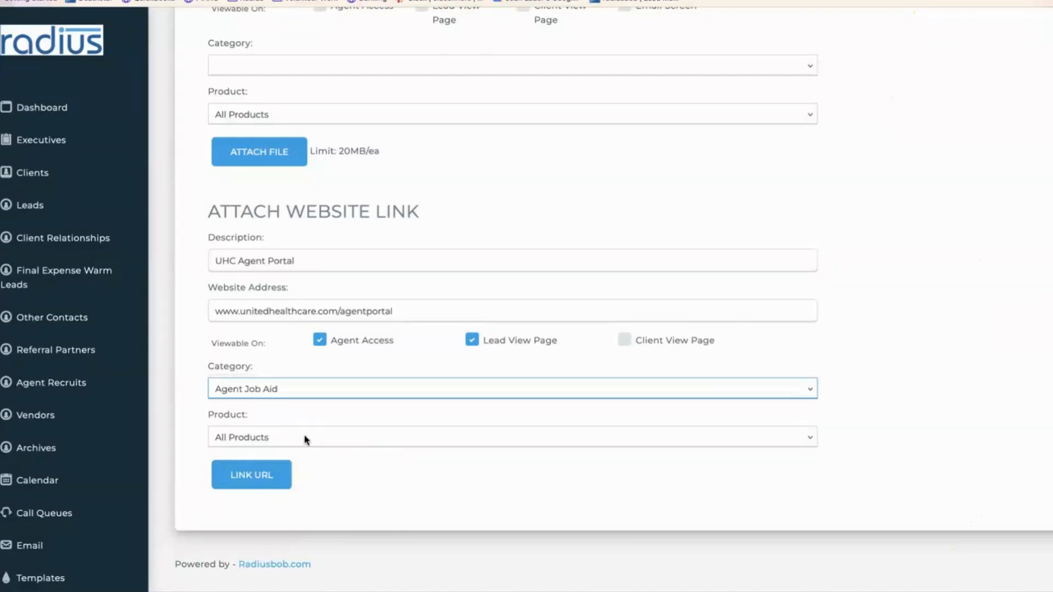
pyautogui.click(307, 440)
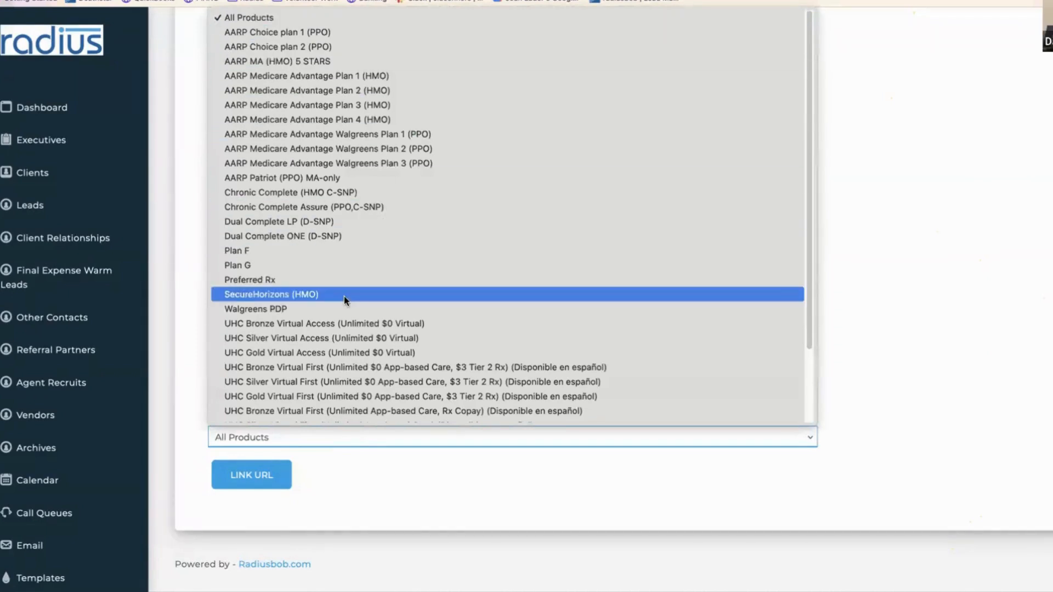
pyautogui.click(448, 495)
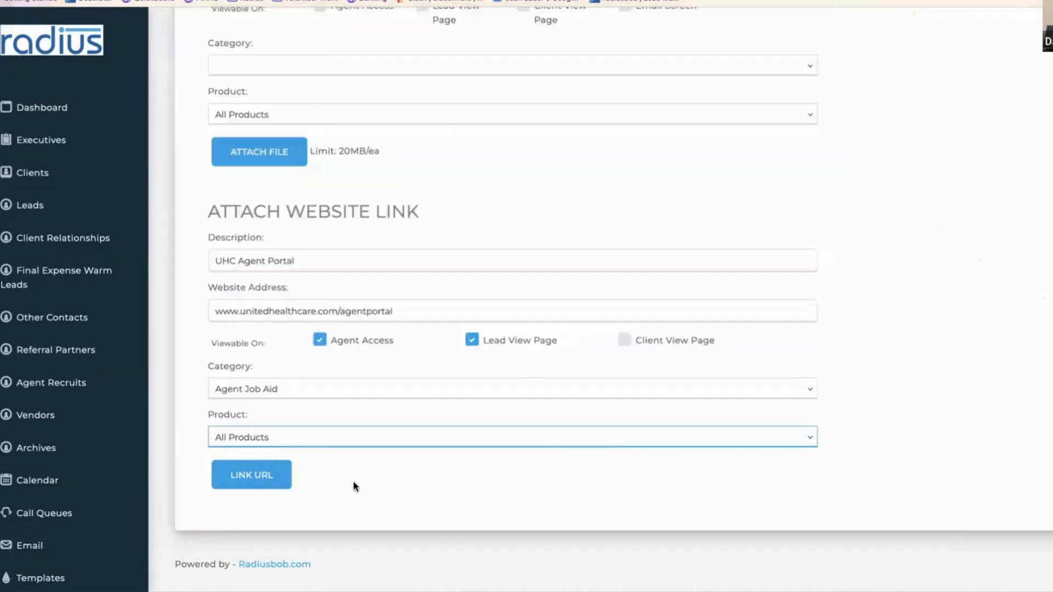
pyautogui.click(273, 477)
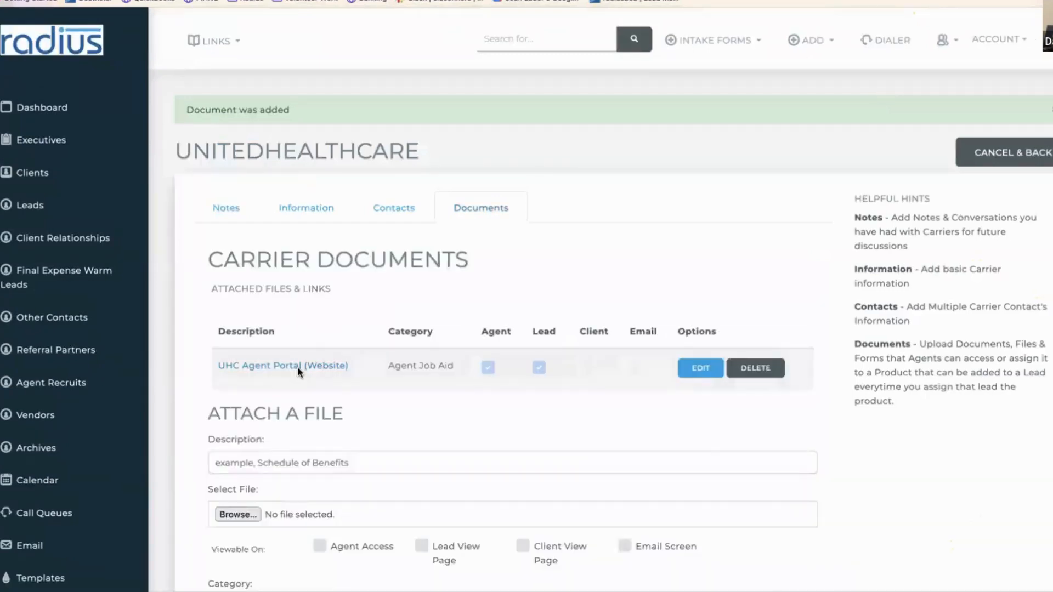
# - Open the first client's record from the clients list and look over its policies
pyautogui.click(80, 174)
pyautogui.scroll(-4, 396, 467)
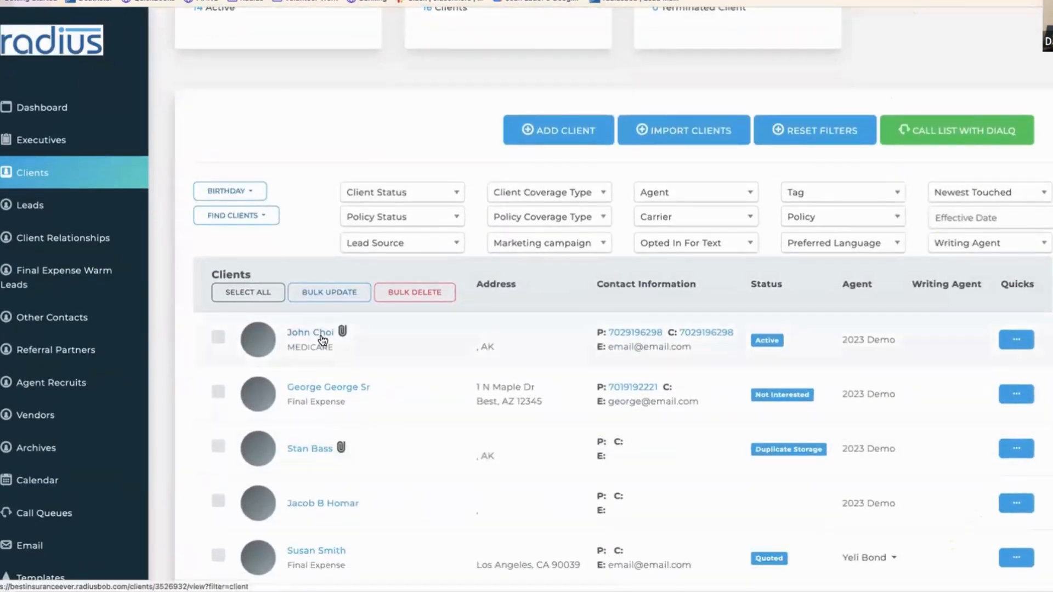
pyautogui.click(312, 333)
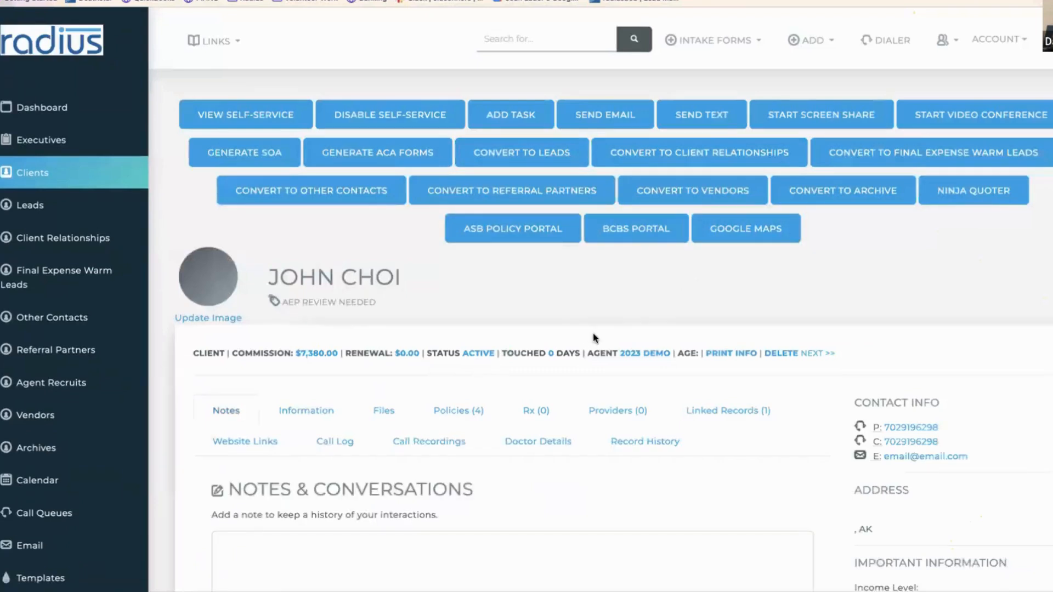
pyautogui.scroll(-3, 593, 332)
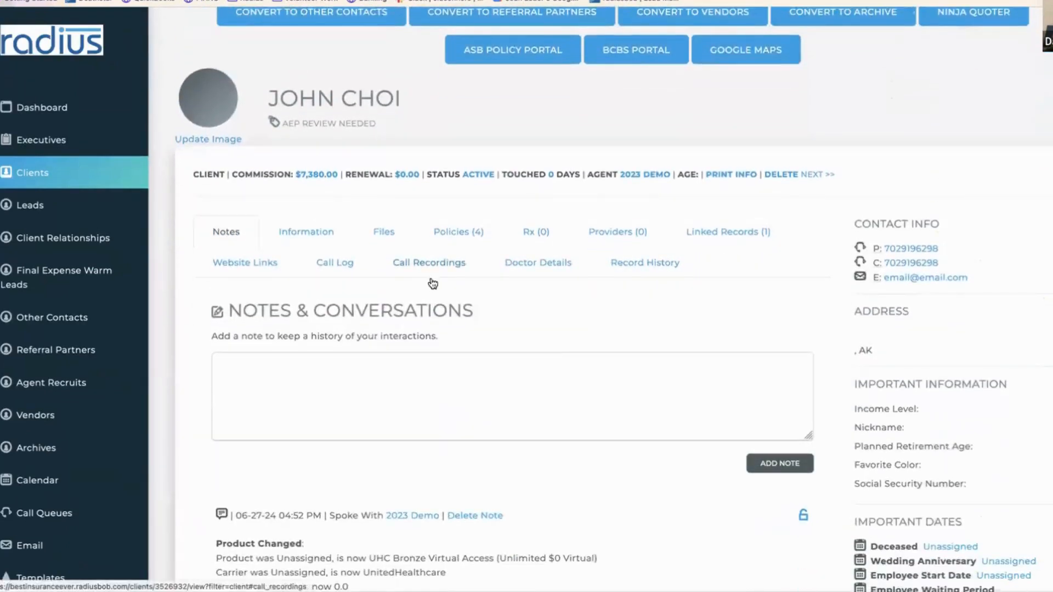
pyautogui.click(460, 233)
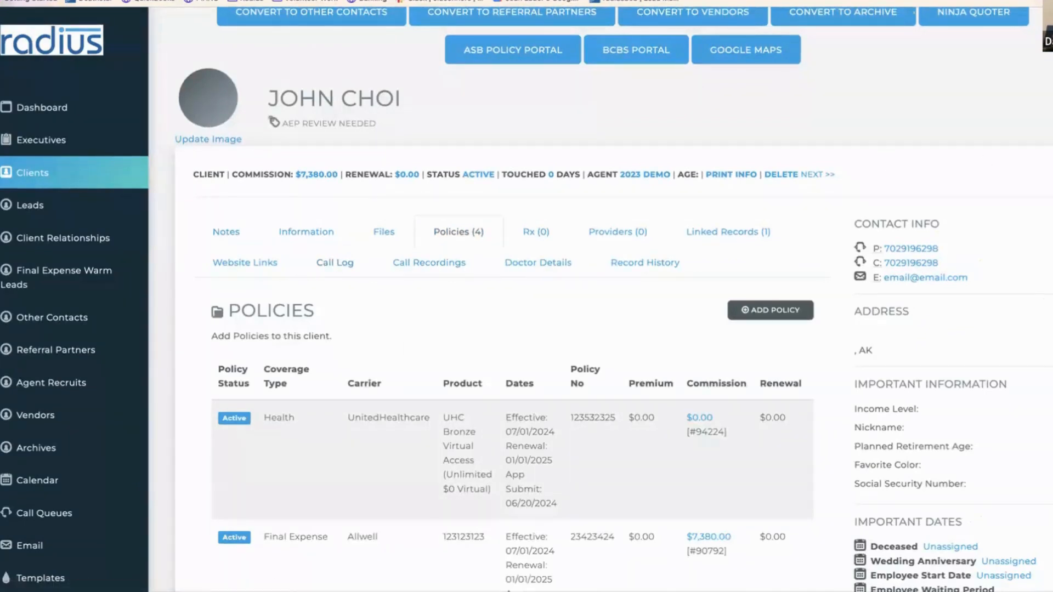
pyautogui.scroll(1, 611, 300)
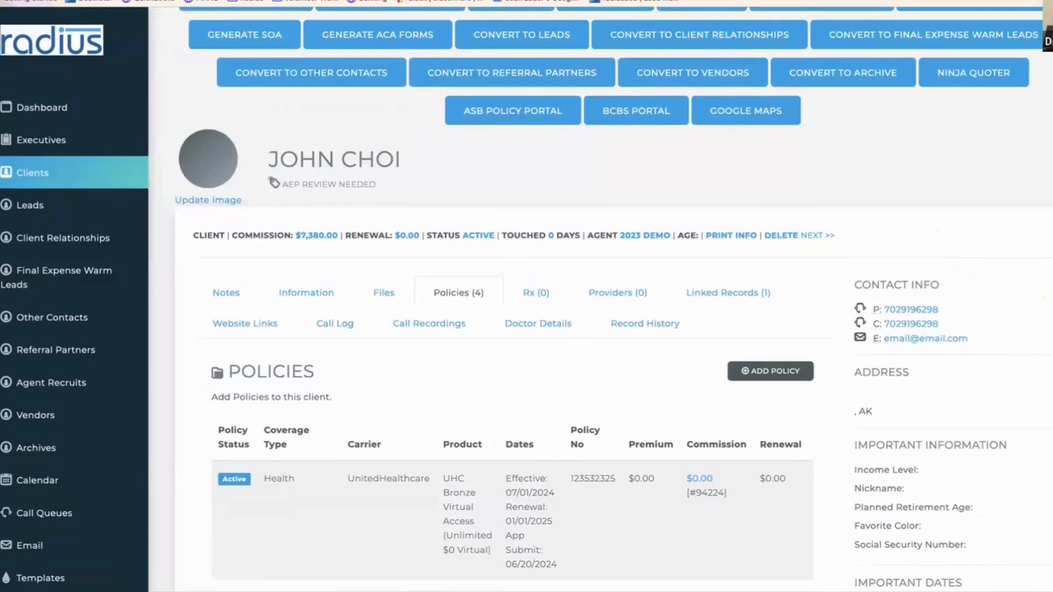
pyautogui.scroll(-10, 603, 329)
pyautogui.scroll(12, 603, 329)
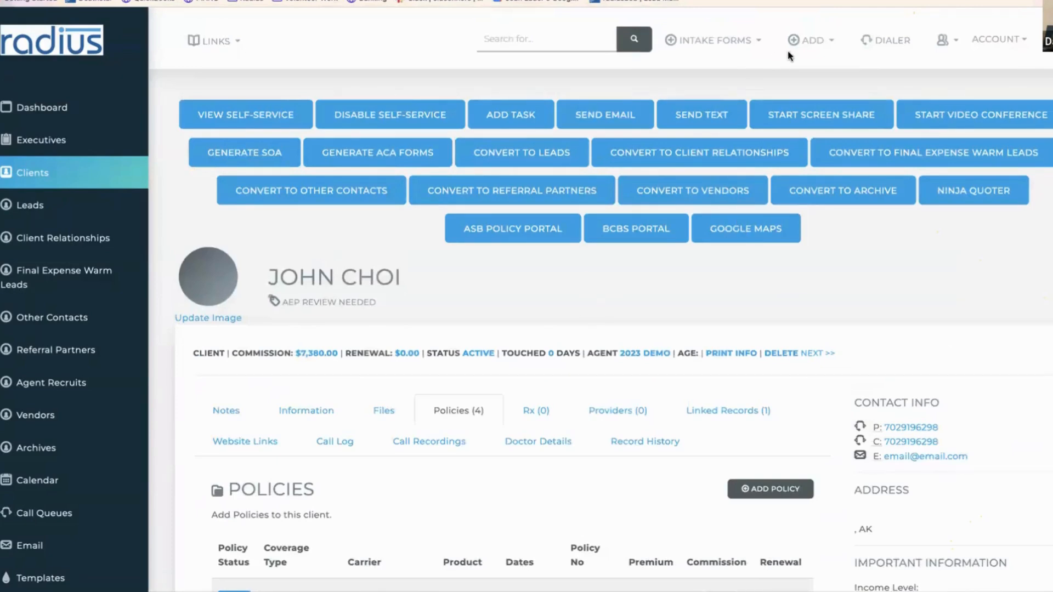
# - Review the client's website links, then go to Carrier Info
pyautogui.click(258, 440)
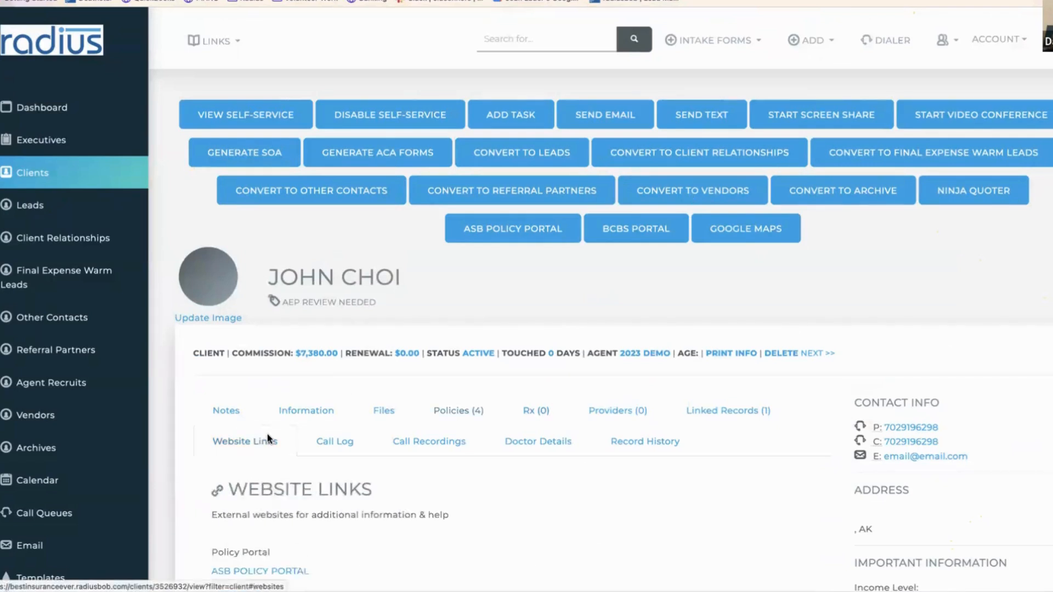
pyautogui.scroll(-3, 230, 428)
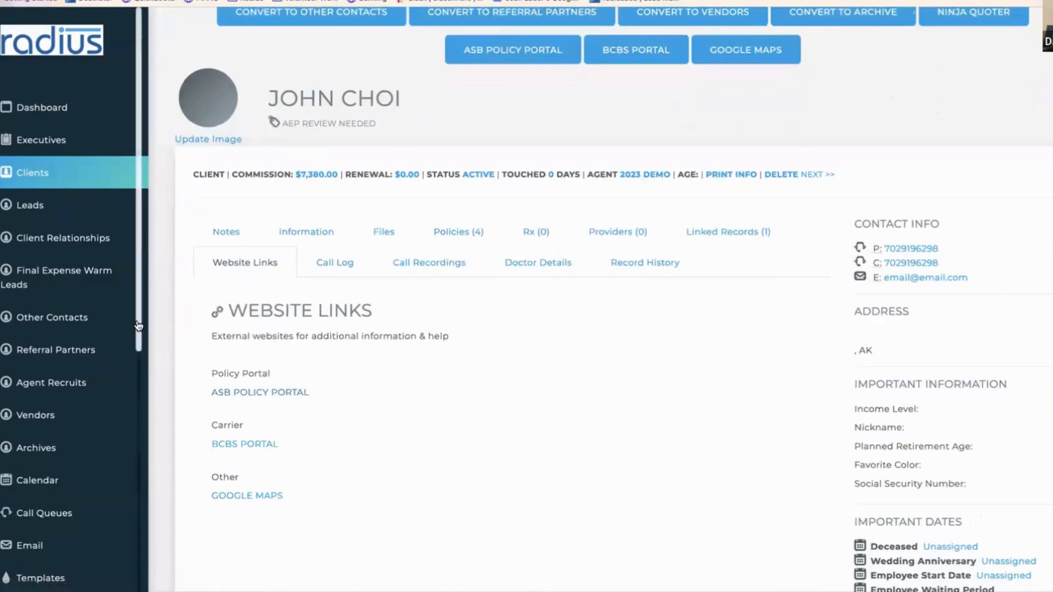
pyautogui.scroll(-7, 63, 458)
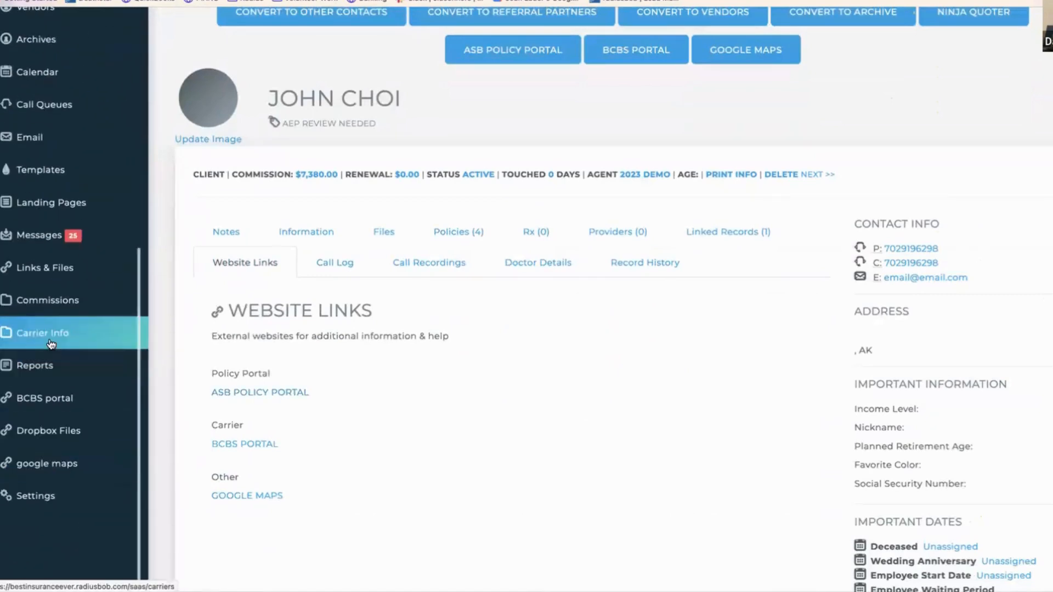
pyautogui.click(48, 336)
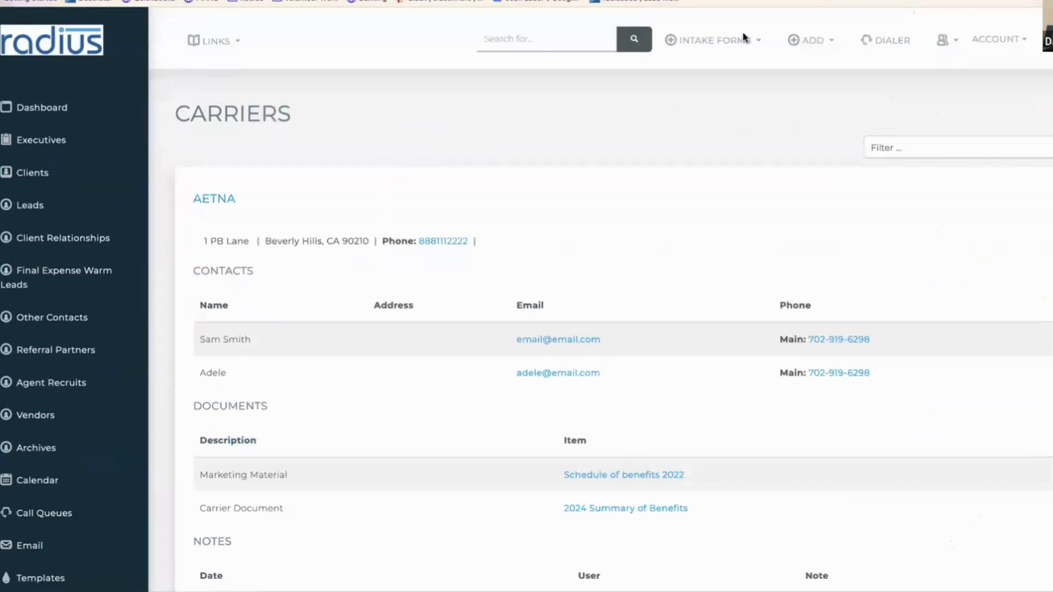
# - Filter carriers by 'uni' and follow UnitedHealthcare's UHC Agent Portal link, which shows a 404
pyautogui.click(900, 148)
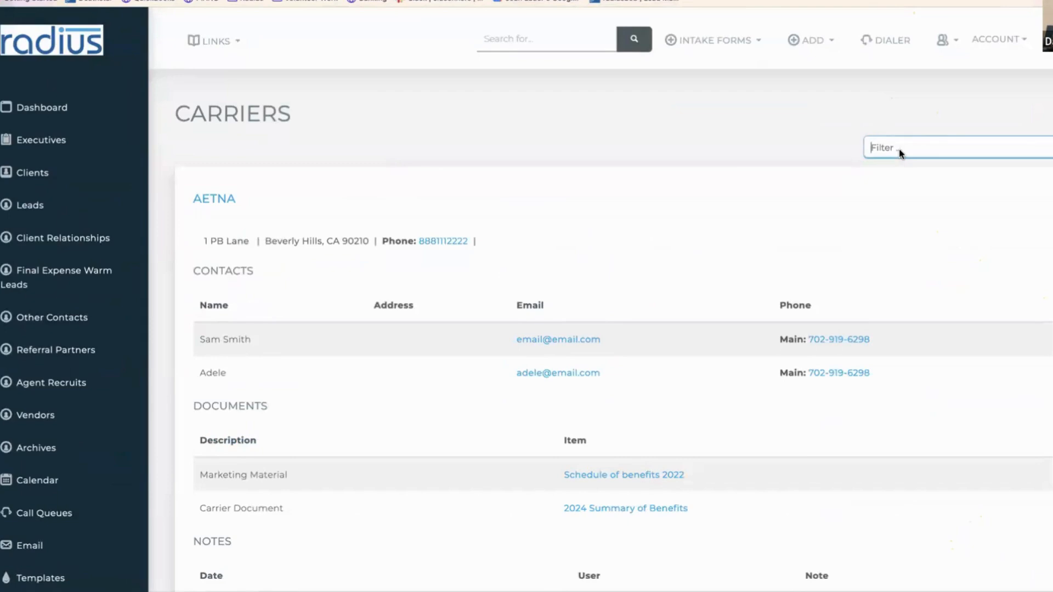
pyautogui.write('unih')
pyautogui.press('BackSpace')
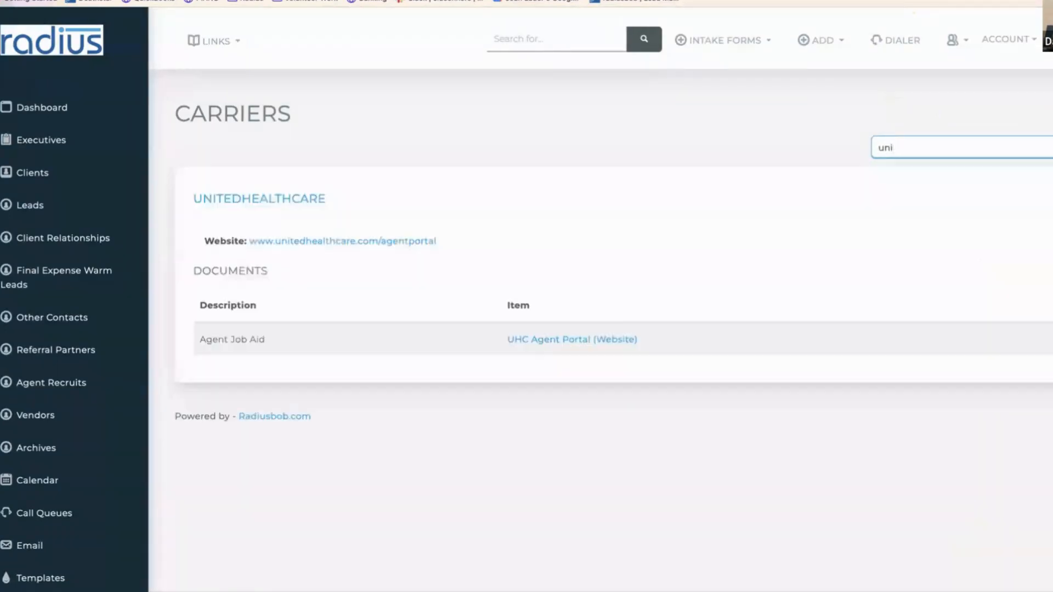
pyautogui.click(580, 341)
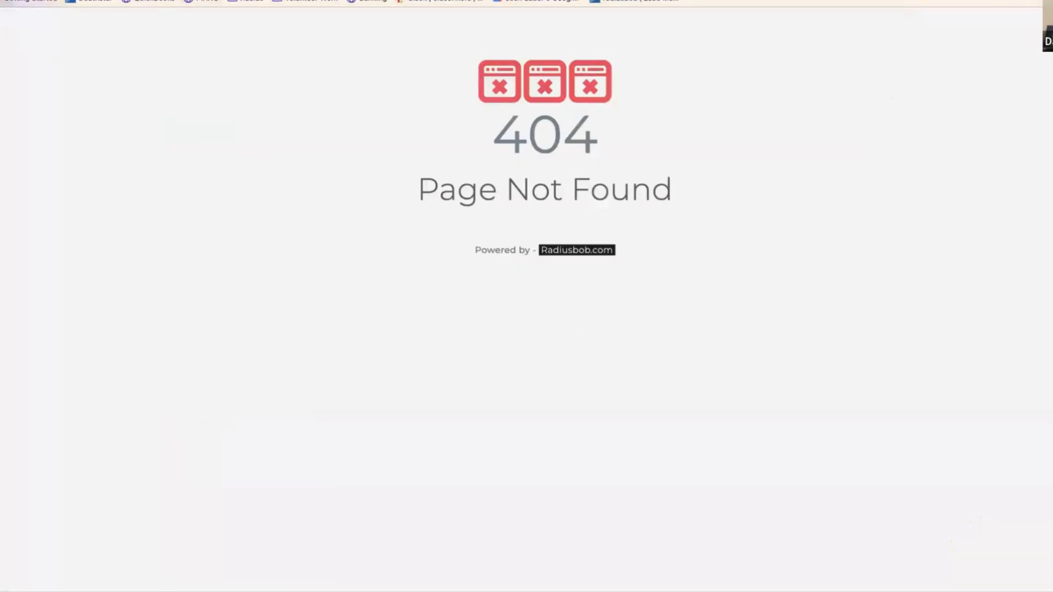
# - Return from the 404 page to the Carriers list filtered by 'uni'
pyautogui.hotkey('alt', 'Left')
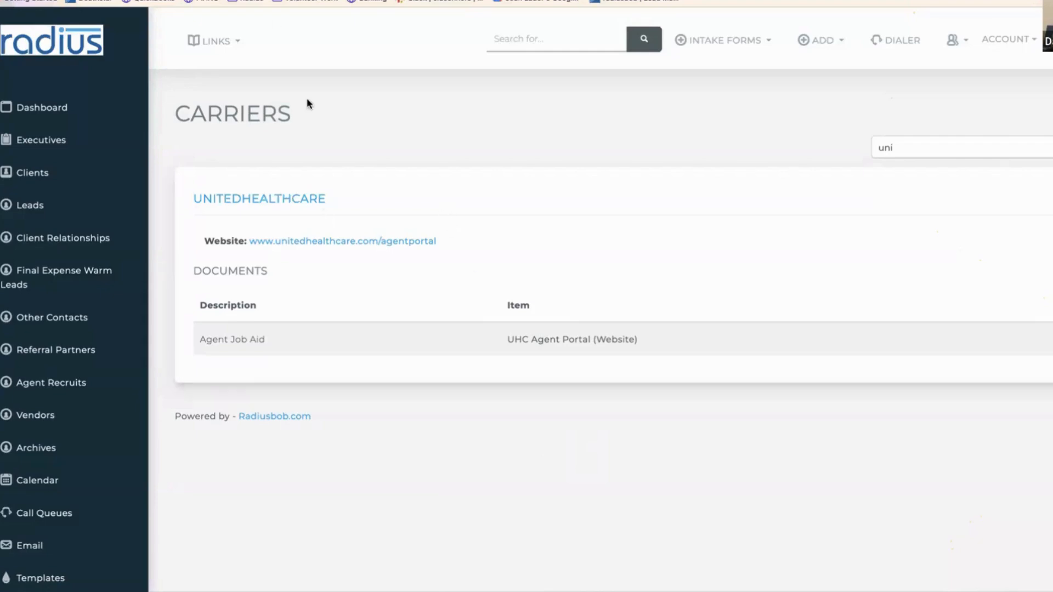
# - Load help.radiusbob.com, the Radius Help Center, in a new browser tab
pyautogui.press('super+t')
pyautogui.write('hel')
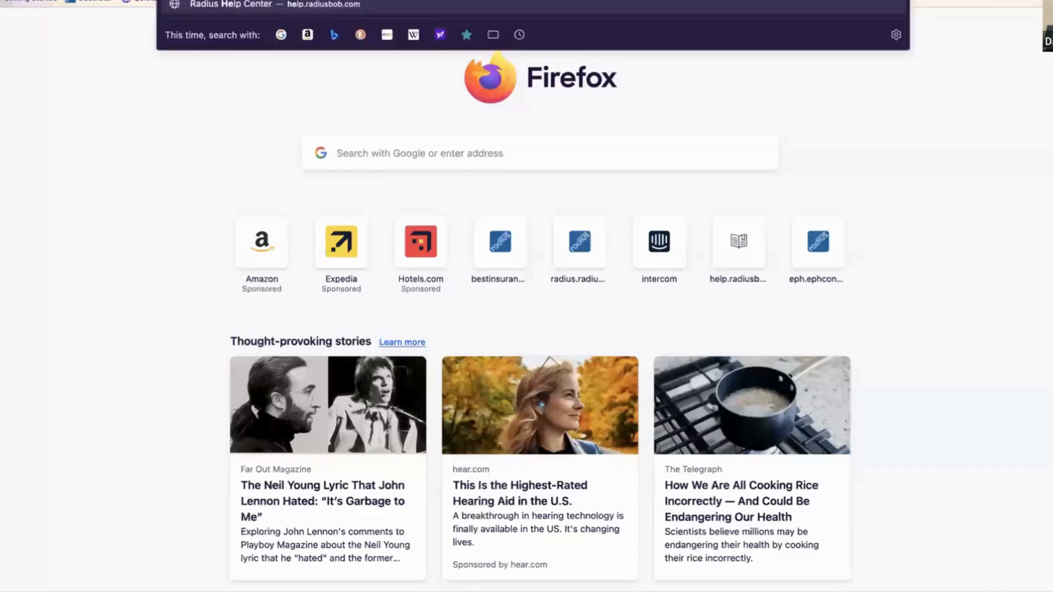
pyautogui.press('Return')
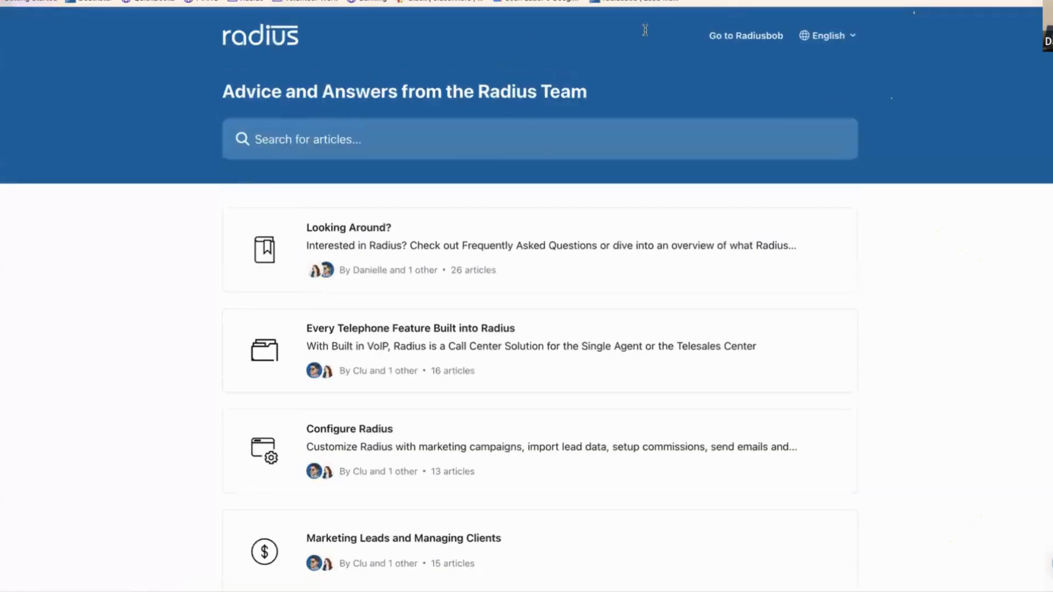
# - Search the help articles for 'featured feature'
pyautogui.click(465, 140)
pyautogui.write('fea')
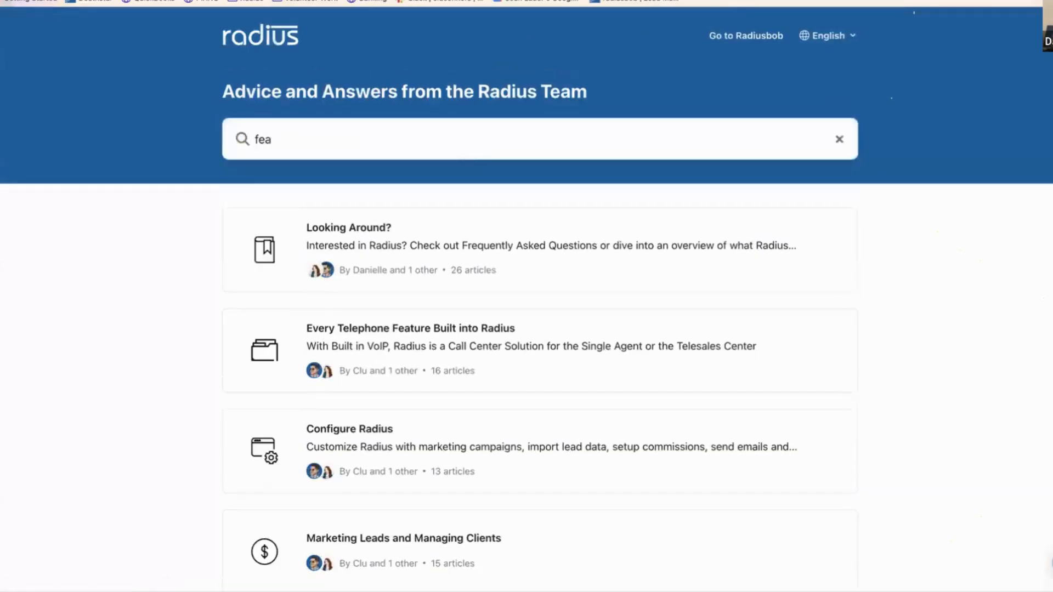
pyautogui.write('tured feature')
pyautogui.press('Return')
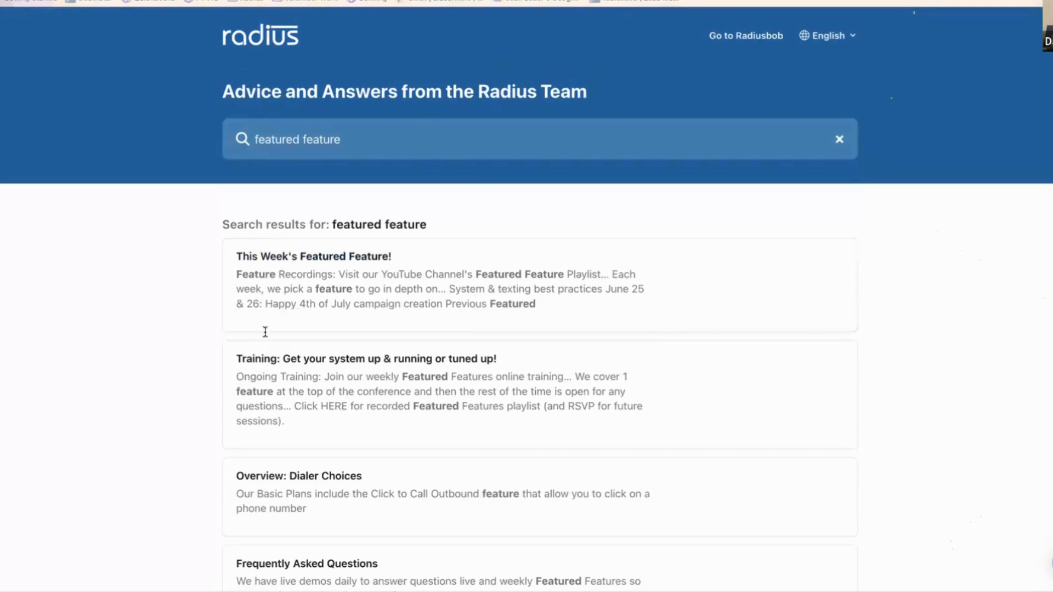
# - Open the This Week's Featured Feature! article and read through its June session topics
pyautogui.click(353, 263)
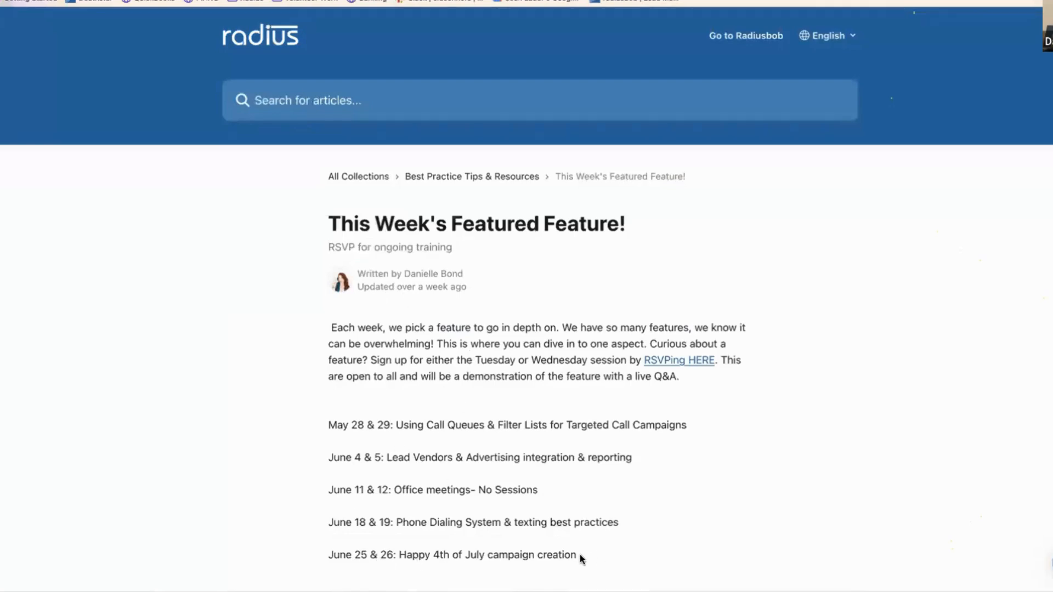
pyautogui.scroll(-3, 580, 554)
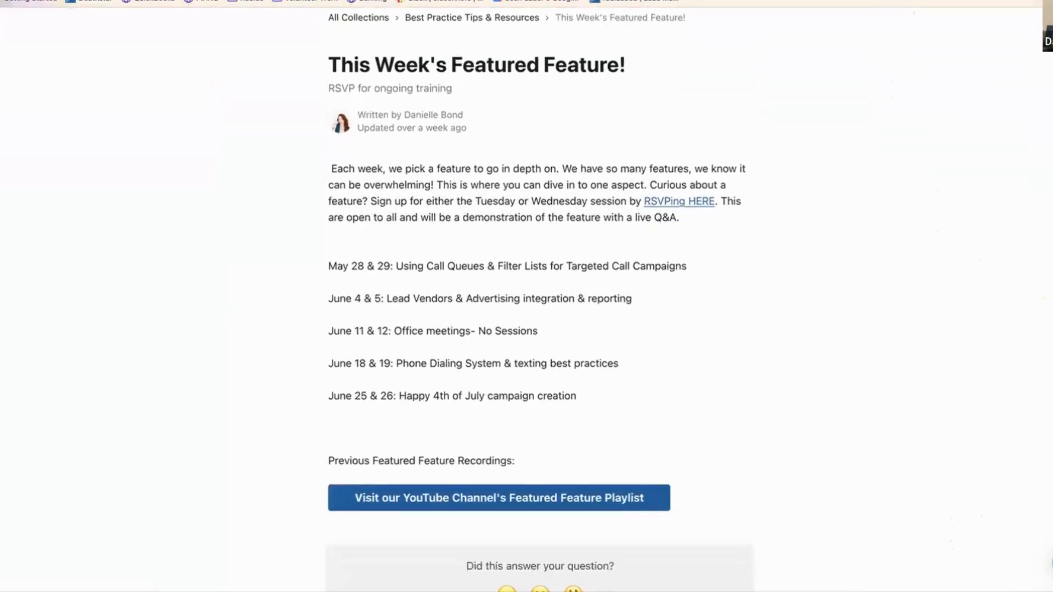
pyautogui.scroll(-1, 577, 559)
pyautogui.scroll(-3, 577, 559)
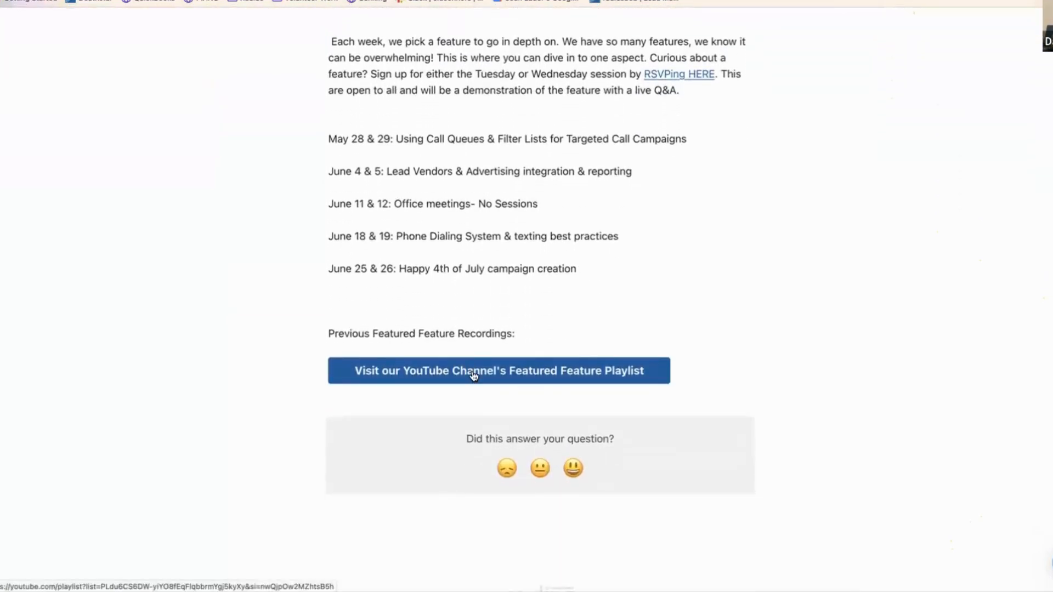
# - View the Featured Feature Playlist on YouTube, then return to the help article
pyautogui.click(474, 376)
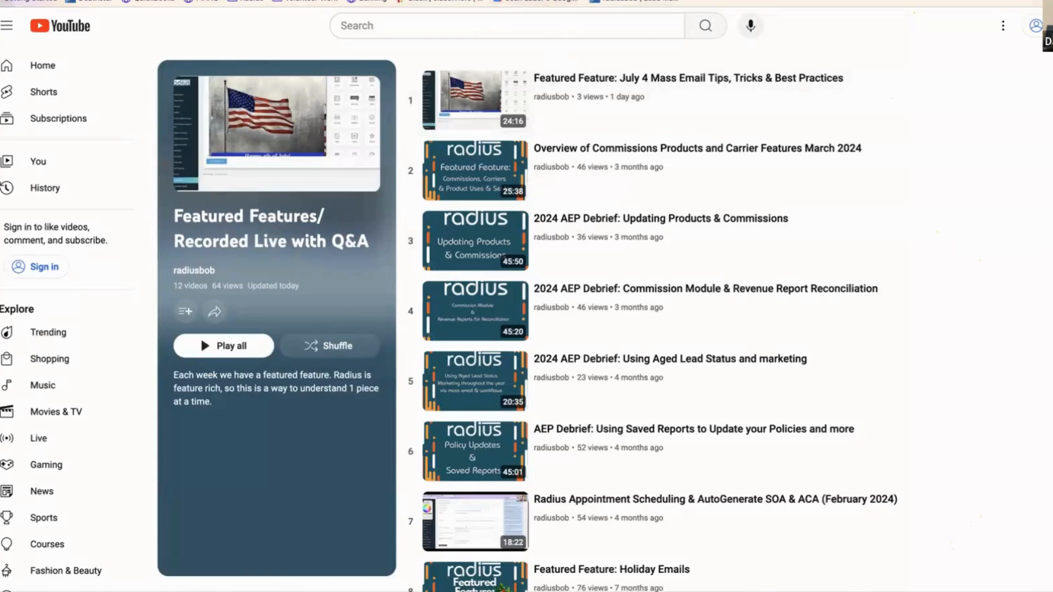
pyautogui.click(493, 0)
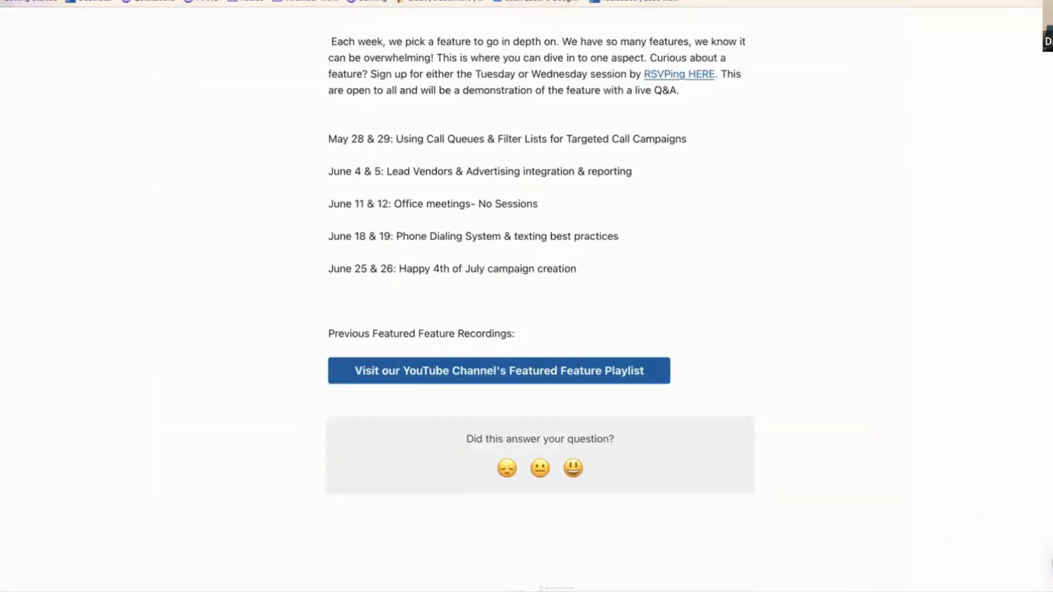
pyautogui.click(494, 0)
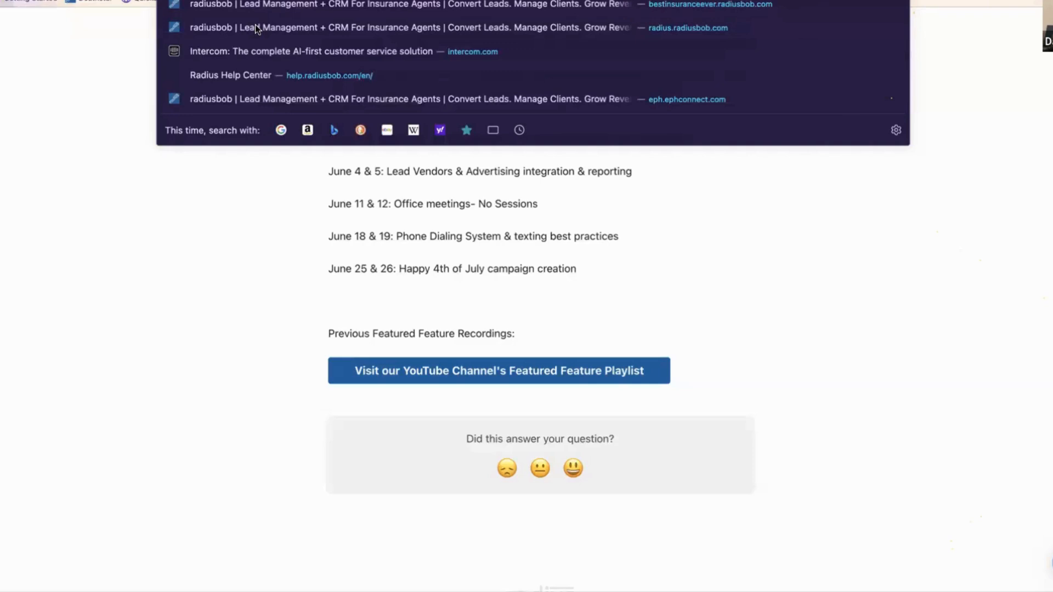
pyautogui.click(1052, 564)
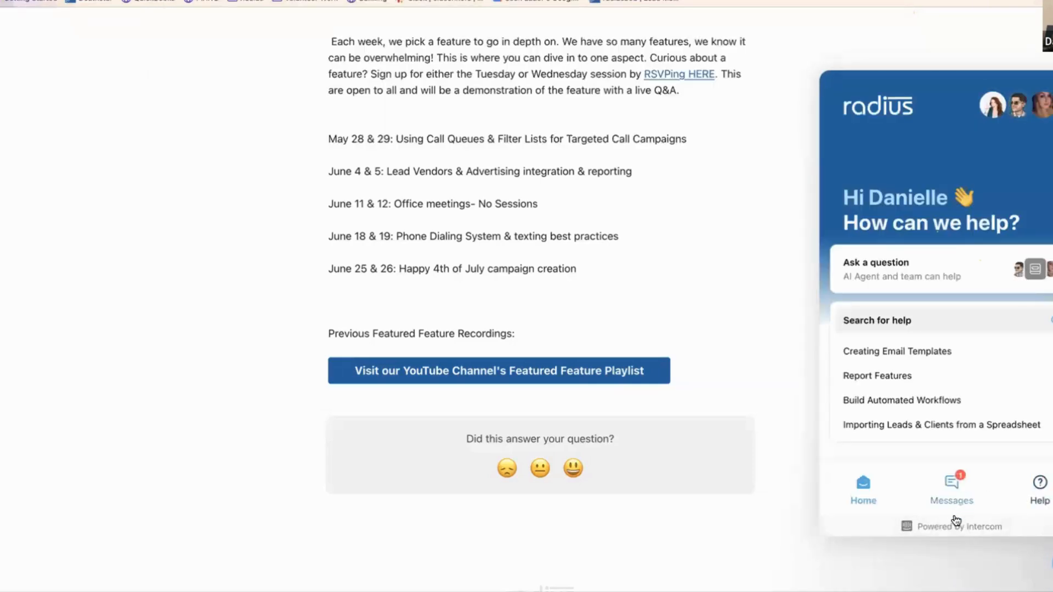
pyautogui.click(953, 488)
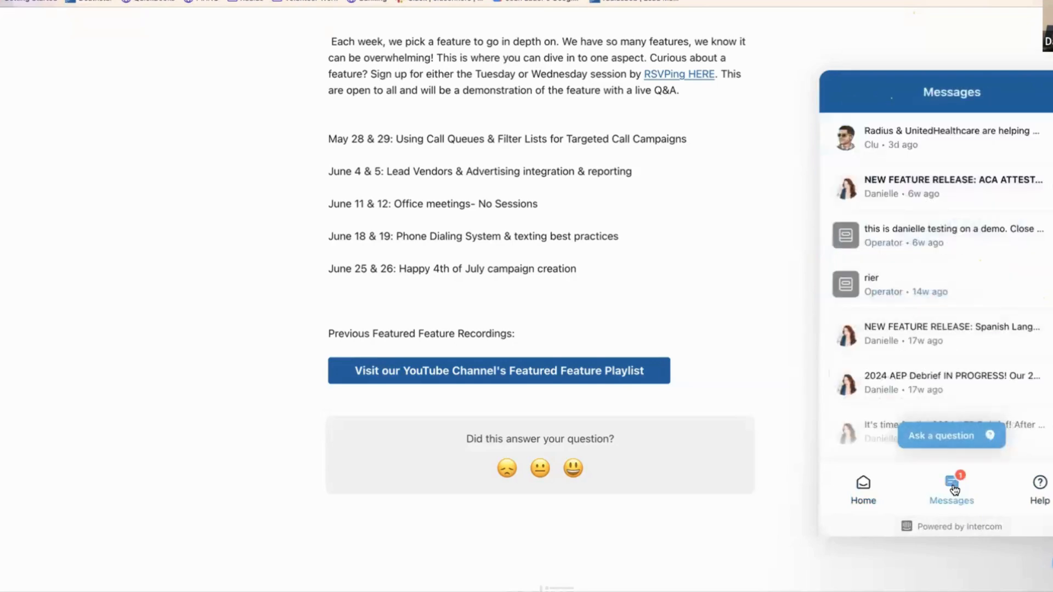
pyautogui.click(949, 429)
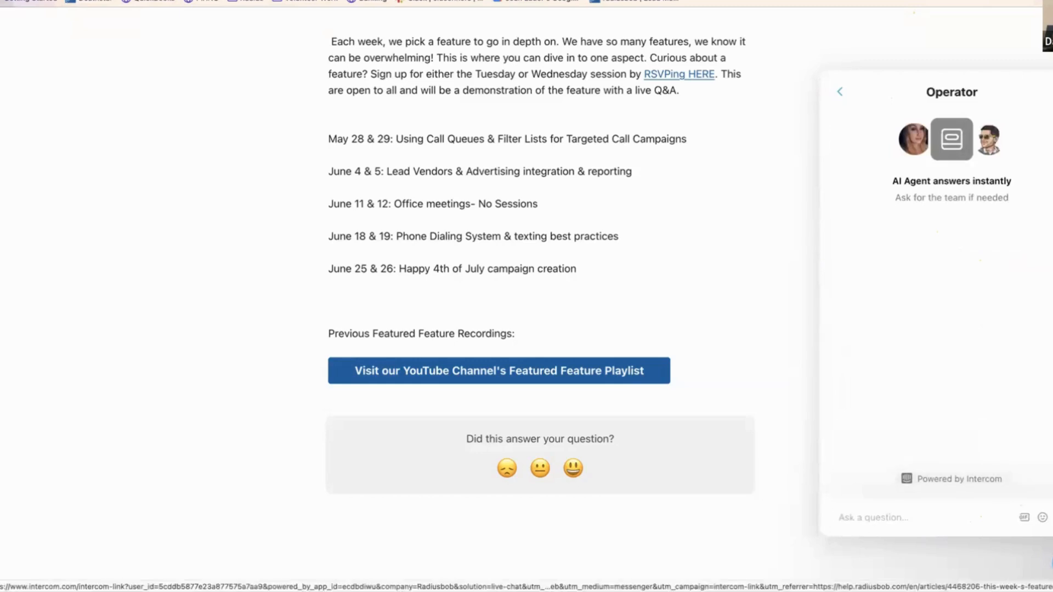
pyautogui.click(840, 91)
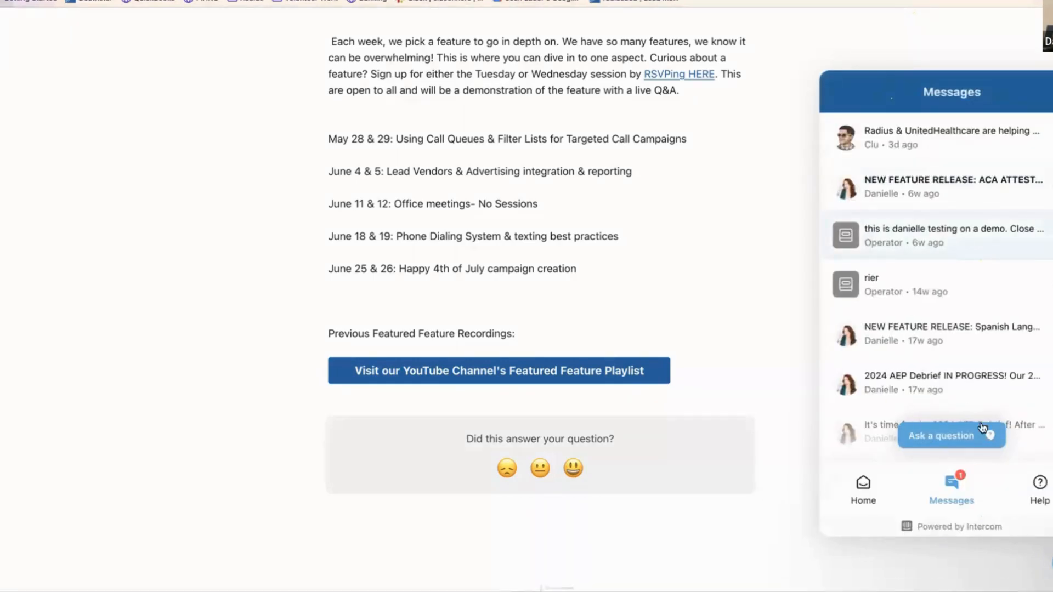
pyautogui.click(878, 495)
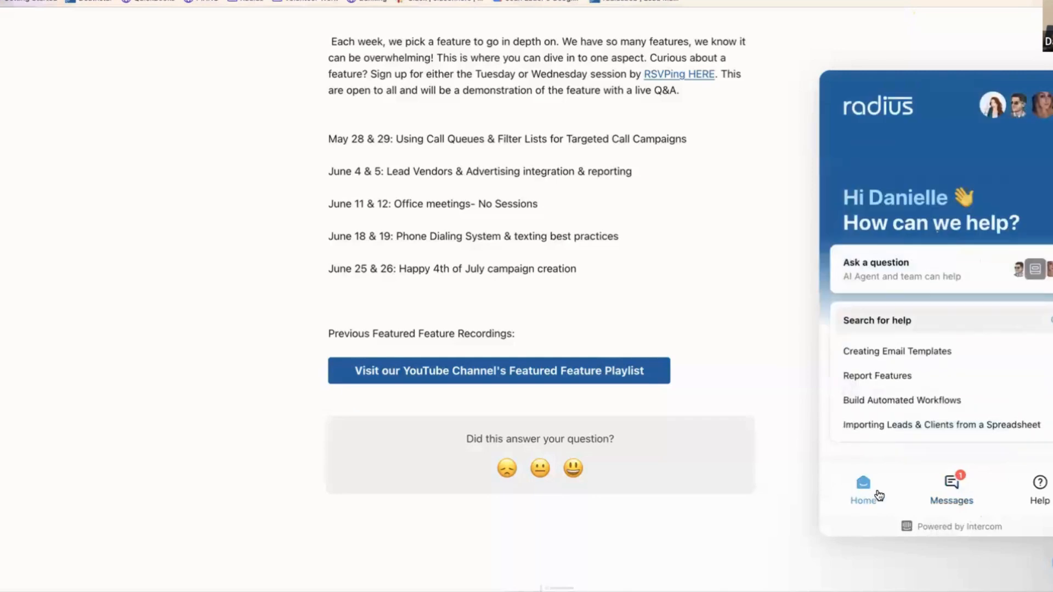
pyautogui.click(899, 325)
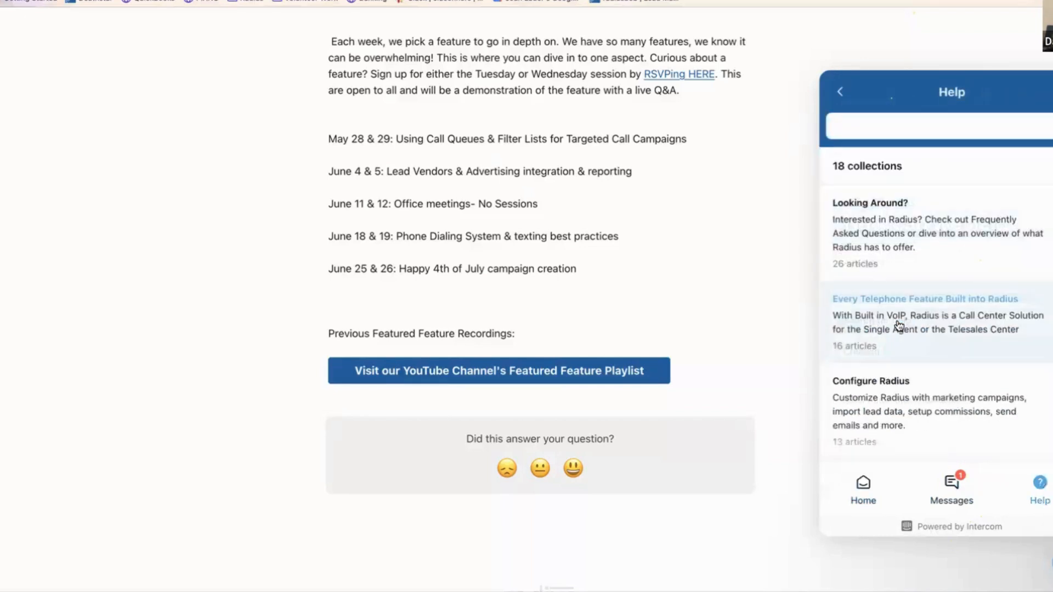
pyautogui.write('automation')
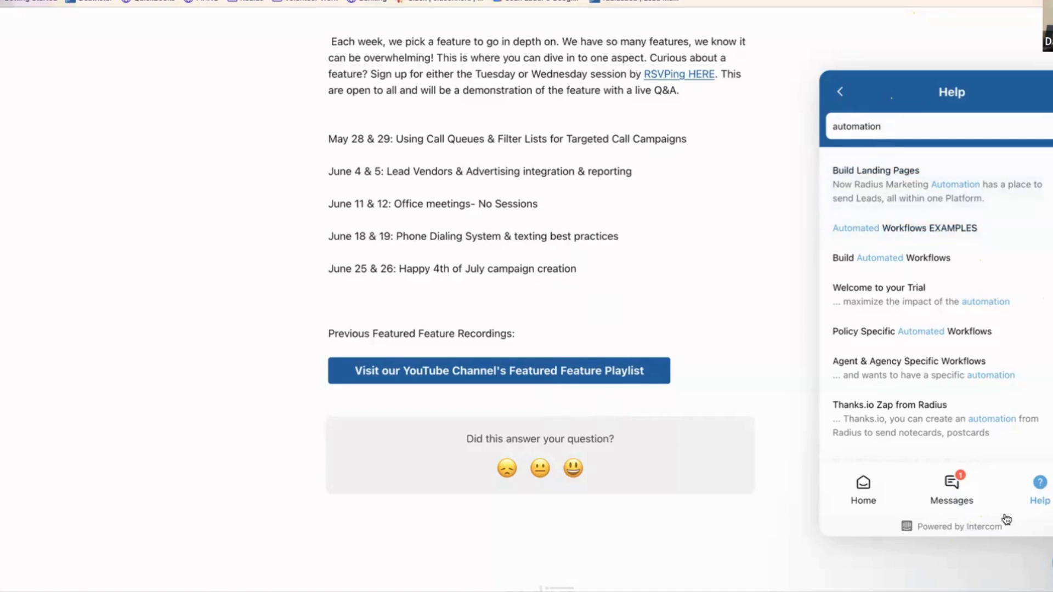
pyautogui.click(1052, 563)
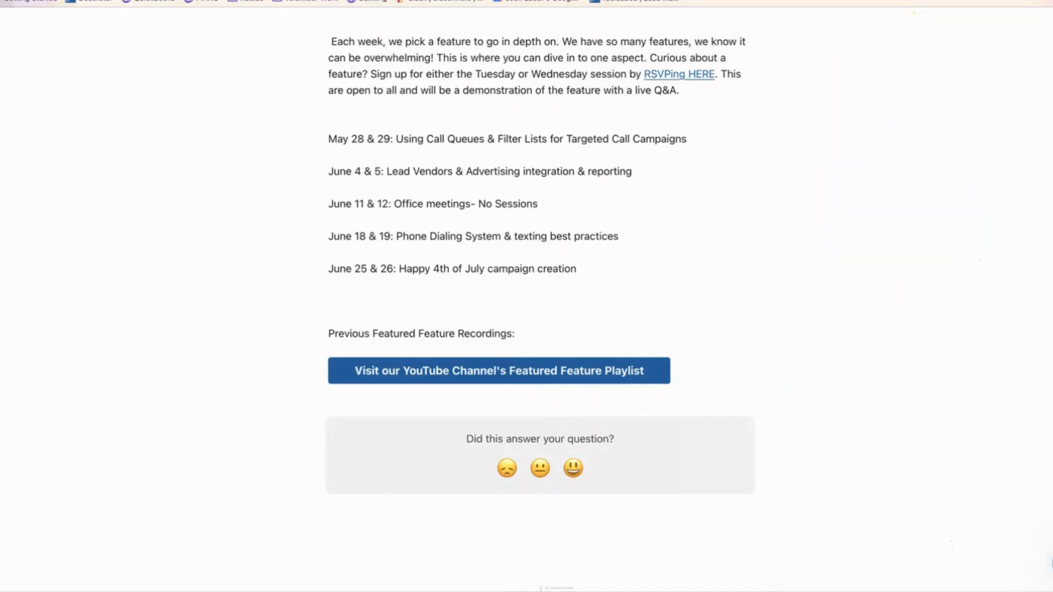
# - Go back to the Radius Carriers page and open the Email Templates list from the sidebar
pyautogui.click(202, 0)
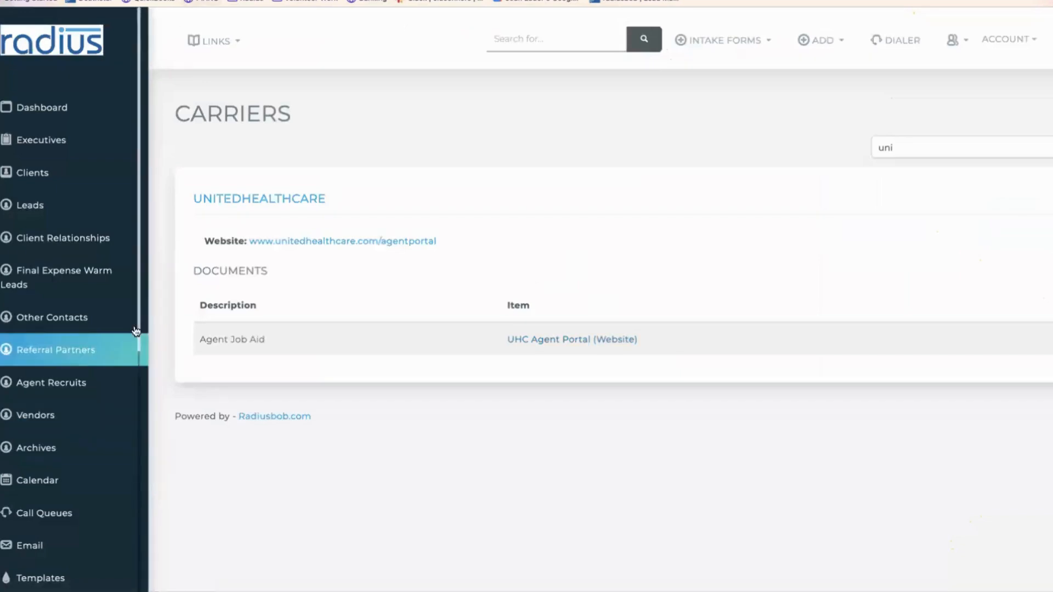
pyautogui.moveTo(136, 331); pyautogui.dragTo(137, 411)
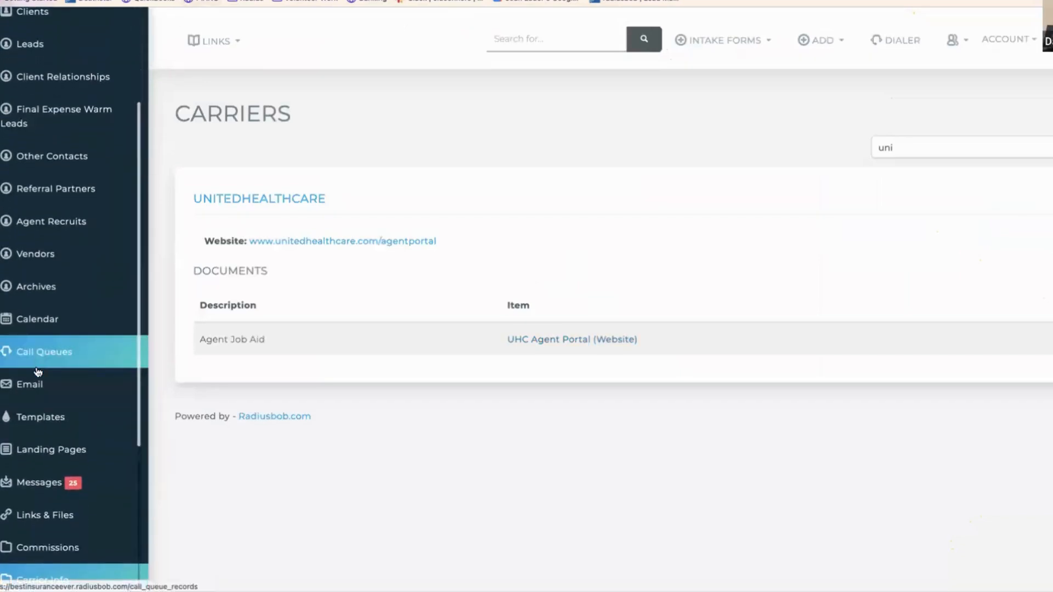
pyautogui.click(53, 417)
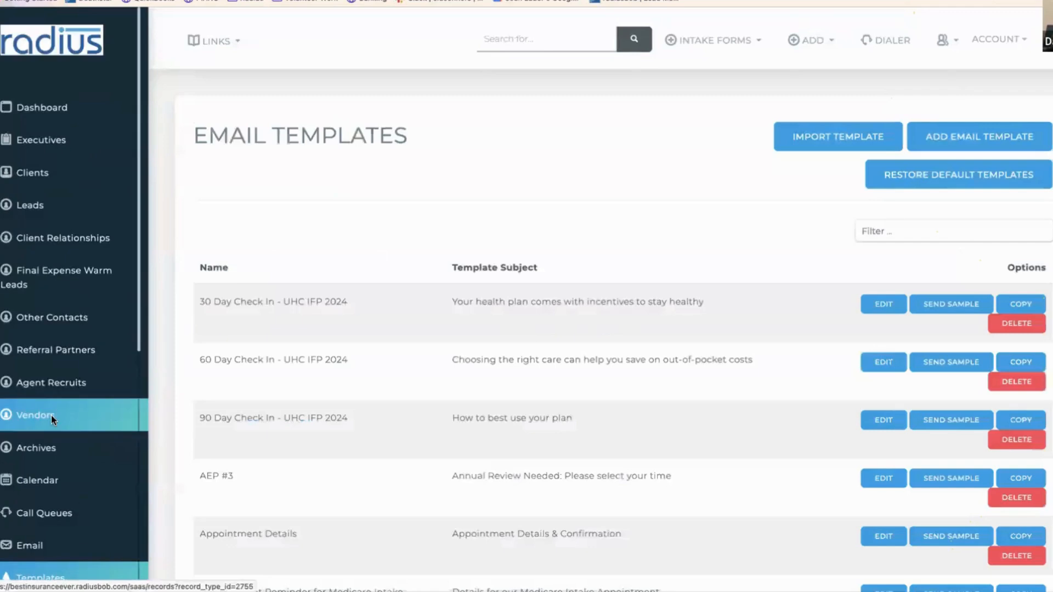